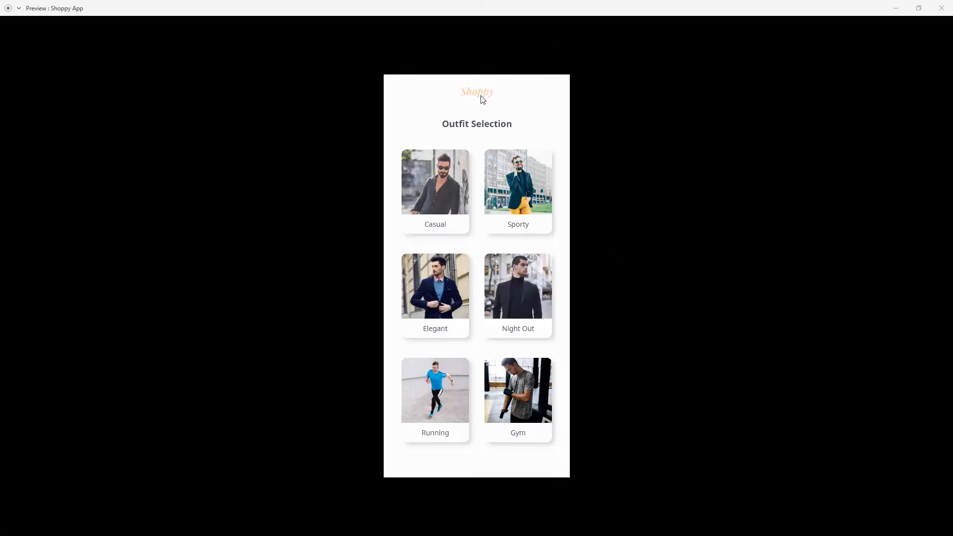
# Open the Casual outfit in the prototype preview, check its back navigation, and browse the full row of outfit pieces
pyautogui.click(432, 195)
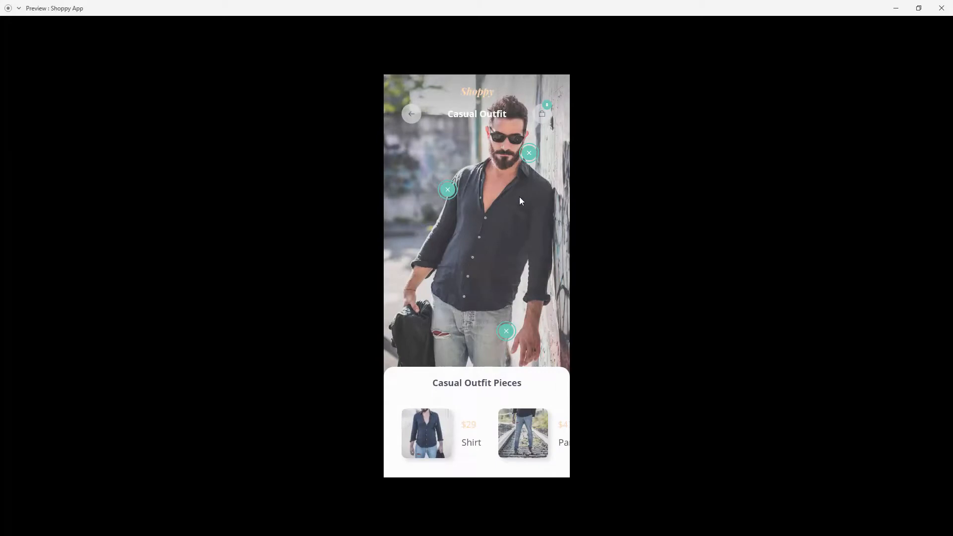
pyautogui.click(409, 114)
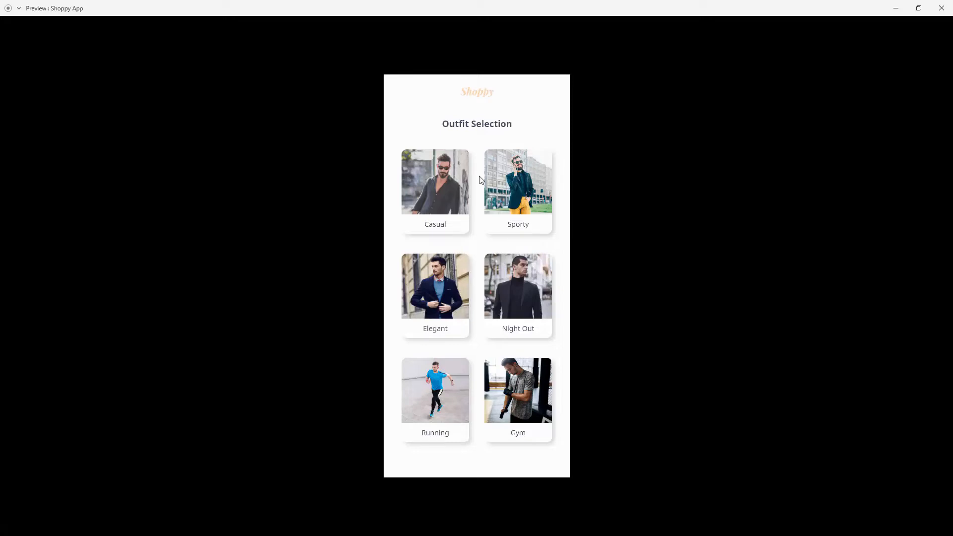
pyautogui.click(438, 191)
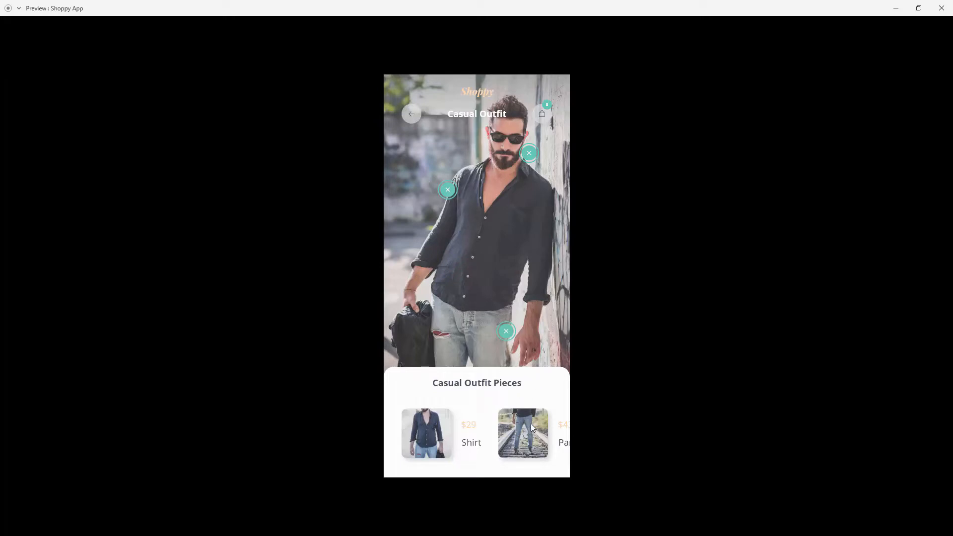
pyautogui.moveTo(531, 424); pyautogui.dragTo(294, 423)
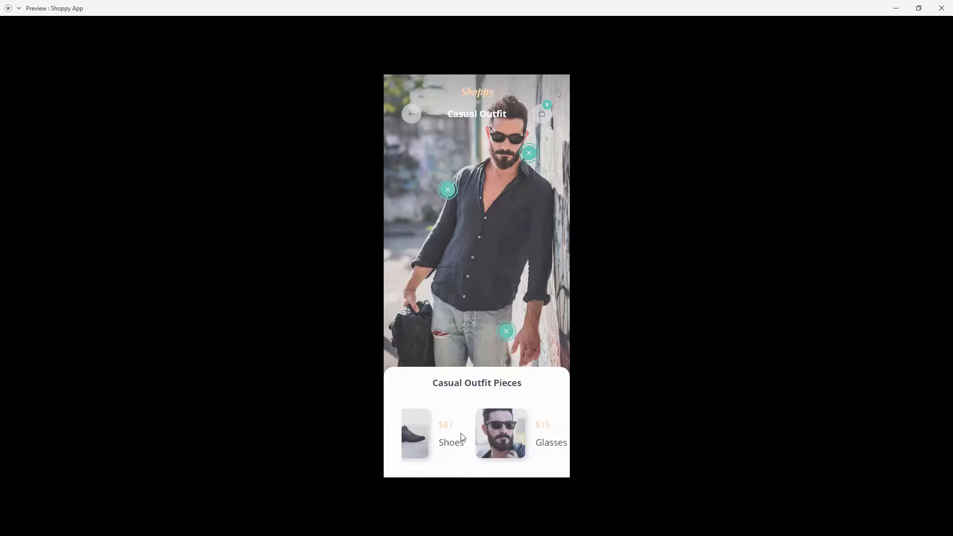
pyautogui.moveTo(421, 432); pyautogui.dragTo(730, 432)
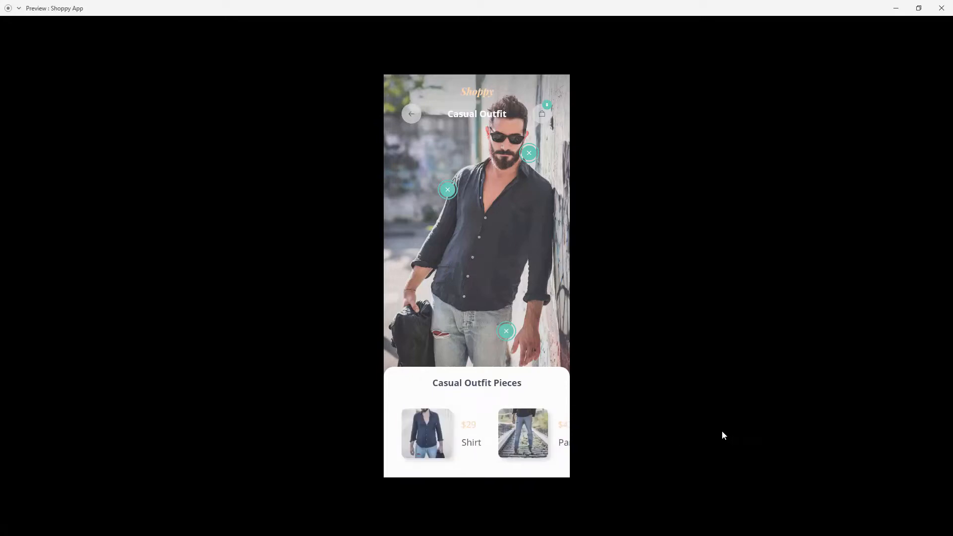
# Test the glasses, pants and shirt hotspots on the Casual Outfit screen by opening and closing their info cards
pyautogui.click(528, 153)
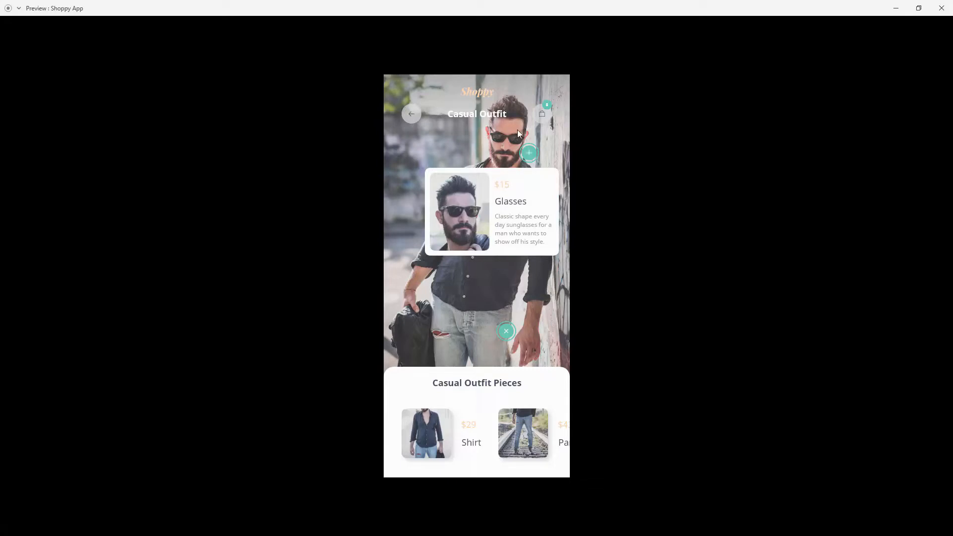
pyautogui.click(530, 154)
pyautogui.click(505, 329)
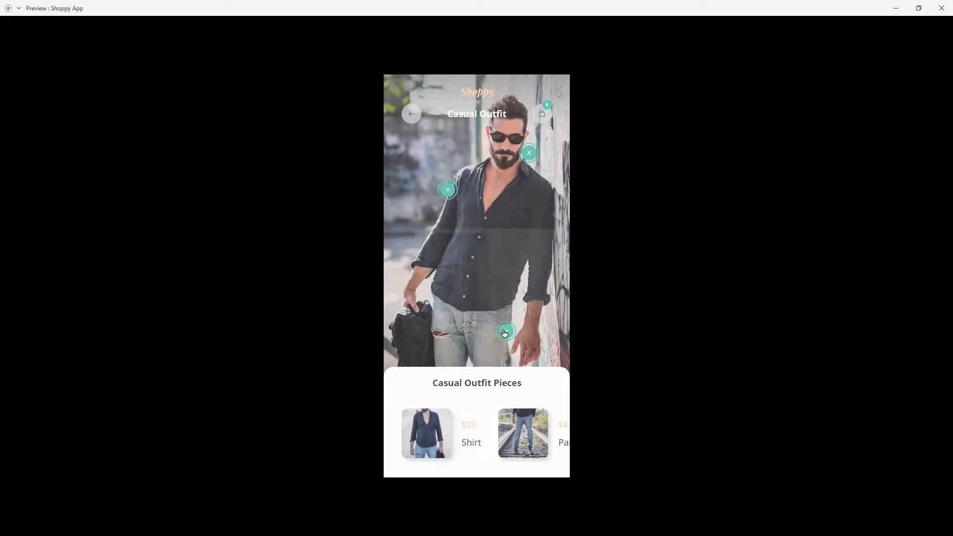
pyautogui.click(505, 329)
pyautogui.click(447, 194)
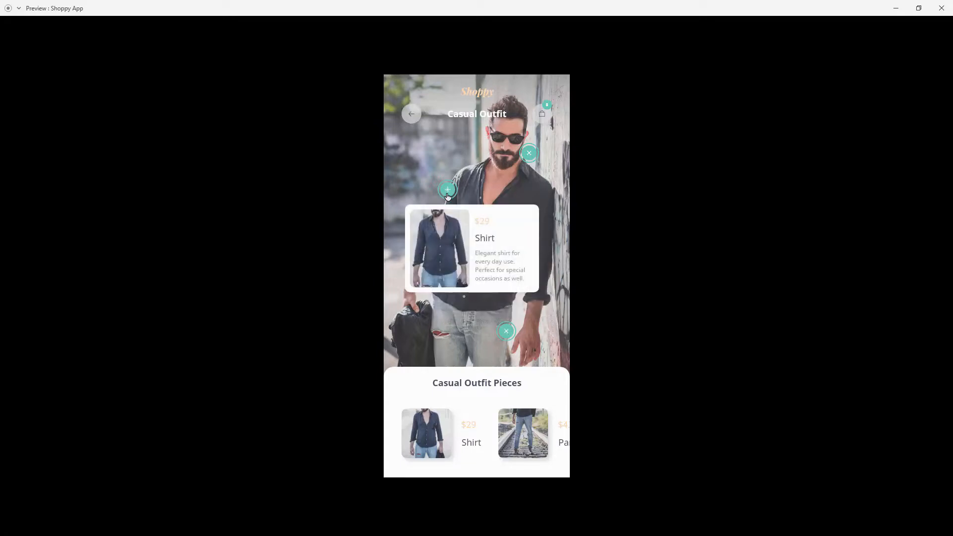
pyautogui.click(447, 195)
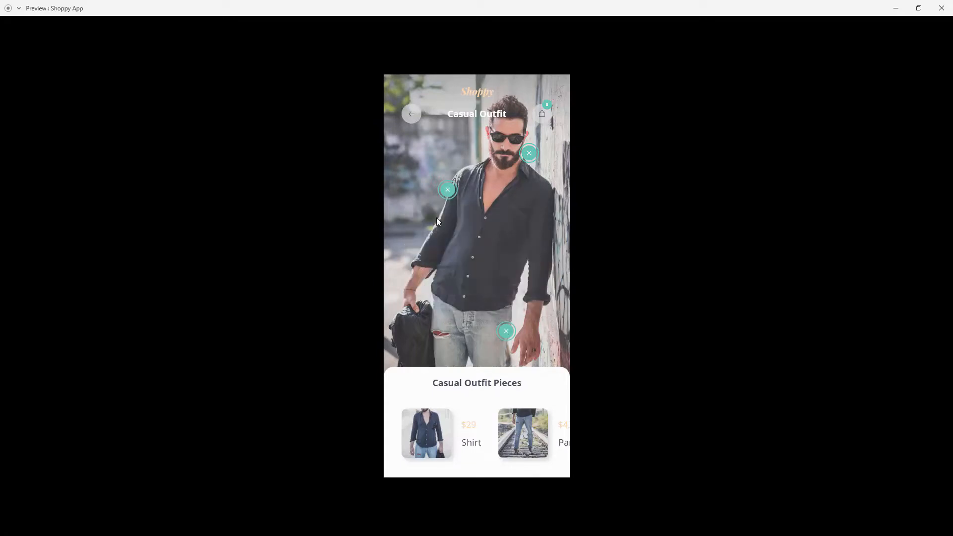
# Open the shirt's detail page and try sizes M and L and the grey and dark colours
pyautogui.click(428, 428)
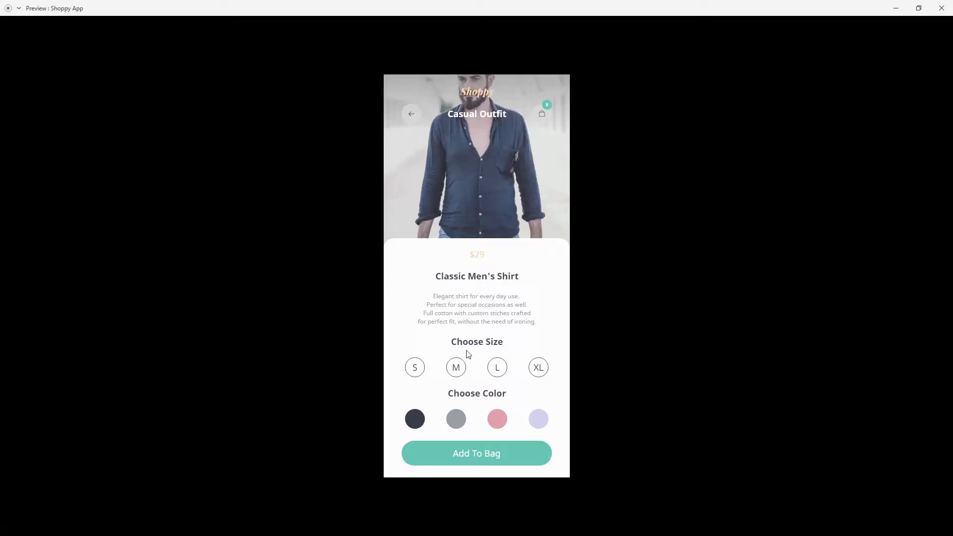
pyautogui.click(457, 372)
pyautogui.click(501, 372)
pyautogui.click(460, 425)
pyautogui.click(416, 422)
# Run through the prototype's checkout from adding the shirt to the bag to returning home after payment
pyautogui.click(500, 461)
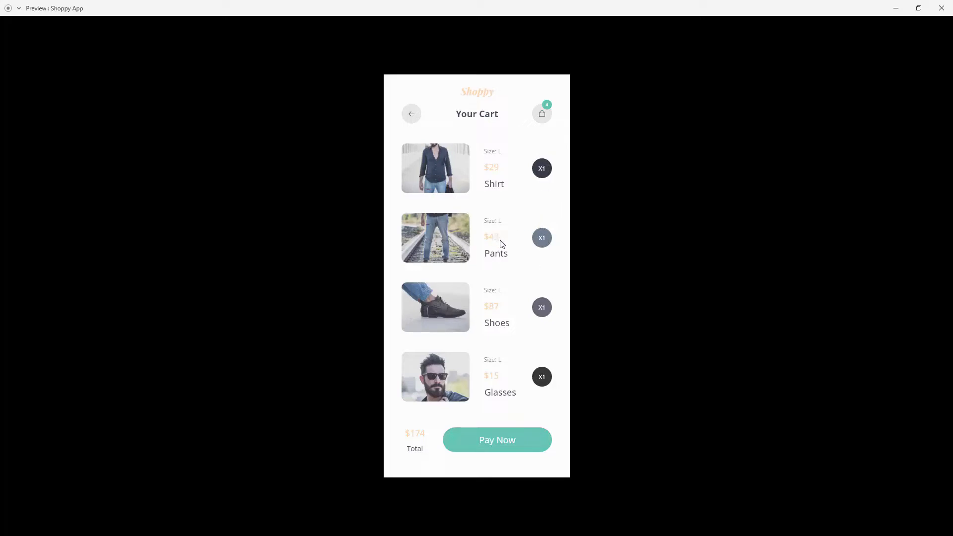
pyautogui.click(514, 439)
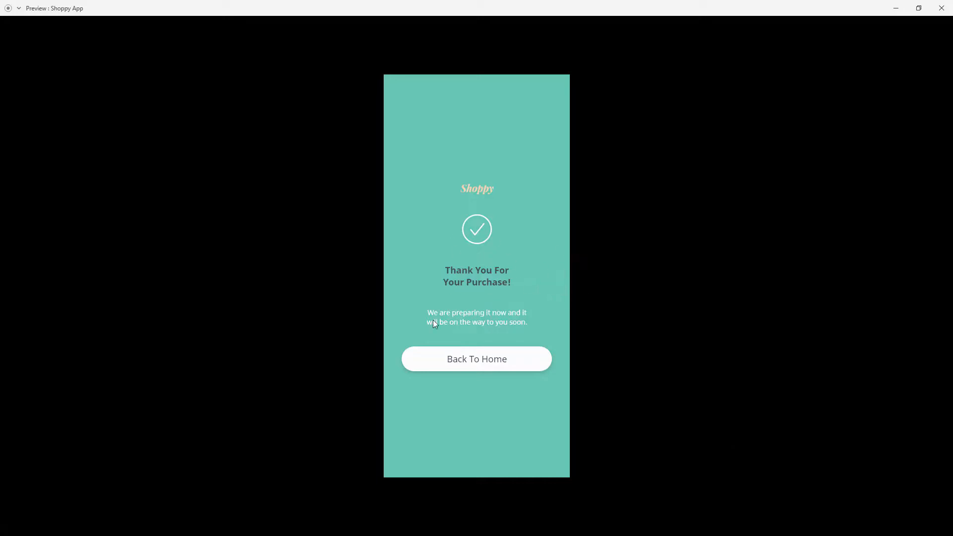
pyautogui.click(479, 362)
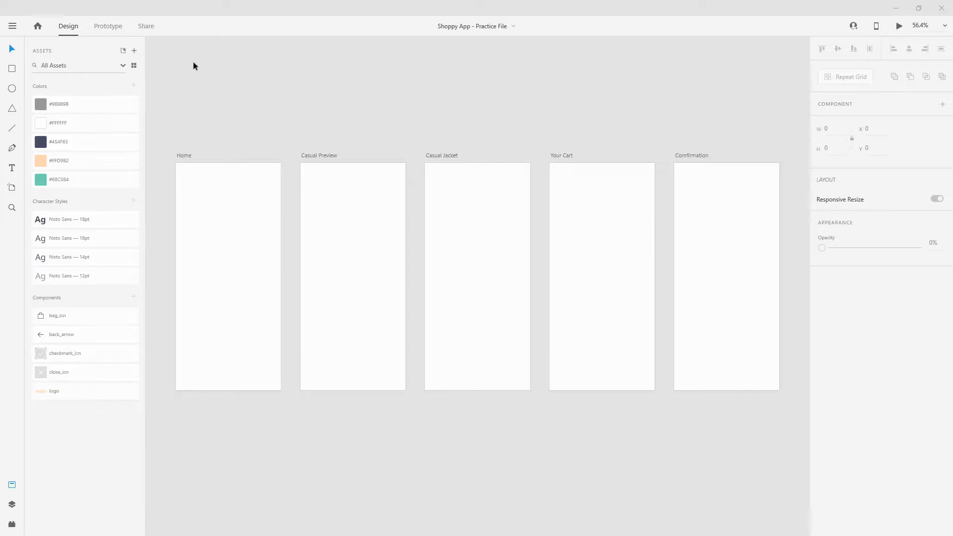
# Turn on the 4-column layout grid for the Home artboard and the other app artboards
pyautogui.click(183, 155)
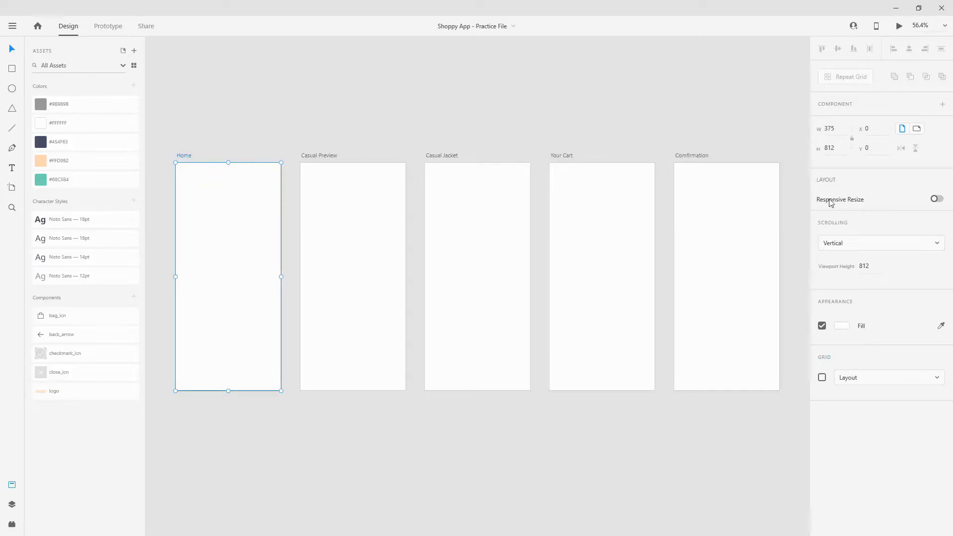
pyautogui.click(821, 377)
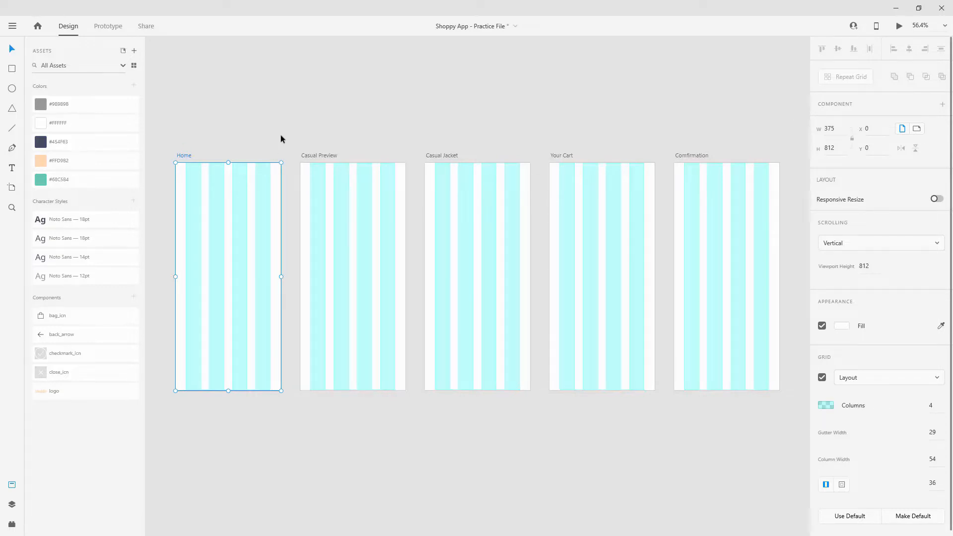
pyautogui.click(291, 119)
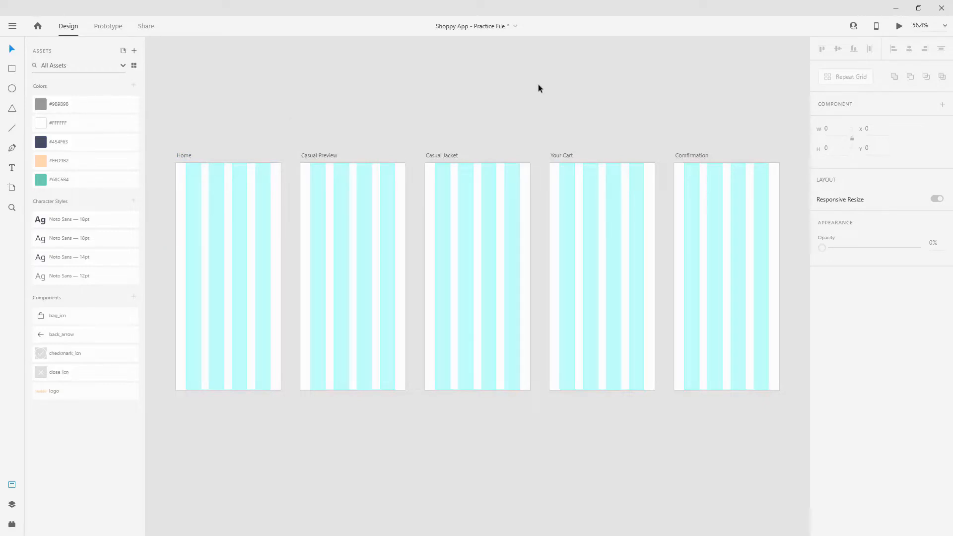
# Import the two wireframe sketch images from the file explorer onto the empty canvas below the artboards
pyautogui.scroll(-5, 564, 101)
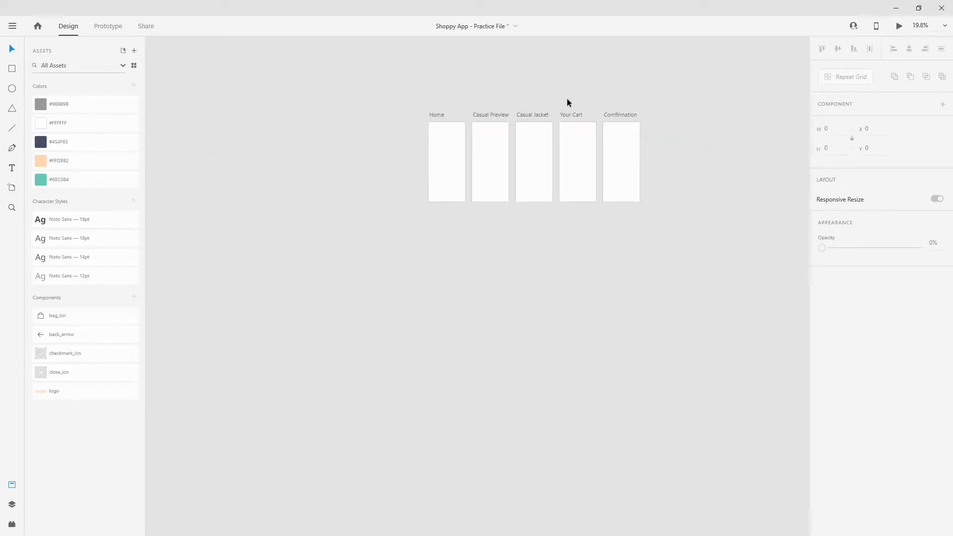
pyautogui.hotkey('alt', 'Tab')
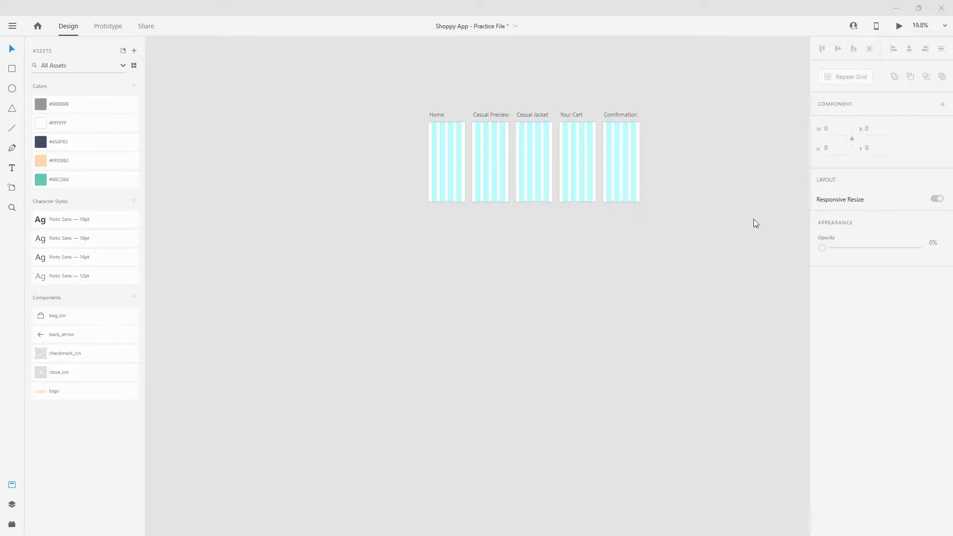
pyautogui.moveTo(324, 269); pyautogui.dragTo(336, 269)
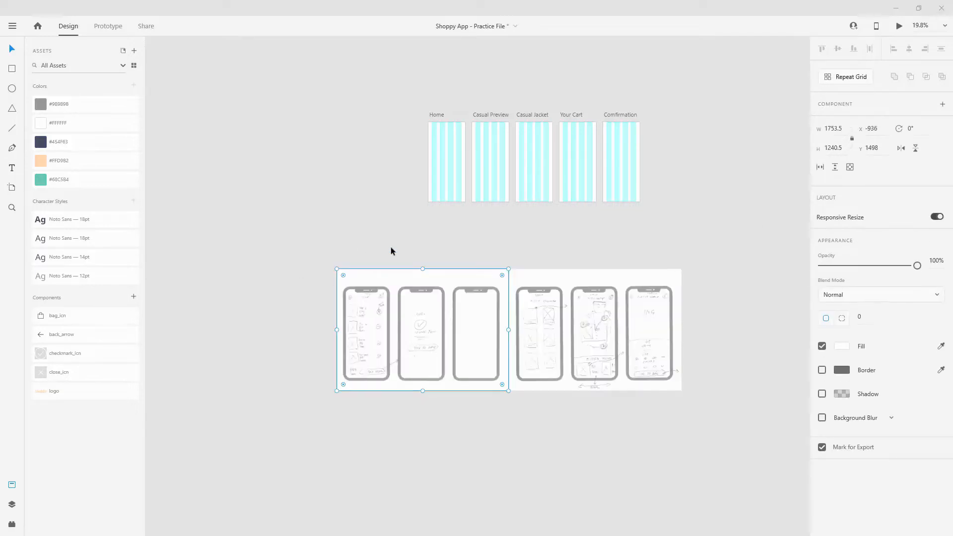
# Stack the two wireframe sketch images one above the other on the empty canvas beside the Home artboard
pyautogui.moveTo(642, 312)
pyautogui.mouseDown()
pyautogui.moveTo(520, 221)
pyautogui.moveTo(325, 106)
pyautogui.moveTo(365, 106)
pyautogui.mouseUp()
pyautogui.moveTo(459, 304); pyautogui.dragTo(345, 222)
pyautogui.scroll(3, 238, 84)
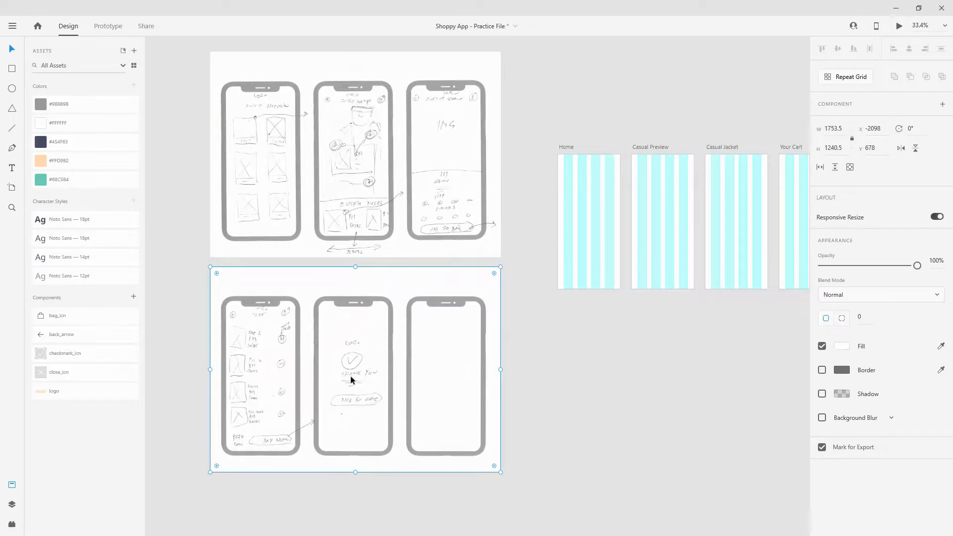
pyautogui.click(556, 400)
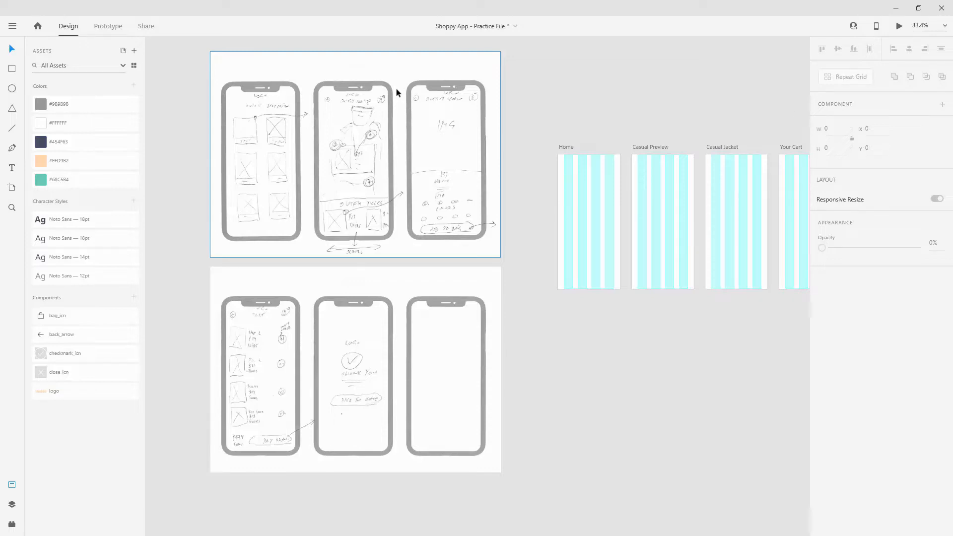
# Move both wireframe sketches together closer to the Home artboard
pyautogui.hotkey('ctrl', '0')
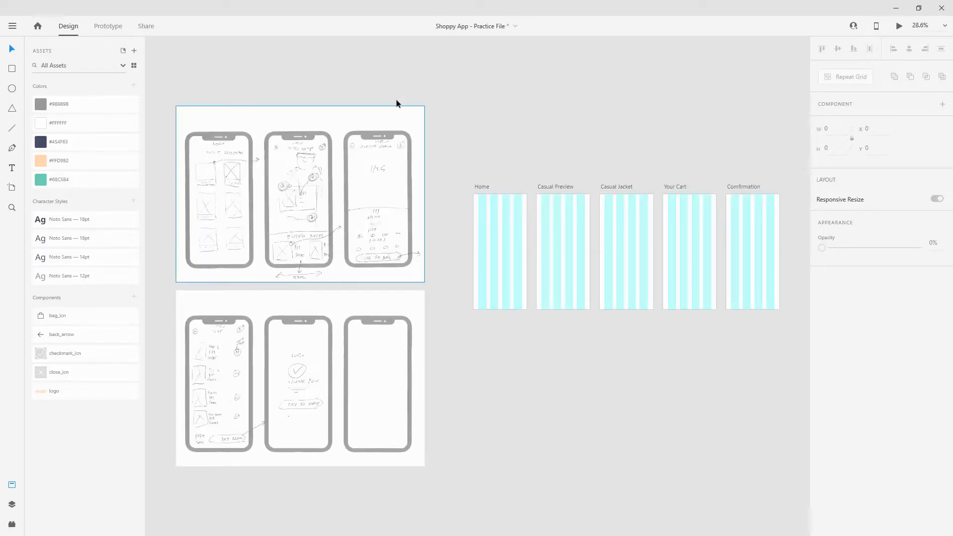
pyautogui.click(381, 315)
pyautogui.keyDown('shift'); pyautogui.click(374, 207); pyautogui.keyUp('shift')
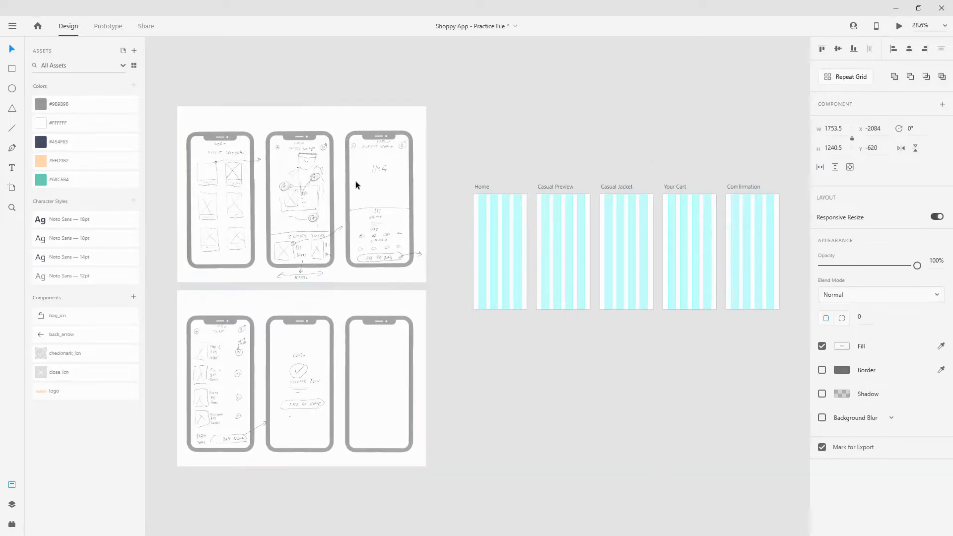
pyautogui.moveTo(355, 182); pyautogui.dragTo(385, 180)
pyautogui.click(383, 80)
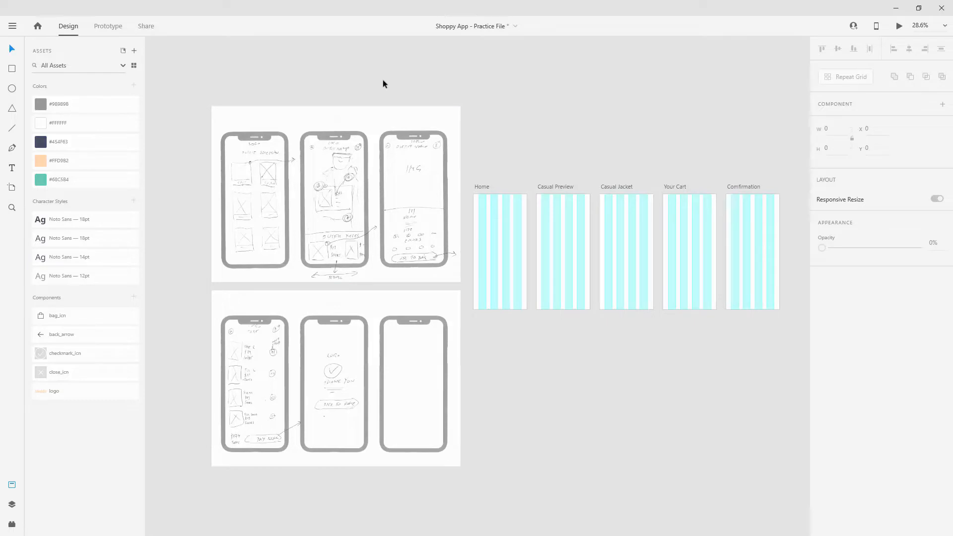
# Place the logo component near the top of the Home artboard and turn off the layout grid
pyautogui.scroll(4, 202, 149)
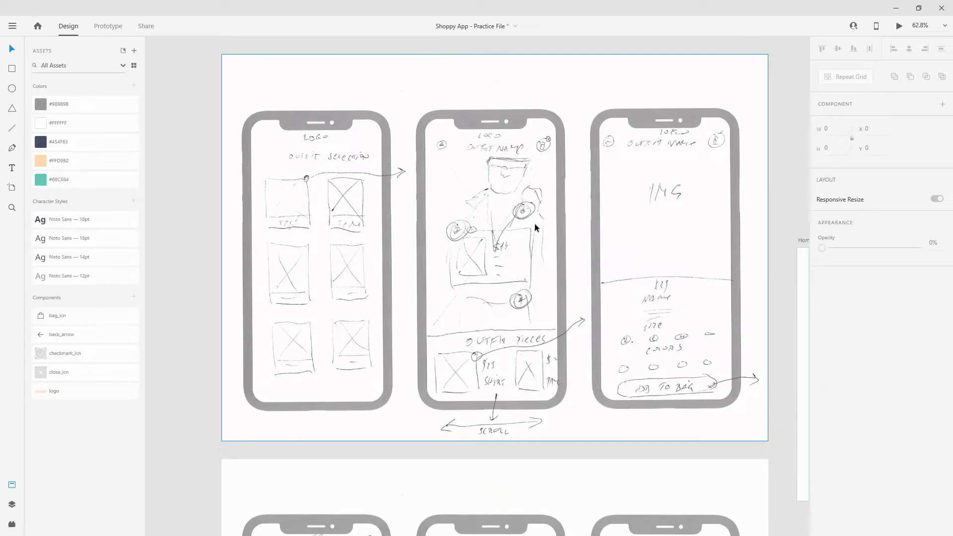
pyautogui.scroll(-2, 474, 231)
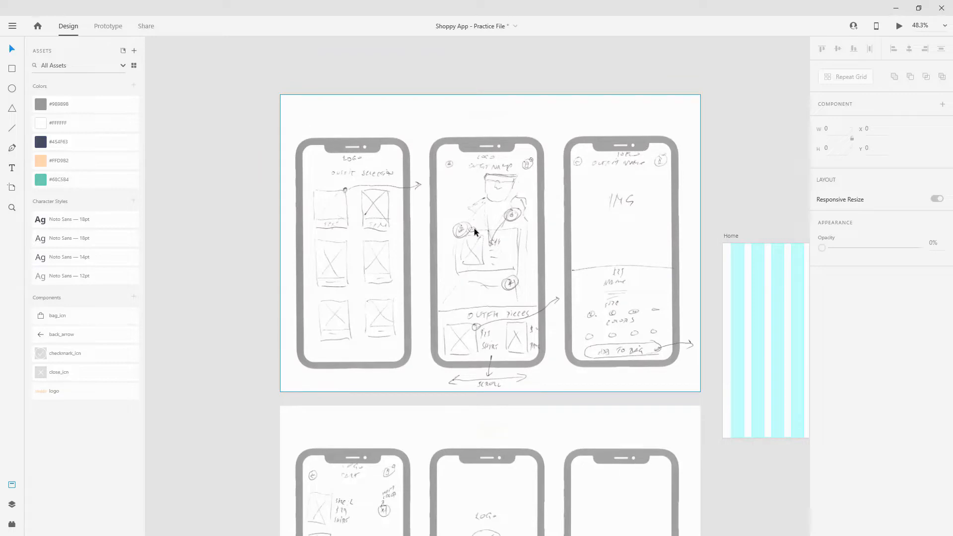
pyautogui.scroll(-2, 474, 228)
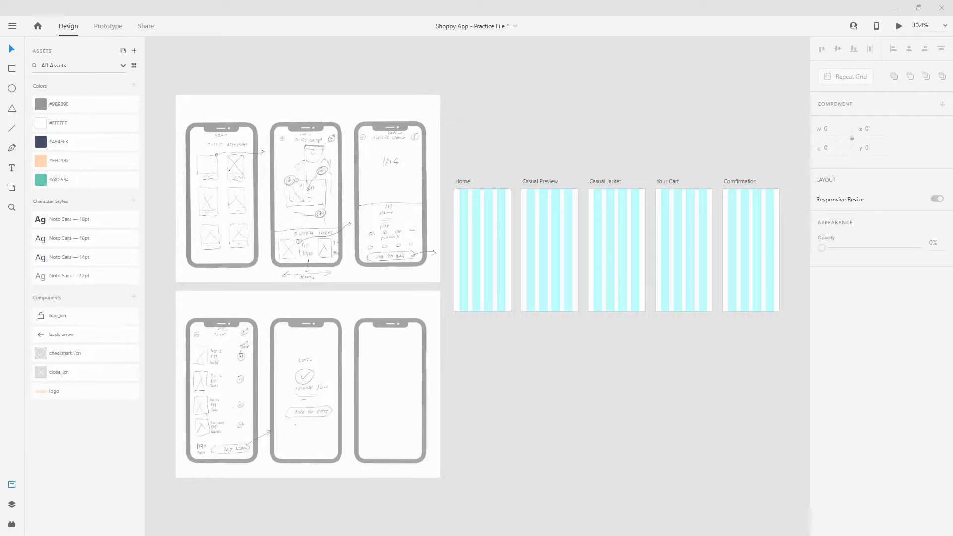
pyautogui.click(42, 397)
pyautogui.moveTo(41, 397); pyautogui.dragTo(474, 201)
pyautogui.scroll(5, 474, 176)
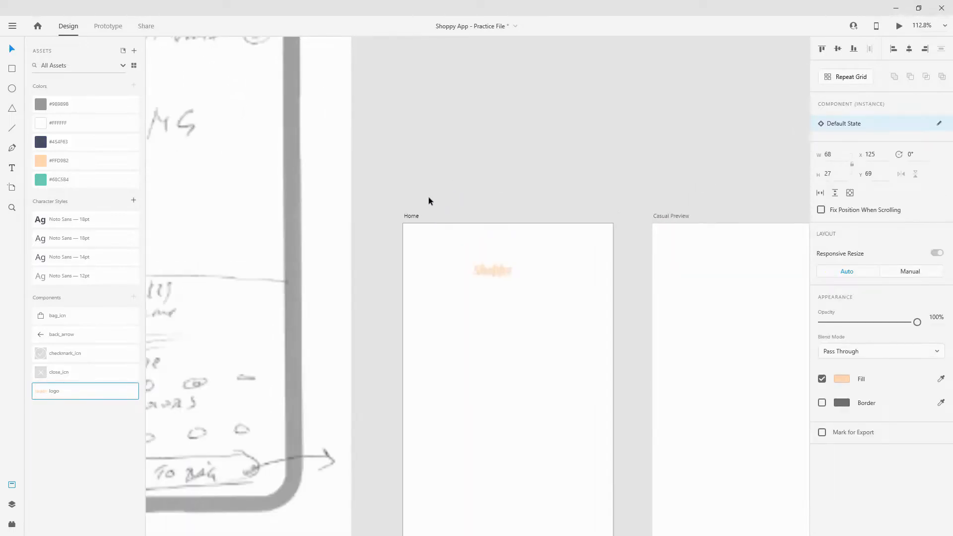
pyautogui.click(407, 216)
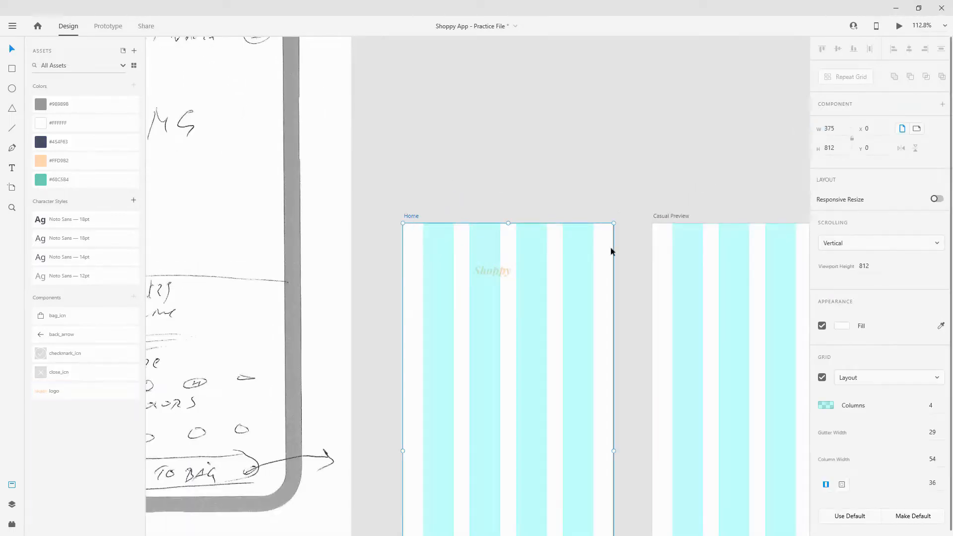
pyautogui.click(821, 375)
# Centre the logo horizontally on the Home artboard and position it 20 px below the artboard's top edge
pyautogui.click(475, 269)
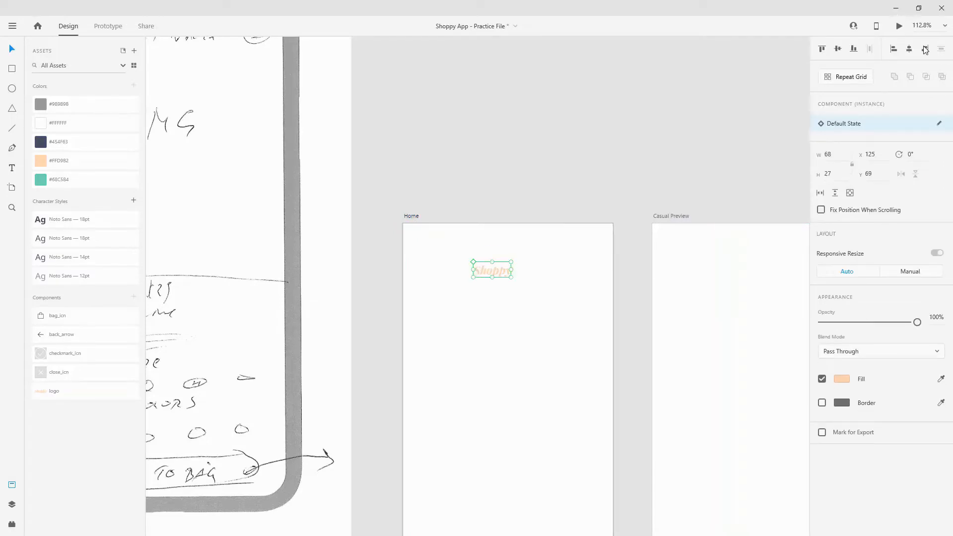
pyautogui.click(909, 49)
pyautogui.click(822, 49)
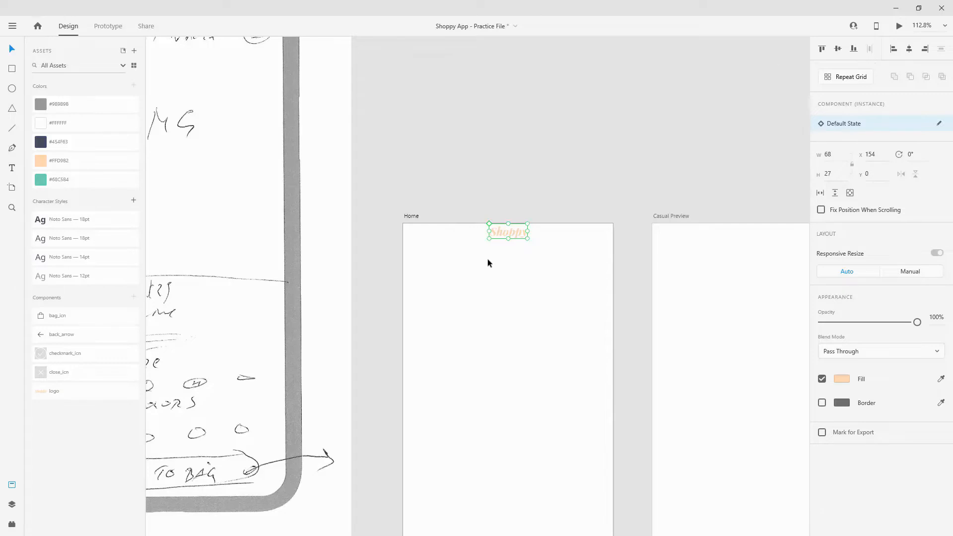
pyautogui.hotkey('shift', 'Down')
pyautogui.hotkey('shift', 'Down')
pyautogui.press('alt')
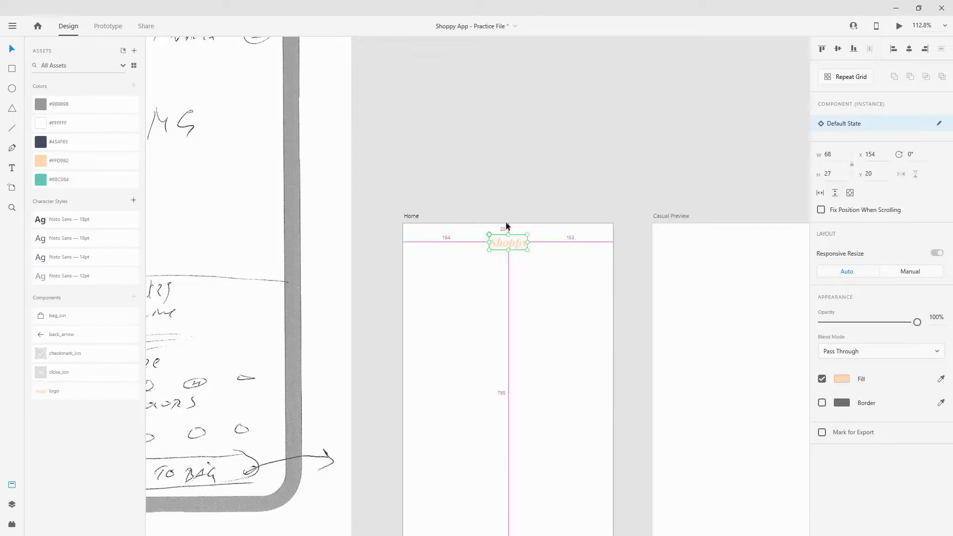
pyautogui.scroll(-5, 412, 240)
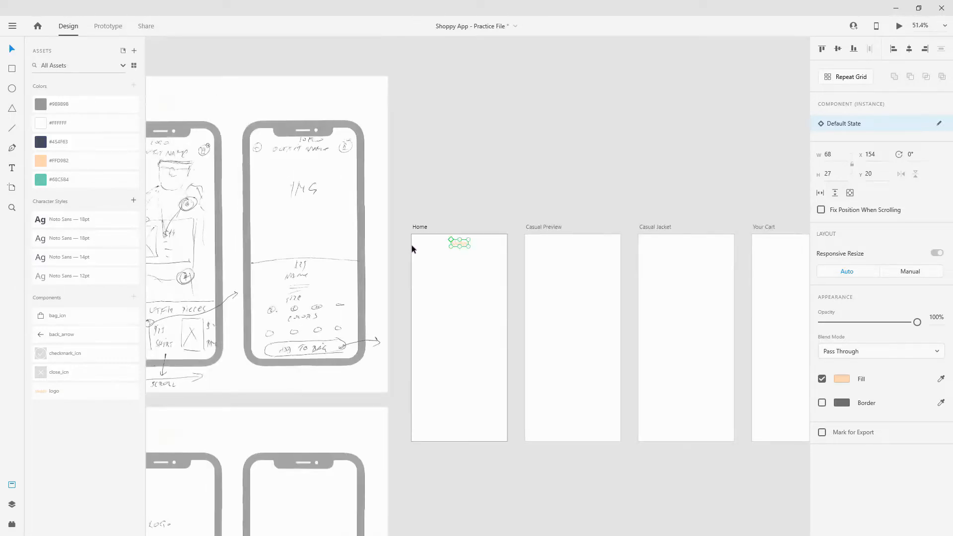
pyautogui.click(499, 180)
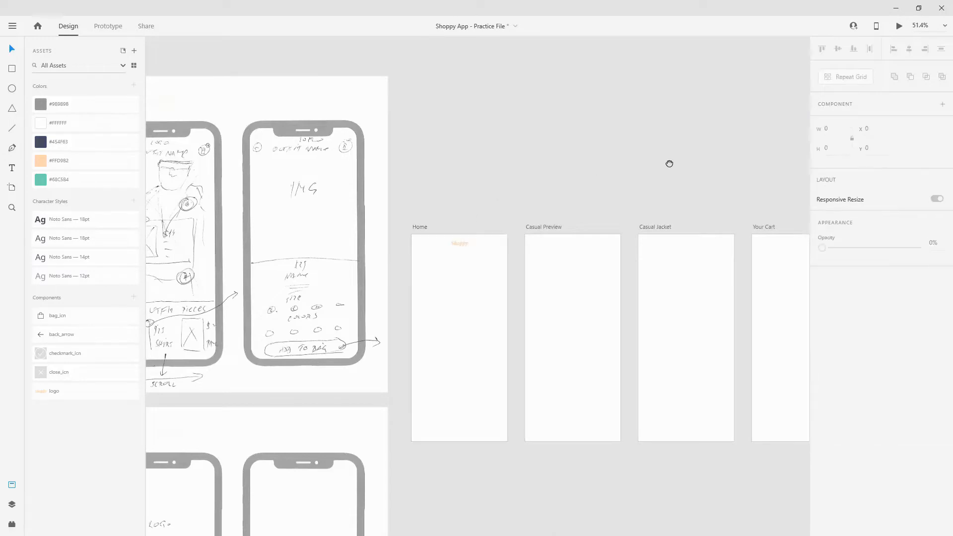
pyautogui.moveTo(668, 162); pyautogui.dragTo(431, 70)
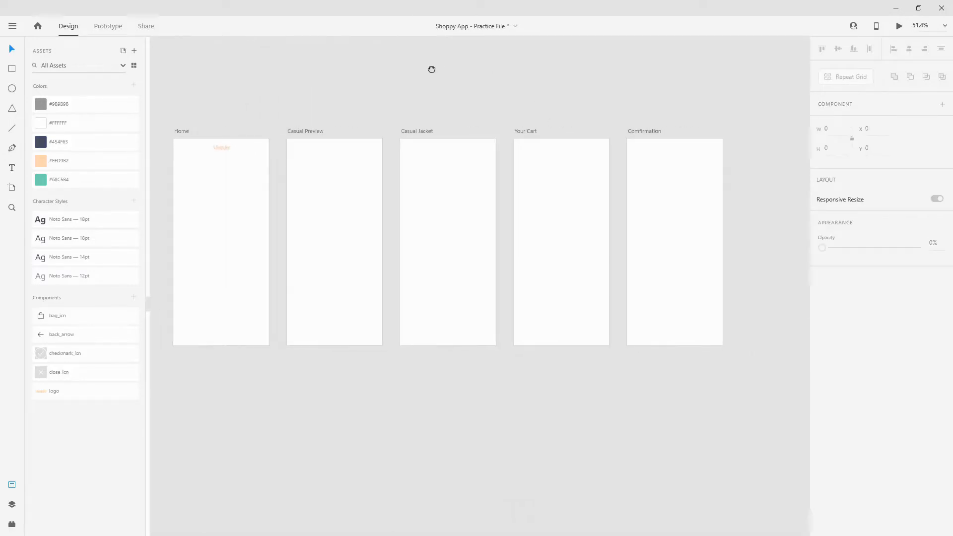
# Paste the copied logo onto the Casual Preview, Casual Jacket, Your Cart and Comfirmation artboards together
pyautogui.click(299, 131)
pyautogui.keyDown('shift'); pyautogui.click(399, 131); pyautogui.keyUp('shift')
pyautogui.keyDown('shift'); pyautogui.click(531, 129); pyautogui.keyUp('shift')
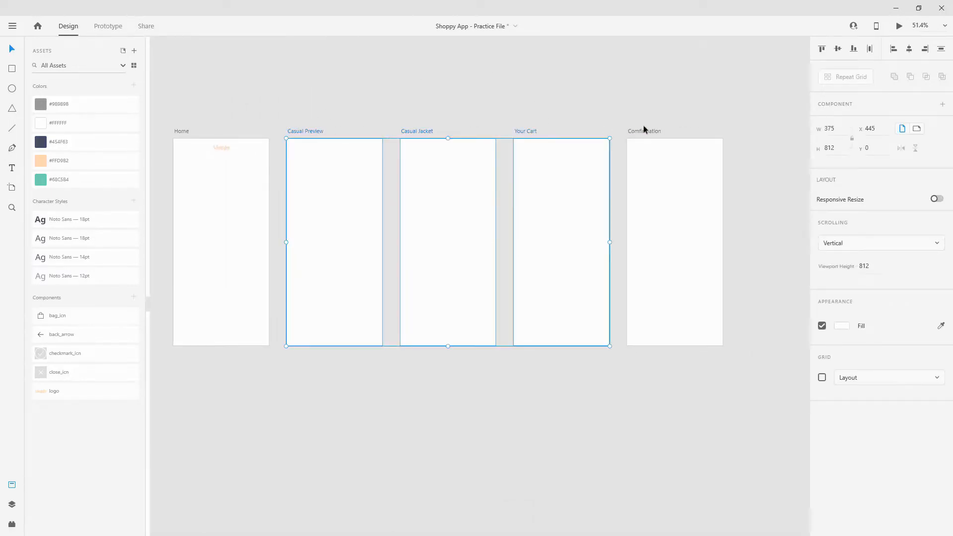
pyautogui.keyDown('shift'); pyautogui.click(649, 131); pyautogui.keyUp('shift')
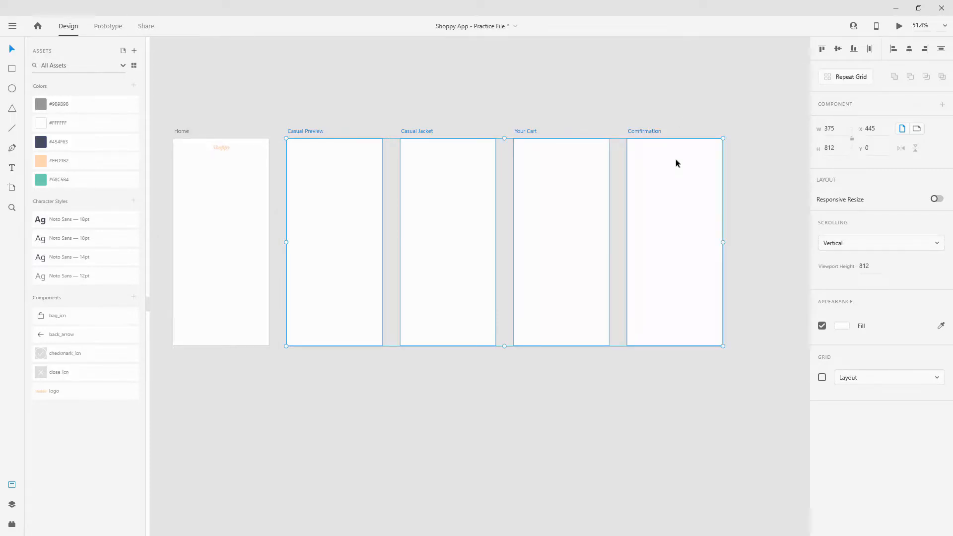
pyautogui.hotkey('ctrl', 'v')
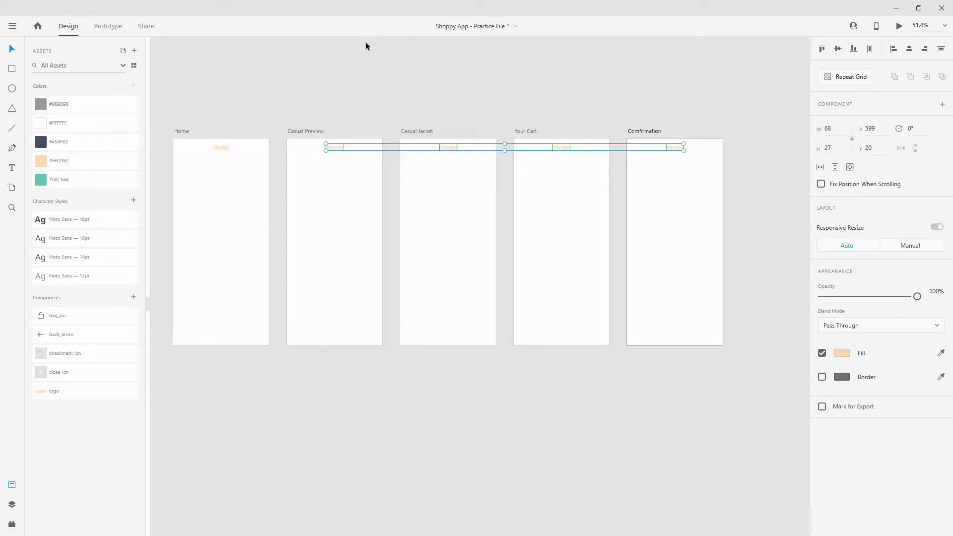
pyautogui.click(163, 109)
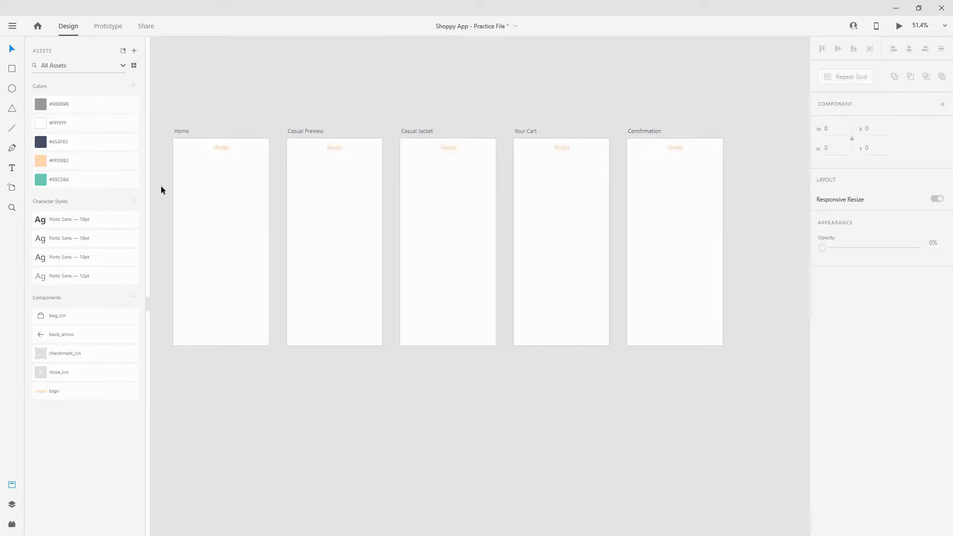
# Add the heading text "Outfit Selection" below the logo on the Home artboard
pyautogui.scroll(3, 161, 191)
pyautogui.moveTo(198, 68); pyautogui.dragTo(330, 58)
pyautogui.scroll(3, 308, 159)
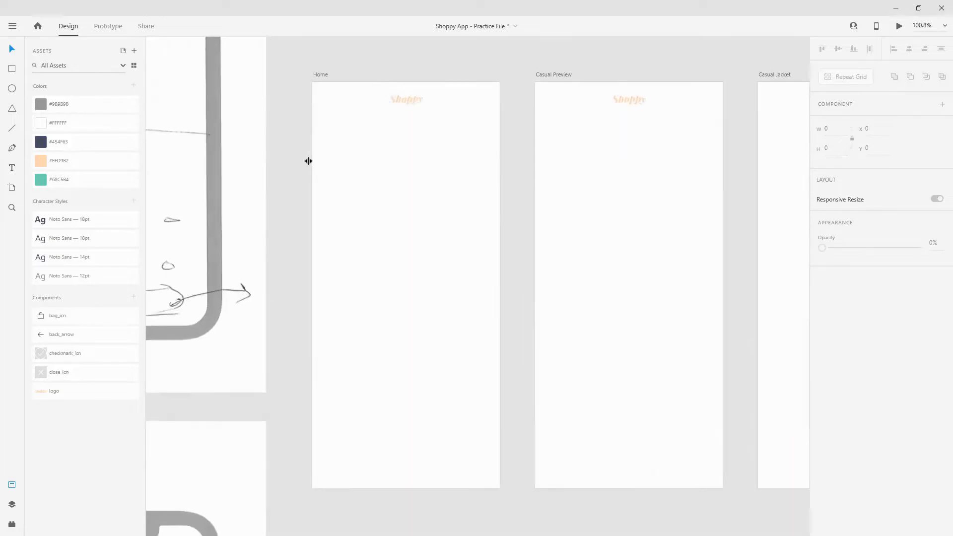
pyautogui.click(320, 64)
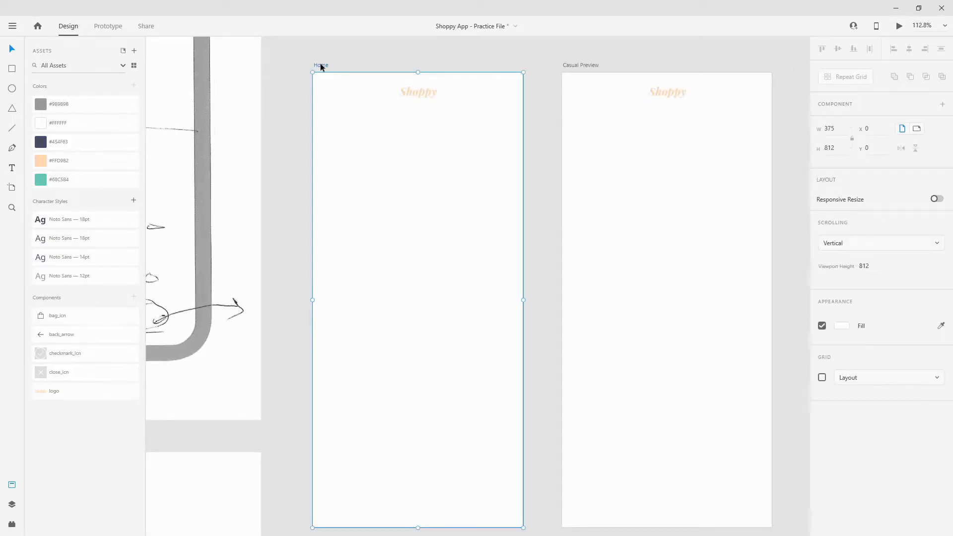
pyautogui.hotkey('alt', 'Tab')
pyautogui.click(350, 159)
pyautogui.press('t')
pyautogui.click(349, 163)
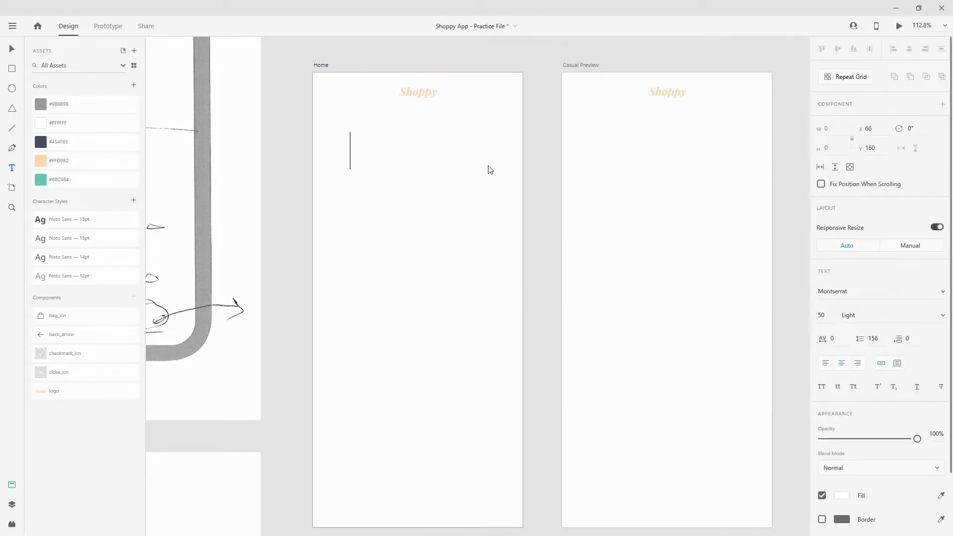
pyautogui.write('Outfit o')
pyautogui.write('f the Da')
# Apply the bold Noto Sans 18pt character style to the Outfit Selection heading and centre it below the logo at Y 87
pyautogui.hotkey('ctrl', 'a')
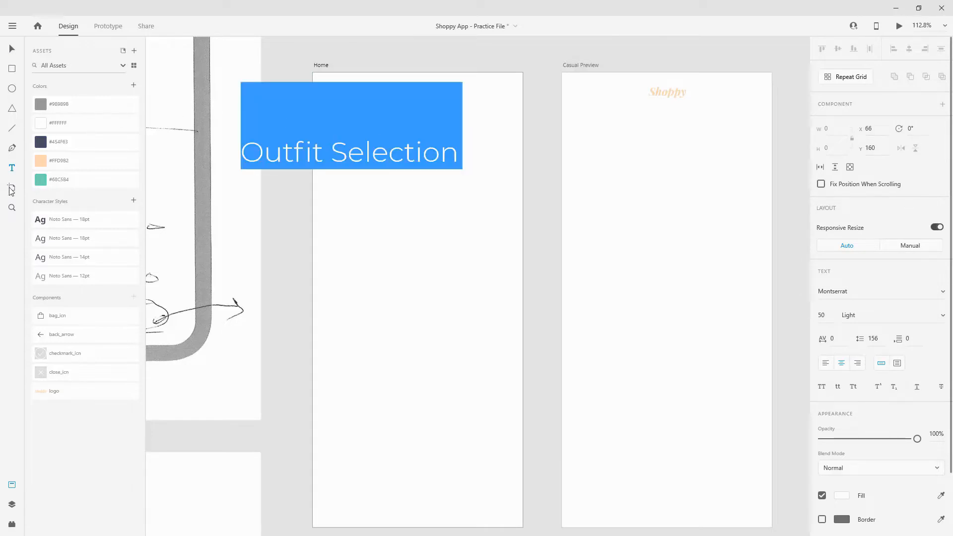
pyautogui.click(75, 220)
pyautogui.hotkey('ctrl', 'a')
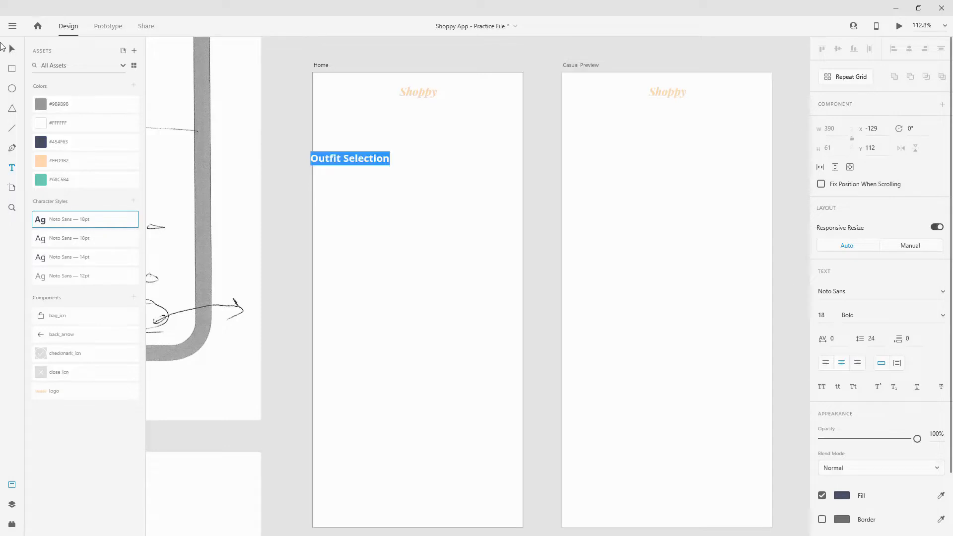
pyautogui.click(11, 48)
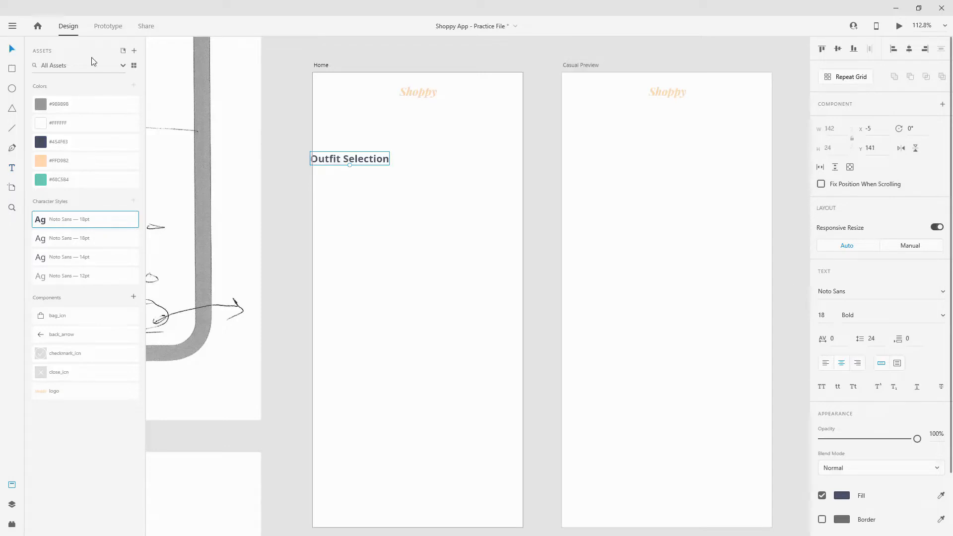
pyautogui.click(908, 49)
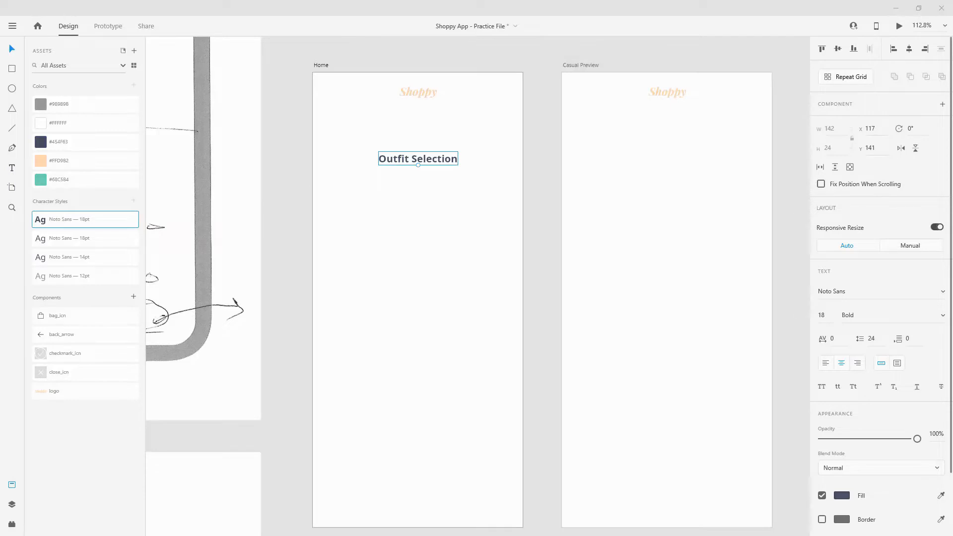
pyautogui.moveTo(433, 157); pyautogui.dragTo(436, 126)
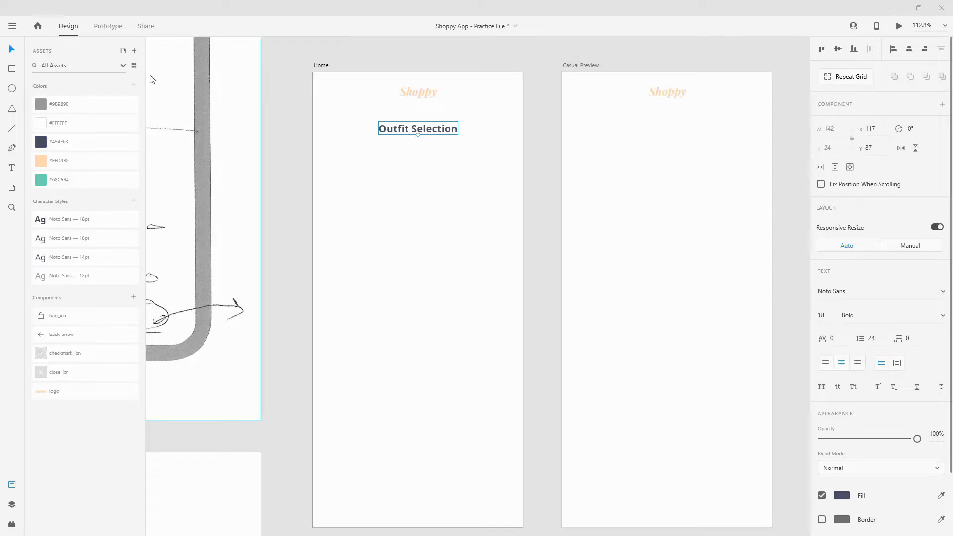
# Show the layout grid on the Home artboard and lower its column colour opacity to 10%
pyautogui.click(319, 65)
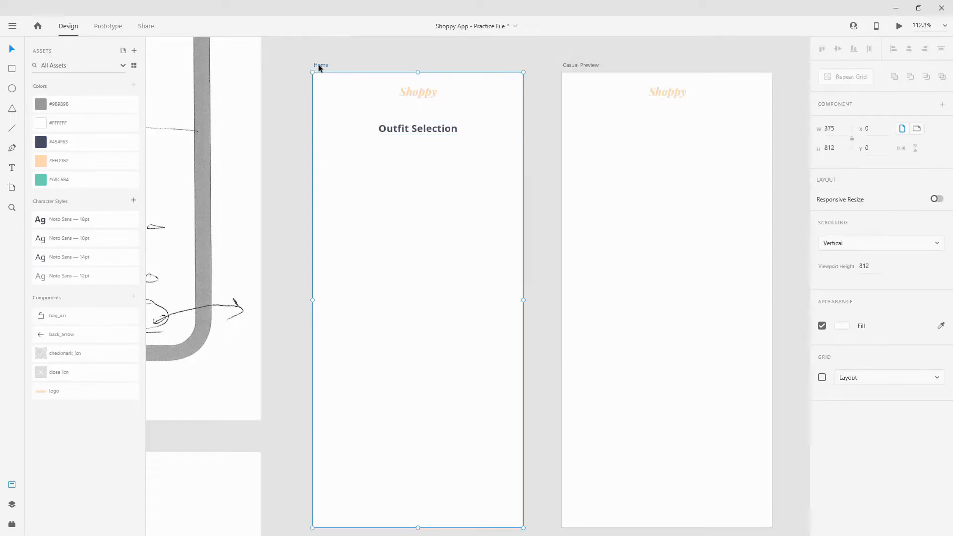
pyautogui.click(821, 377)
pyautogui.click(826, 404)
pyautogui.moveTo(792, 405); pyautogui.dragTo(793, 418)
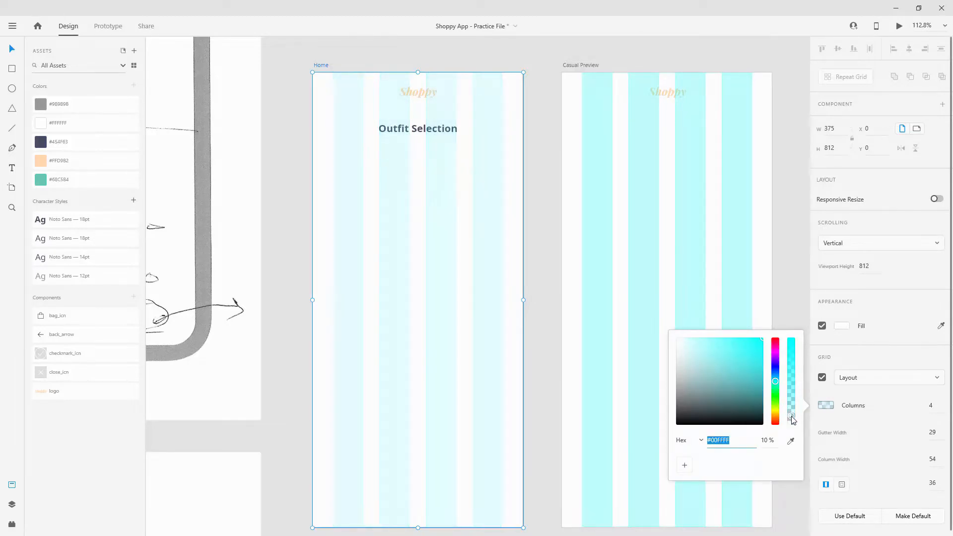
pyautogui.click(289, 53)
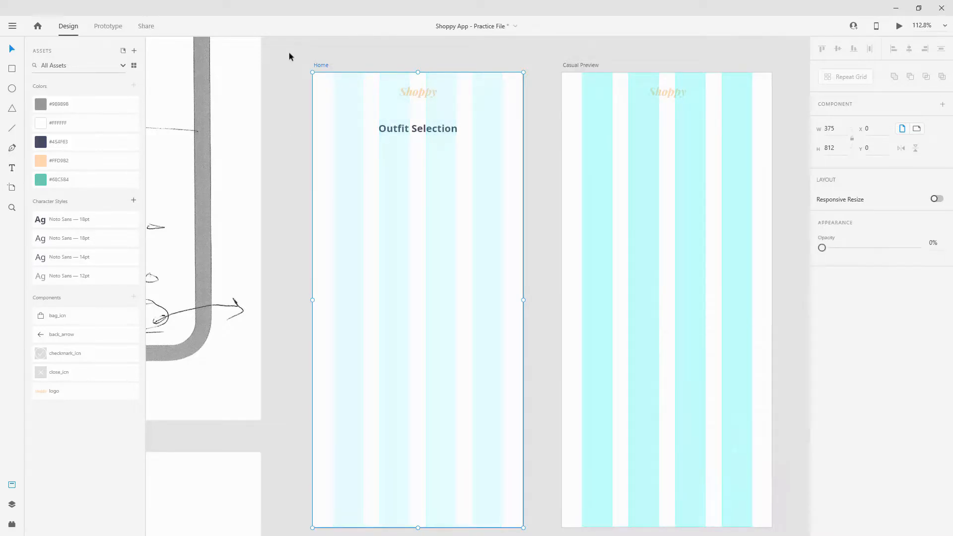
# Draw a rectangle below the heading across the first two grid columns and size it to 136 by 170
pyautogui.scroll(4, 329, 162)
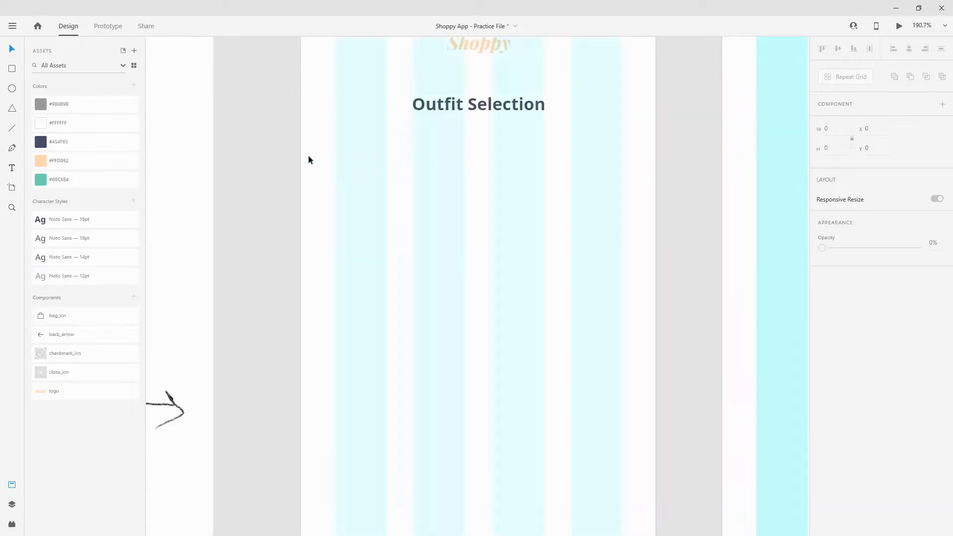
pyautogui.click(12, 69)
pyautogui.moveTo(336, 156)
pyautogui.mouseDown()
pyautogui.moveTo(416, 238)
pyautogui.moveTo(464, 267)
pyautogui.mouseUp()
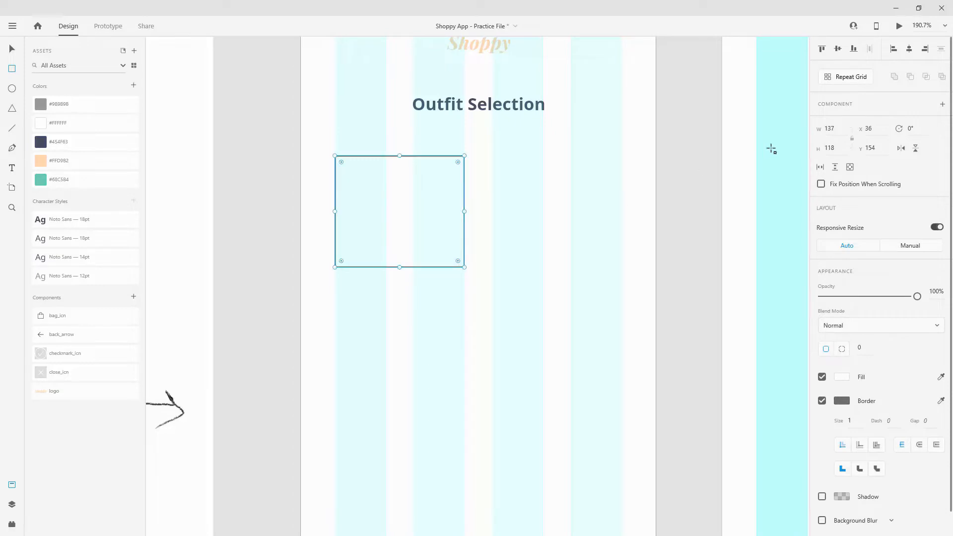
pyautogui.click(835, 131)
pyautogui.write('136')
pyautogui.press('Tab')
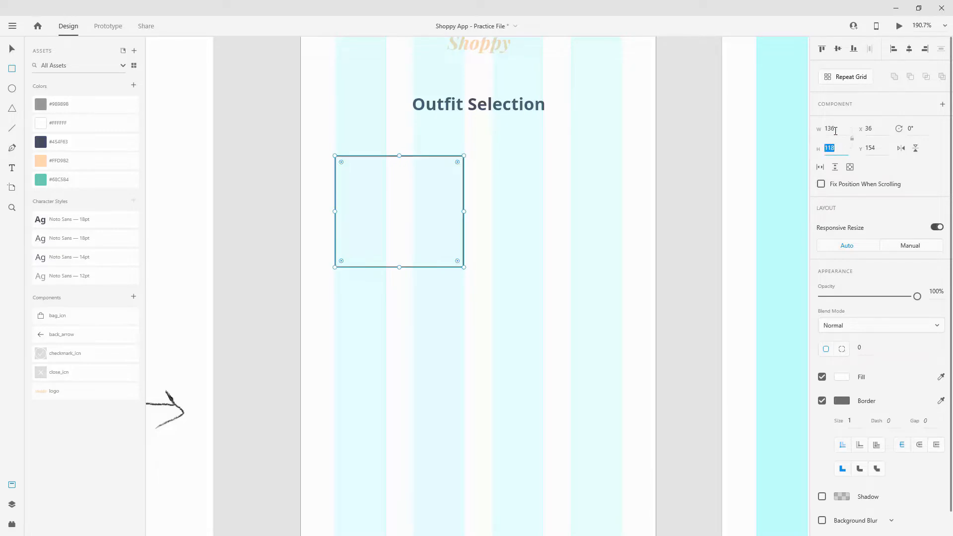
pyautogui.write('170')
pyautogui.press('Return')
# Nudge the rectangle to Y 155 and widen it to 137 to match the second column's edge
pyautogui.scroll(5, 288, 155)
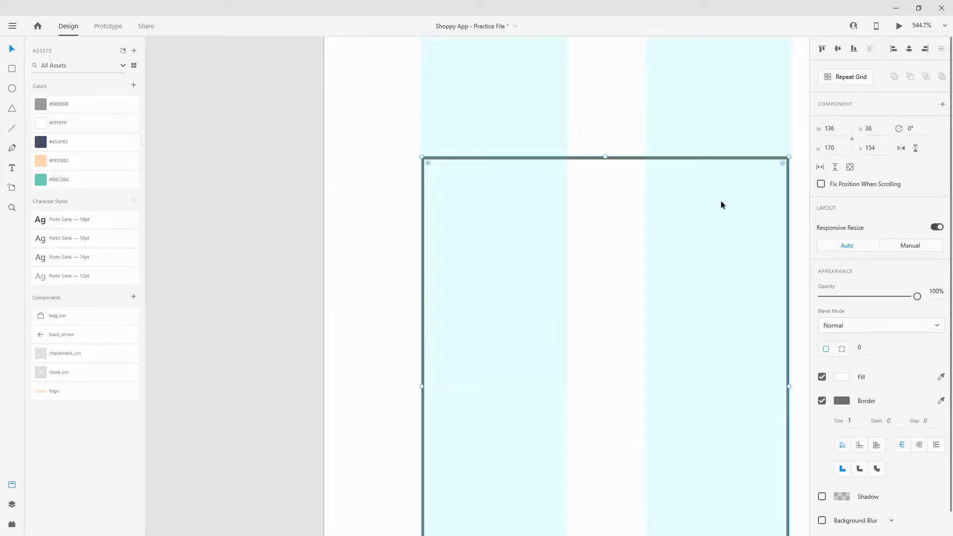
pyautogui.moveTo(720, 201); pyautogui.dragTo(689, 204)
pyautogui.scroll(-1, 689, 204)
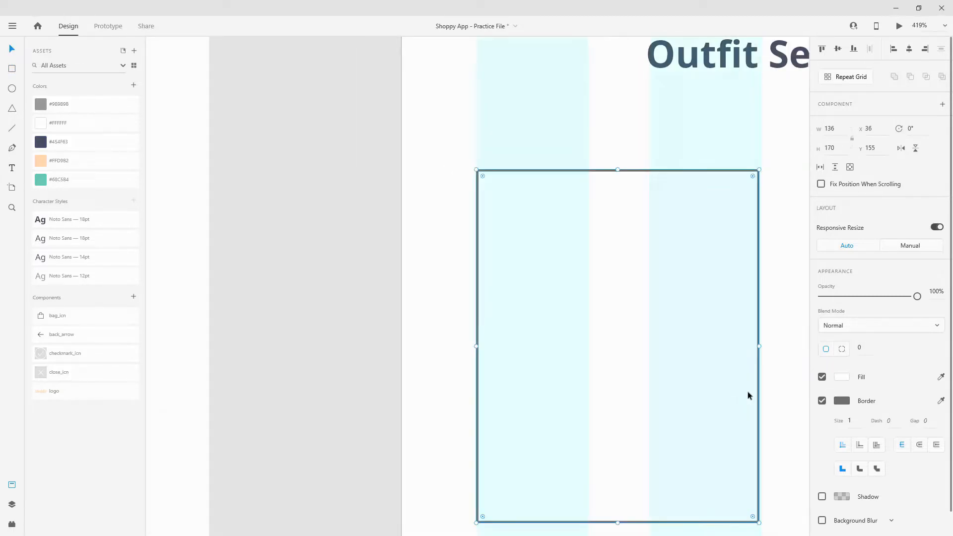
pyautogui.moveTo(758, 344); pyautogui.dragTo(761, 344)
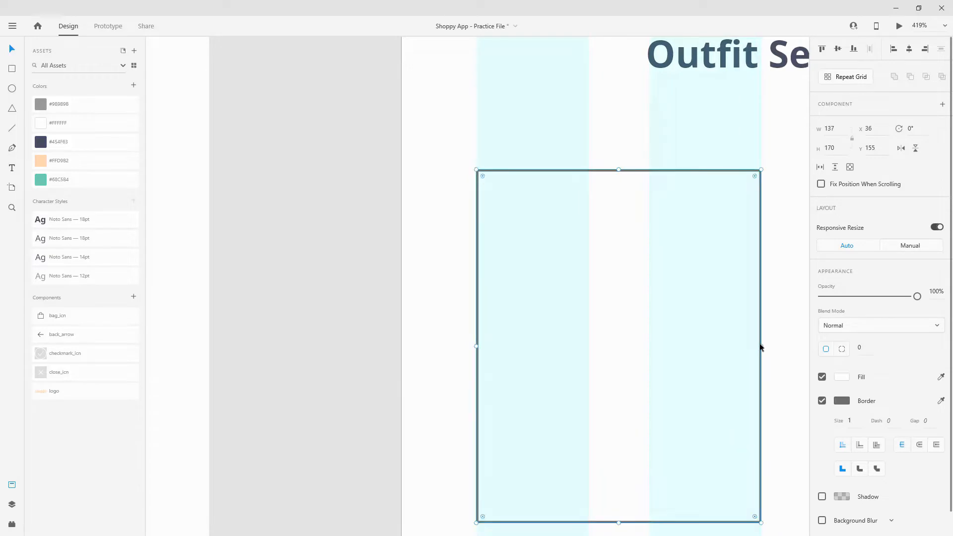
pyautogui.scroll(10, 773, 153)
pyautogui.scroll(-10, 712, 226)
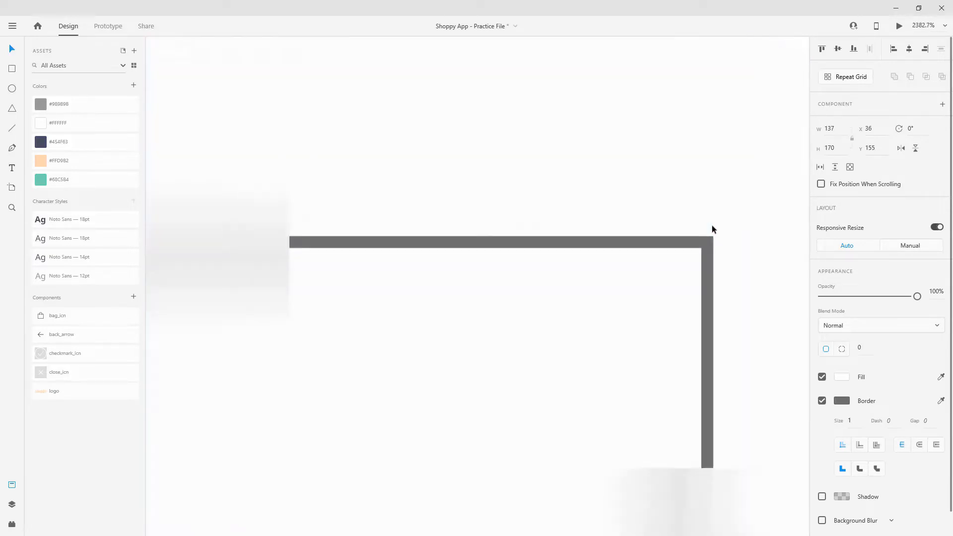
pyautogui.moveTo(714, 232); pyautogui.dragTo(671, 163)
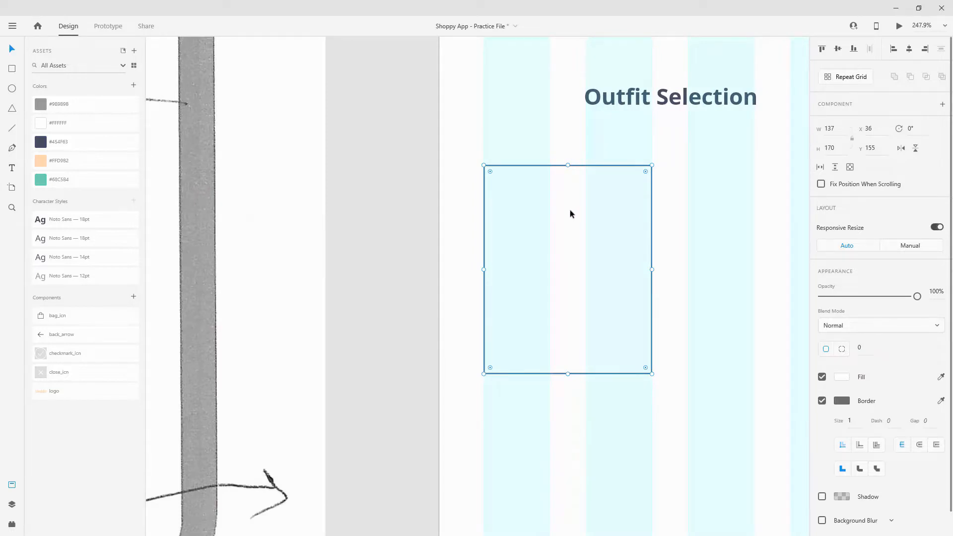
# Round the rectangle's corners with a radius of 10
pyautogui.click(866, 348)
pyautogui.write('10')
pyautogui.press('Return')
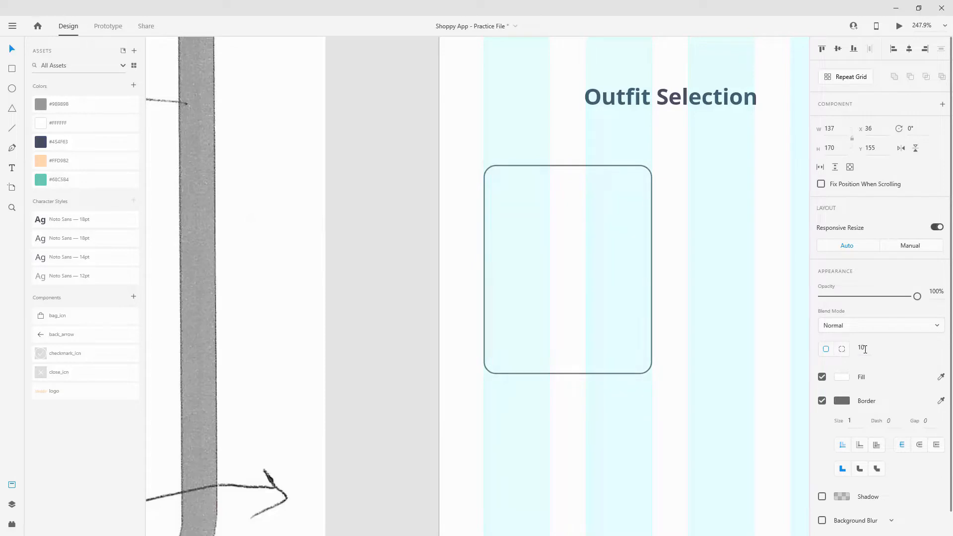
# Give the rectangle a drop shadow with X offset 5, Y offset 5 and blur 10
pyautogui.click(822, 497)
pyautogui.scroll(-1, 857, 383)
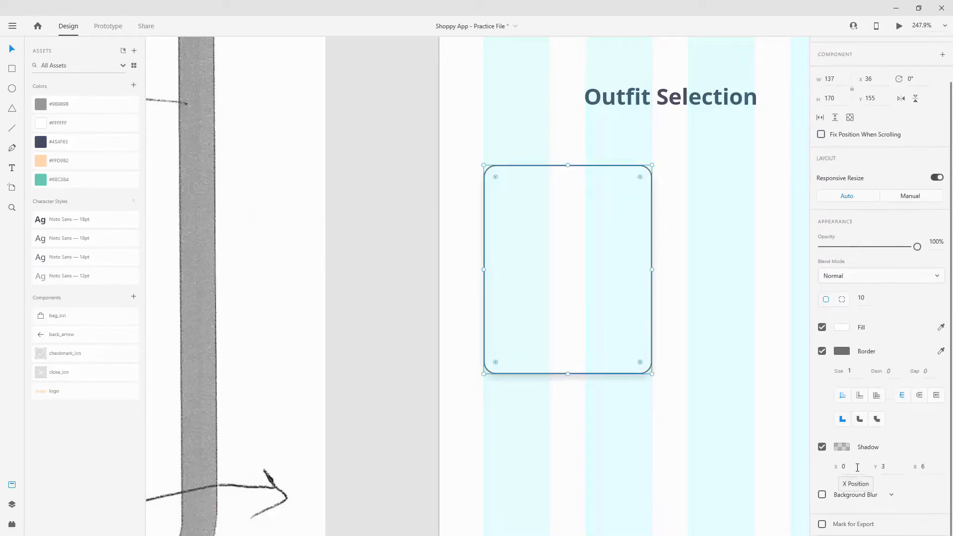
pyautogui.click(857, 467)
pyautogui.write('5')
pyautogui.press('Tab')
pyautogui.write('5')
pyautogui.press('Tab')
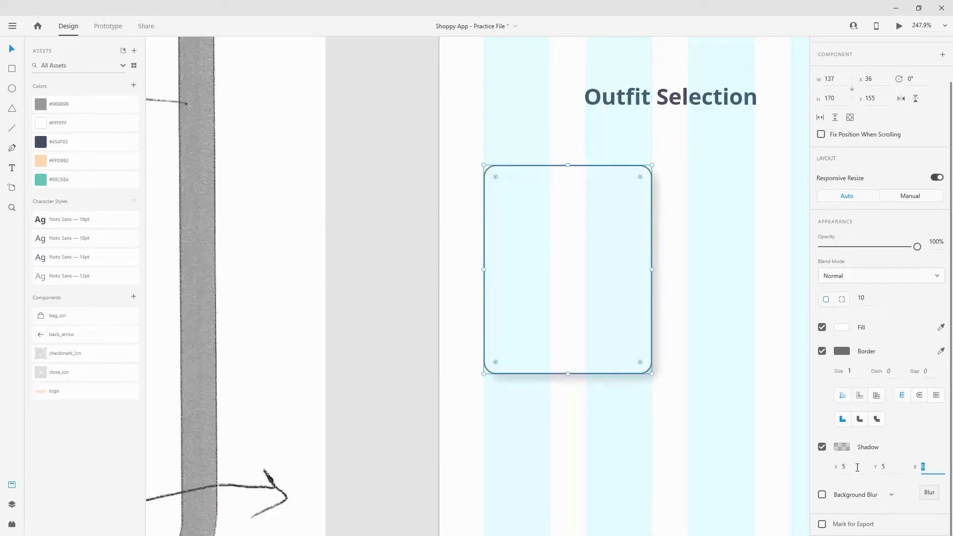
pyautogui.write('10')
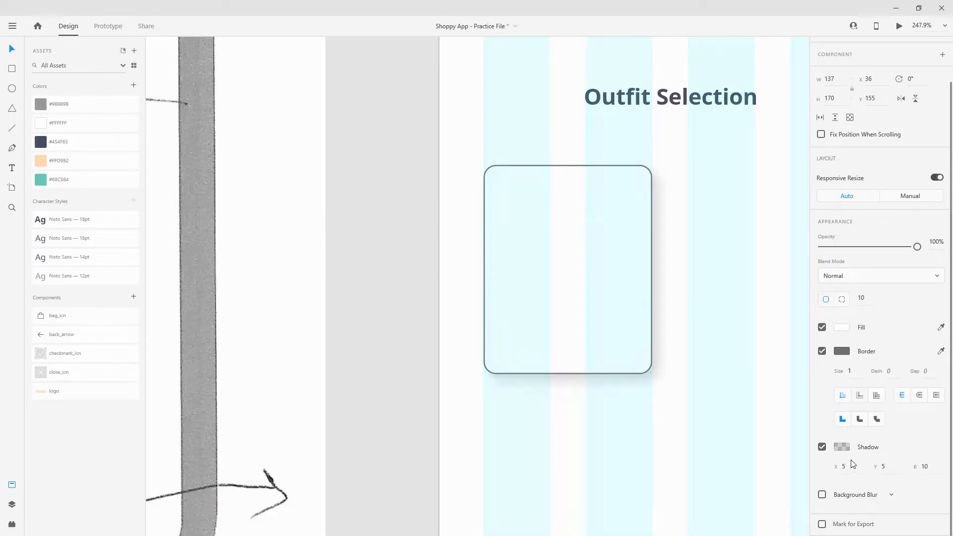
# Reduce the rectangle's shadow colour opacity to 10% and remove its border
pyautogui.click(841, 448)
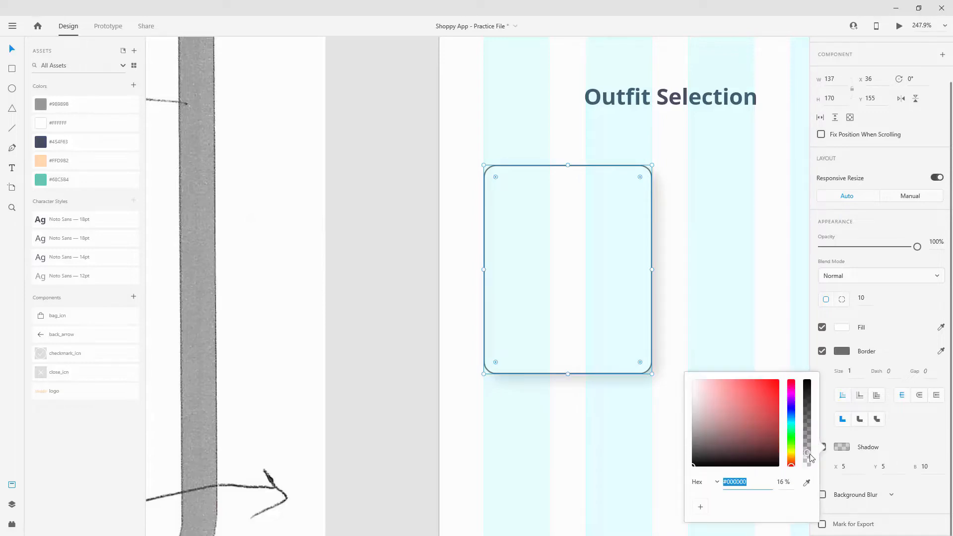
pyautogui.click(782, 482)
pyautogui.write('10')
pyautogui.press('Return')
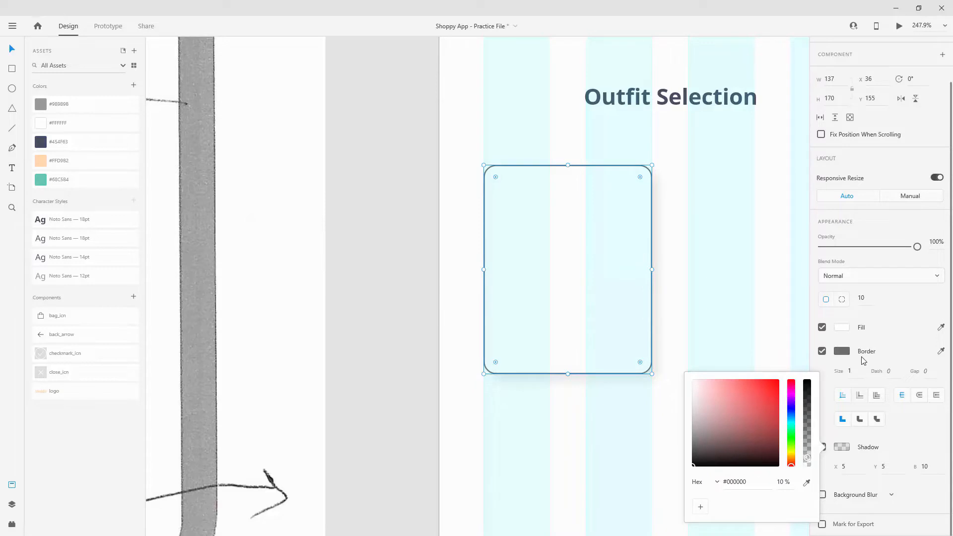
pyautogui.click(822, 351)
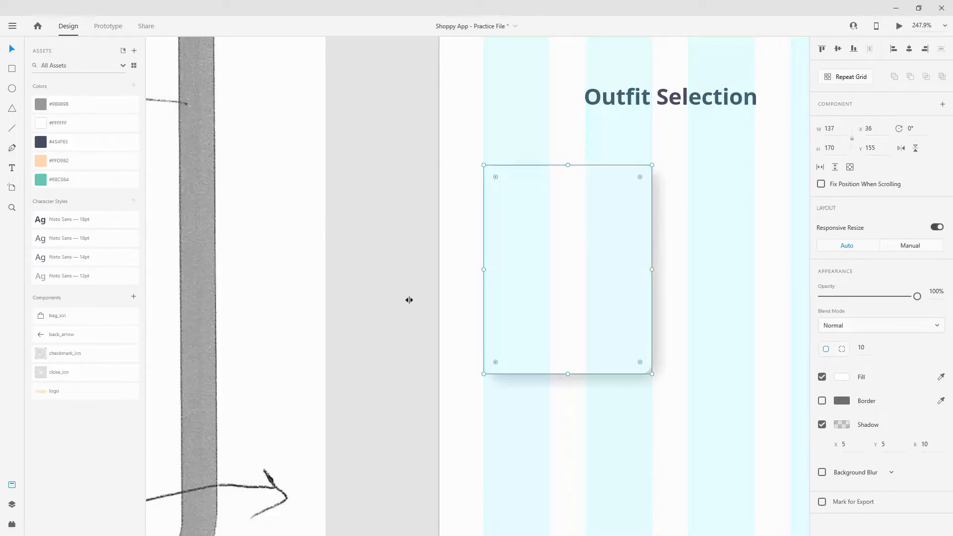
# Move the layers Rectangle 4 and Rectangle 3 below the logo in the Home layer order
pyautogui.click(12, 504)
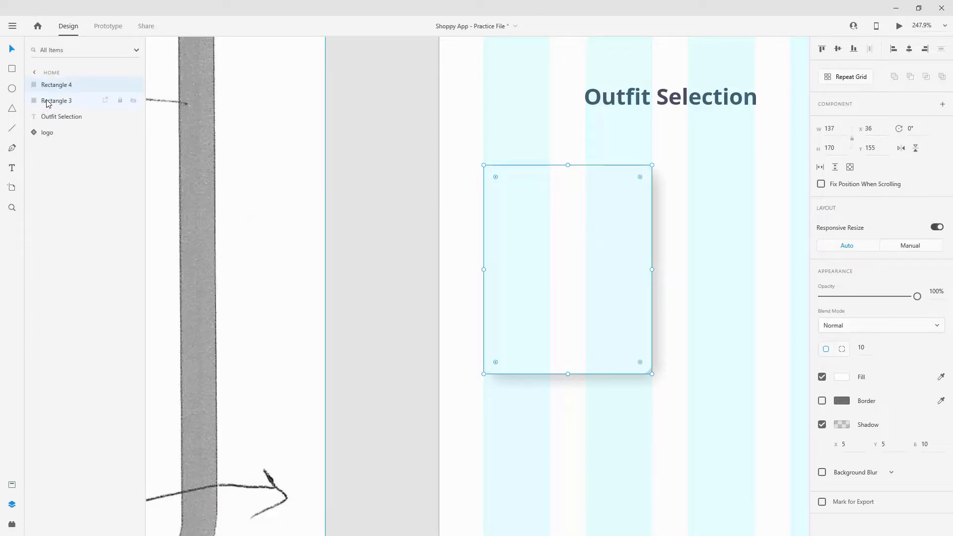
pyautogui.keyDown('shift'); pyautogui.click(59, 100); pyautogui.keyUp('shift')
pyautogui.moveTo(44, 85); pyautogui.dragTo(67, 185)
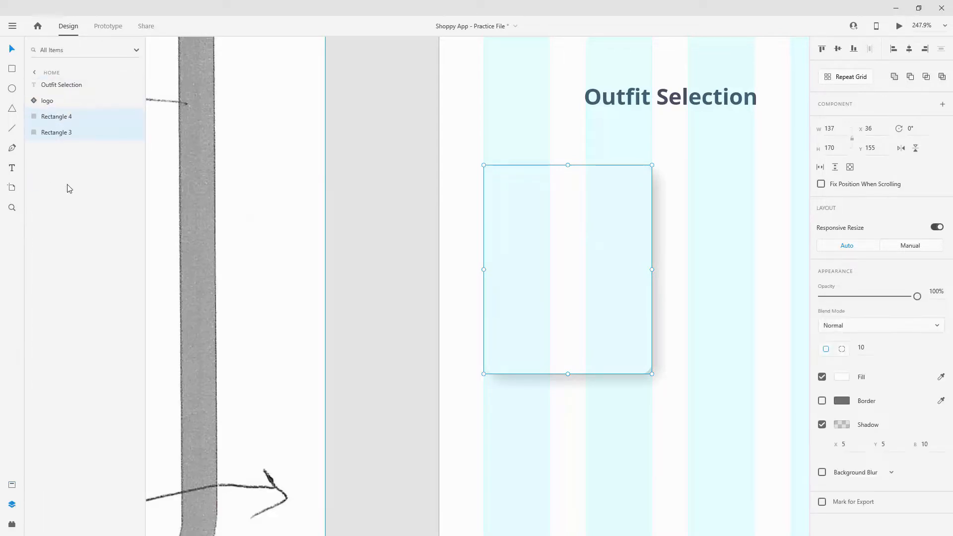
# Rename the layer Rectangle 3 to product_card_bg and Rectangle 4 to product_img
pyautogui.click(66, 132)
pyautogui.doubleClick(66, 133)
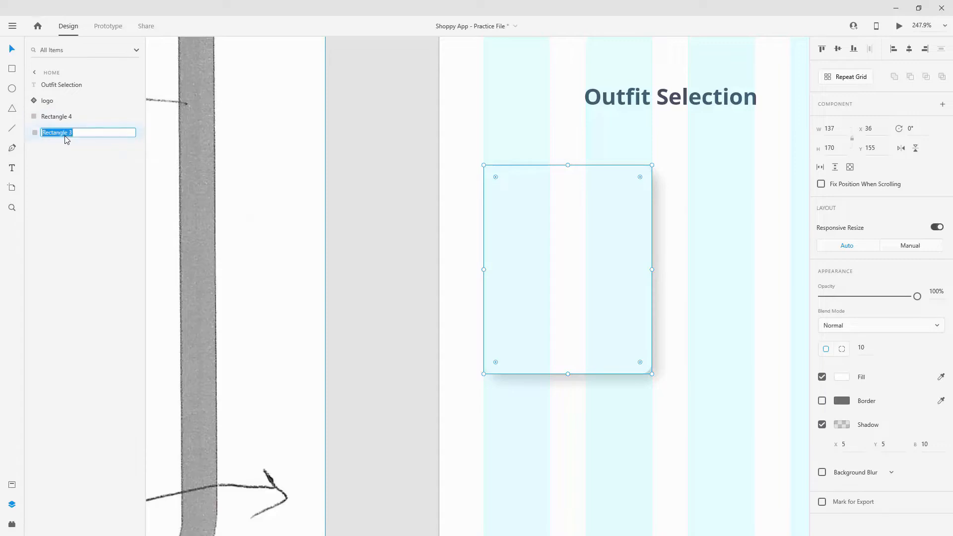
pyautogui.write('product_card_bg')
pyautogui.press('Return')
pyautogui.doubleClick(62, 117)
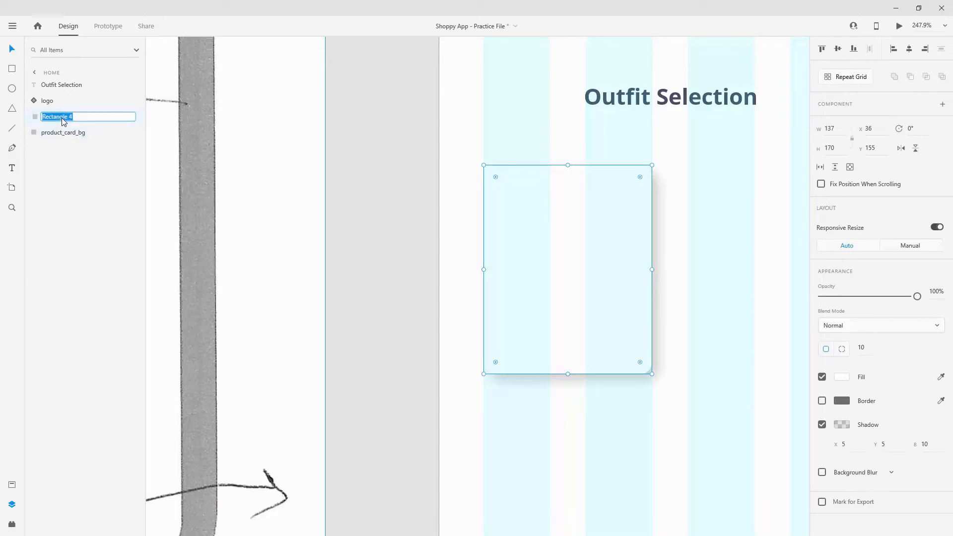
pyautogui.write('product_img')
pyautogui.press('Return')
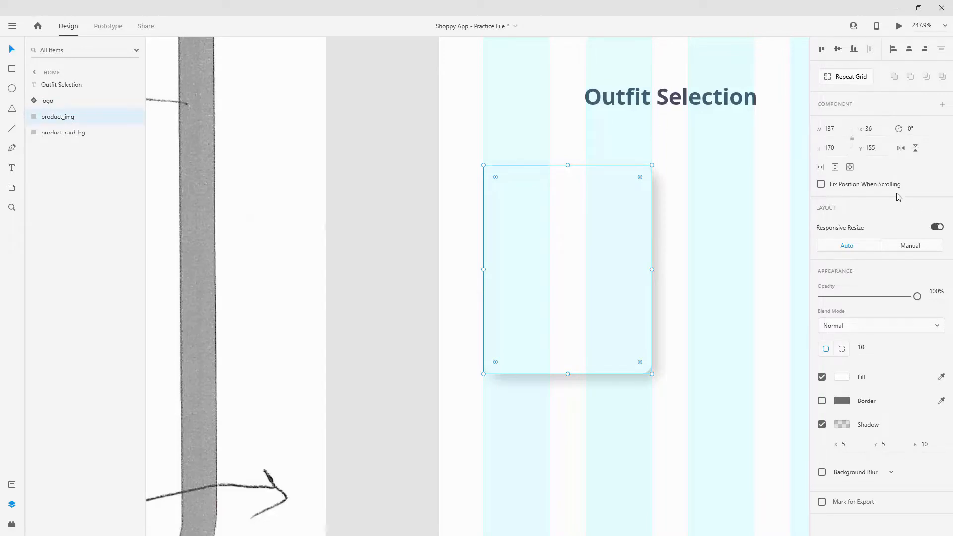
# Set the height of the product_img rectangle to 131
pyautogui.click(836, 129)
pyautogui.click(836, 143)
pyautogui.write('131')
pyautogui.press('Return')
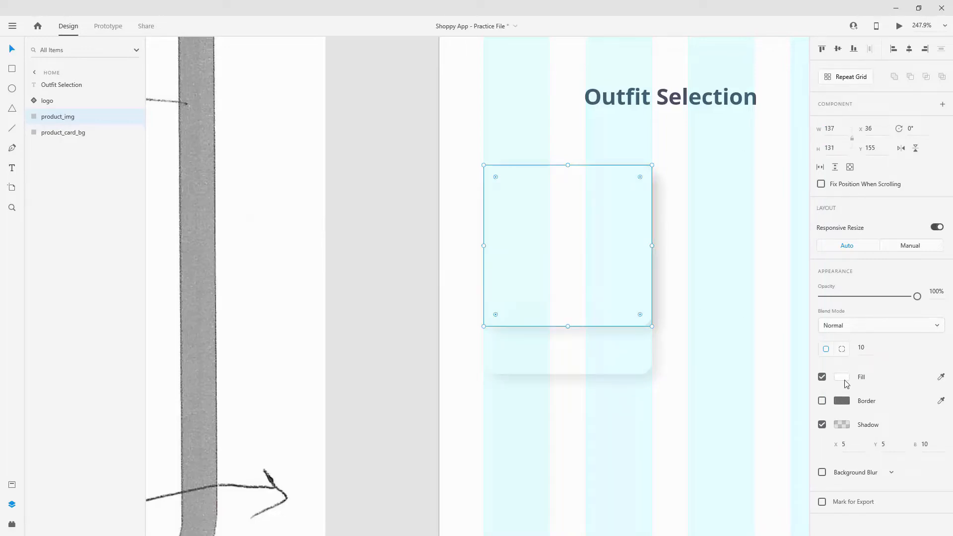
# Give product_img individual corner radii with both bottom corners at 0, and turn off its shadow
pyautogui.click(842, 348)
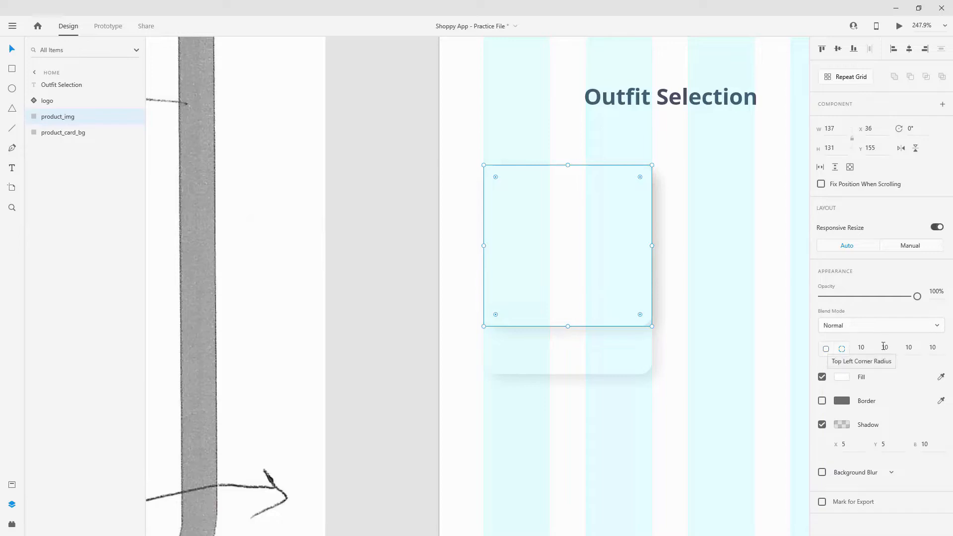
pyautogui.click(910, 347)
pyautogui.write('0')
pyautogui.press('Tab')
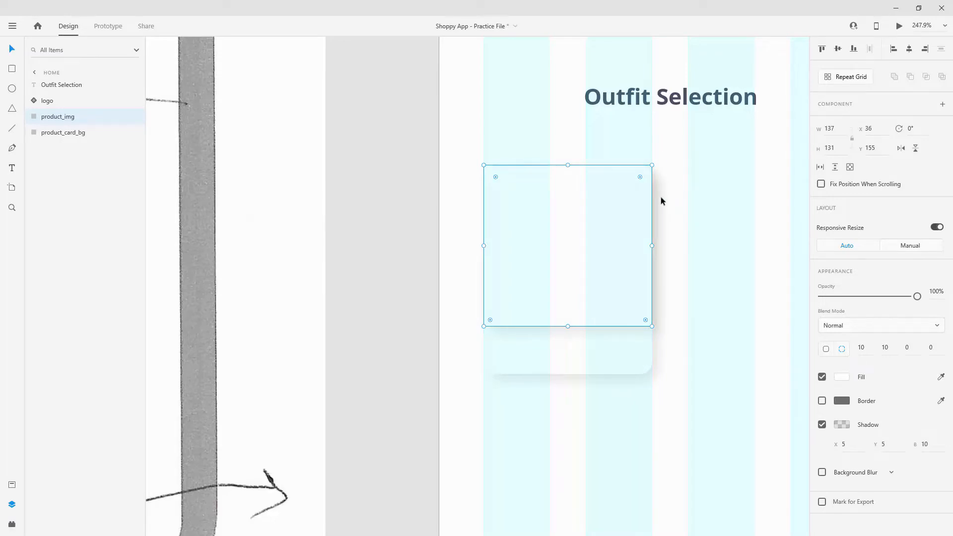
pyautogui.click(822, 425)
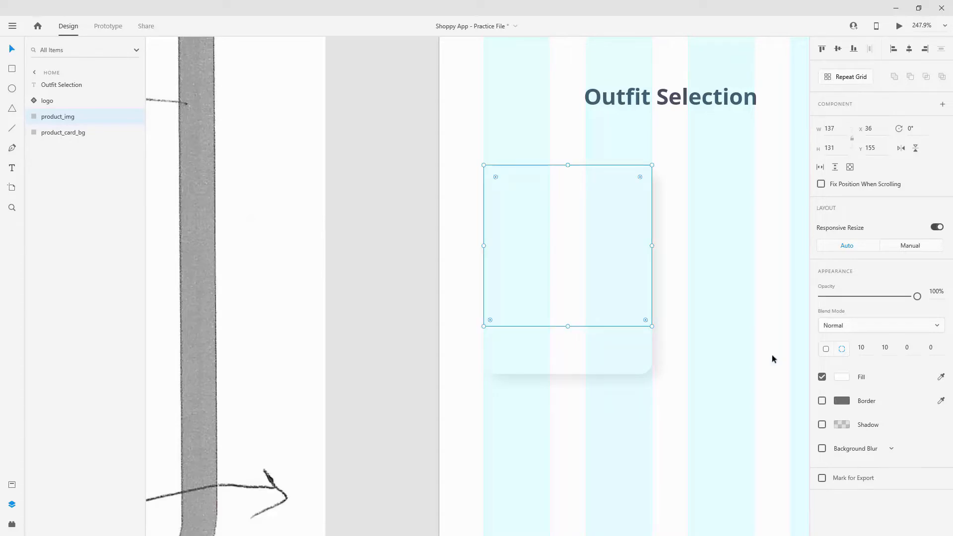
pyautogui.click(298, 111)
# Duplicate the Outfit Selection heading and place the copy directly below the original at Y 281
pyautogui.click(716, 96)
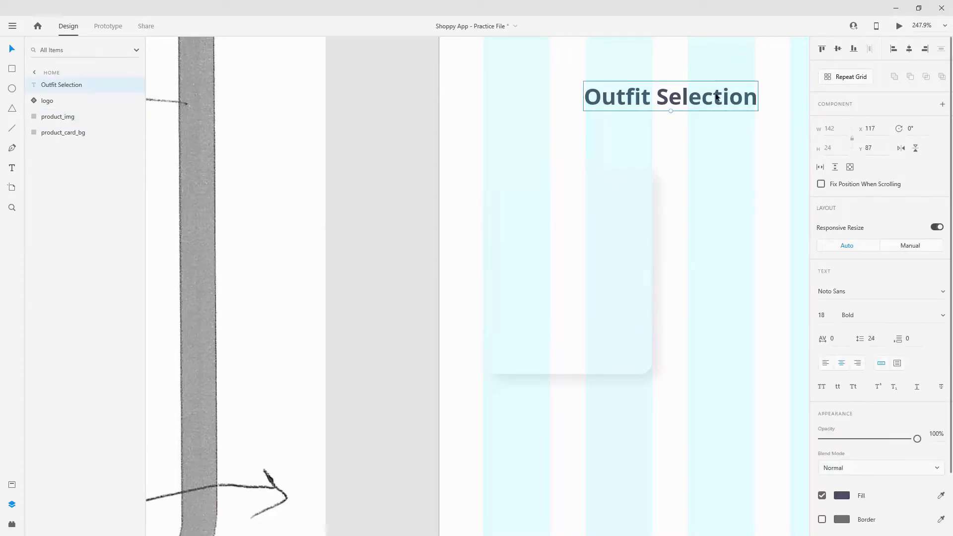
pyautogui.hotkey('ctrl', 'd')
pyautogui.moveTo(716, 97); pyautogui.dragTo(701, 334)
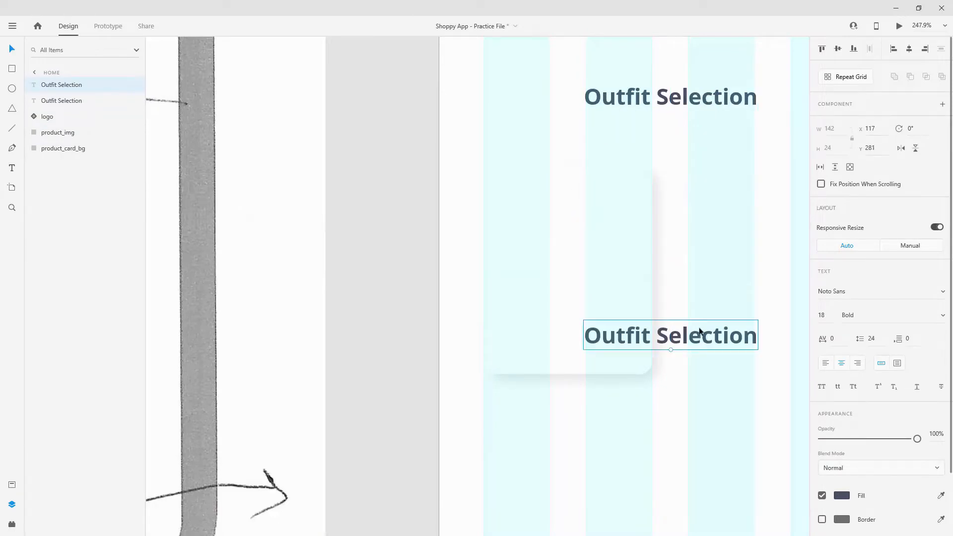
# Move product_img and product_card_bg together to Y 151, leaving a 40 px gap below the Outfit Selection heading
pyautogui.click(70, 132)
pyautogui.keyDown('shift'); pyautogui.click(70, 148); pyautogui.keyUp('shift')
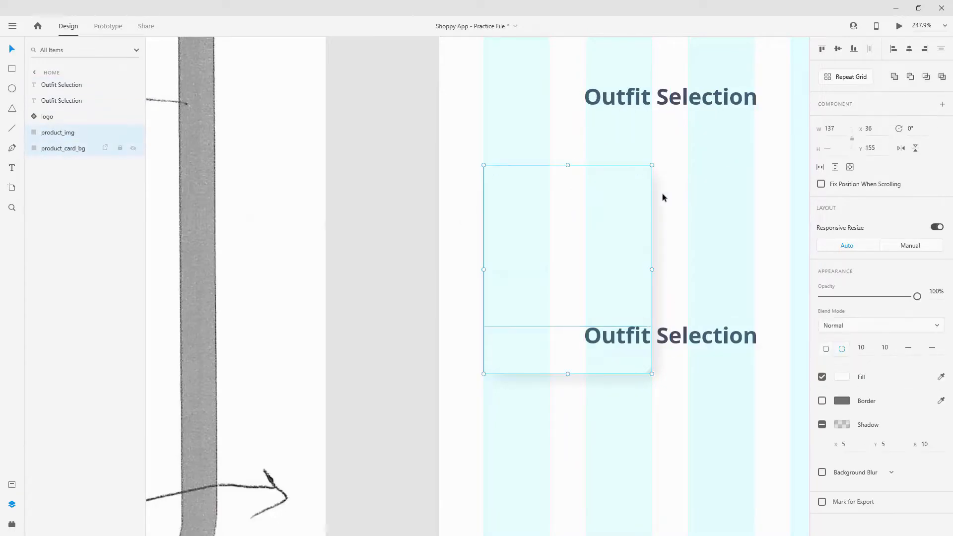
pyautogui.moveTo(633, 187); pyautogui.dragTo(638, 142)
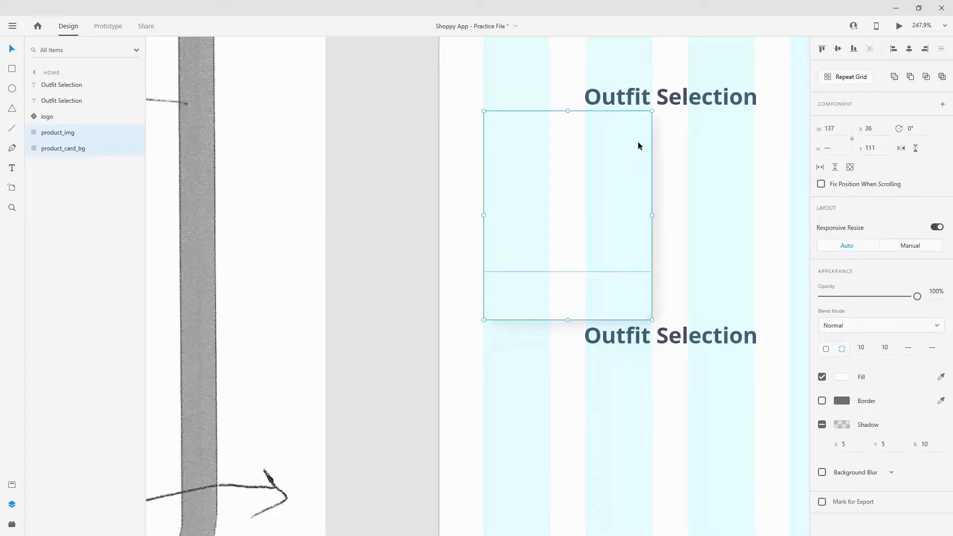
pyautogui.hotkey('shift', 'Down')
pyautogui.hotkey('shift', 'Down')
pyautogui.hotkey('shift', 'Down')
pyautogui.hotkey('shift', 'Down')
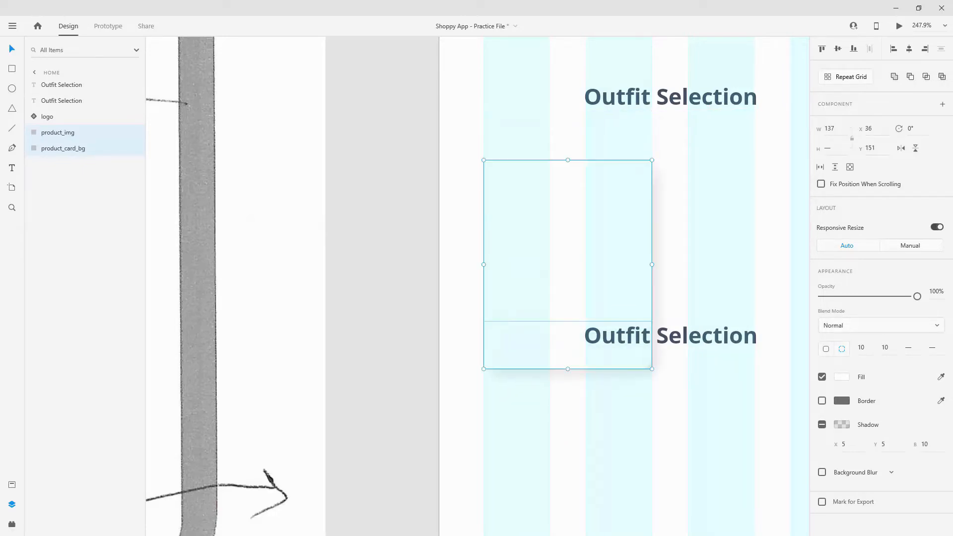
pyautogui.press('alt')
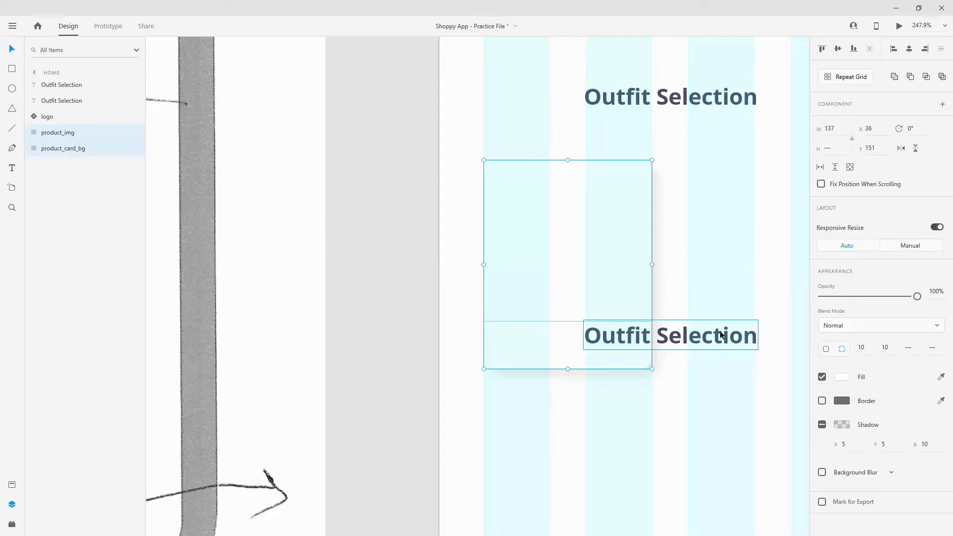
# Move the duplicated heading onto the card's lower part and apply the Noto Sans 14pt character style
pyautogui.moveTo(721, 334); pyautogui.dragTo(657, 345)
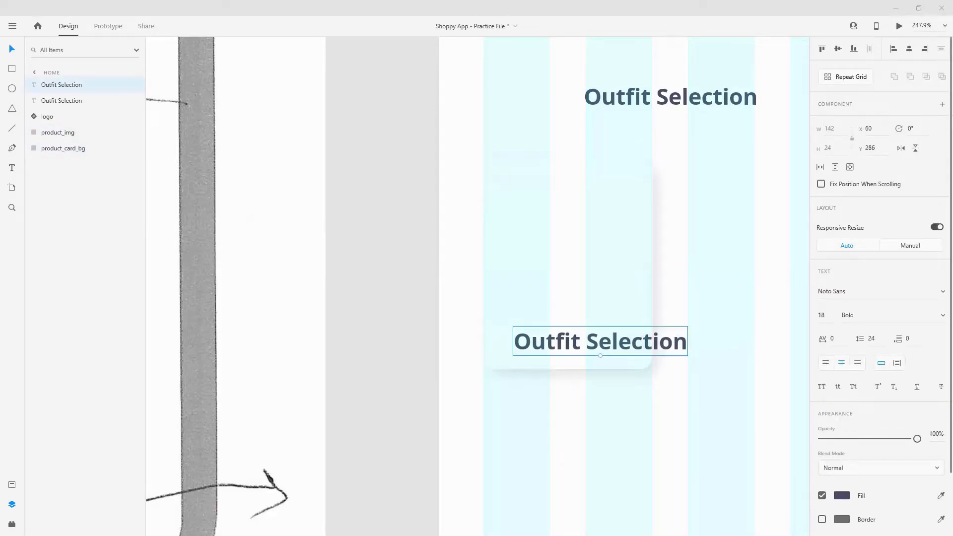
pyautogui.click(12, 484)
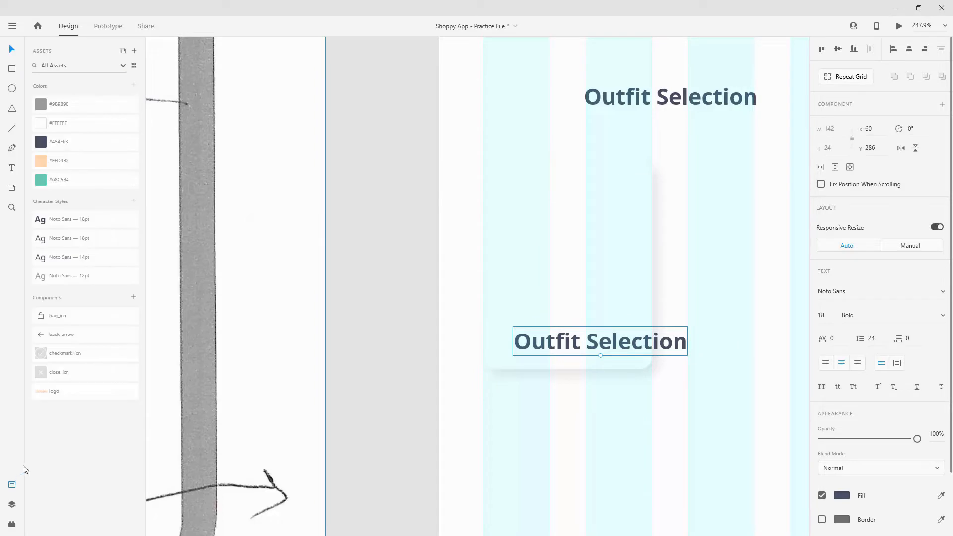
pyautogui.click(79, 265)
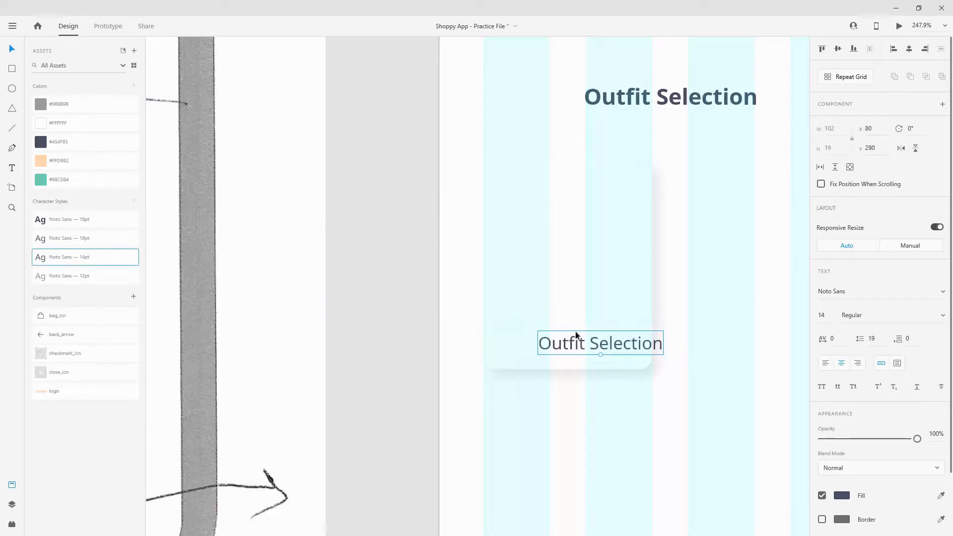
# Change the duplicated text to Casual and centre it horizontally in the card's bottom strip, at X 83, Y 292
pyautogui.doubleClick(594, 341)
pyautogui.write('Casual')
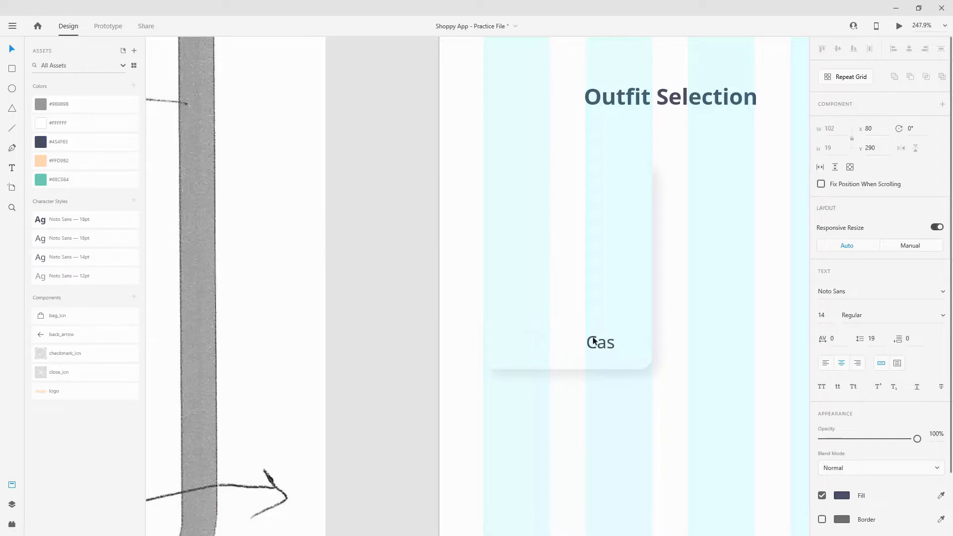
pyautogui.click(11, 50)
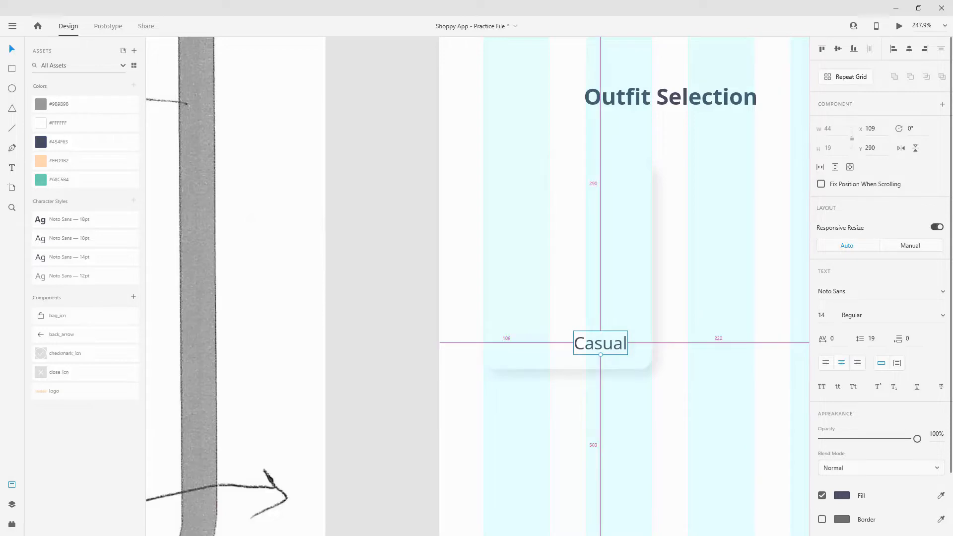
pyautogui.moveTo(609, 345); pyautogui.dragTo(576, 350)
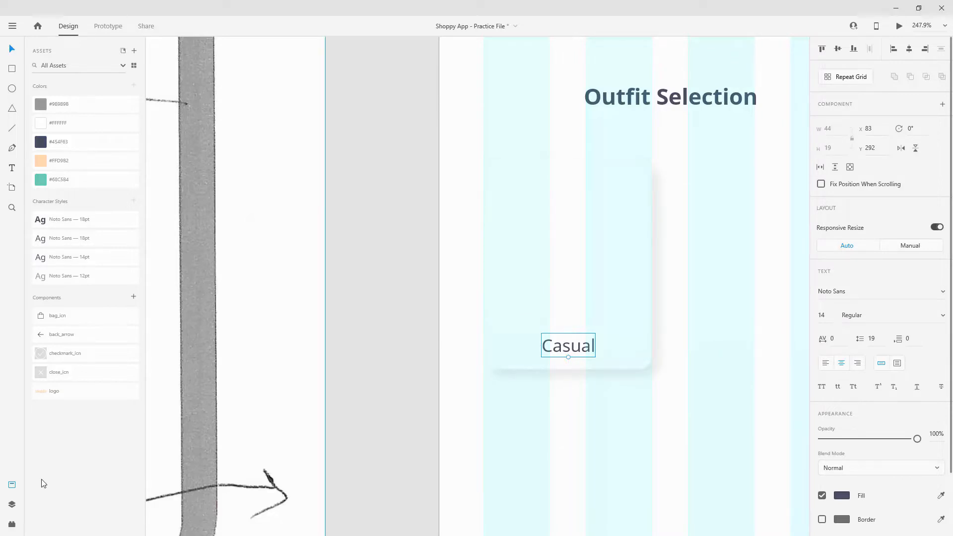
# Move the Casual text layer between product_img and product_card_bg in the layer order
pyautogui.click(12, 504)
pyautogui.click(53, 149)
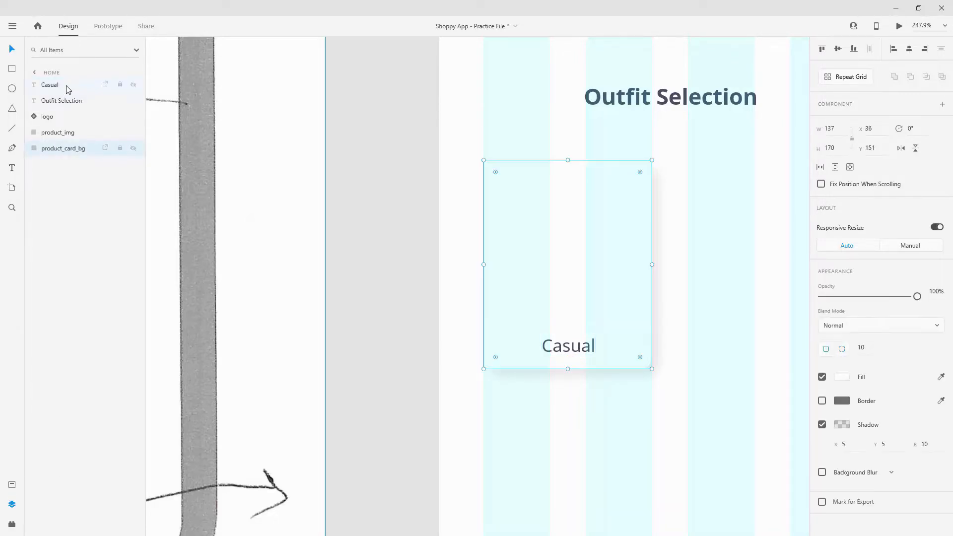
pyautogui.click(68, 86)
pyautogui.moveTo(69, 127); pyautogui.dragTo(69, 138)
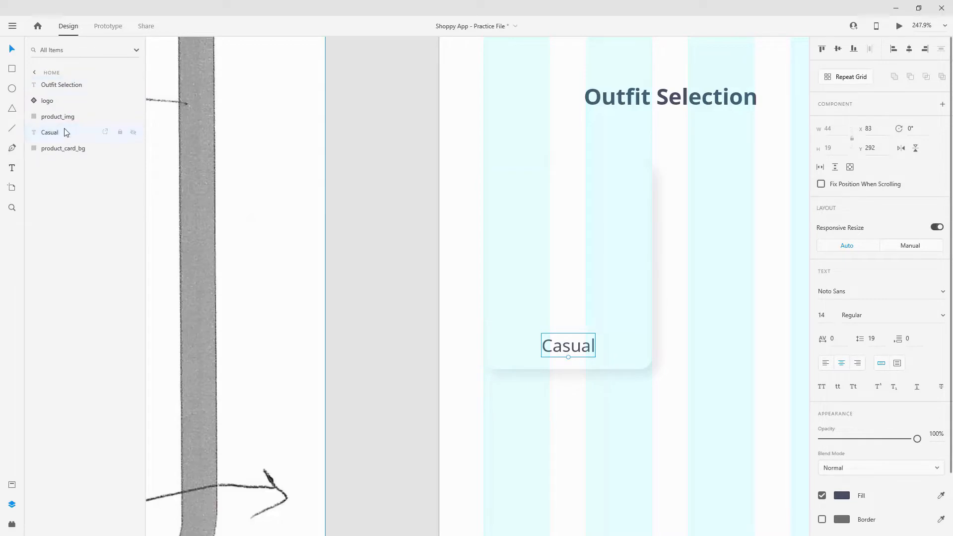
# Group product_img, Casual and product_card_bg, and name the group product
pyautogui.click(65, 118)
pyautogui.keyDown('shift'); pyautogui.click(64, 150); pyautogui.keyUp('shift')
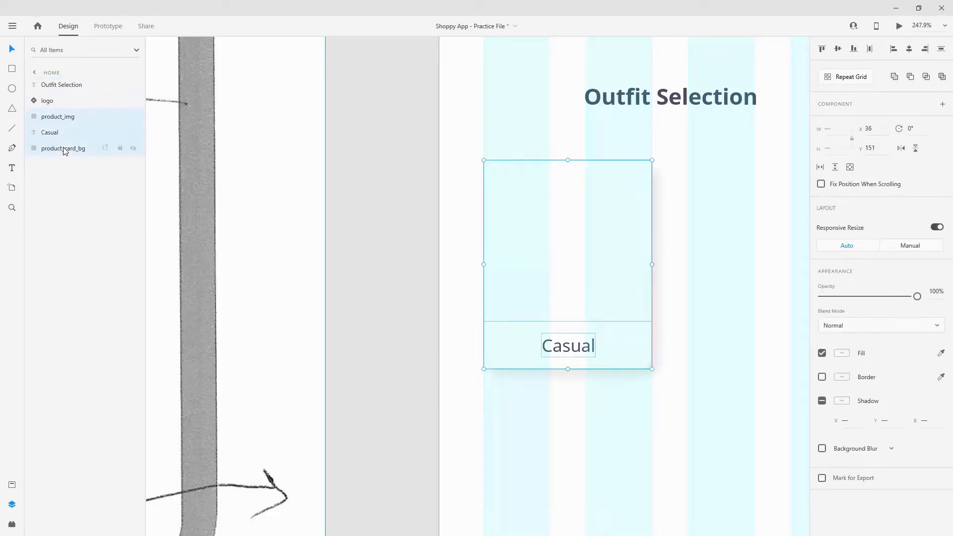
pyautogui.hotkey('ctrl', 'g')
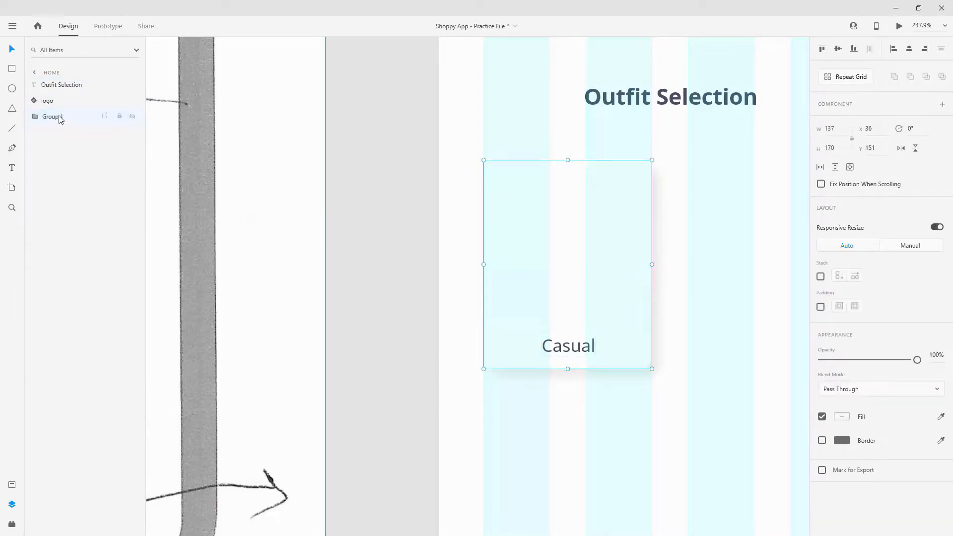
pyautogui.doubleClick(59, 116)
pyautogui.write('product')
pyautogui.press('Return')
# Rename the product card's group to look
pyautogui.scroll(-3, 359, 225)
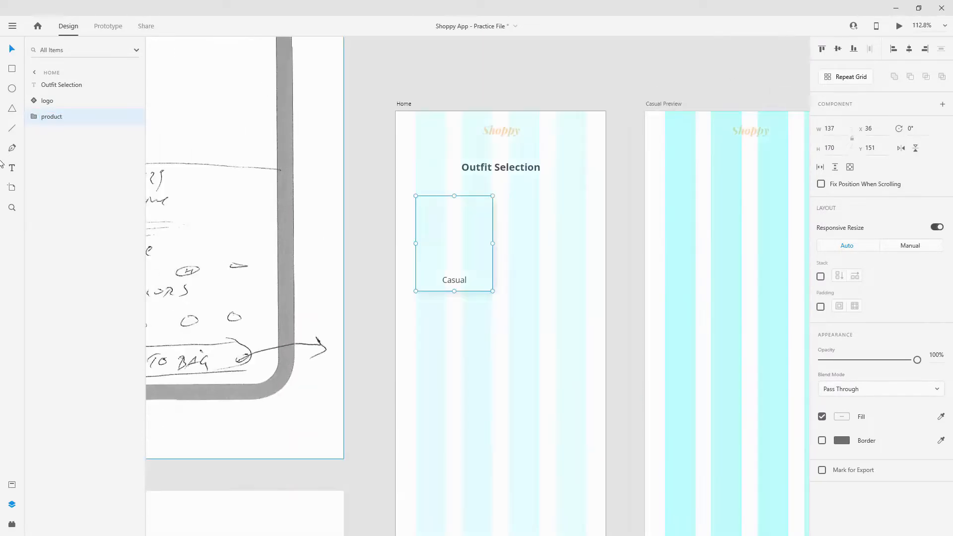
pyautogui.doubleClick(51, 118)
pyautogui.write('look')
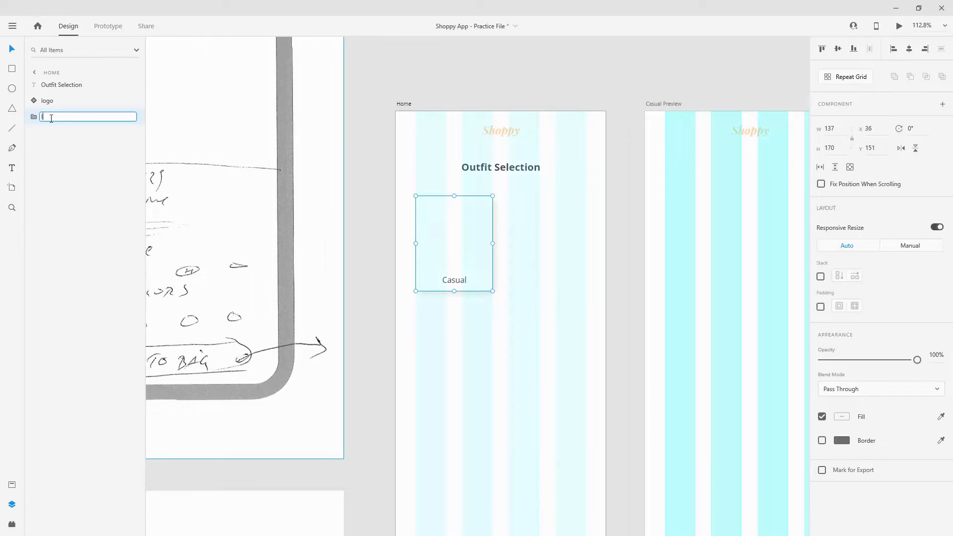
pyautogui.press('Return')
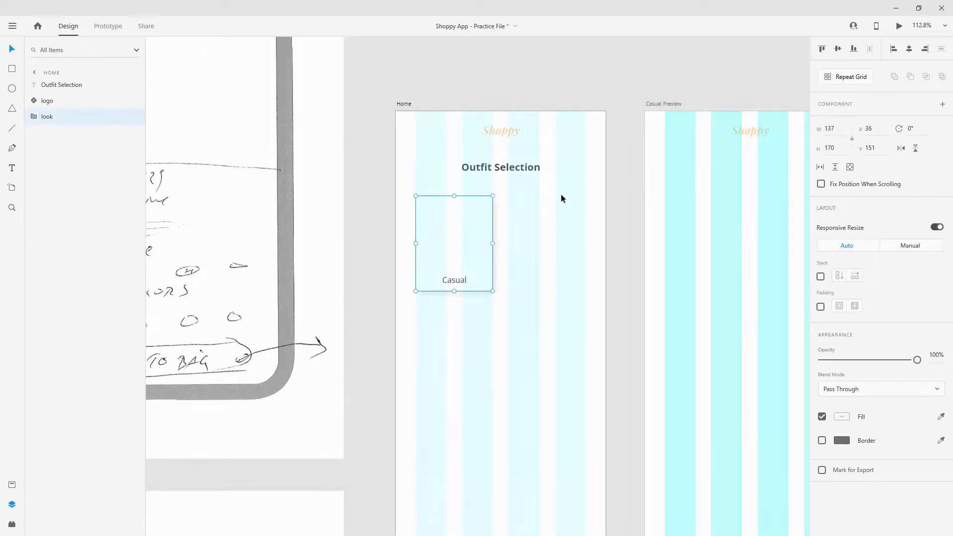
pyautogui.scroll(-3, 560, 196)
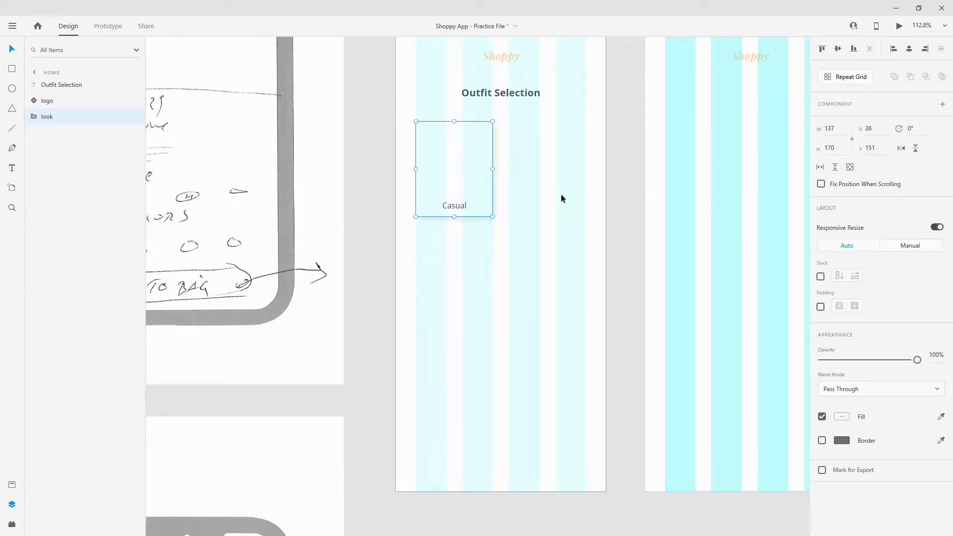
pyautogui.click(863, 81)
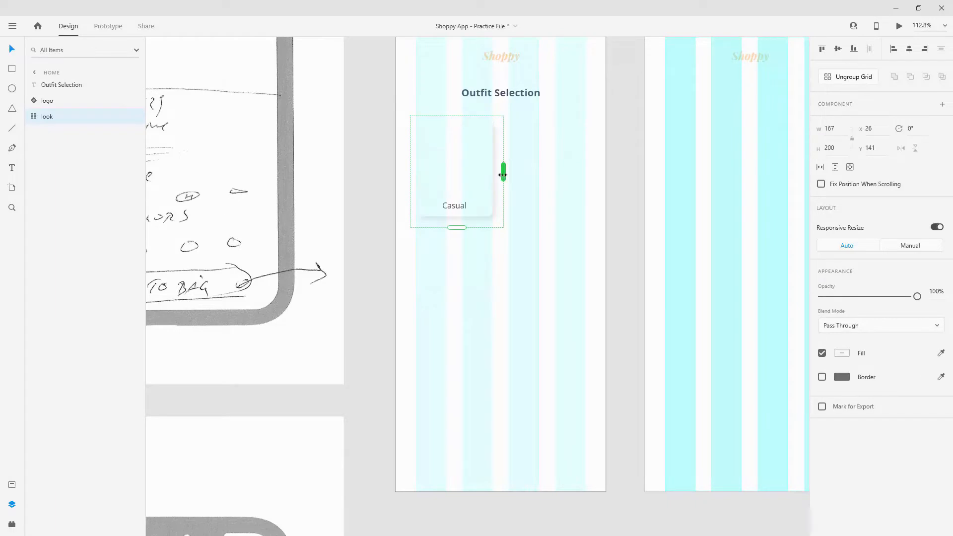
pyautogui.moveTo(503, 174); pyautogui.dragTo(586, 172)
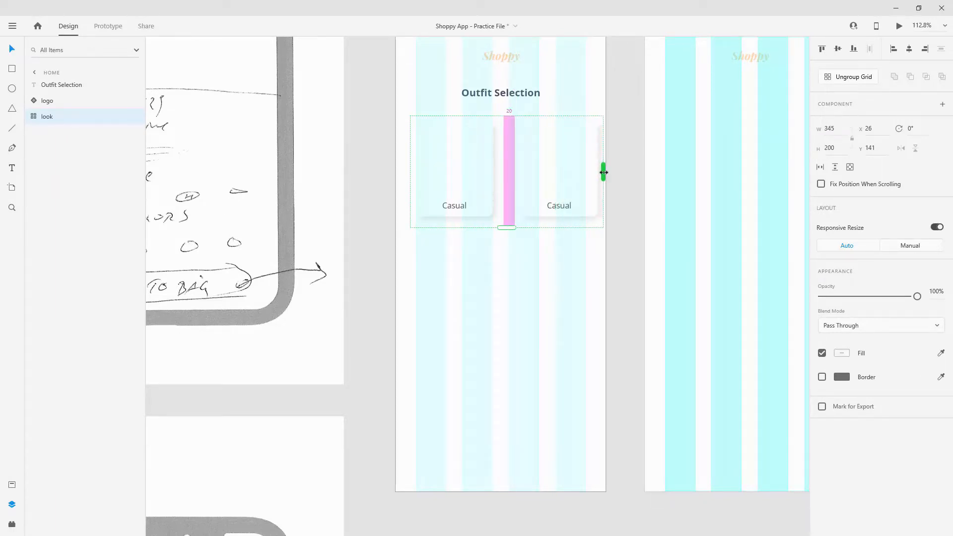
pyautogui.moveTo(603, 172); pyautogui.dragTo(500, 172)
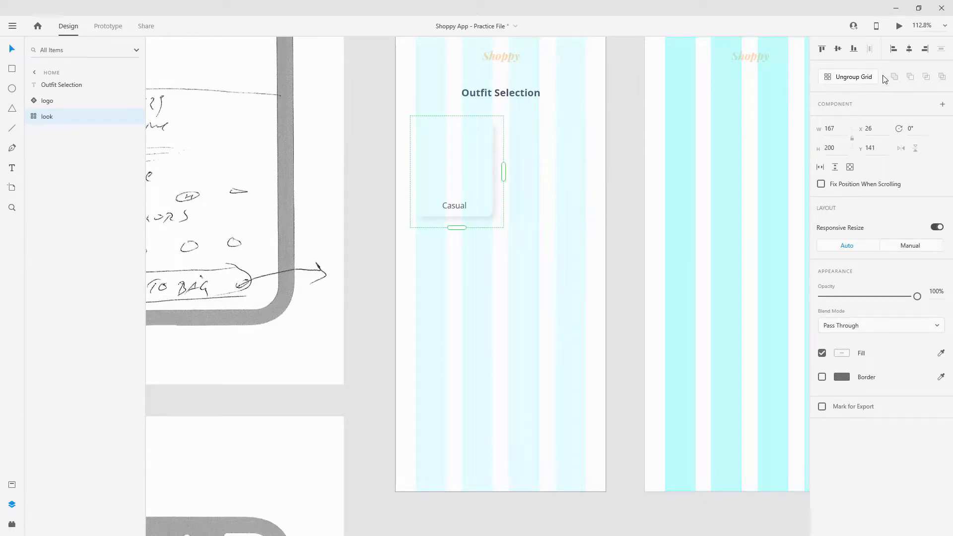
pyautogui.click(863, 77)
# Turn off the shadow of product_card_bg inside the look group
pyautogui.hotkey('ctrl', '3')
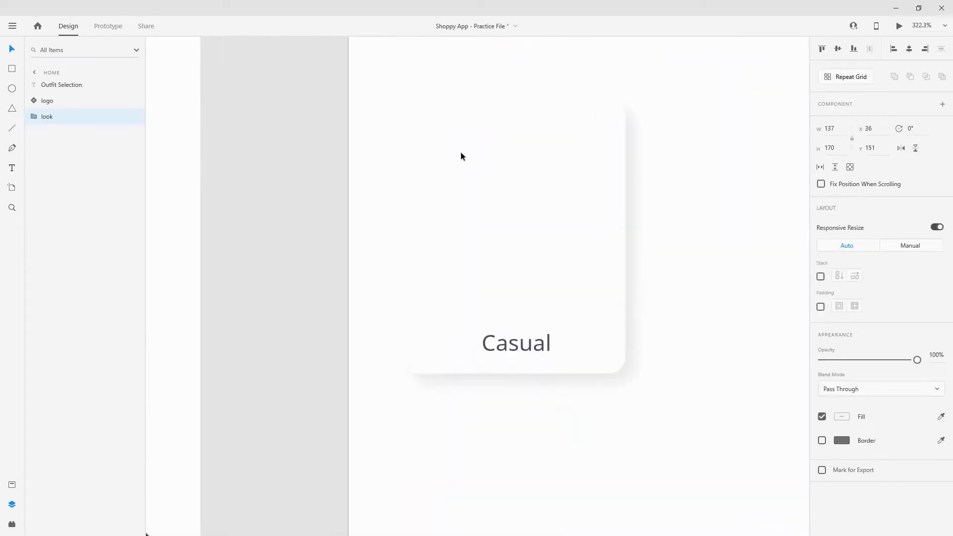
pyautogui.click(34, 116)
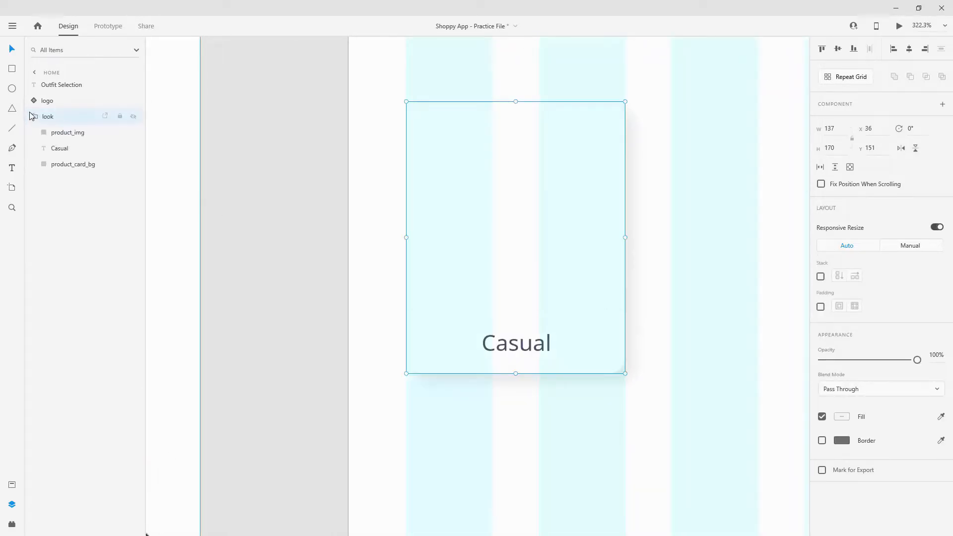
pyautogui.click(65, 164)
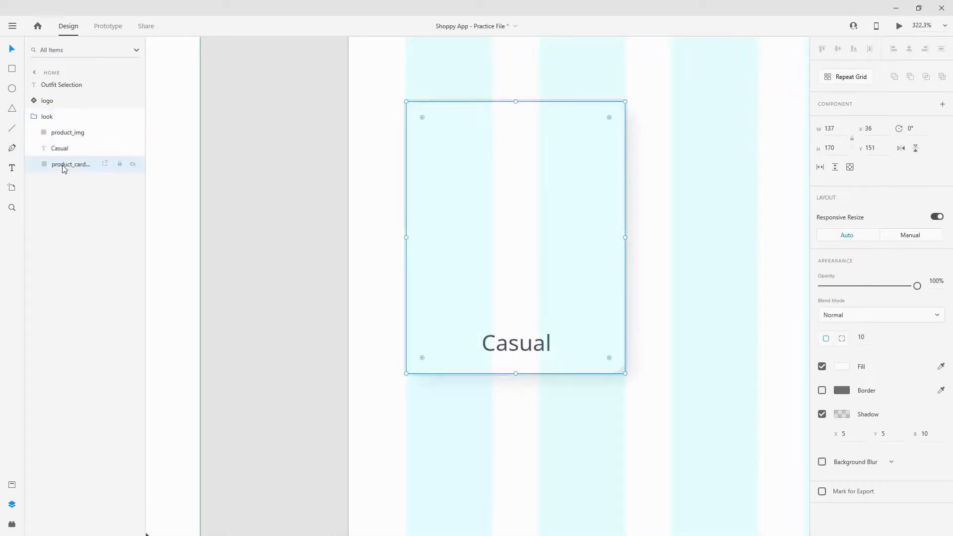
pyautogui.click(822, 416)
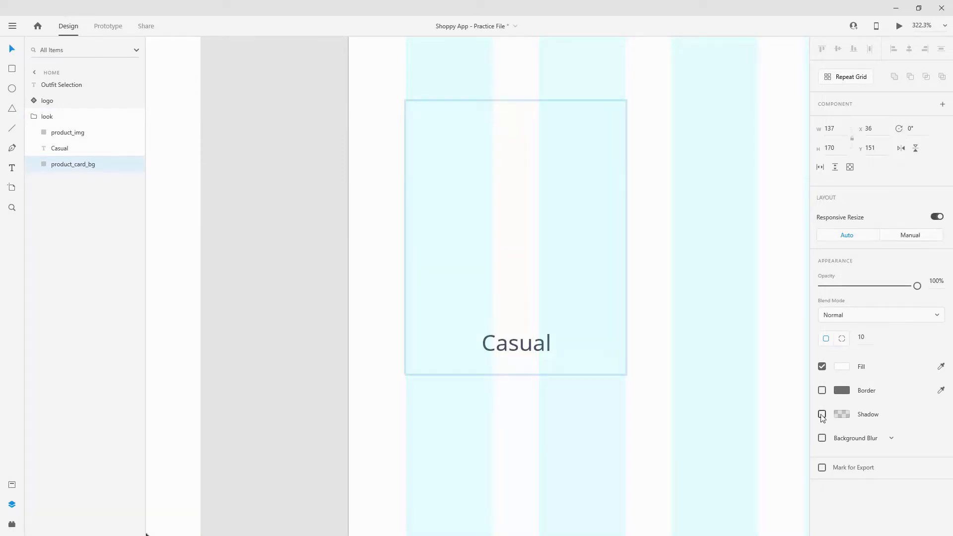
# Turn the look group into a repeat grid and extend it horizontally to two cards, 303 wide, aligned to the layout columns
pyautogui.click(35, 117)
pyautogui.click(863, 75)
pyautogui.scroll(-5, 420, 180)
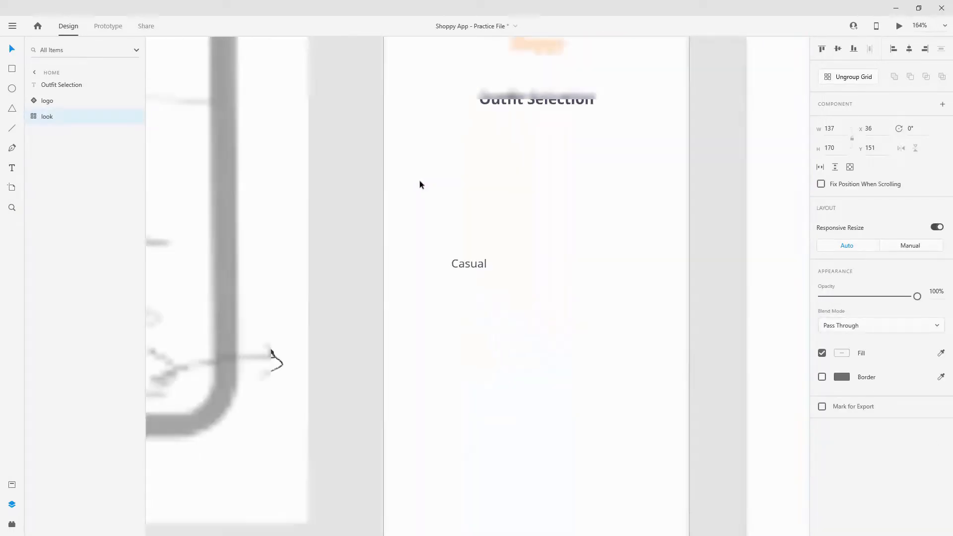
pyautogui.scroll(3, 455, 188)
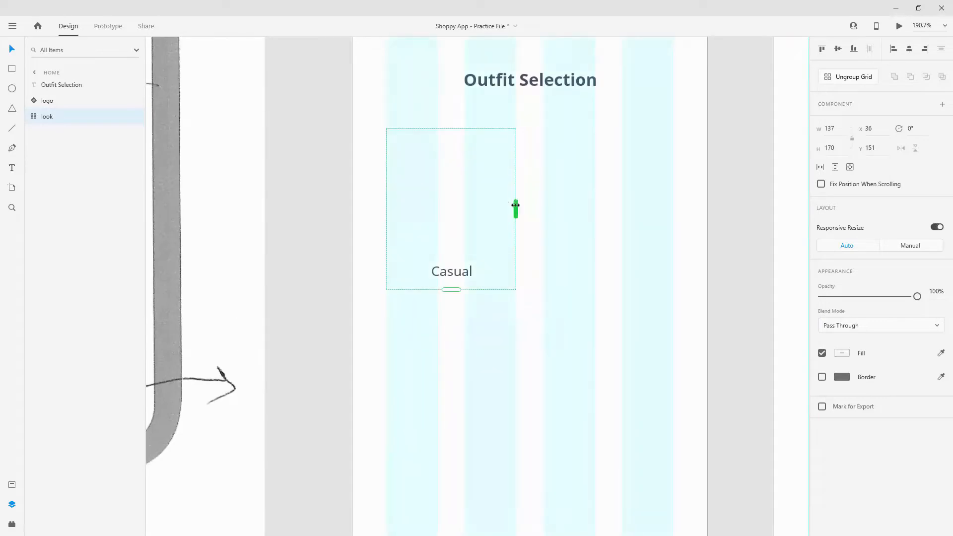
pyautogui.moveTo(514, 207); pyautogui.dragTo(671, 210)
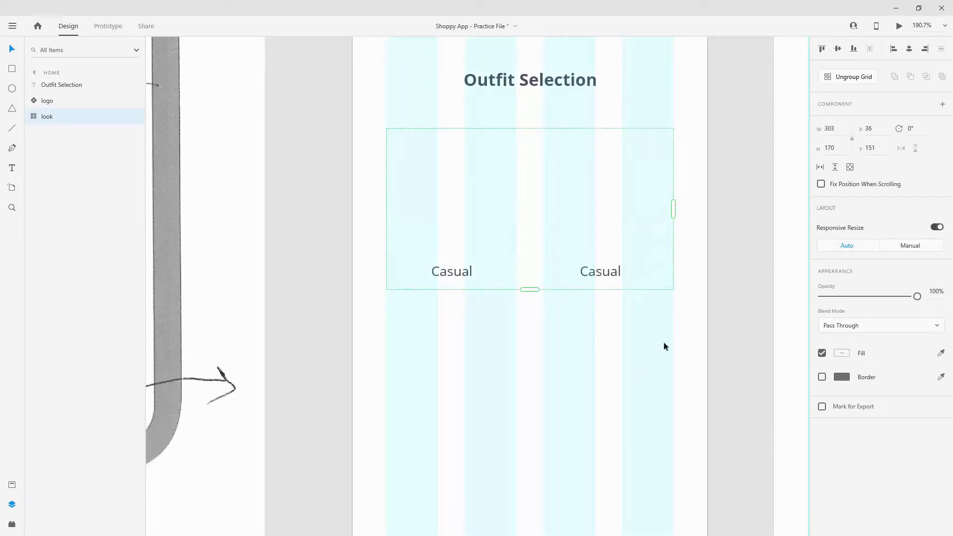
pyautogui.click(638, 74)
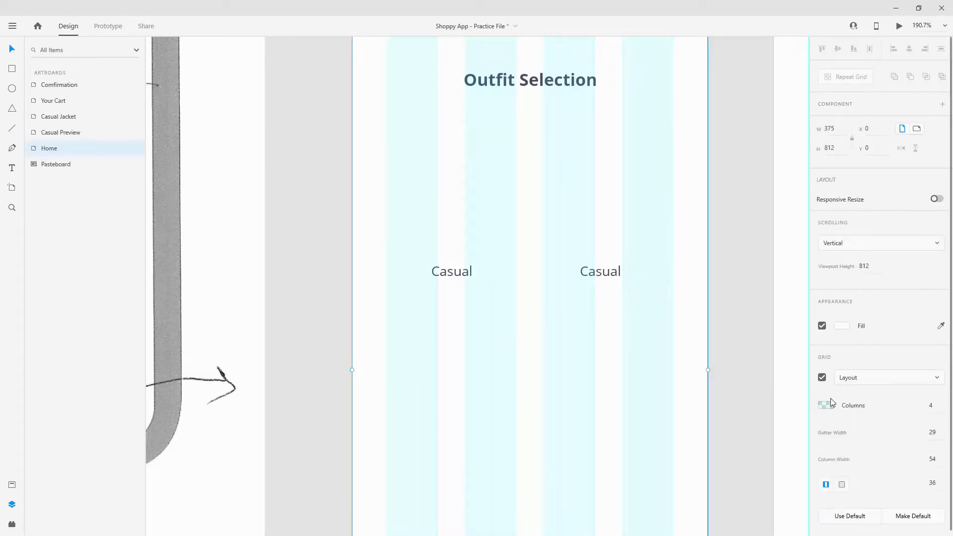
# Reduce the opacity of the Home artboard's layout column colour (#00FFFF) to 10%
pyautogui.click(826, 405)
pyautogui.click(791, 414)
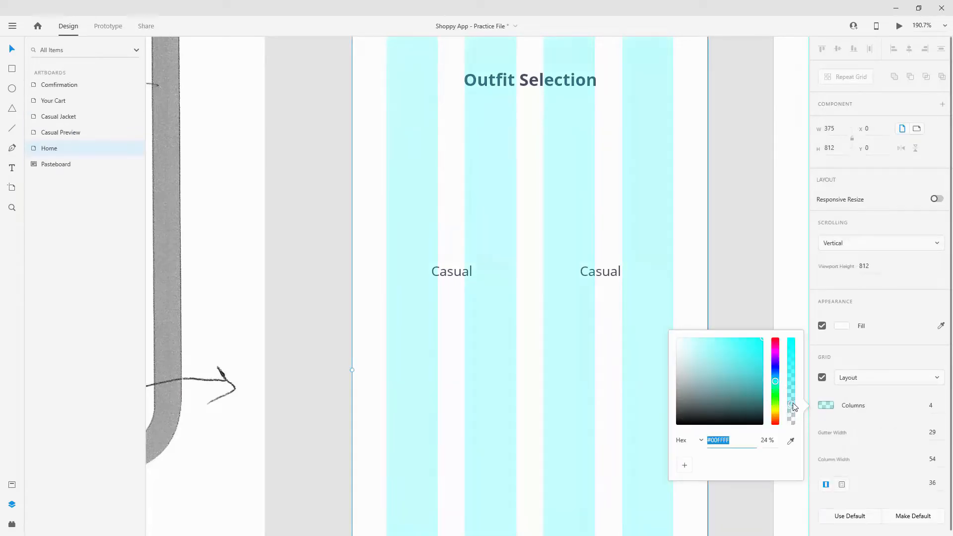
pyautogui.moveTo(792, 394); pyautogui.dragTo(790, 415)
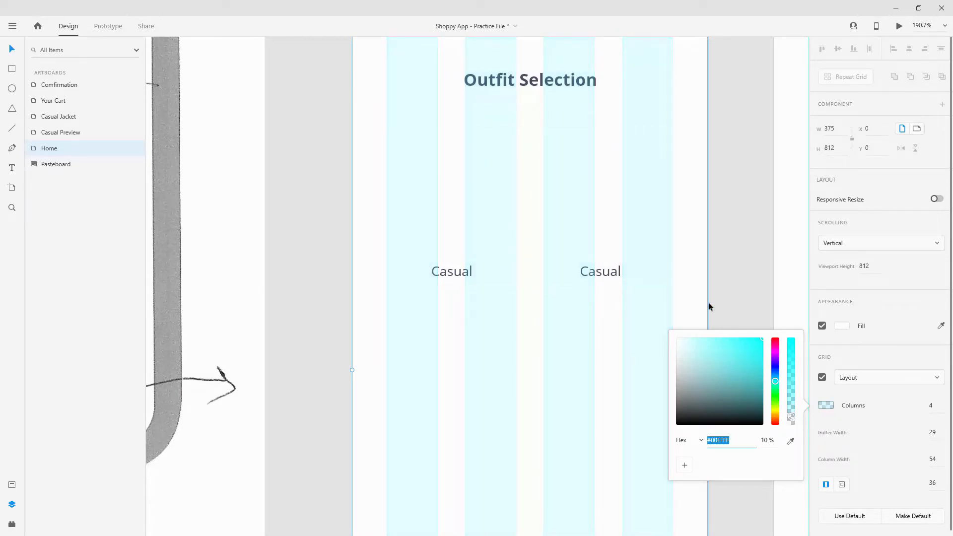
pyautogui.scroll(-2, 561, 206)
pyautogui.scroll(-1, 540, 196)
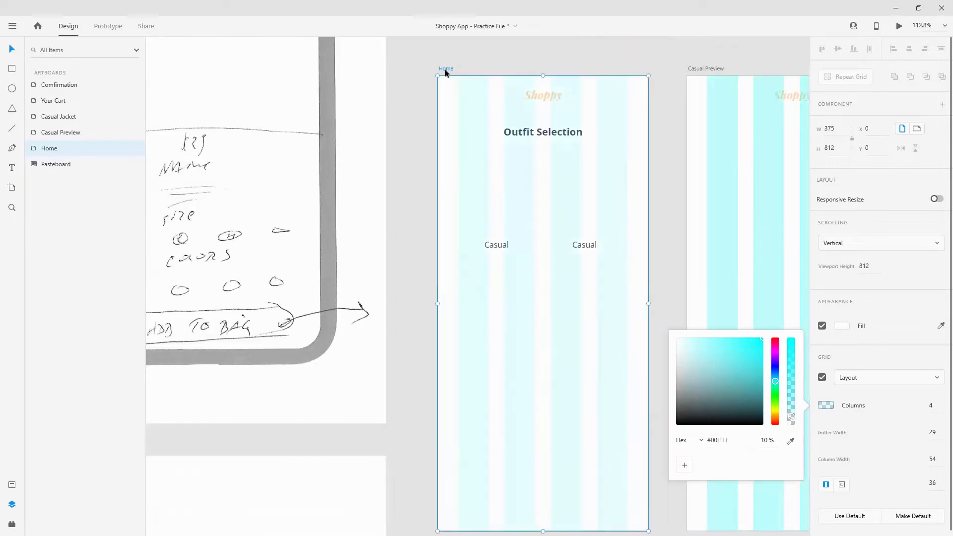
# Fill the Home artboard with the grey #DDDDDD
pyautogui.click(843, 326)
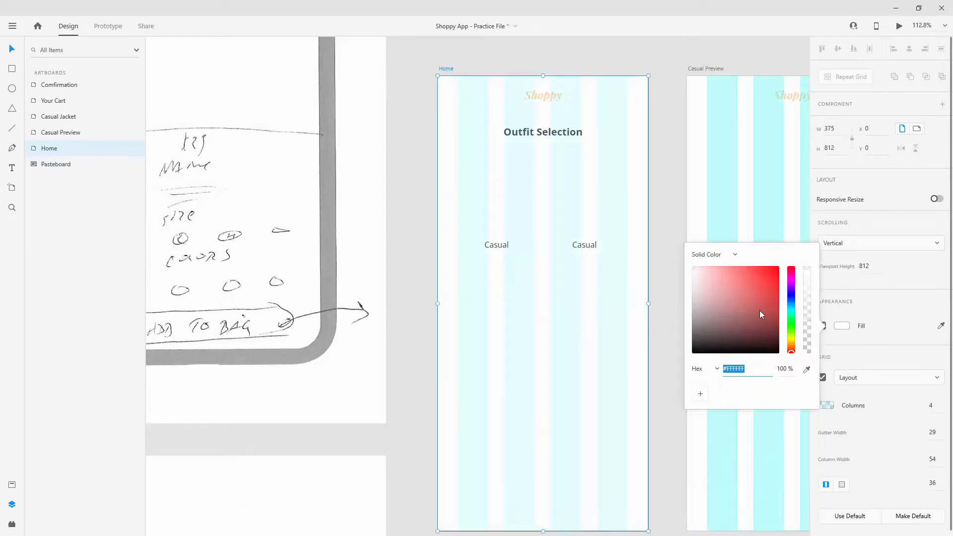
pyautogui.write('dddddd')
pyautogui.press('Return')
pyautogui.scroll(5, 576, 158)
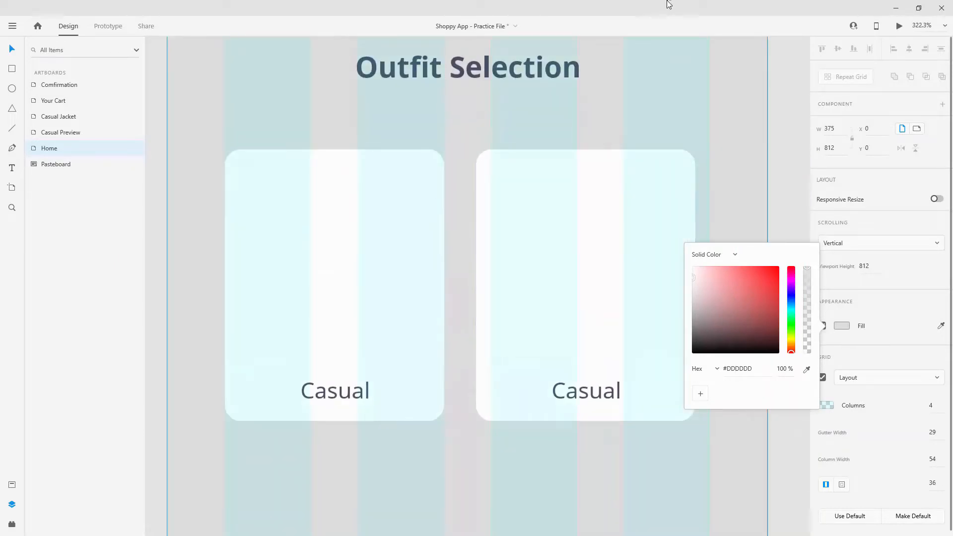
# Widen the gap between the two cards in the look repeat grid until the second card aligns with the layout columns
pyautogui.click(41, 165)
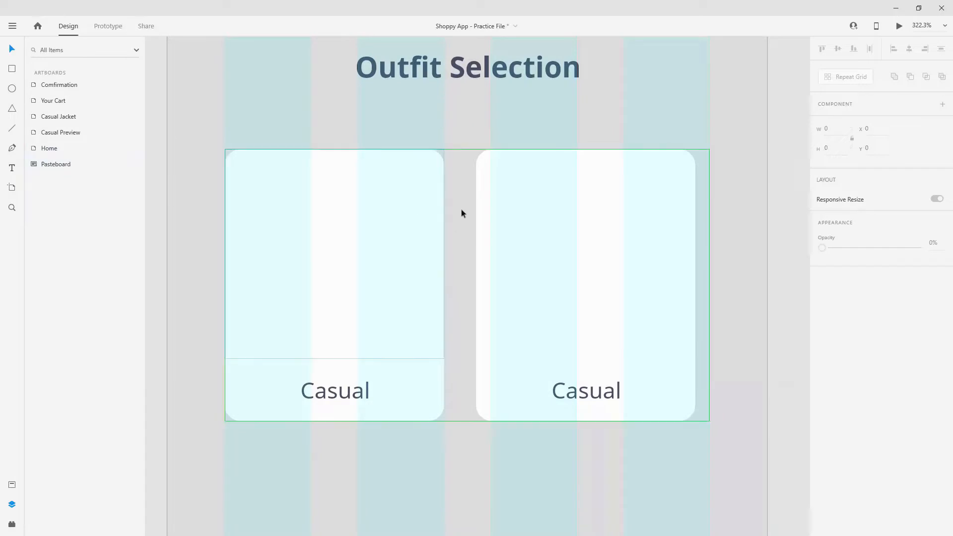
pyautogui.click(523, 210)
pyautogui.moveTo(461, 238)
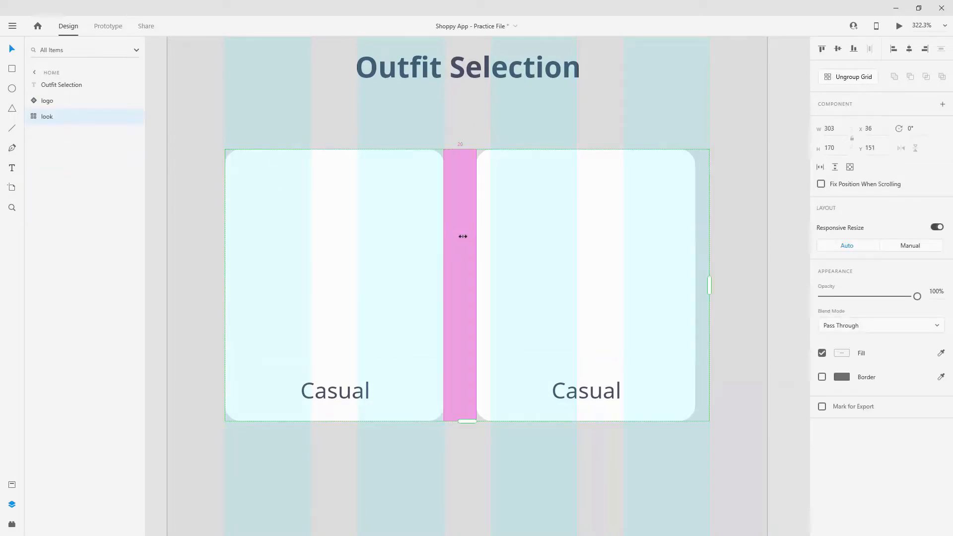
pyautogui.moveTo(462, 236); pyautogui.dragTo(475, 237)
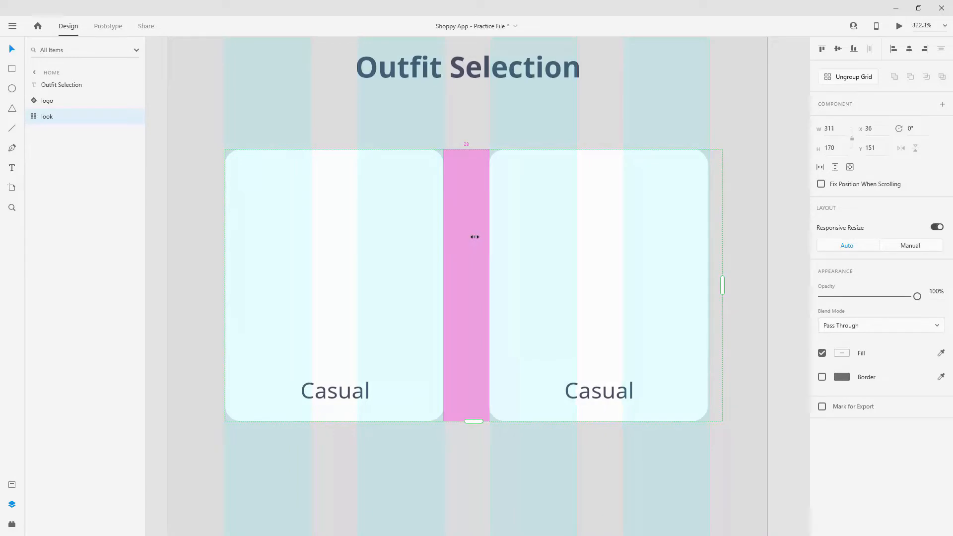
pyautogui.moveTo(475, 237); pyautogui.dragTo(474, 237)
pyautogui.press('alt')
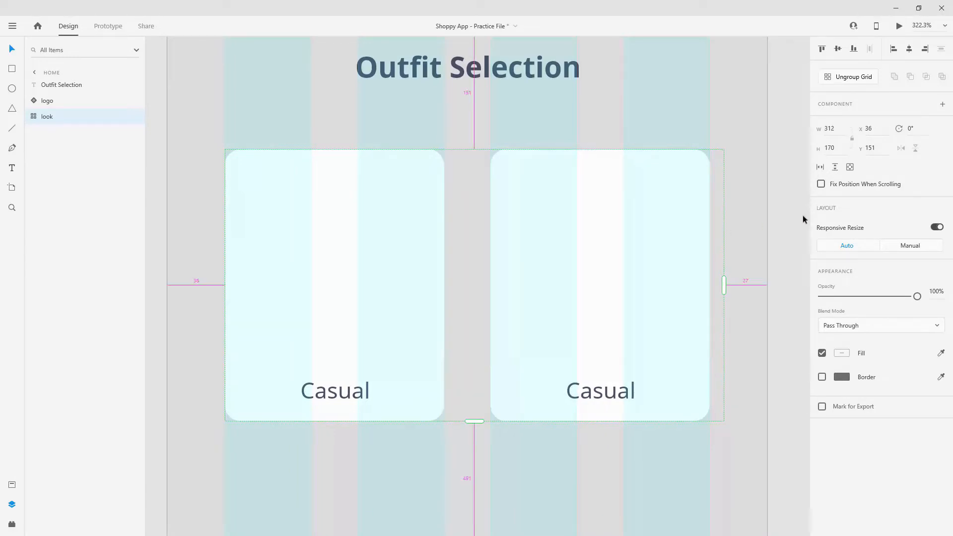
# Examine the edges of both cards up close against the layout columns
pyautogui.scroll(10, 450, 111)
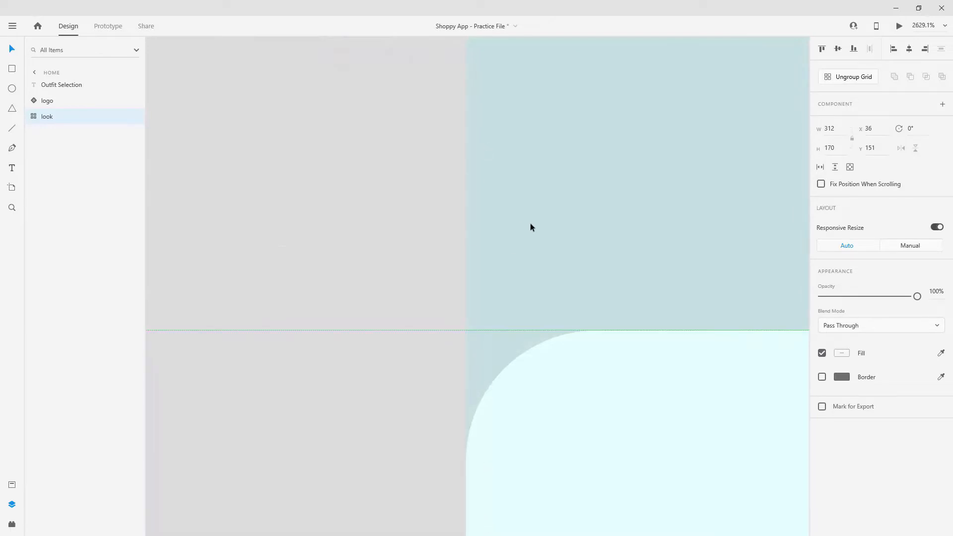
pyautogui.scroll(-4, 457, 117)
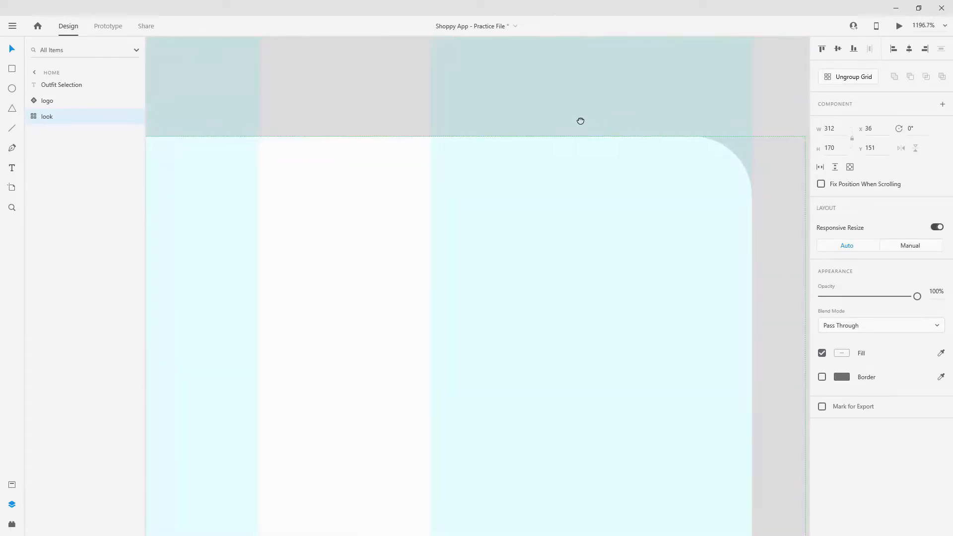
pyautogui.hscroll(2, 580, 120)
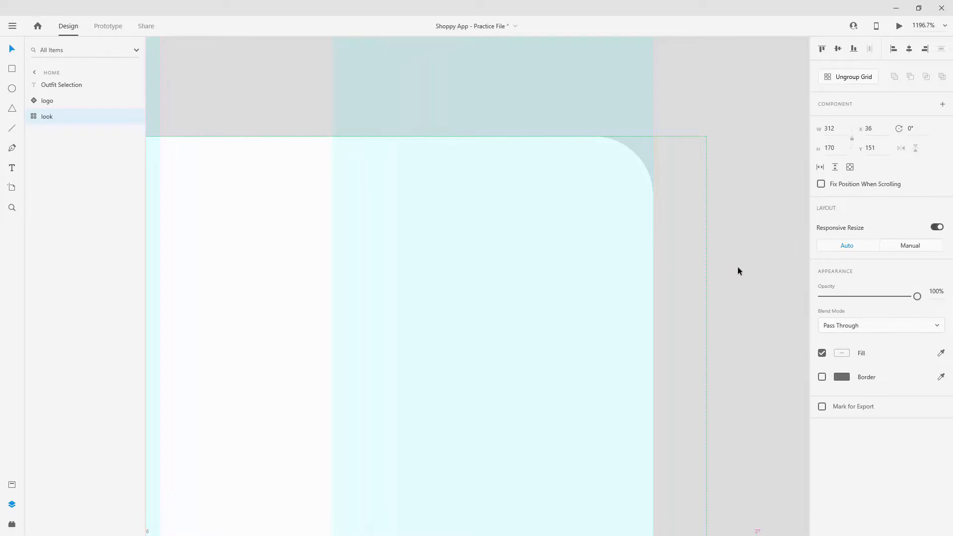
pyautogui.scroll(-5, 738, 271)
pyautogui.scroll(-1, 737, 271)
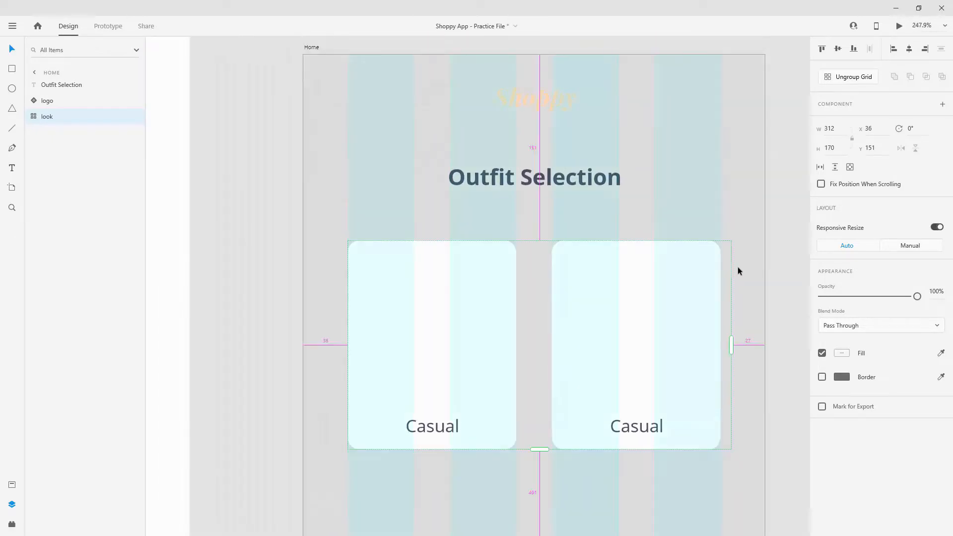
pyautogui.scroll(-2, 738, 271)
pyautogui.scroll(-3, 621, 268)
pyautogui.scroll(-2, 620, 269)
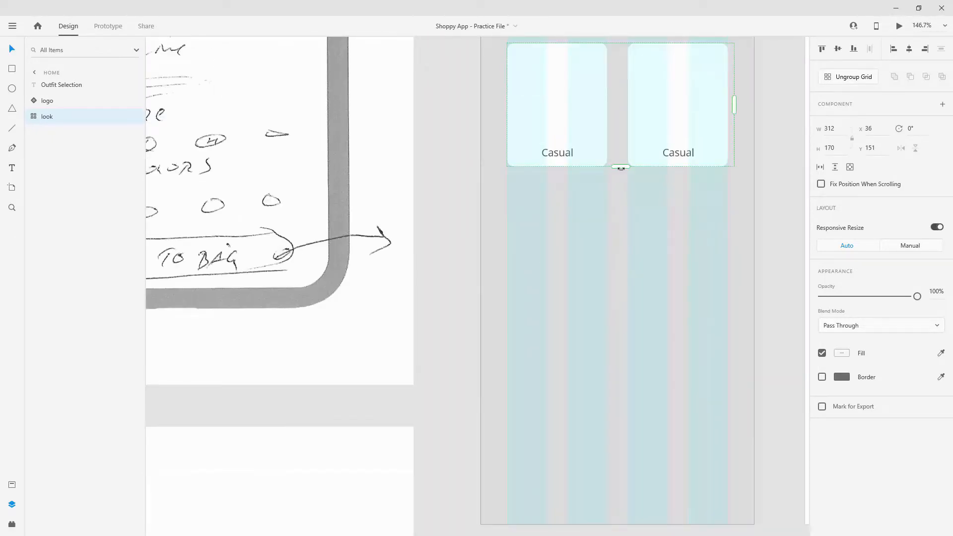
# Trim the look repeat grid to 303 wide and extend it downward to three full rows, 551 high
pyautogui.scroll(5, 742, 80)
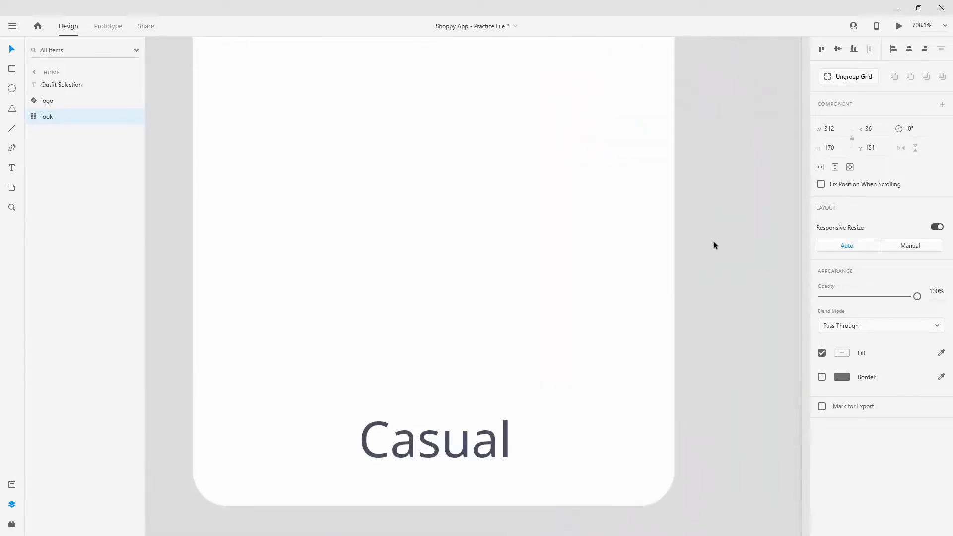
pyautogui.moveTo(707, 210); pyautogui.dragTo(676, 213)
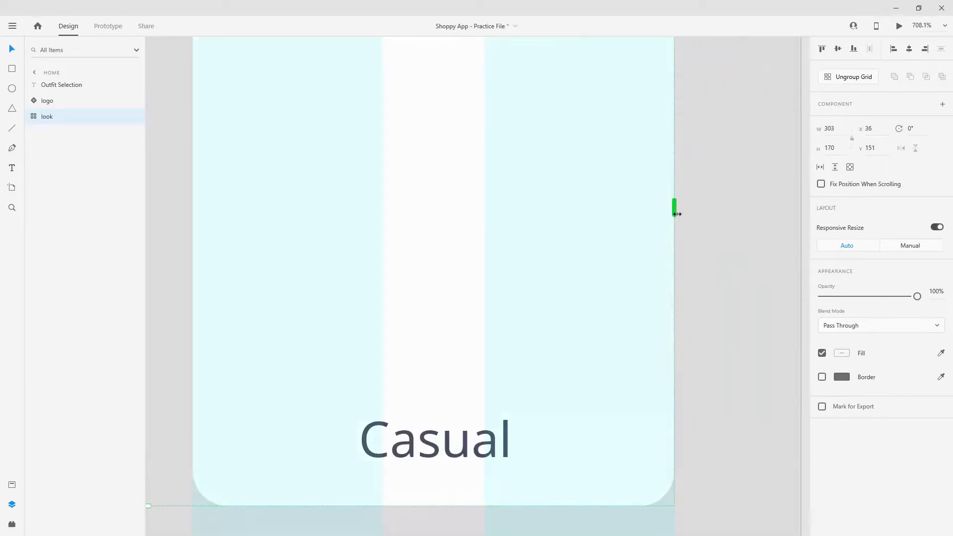
pyautogui.scroll(-5, 652, 240)
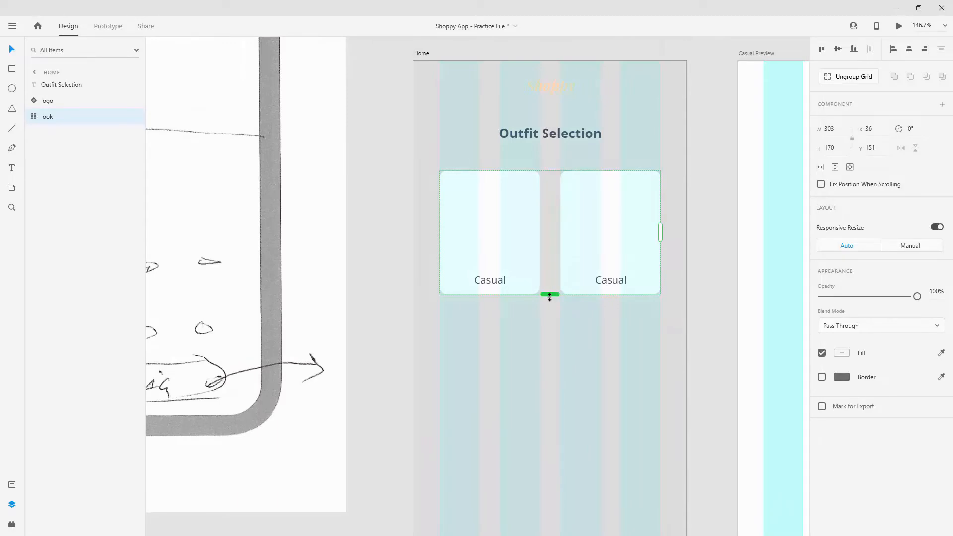
pyautogui.moveTo(549, 297); pyautogui.dragTo(546, 507)
pyautogui.scroll(-5, 565, 347)
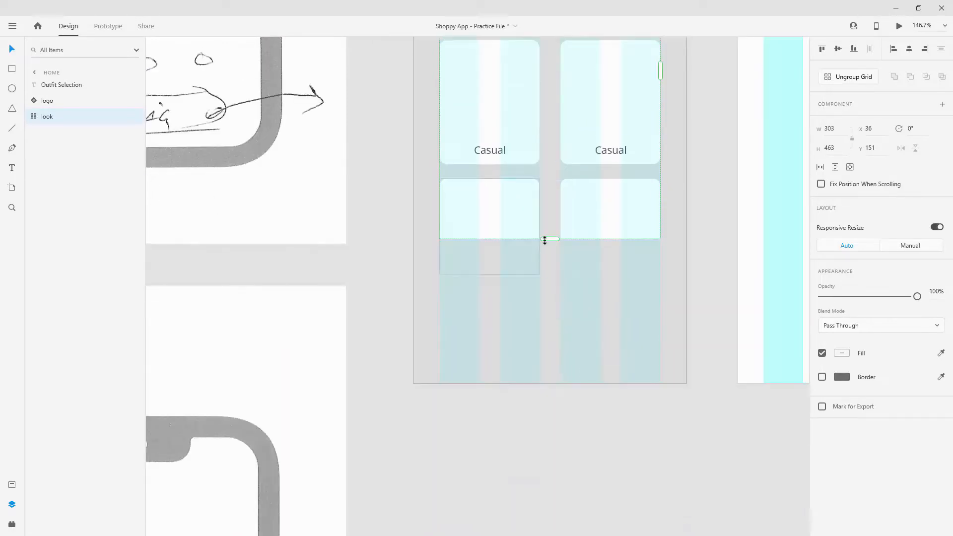
pyautogui.moveTo(545, 240); pyautogui.dragTo(556, 303)
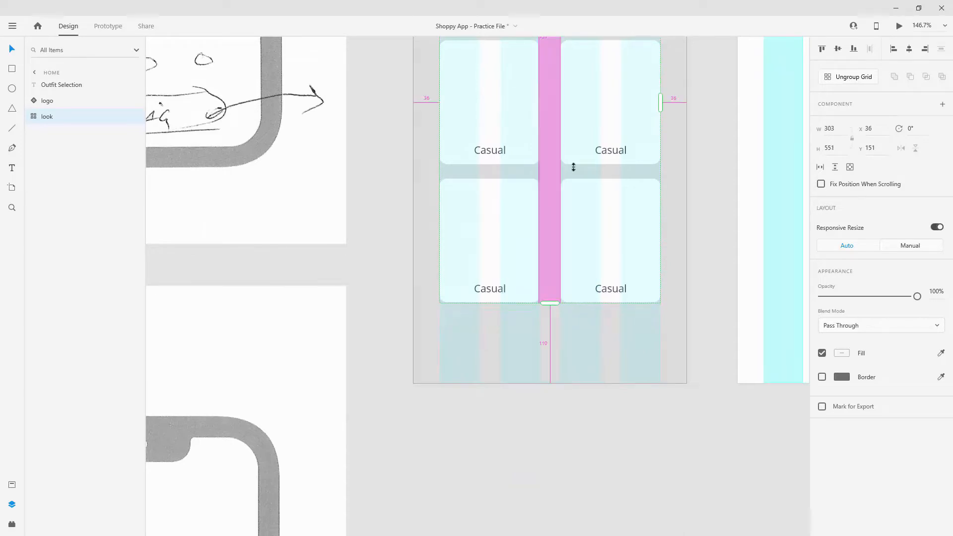
# Turn on the shadow of product_card_bg inside the look repeat grid
pyautogui.keyDown('ctrl'); pyautogui.scroll(-5, 575, 154); pyautogui.keyUp('ctrl')
pyautogui.scroll(2, 579, 159)
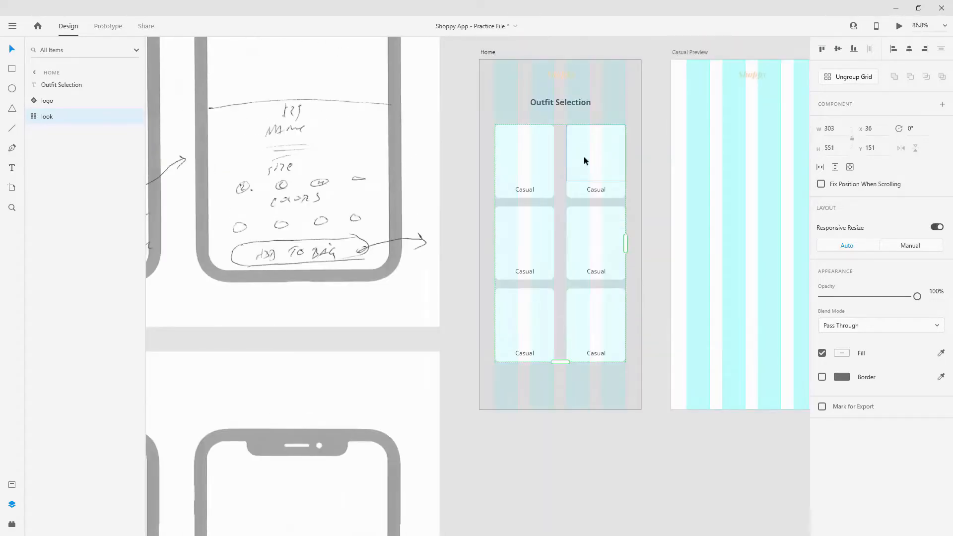
pyautogui.scroll(2, 565, 101)
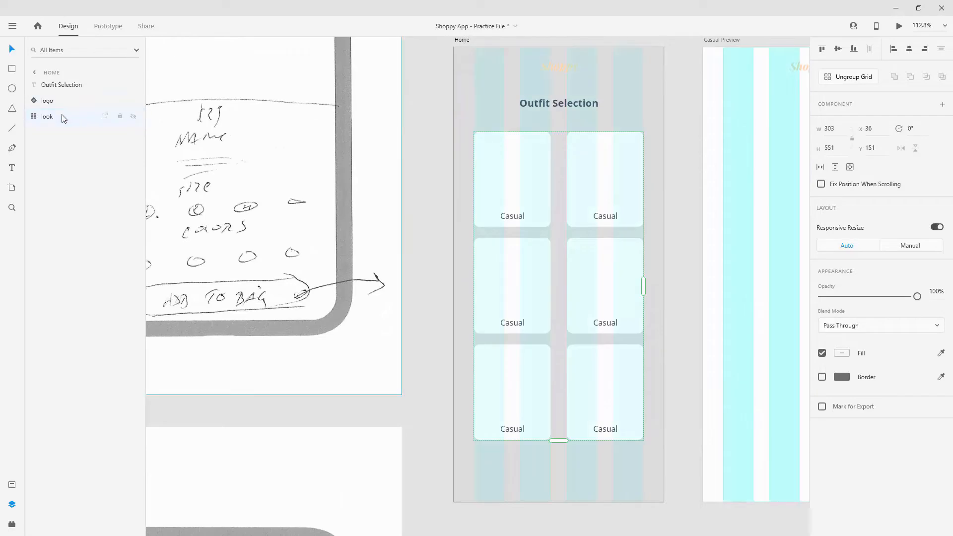
pyautogui.click(31, 116)
pyautogui.click(70, 164)
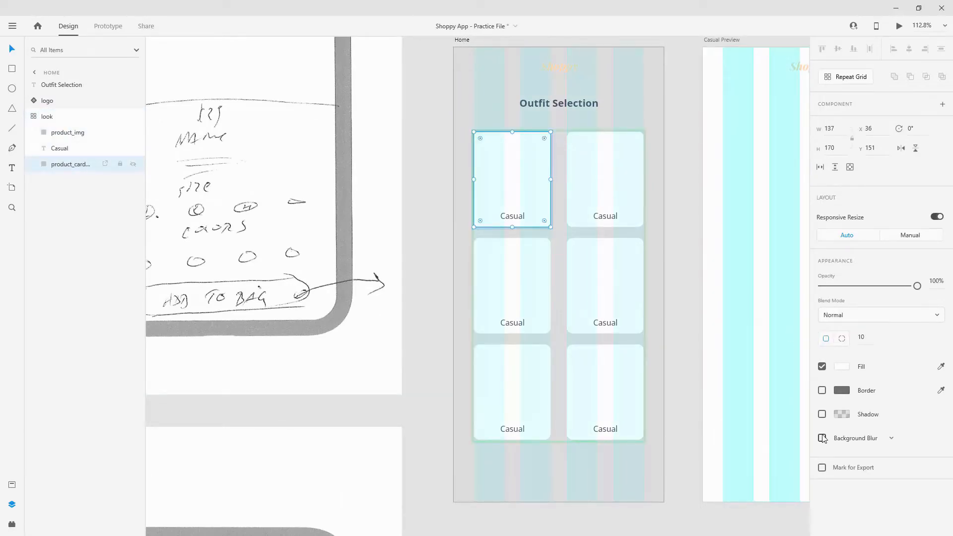
pyautogui.click(822, 414)
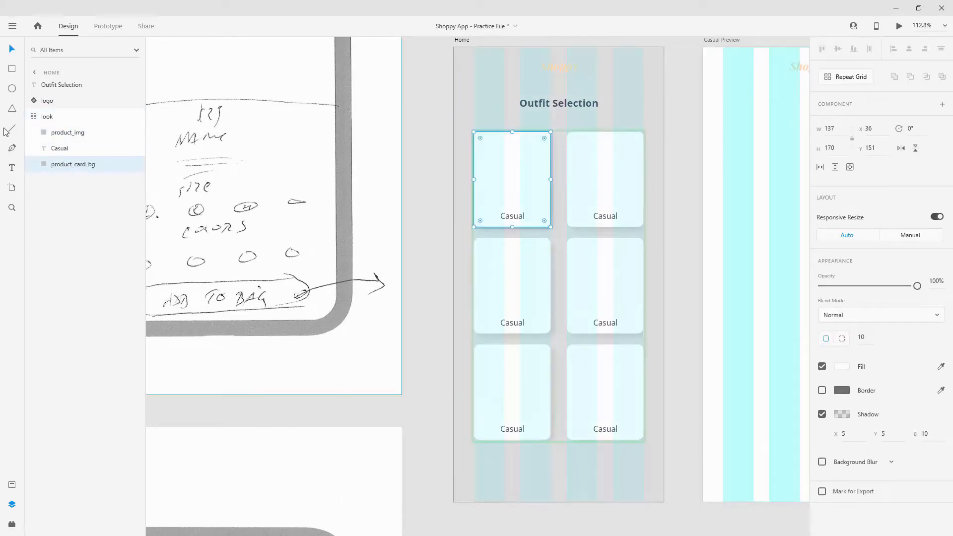
pyautogui.click(31, 116)
# Extend the look repeat grid to 319 wide and 566 high so the outer card shadows are not clipped
pyautogui.scroll(4, 650, 326)
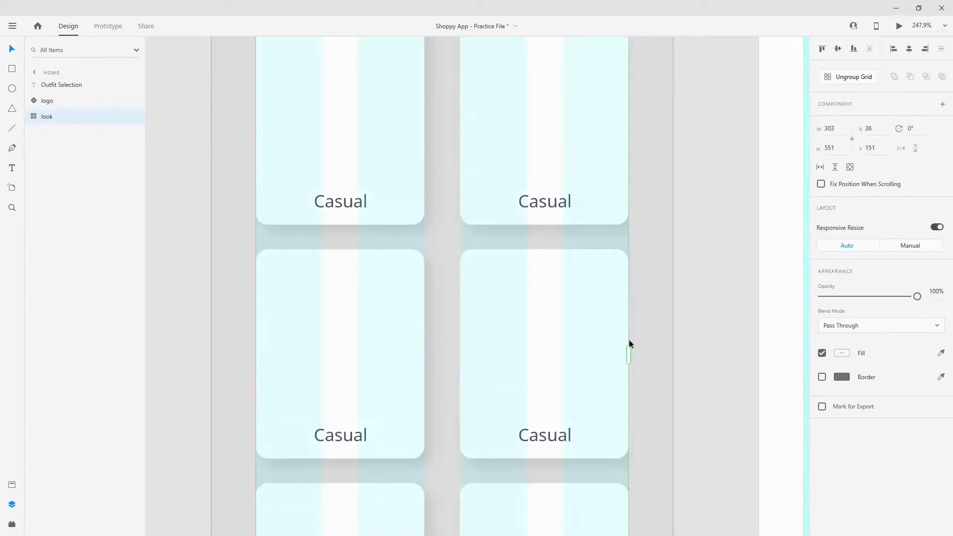
pyautogui.moveTo(628, 351); pyautogui.dragTo(648, 353)
pyautogui.scroll(-10, 614, 236)
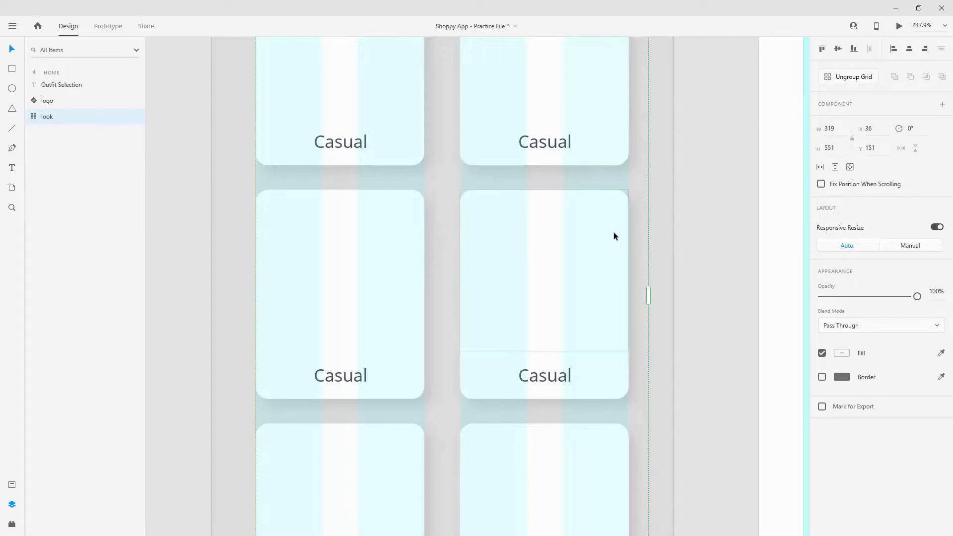
pyautogui.moveTo(454, 173); pyautogui.dragTo(455, 191)
pyautogui.click(647, 227)
# Show the layout columns and fill the Home artboard with white, #FFFFFF
pyautogui.scroll(-8, 621, 230)
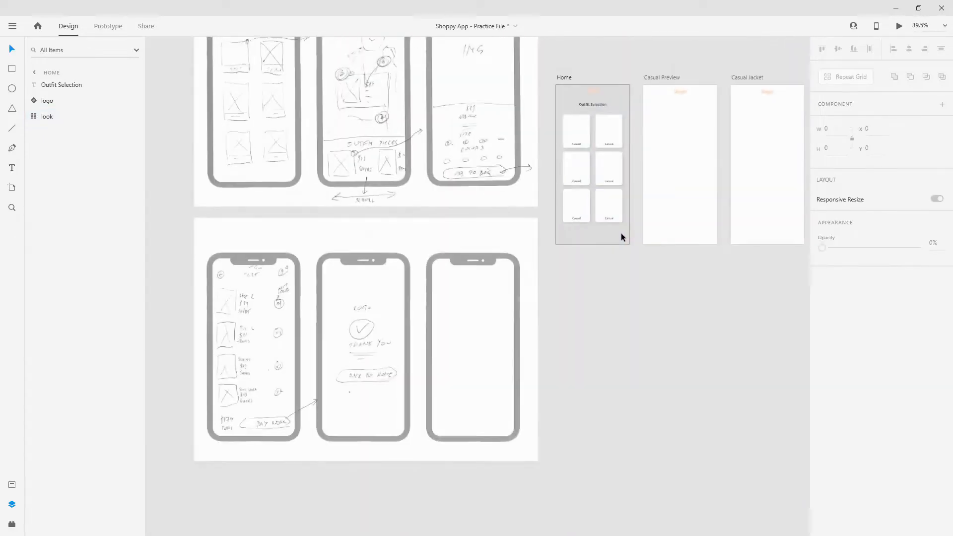
pyautogui.scroll(2, 628, 233)
pyautogui.scroll(5, 629, 233)
pyautogui.scroll(2, 516, 40)
pyautogui.press("ctrl+shift+'")
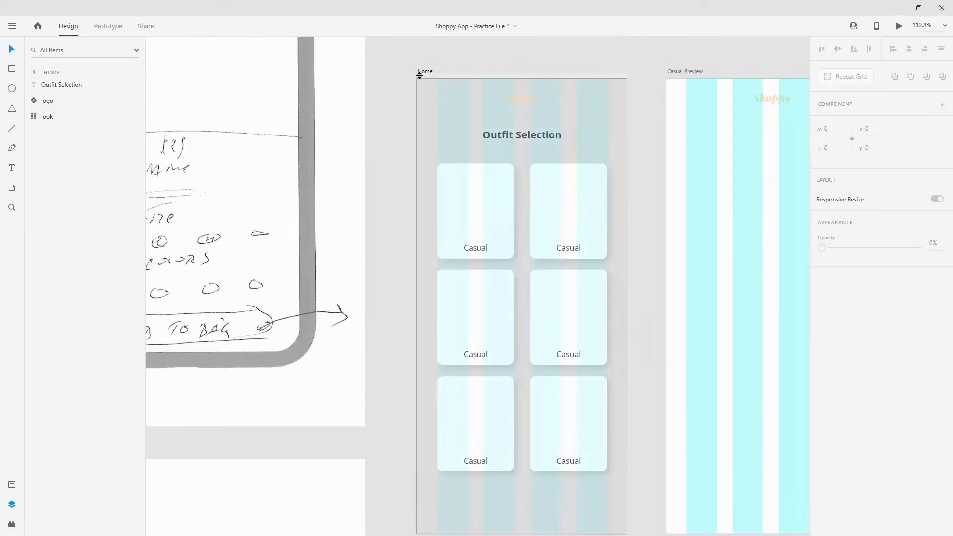
pyautogui.click(425, 71)
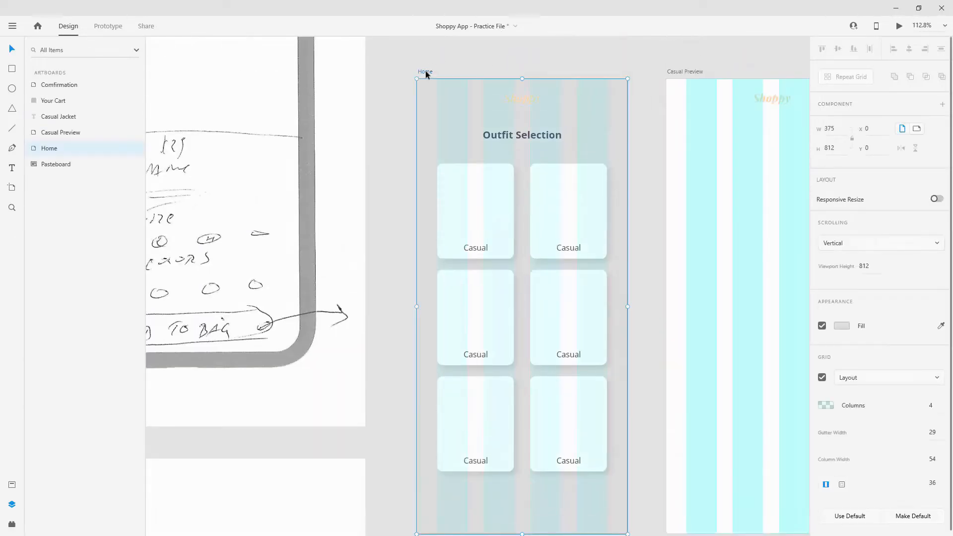
pyautogui.click(841, 325)
pyautogui.moveTo(745, 292); pyautogui.dragTo(648, 219)
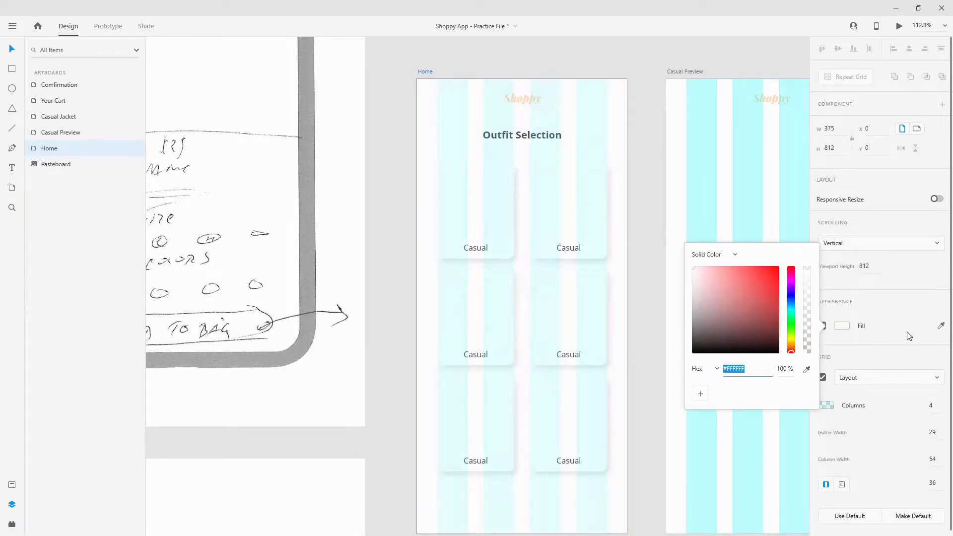
pyautogui.press('Escape')
# Fill the product_img placeholders of the look repeat grid with the six outfit photos
pyautogui.click(483, 190)
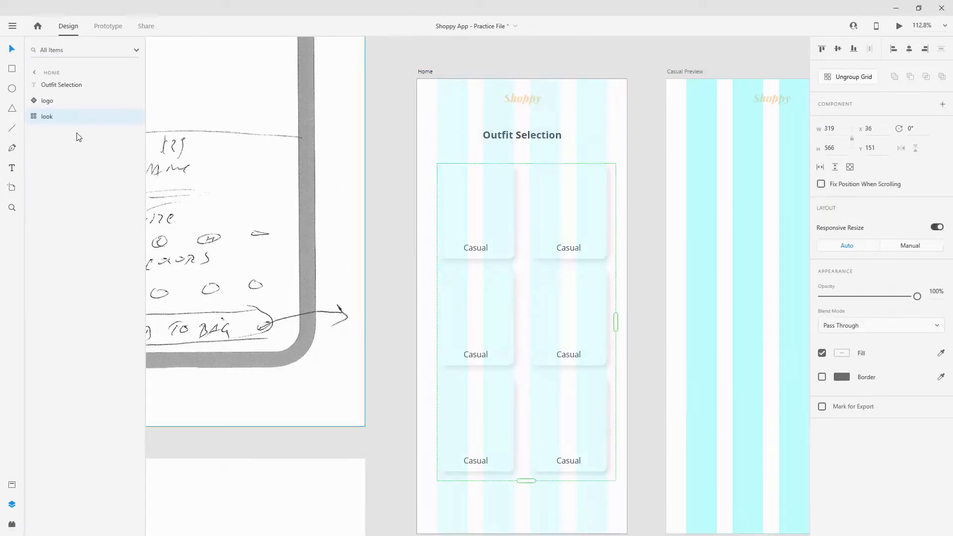
pyautogui.click(33, 116)
pyautogui.click(71, 136)
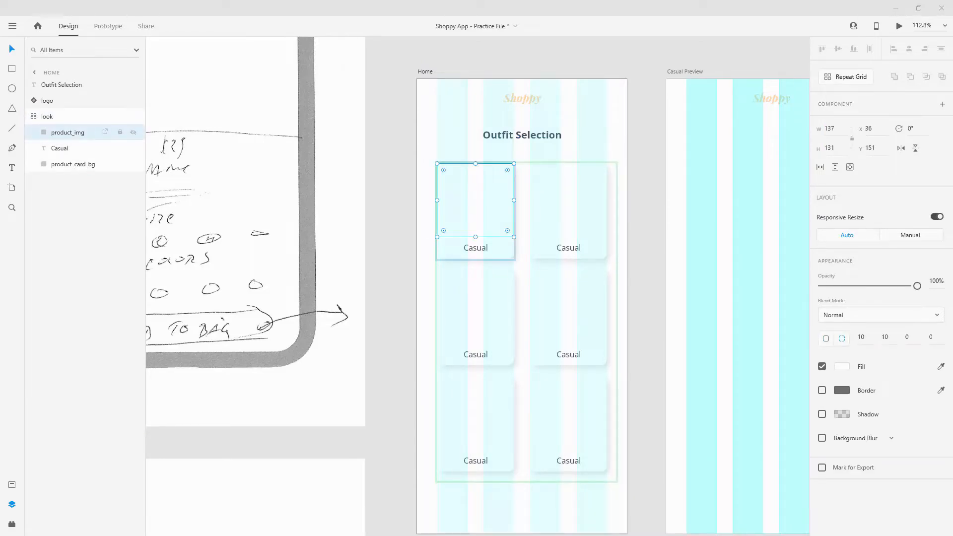
pyautogui.moveTo(868, 148); pyautogui.dragTo(476, 185)
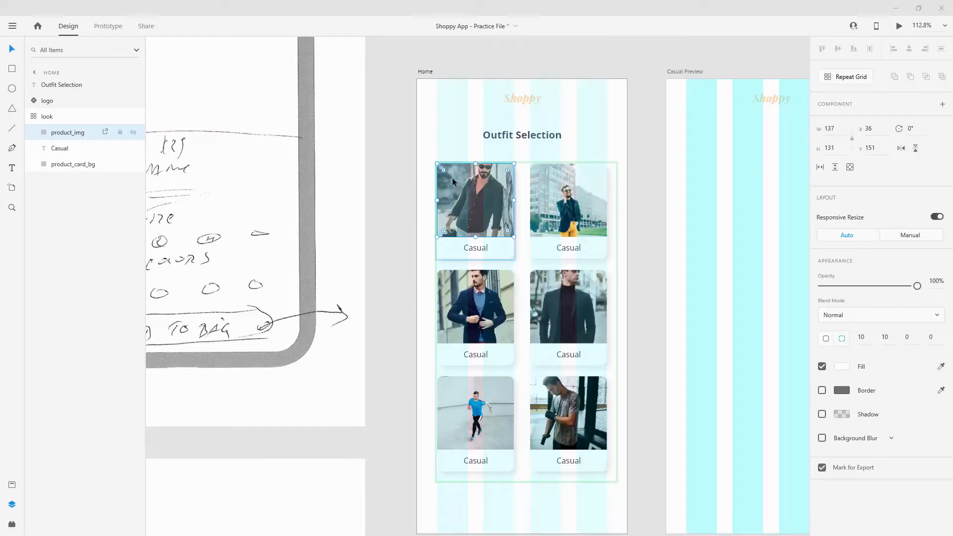
# Shift the first card's photo down within its frame so the man's whole head is visible
pyautogui.scroll(5, 452, 178)
pyautogui.doubleClick(513, 197)
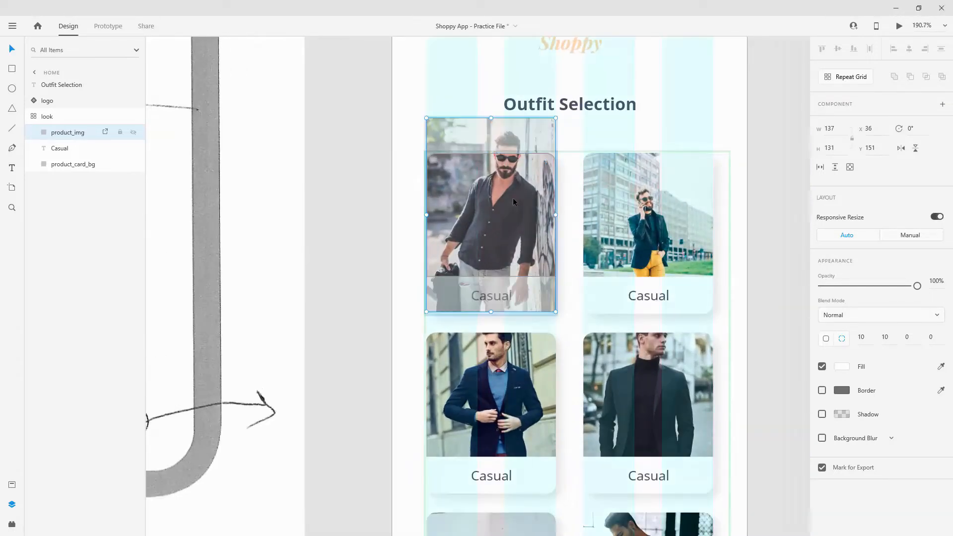
pyautogui.hotkey('shift', 'Down')
pyautogui.hotkey('shift', 'Down')
pyautogui.hotkey('shift', 'Down')
pyautogui.press('Up')
pyautogui.press('Up')
pyautogui.press('Up')
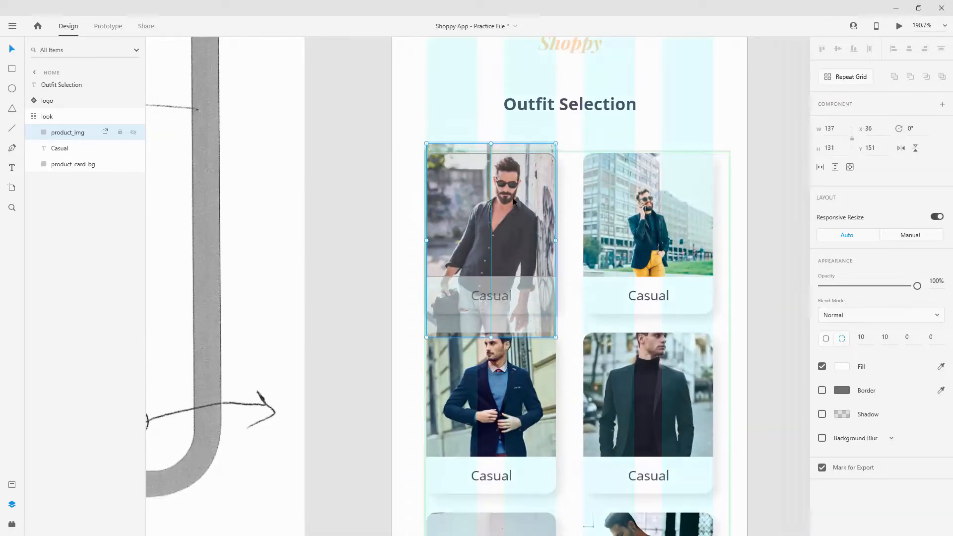
pyautogui.press('Up')
# Enlarge the second card's photo within its frame and reposition it so the man in yellow trousers is centred
pyautogui.doubleClick(615, 221)
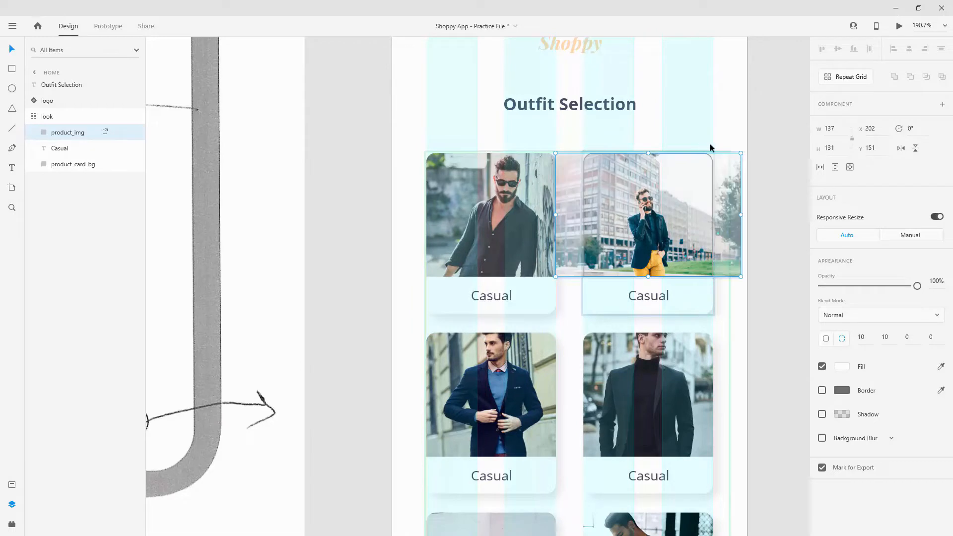
pyautogui.moveTo(740, 153); pyautogui.dragTo(767, 135)
pyautogui.moveTo(686, 205); pyautogui.dragTo(693, 187)
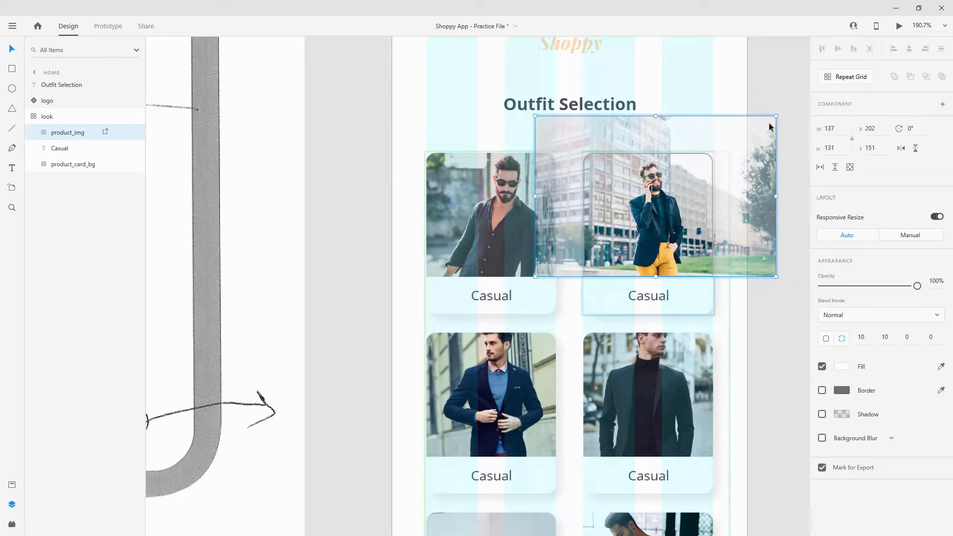
pyautogui.moveTo(774, 116); pyautogui.dragTo(784, 110)
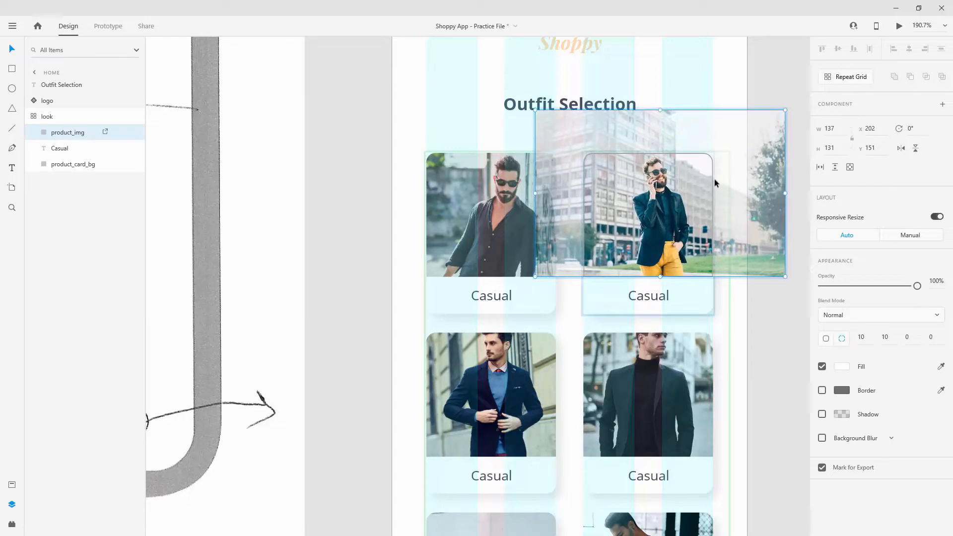
pyautogui.moveTo(698, 186); pyautogui.dragTo(686, 187)
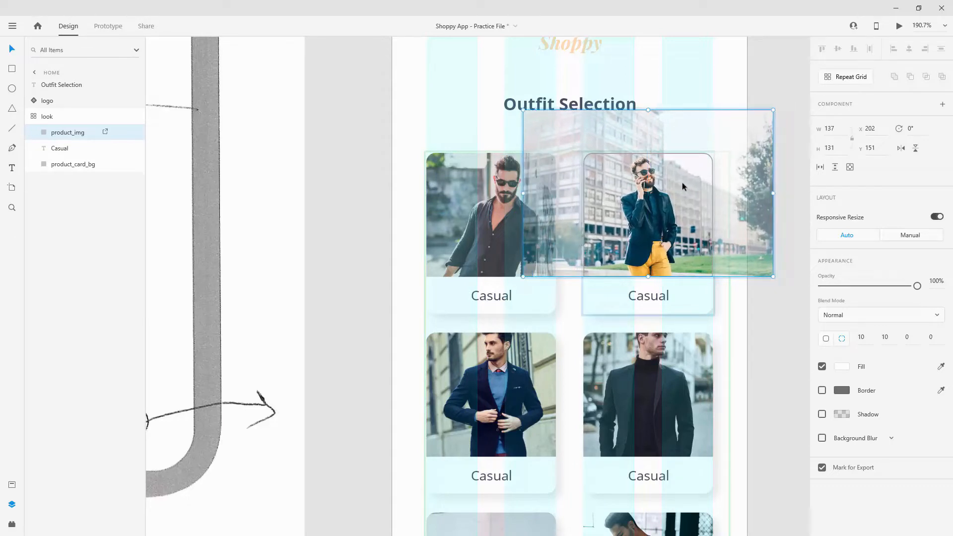
# Shift the third and fourth cards' photos down within their frames so both men's whole heads are visible
pyautogui.doubleClick(465, 373)
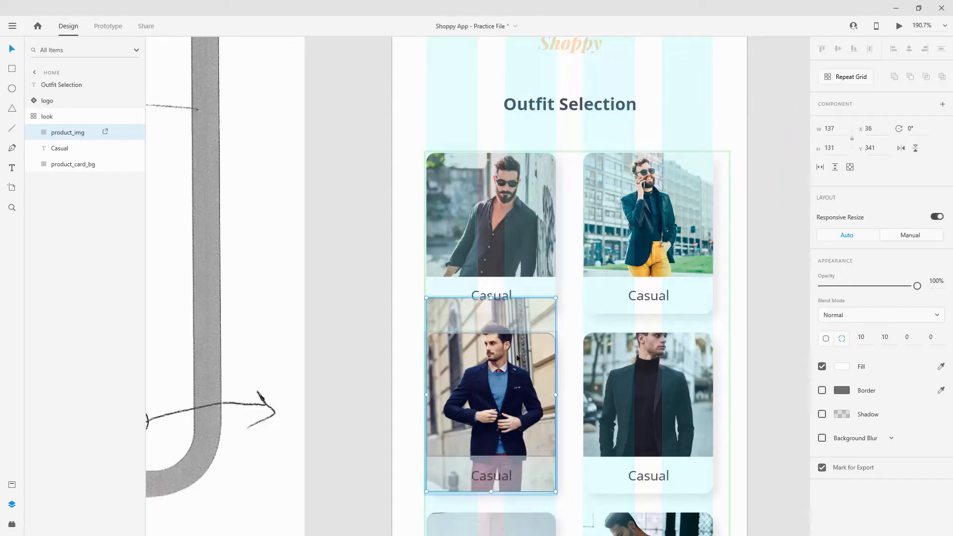
pyautogui.moveTo(516, 357); pyautogui.dragTo(518, 370)
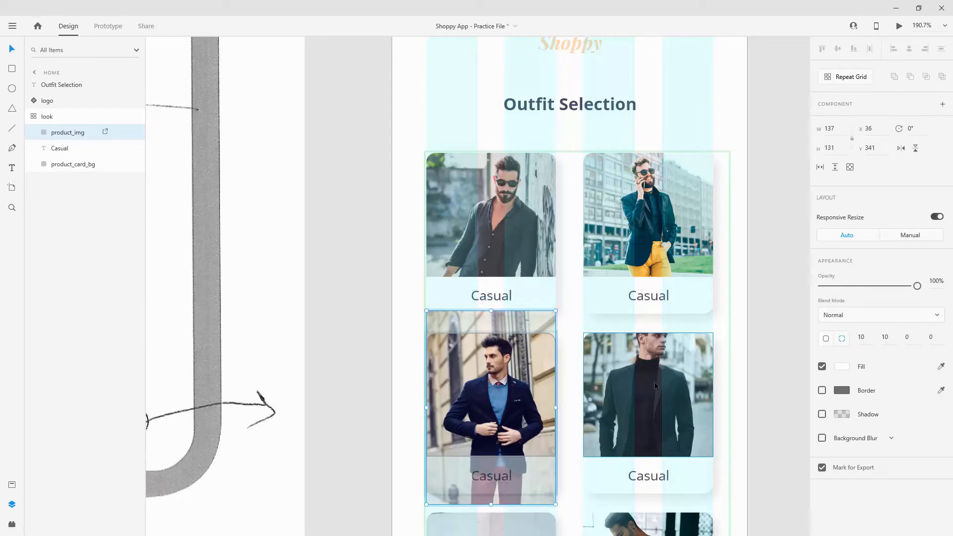
pyautogui.doubleClick(662, 368)
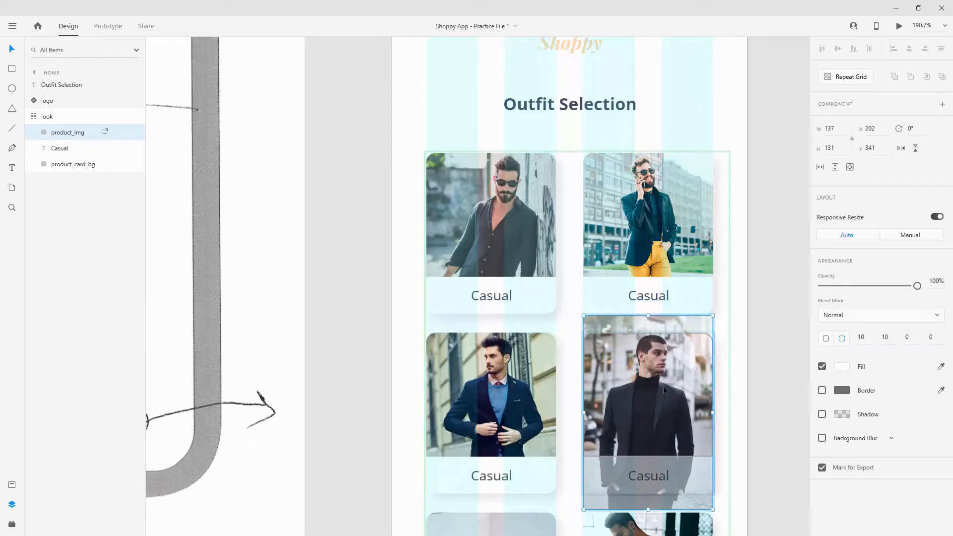
# Enlarge the fifth card's photo within its frame so the running man fills more of the card
pyautogui.scroll(-3, 663, 386)
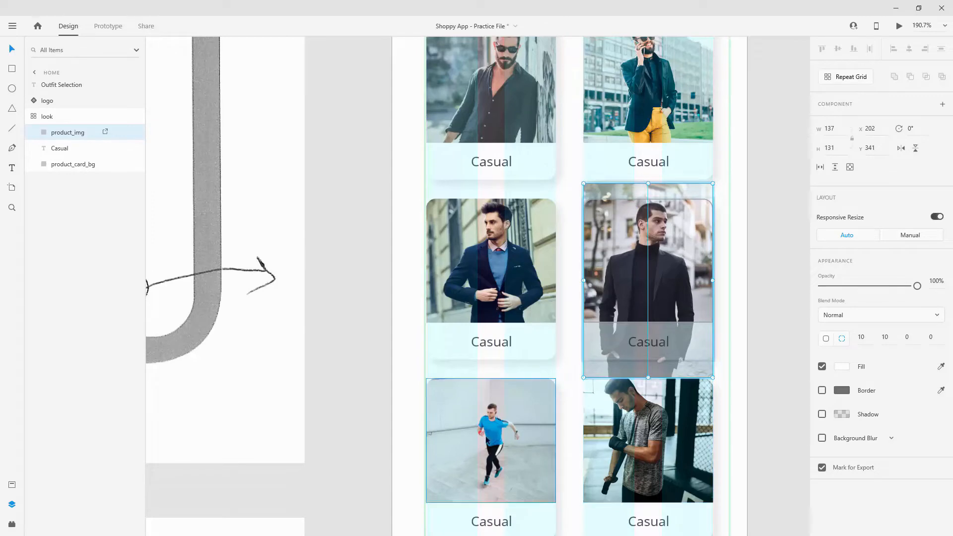
pyautogui.doubleClick(524, 417)
pyautogui.scroll(-4, 527, 311)
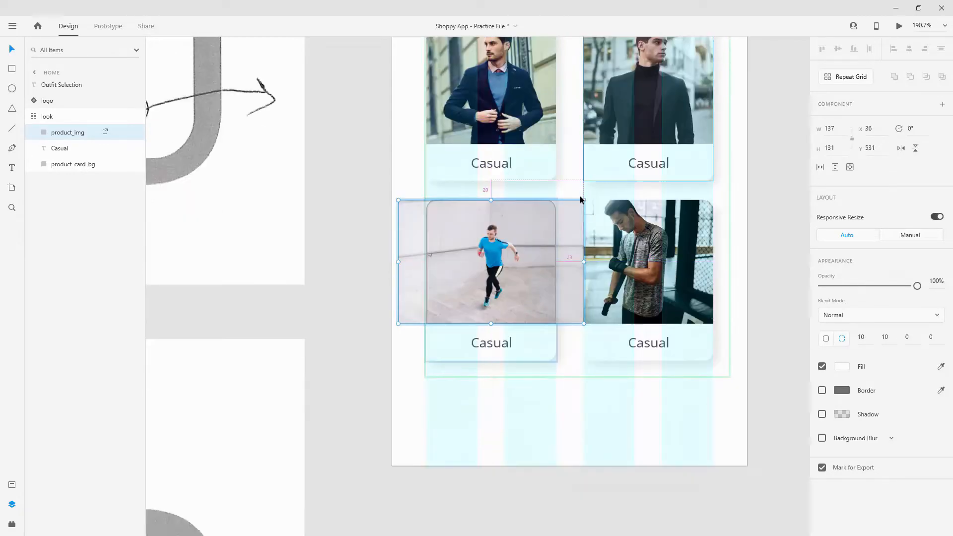
pyautogui.moveTo(584, 200); pyautogui.dragTo(608, 179)
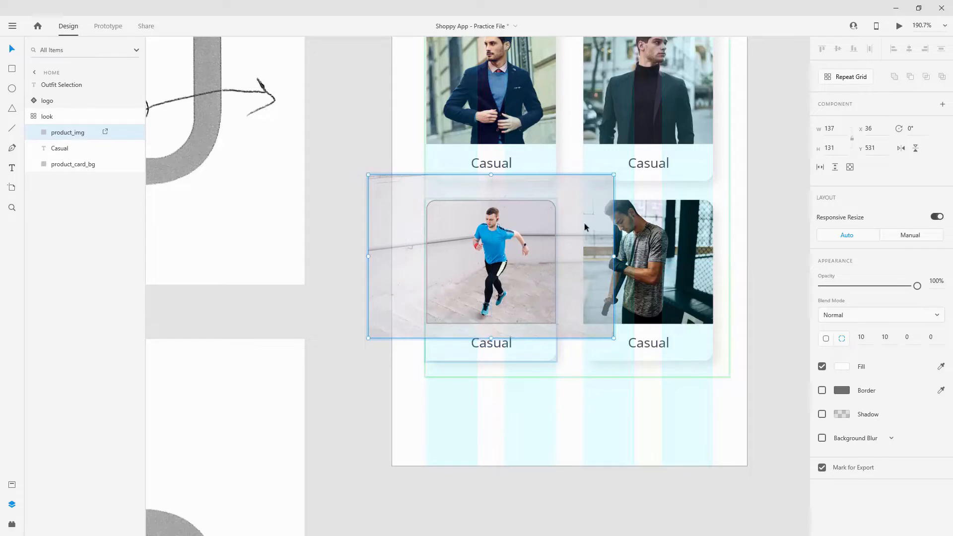
pyautogui.press('Escape')
# Shift the sixth card's gym photo slightly to the right within its frame
pyautogui.doubleClick(651, 228)
pyautogui.moveTo(652, 228)
pyautogui.mouseDown()
pyautogui.moveTo(660, 229)
pyautogui.moveTo(652, 228)
pyautogui.mouseUp()
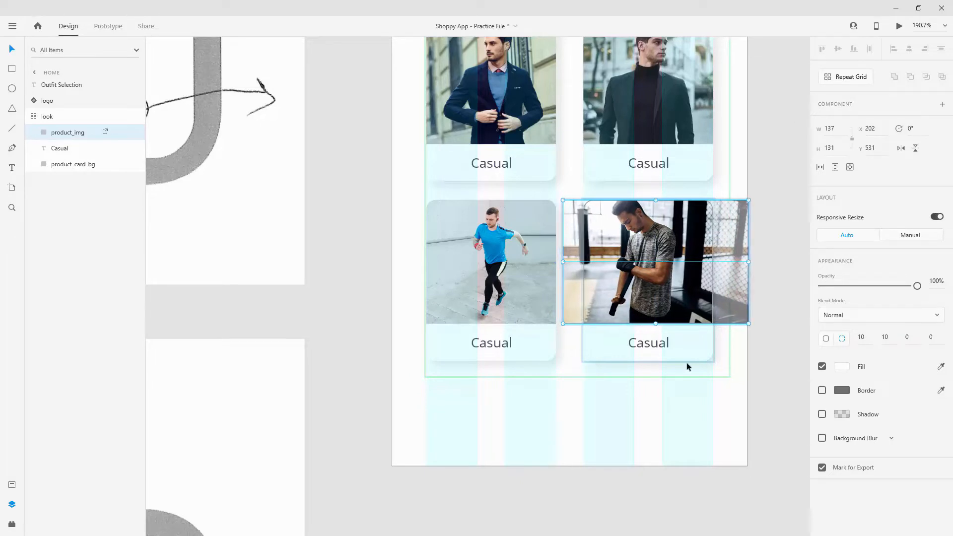
pyautogui.click(703, 404)
pyautogui.scroll(-2, 703, 404)
pyautogui.scroll(4, 703, 403)
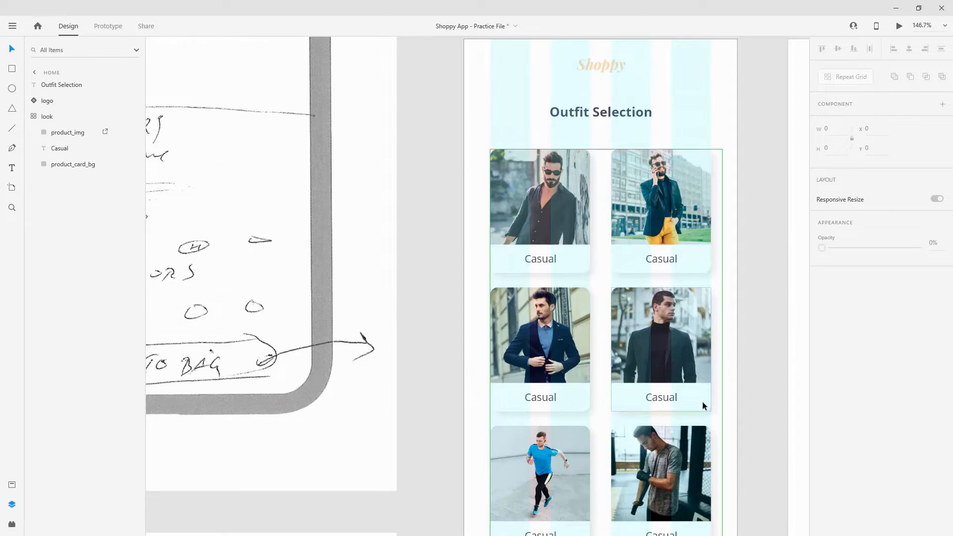
pyautogui.scroll(-2, 496, 311)
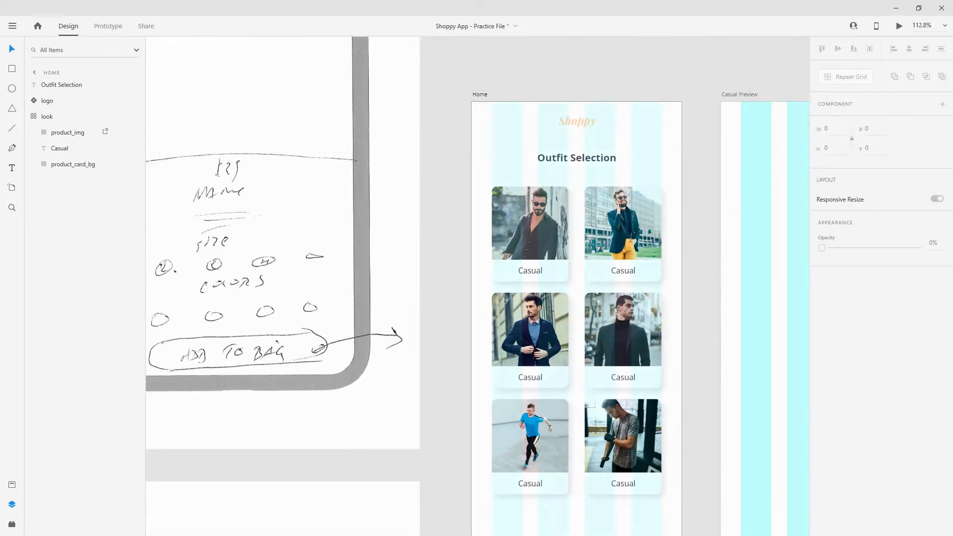
# Change the second card's label in the look repeat grid to "Sporty"
pyautogui.click(543, 231)
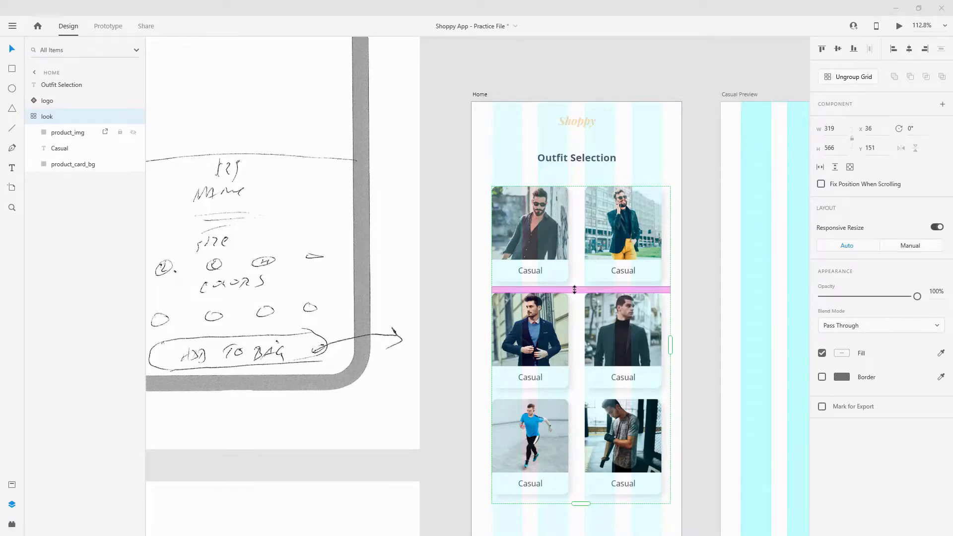
pyautogui.scroll(-2, 575, 293)
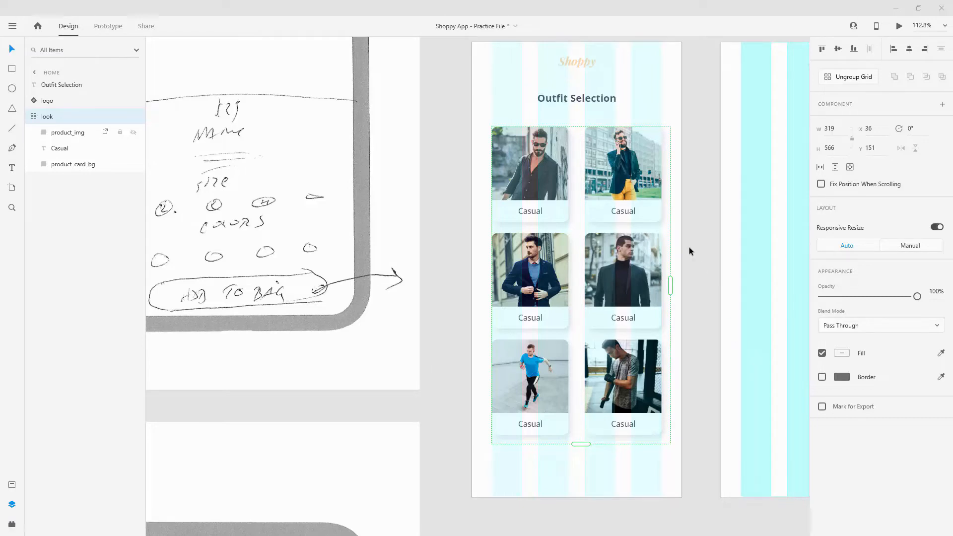
pyautogui.doubleClick(627, 213)
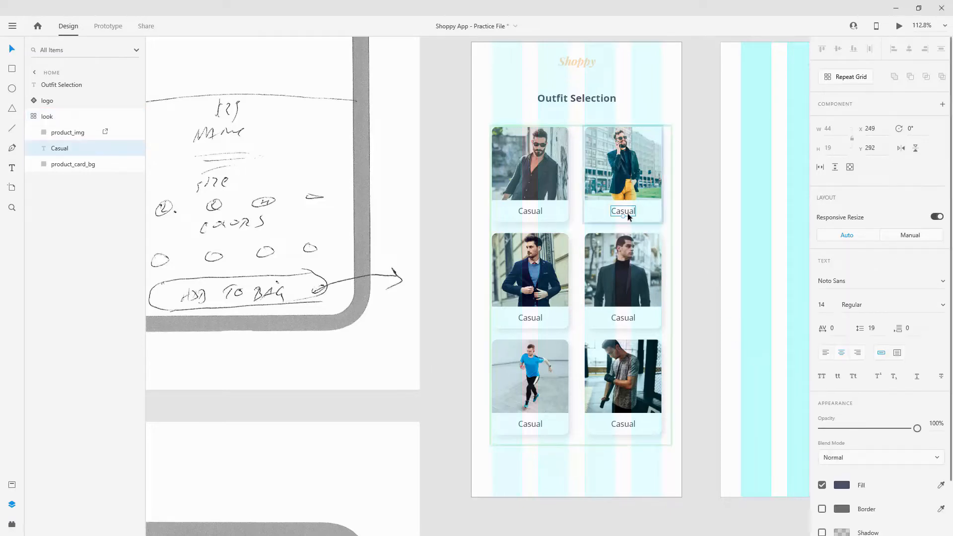
pyautogui.doubleClick(627, 213)
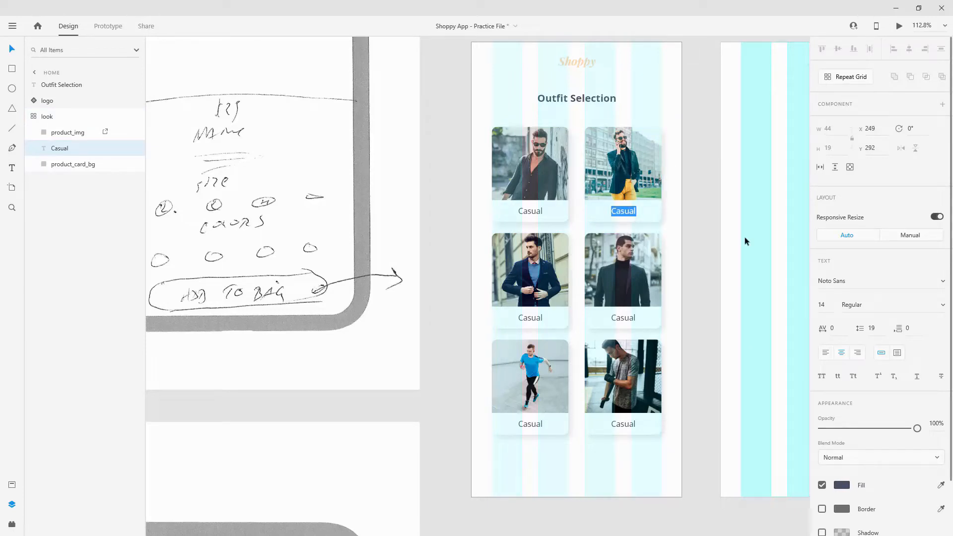
pyautogui.hotkey('alt', 'Tab')
pyautogui.click(588, 4)
pyautogui.write('Sporty')
# Change the second-row card labels to "Elegant" and "Night Out"
pyautogui.click(530, 326)
pyautogui.doubleClick(532, 318)
pyautogui.write('Elegant')
pyautogui.click(623, 318)
pyautogui.doubleClick(623, 318)
pyautogui.write('Night Out')
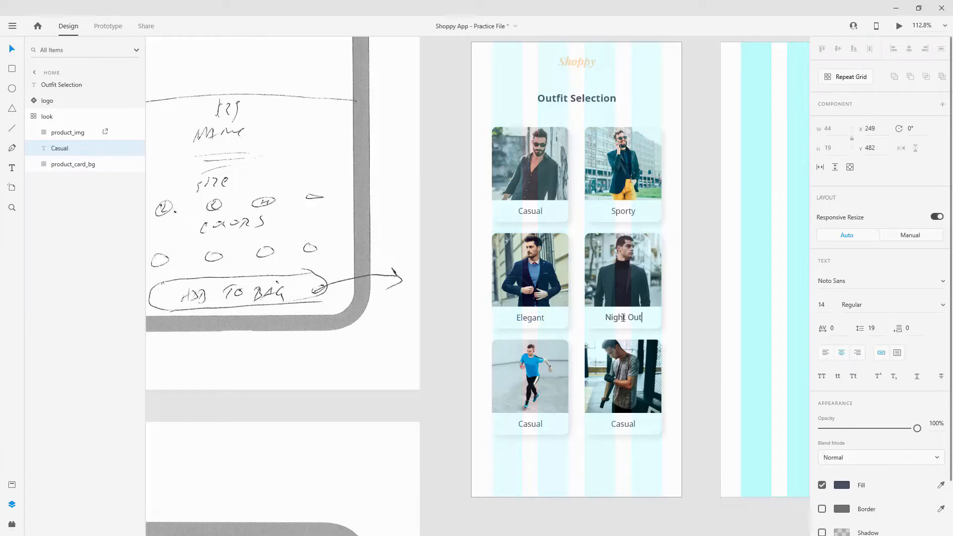
pyautogui.press('Escape')
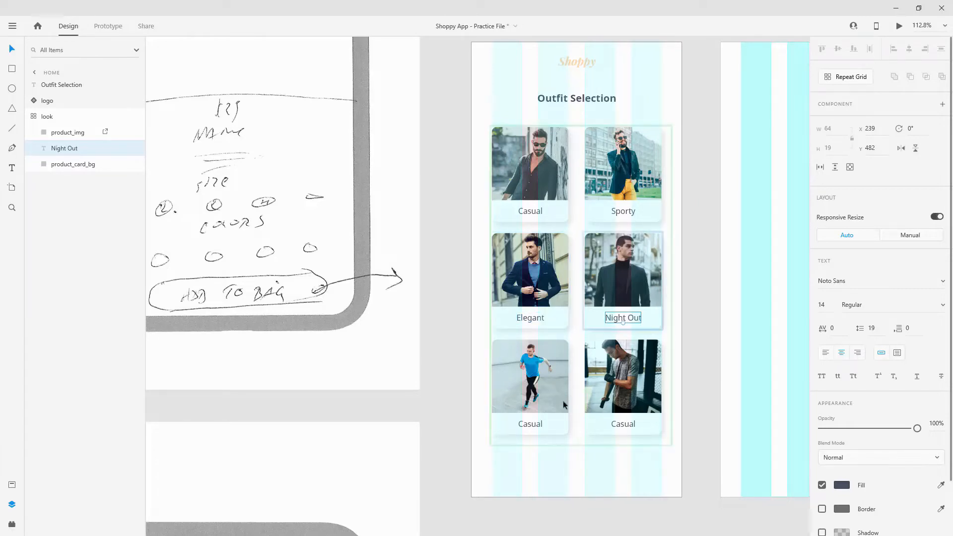
# Change the third-row card labels to "Running" and "Gym", and deselect the look grid
pyautogui.click(539, 425)
pyautogui.doubleClick(538, 425)
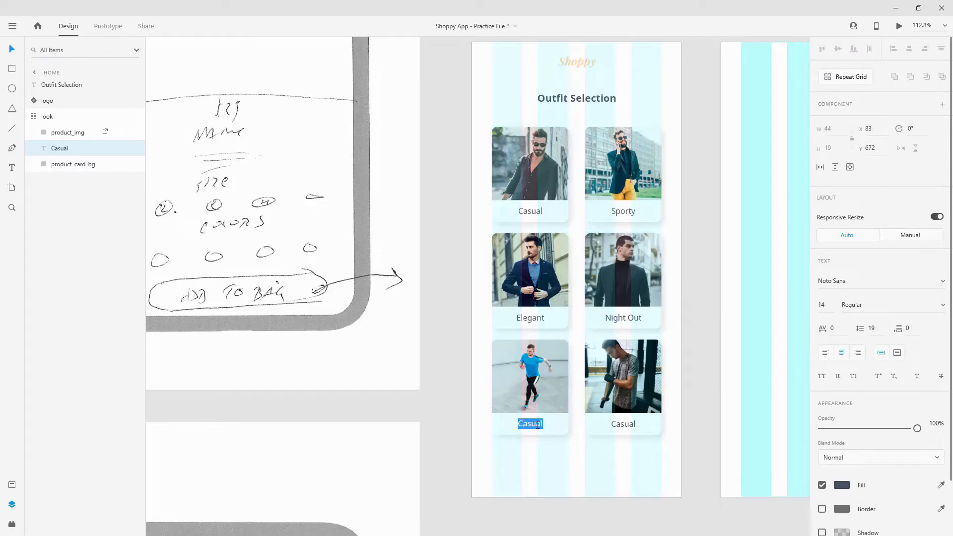
pyautogui.write('Runningh')
pyautogui.press('BackSpace')
pyautogui.click(621, 429)
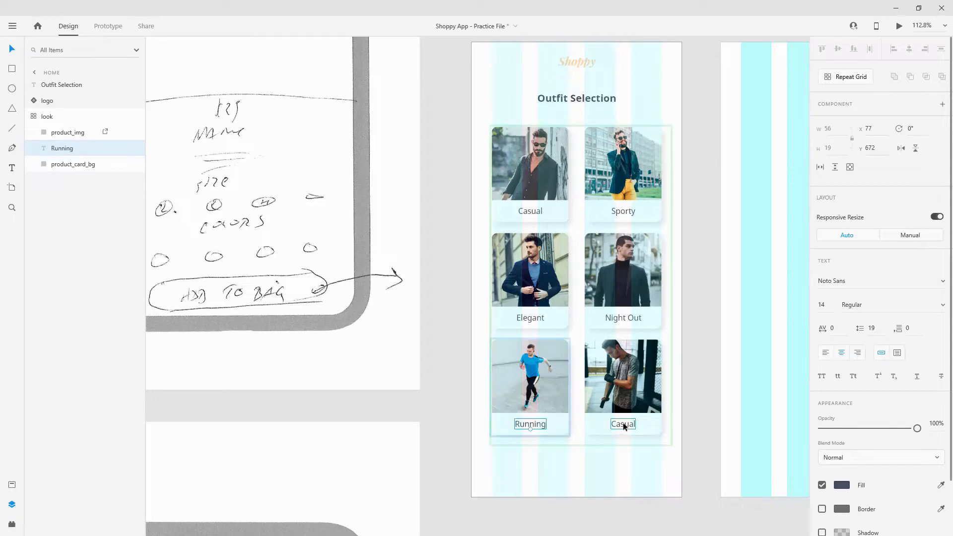
pyautogui.doubleClick(623, 425)
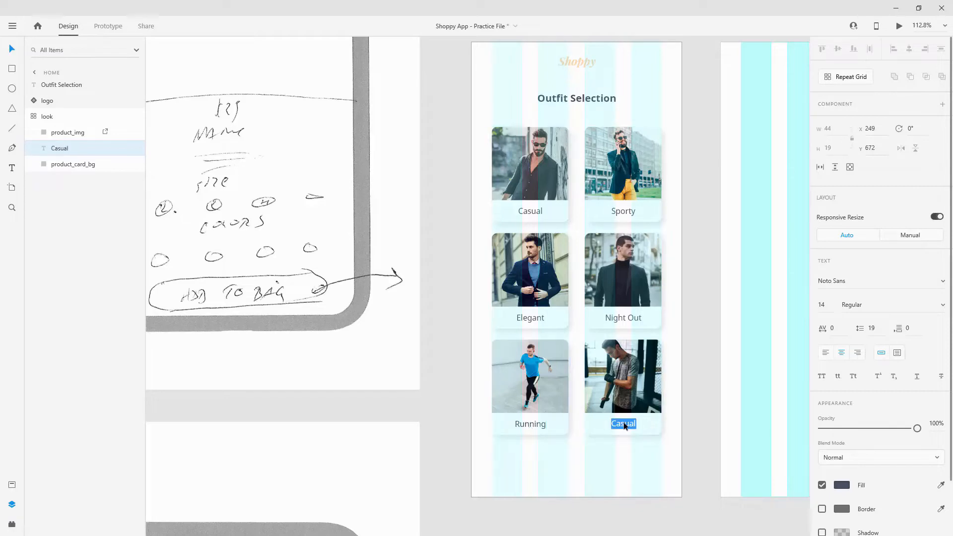
pyautogui.write('Gym')
pyautogui.press('Escape')
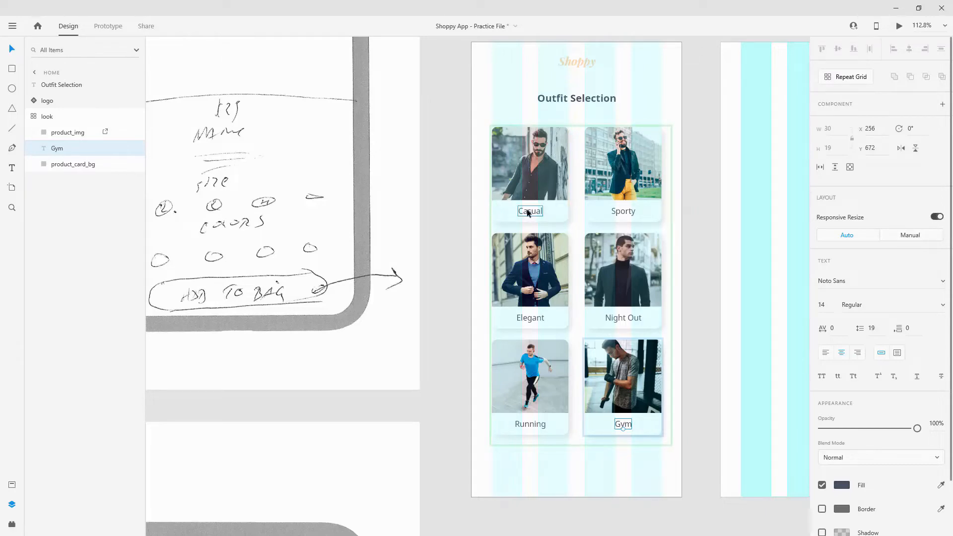
pyautogui.click(32, 118)
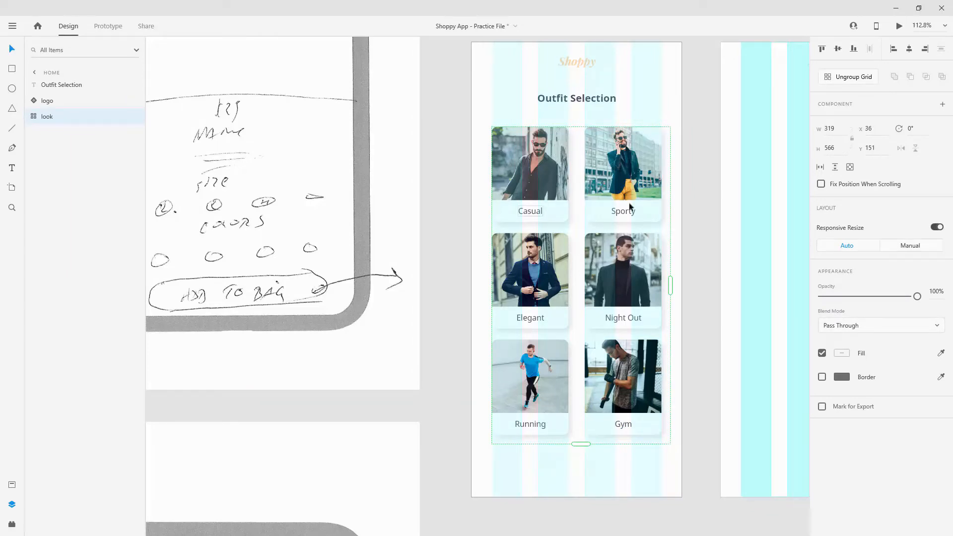
pyautogui.click(653, 460)
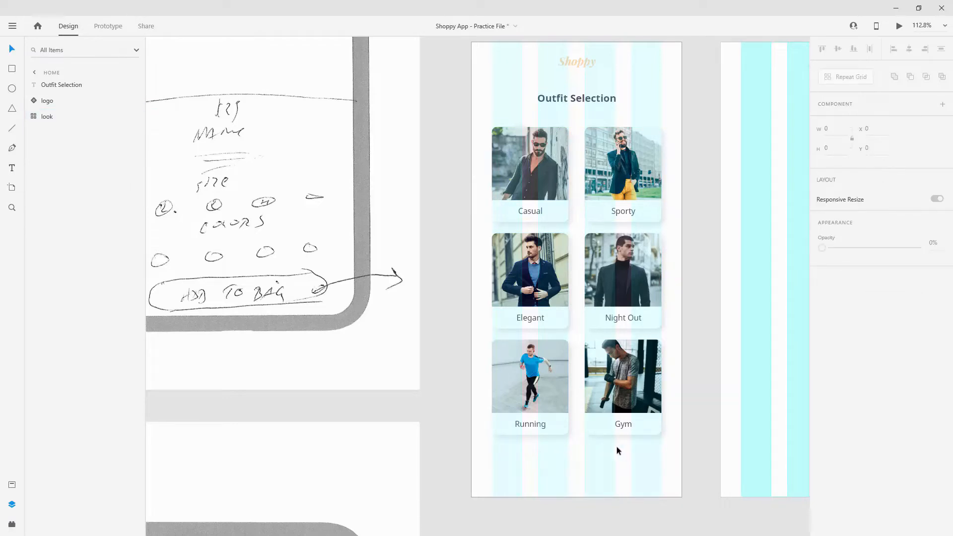
# Draw a circle about 47 by 47 at the start of the first layout column on the Casual Preview artboard, below the logo
pyautogui.hotkey('ctrl', '0')
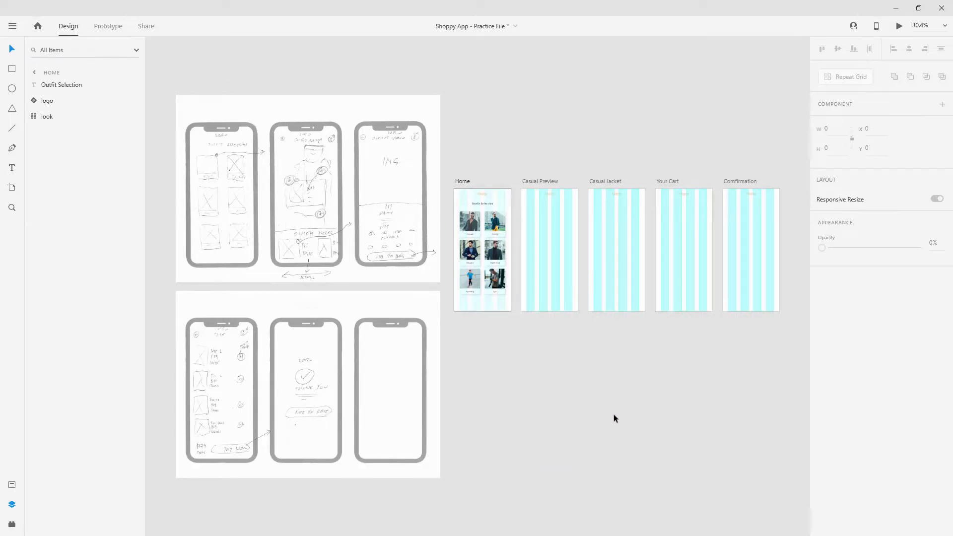
pyautogui.scroll(3, 504, 139)
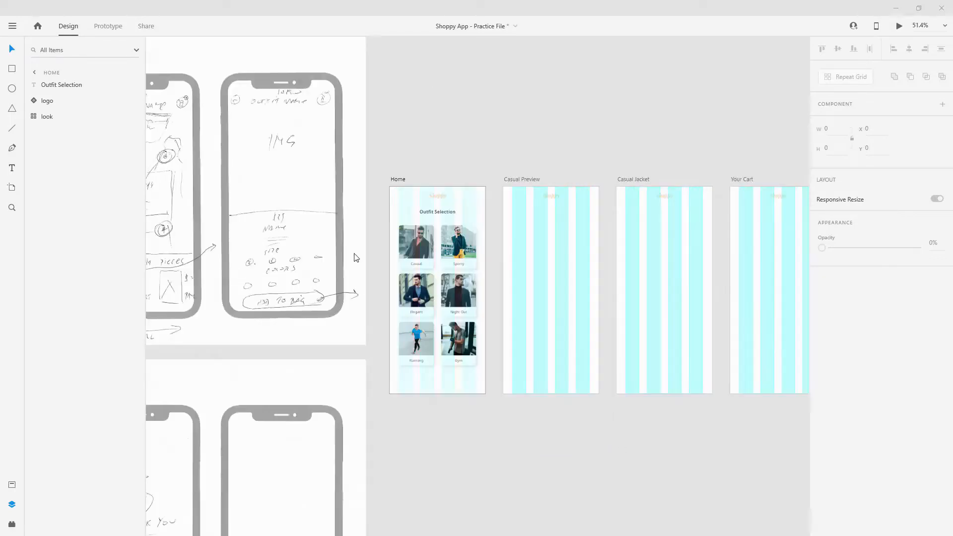
pyautogui.click(481, 108)
pyautogui.moveTo(345, 121)
pyautogui.mouseDown()
pyautogui.moveTo(748, 99)
pyautogui.moveTo(520, 146)
pyautogui.moveTo(592, 138)
pyautogui.mouseUp()
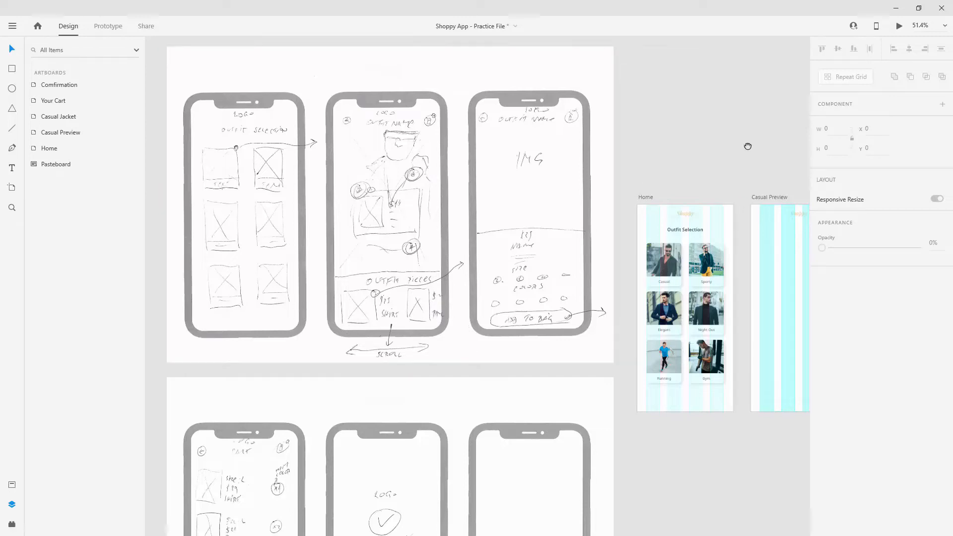
pyautogui.moveTo(747, 144); pyautogui.dragTo(523, 89)
pyautogui.scroll(3, 623, 151)
pyautogui.scroll(3, 475, 130)
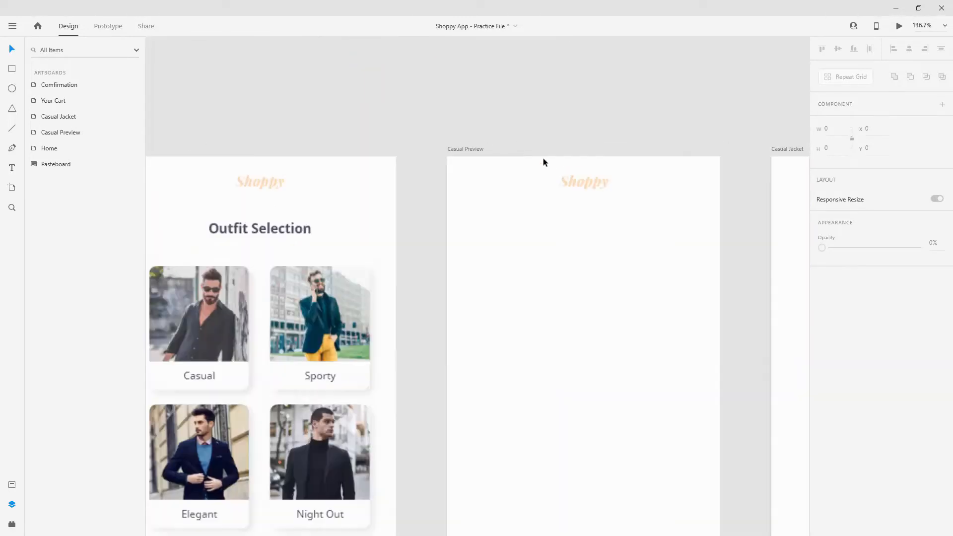
pyautogui.hotkey('ctrl', 'shift', "'")
pyautogui.click(11, 89)
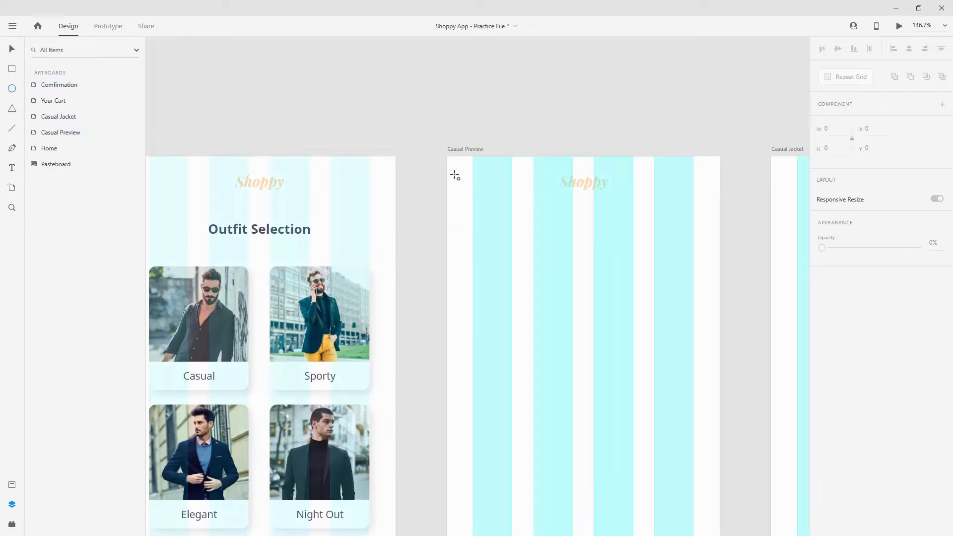
pyautogui.scroll(2, 484, 197)
pyautogui.moveTo(470, 219); pyautogui.dragTo(531, 263)
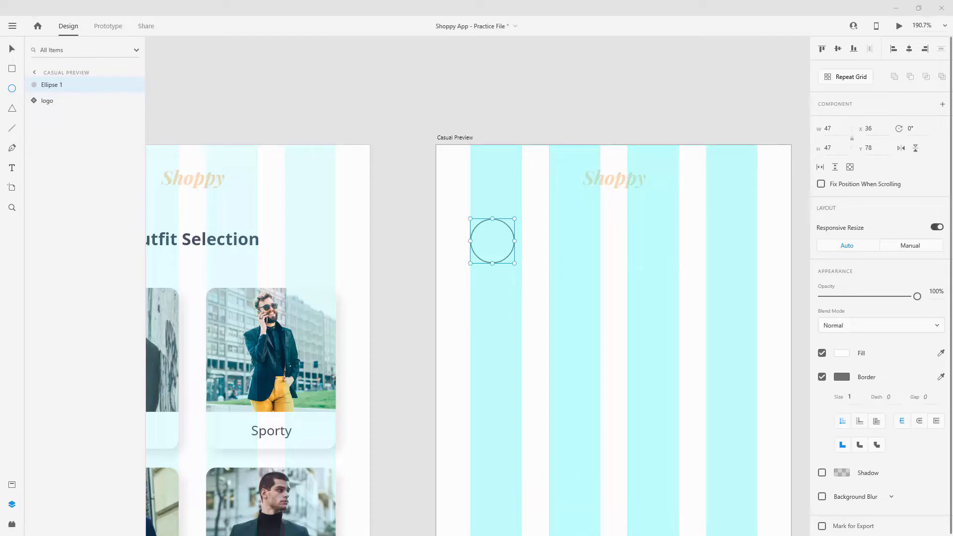
# Rename the circle's layer to icon_bg and set its width and height to 40
pyautogui.doubleClick(50, 85)
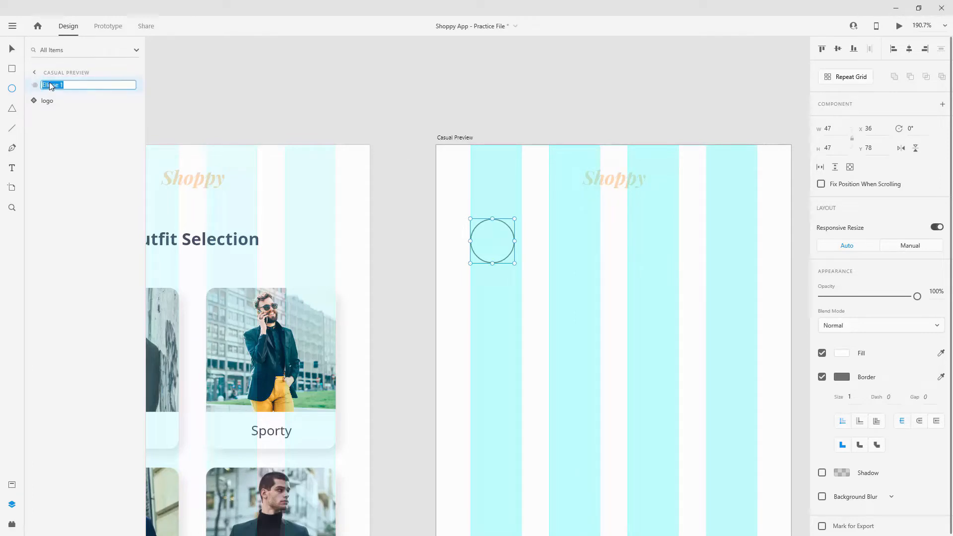
pyautogui.write('icon_bg')
pyautogui.press('Return')
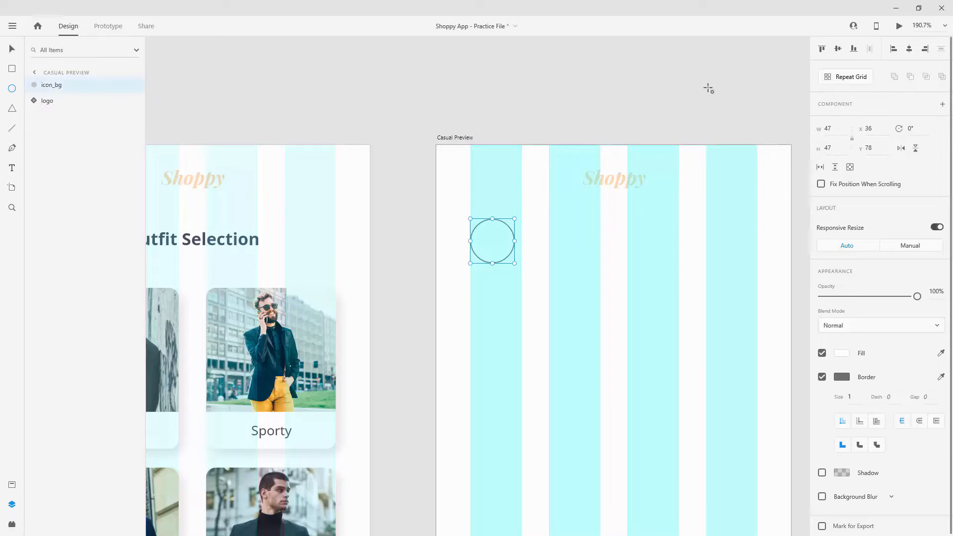
pyautogui.click(828, 127)
pyautogui.write('40')
pyautogui.press('Tab')
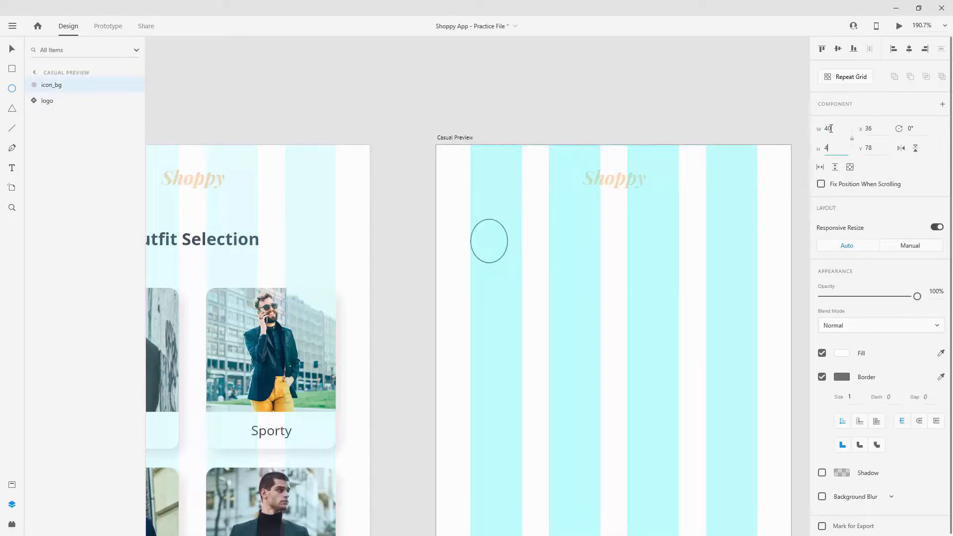
pyautogui.write('40')
pyautogui.press('Return')
pyautogui.click(7, 50)
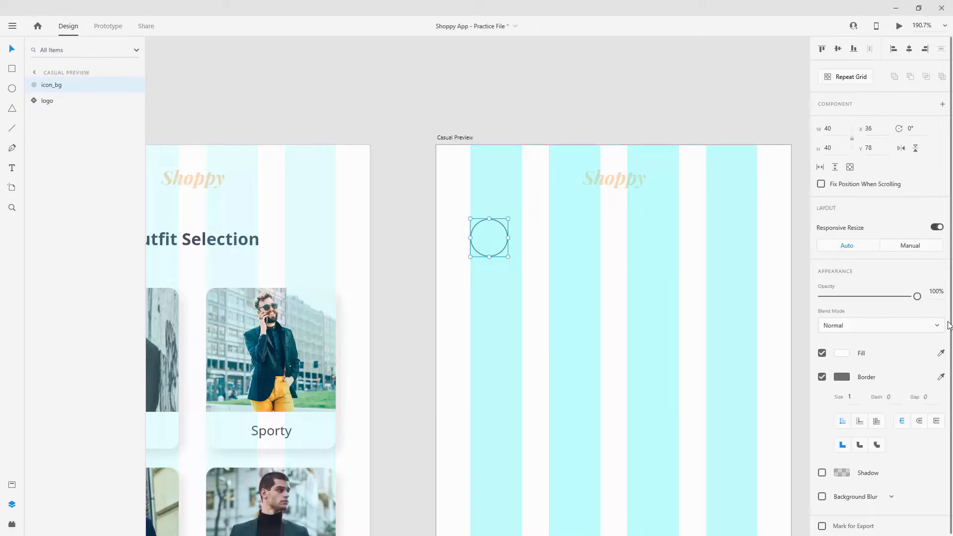
# Fill the icon_bg circle with the saved gray color asset, remove its border and set its opacity to 40%
pyautogui.click(11, 486)
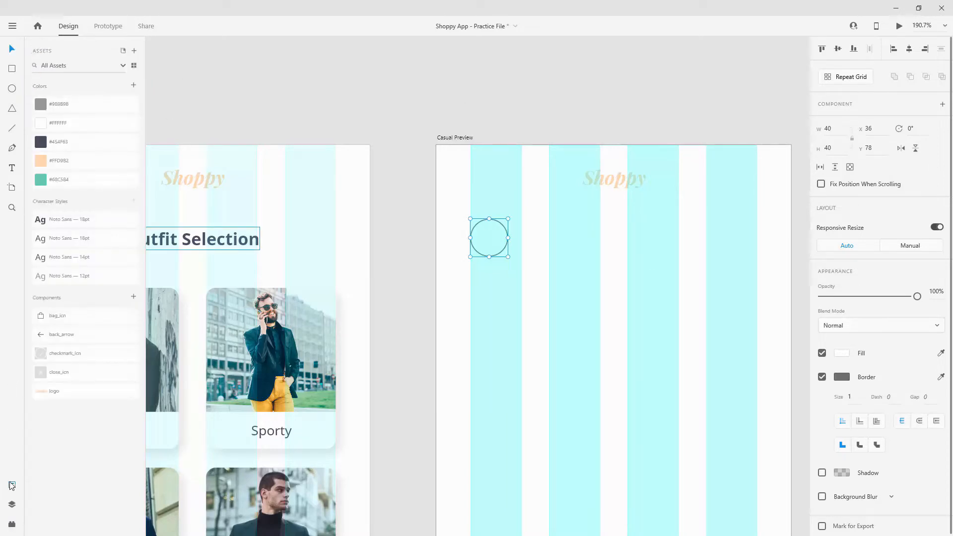
pyautogui.click(52, 109)
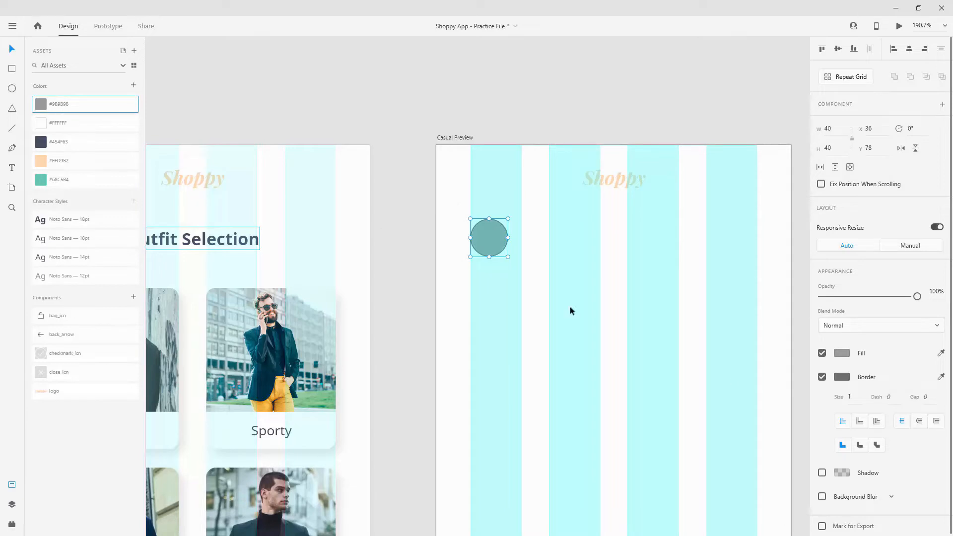
pyautogui.click(822, 376)
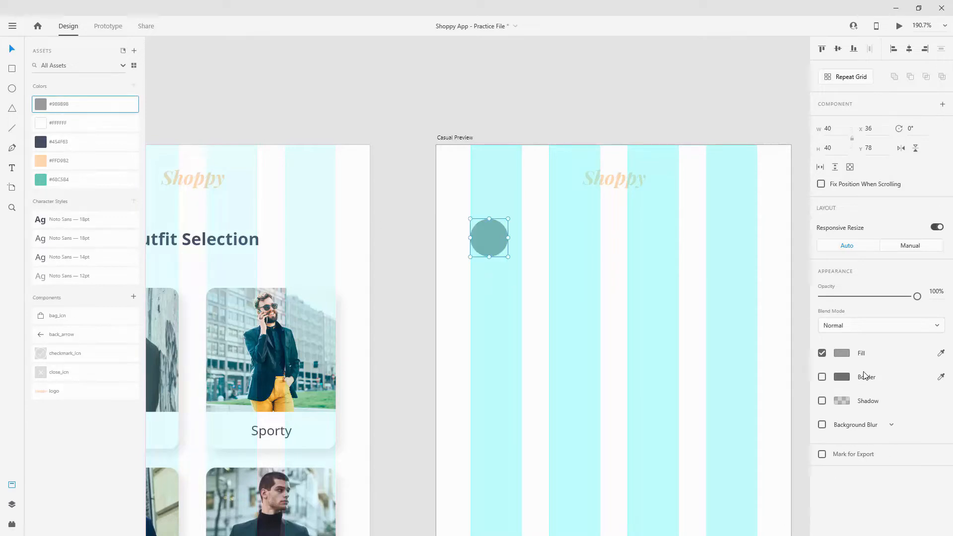
pyautogui.press('4')
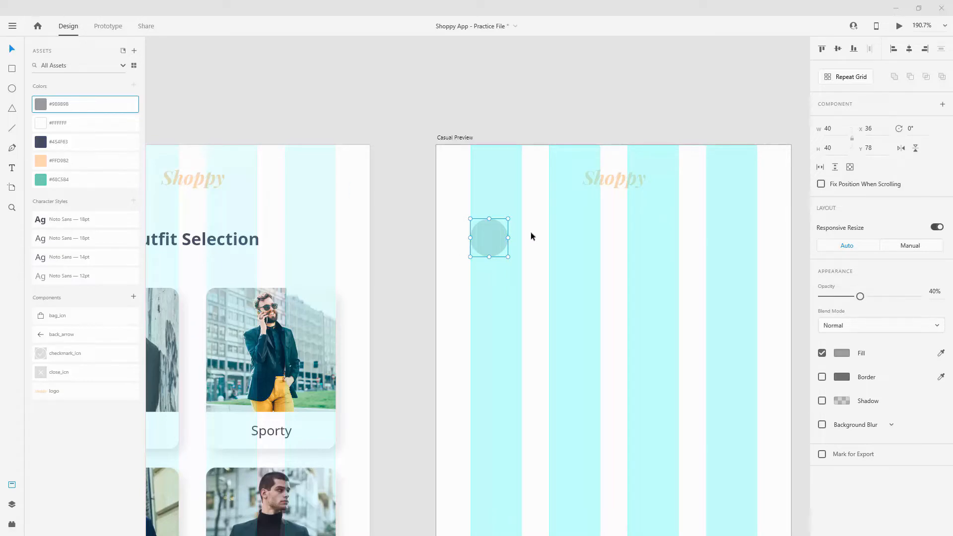
# Hide the layout grid on the Casual Preview artboard
pyautogui.scroll(3, 493, 228)
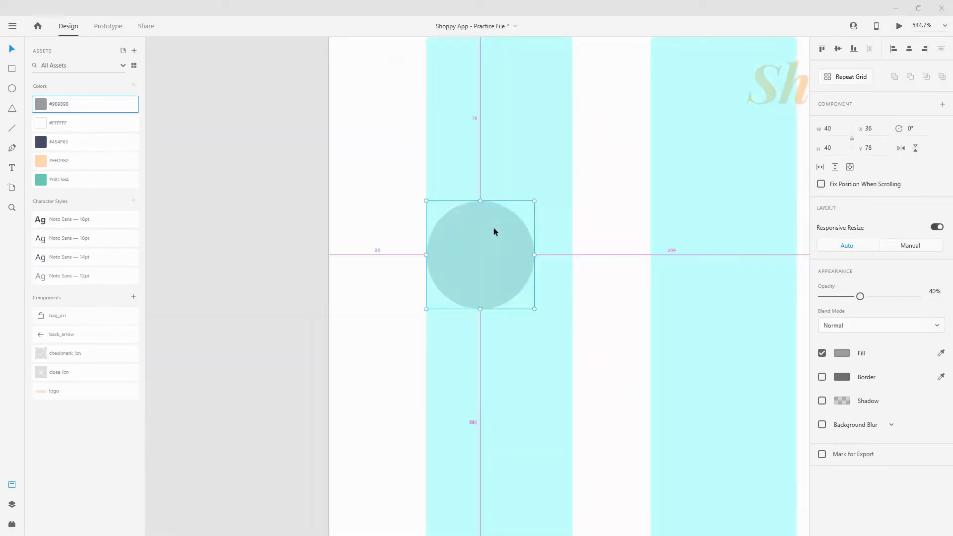
pyautogui.scroll(-2, 493, 228)
pyautogui.click(424, 80)
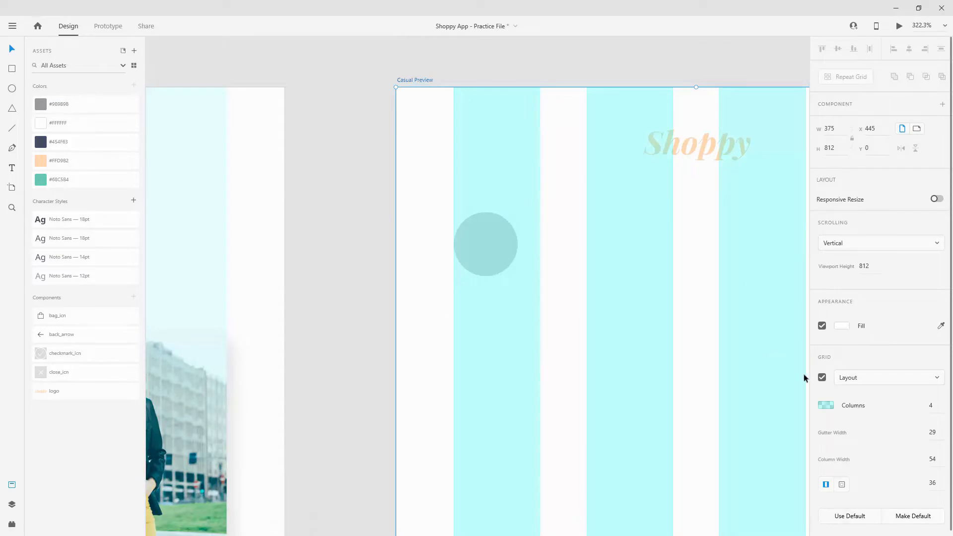
pyautogui.click(822, 377)
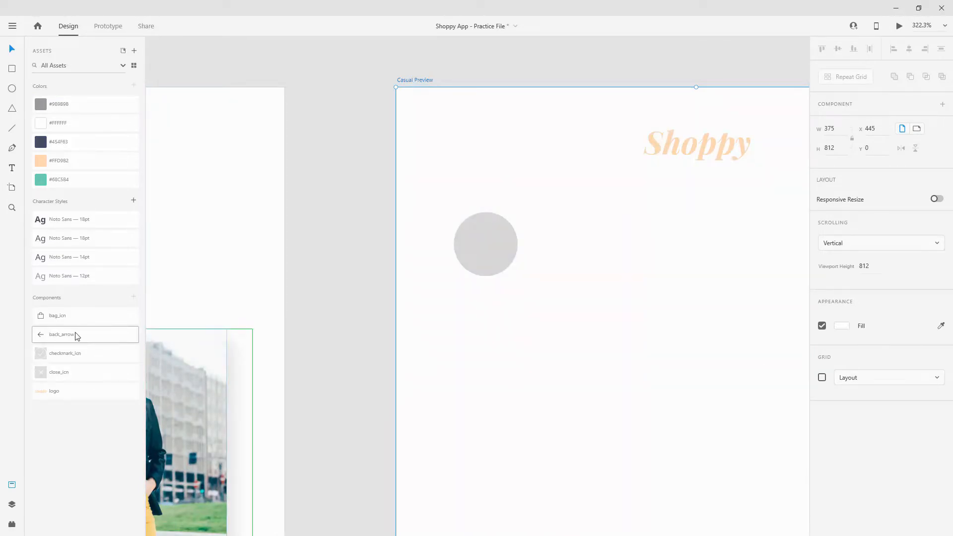
# Place the back_arrow component on the gray circle and center the arrow within it
pyautogui.moveTo(77, 337); pyautogui.dragTo(492, 245)
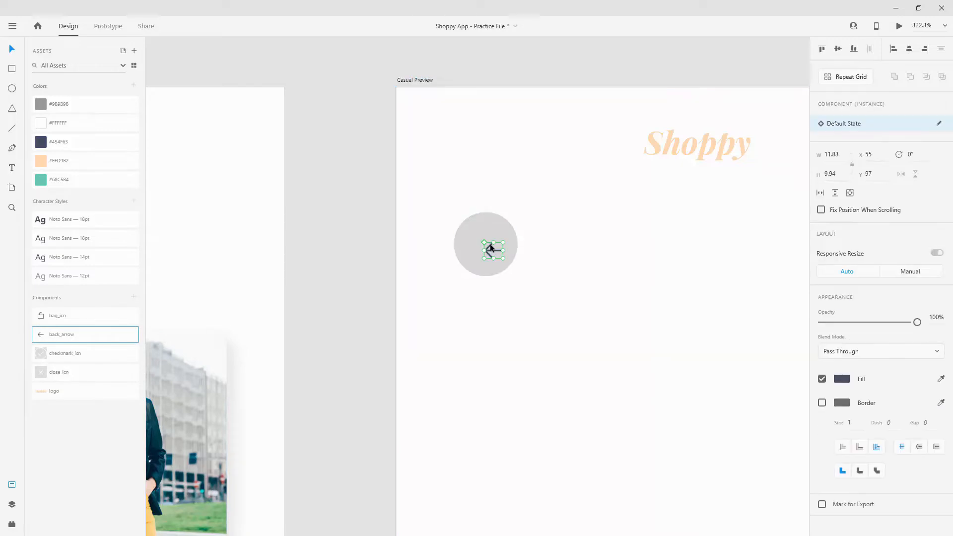
pyautogui.scroll(5, 499, 247)
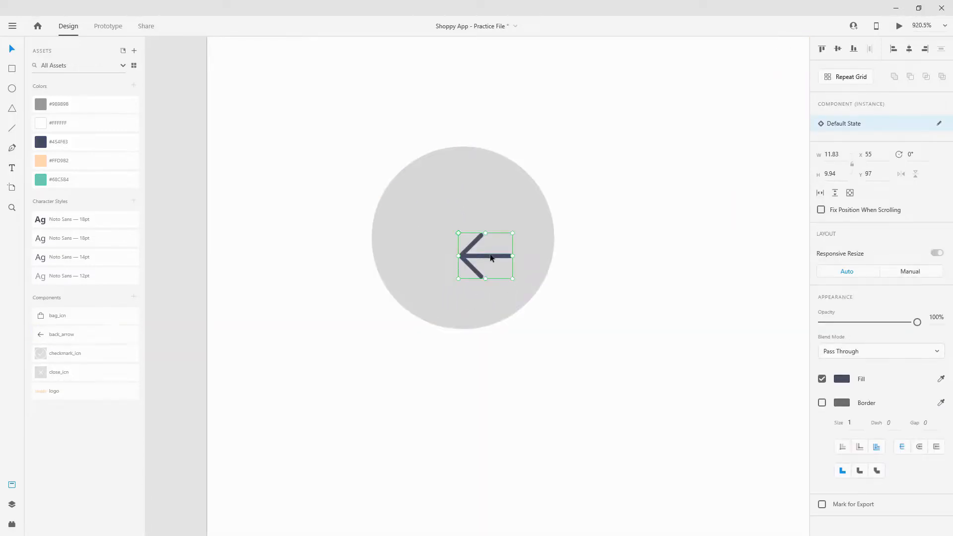
pyautogui.moveTo(492, 256); pyautogui.dragTo(467, 241)
pyautogui.scroll(-5, 338, 240)
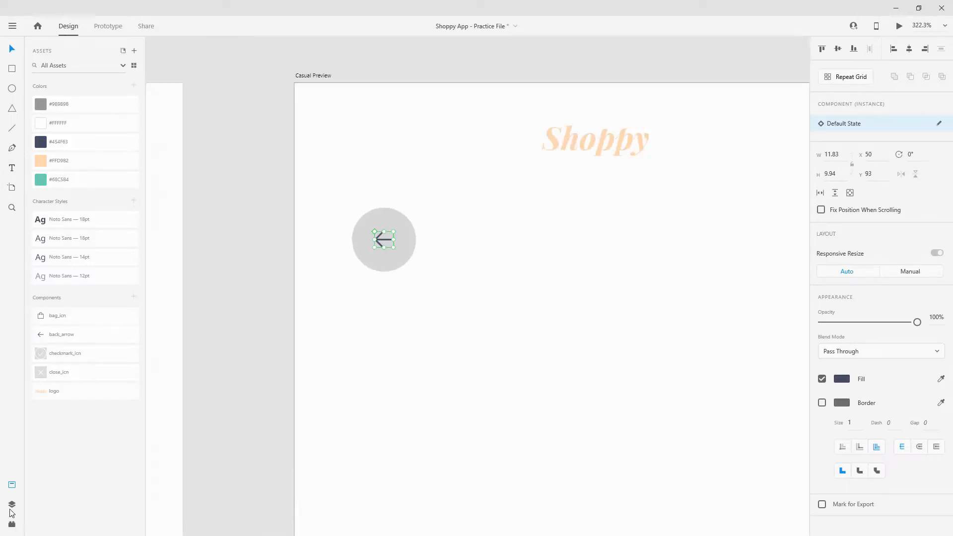
pyautogui.click(12, 504)
pyautogui.keyDown('shift'); pyautogui.click(60, 101); pyautogui.keyUp('shift')
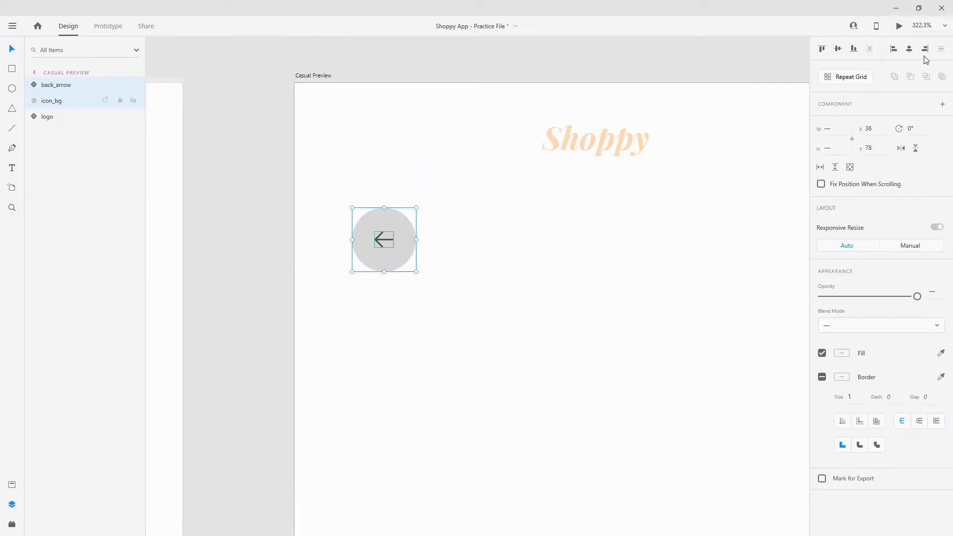
pyautogui.click(512, 258)
# Duplicate the gray circle to the end of the last layout column at X 299, and show the layout grid again
pyautogui.click(407, 243)
pyautogui.hotkey('ctrl', 'd')
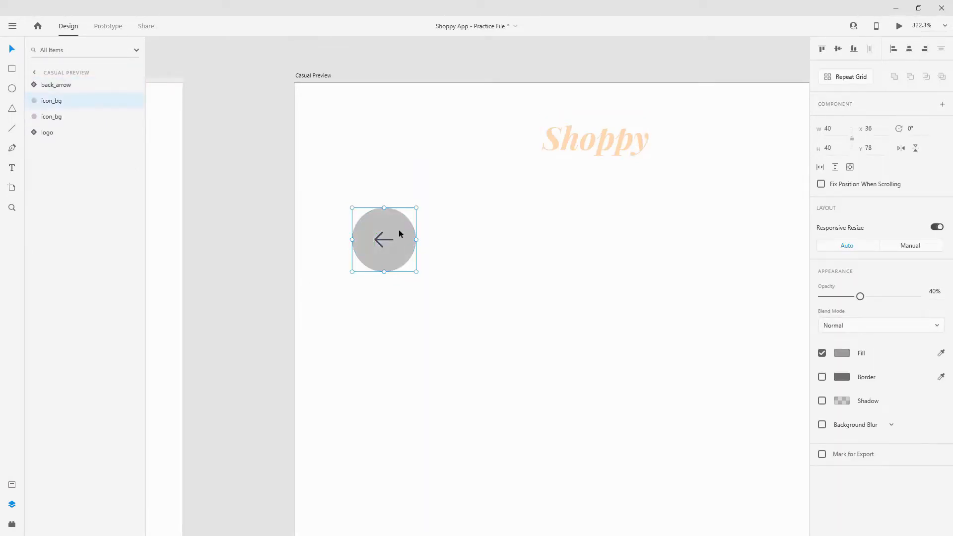
pyautogui.moveTo(398, 229); pyautogui.dragTo(672, 244)
pyautogui.click(519, 213)
pyautogui.click(822, 377)
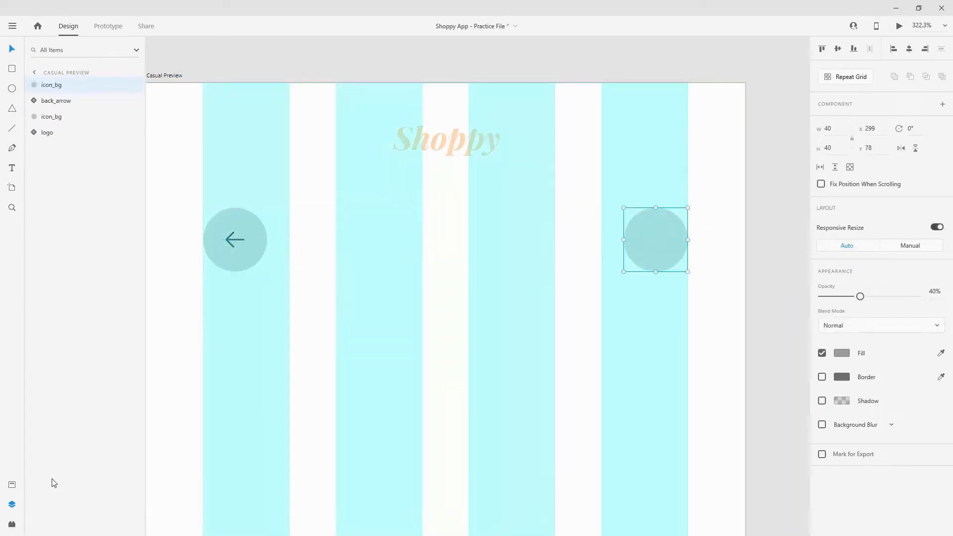
# Place the bag_icn component on the duplicated circle and center the two on each other
pyautogui.click(8, 486)
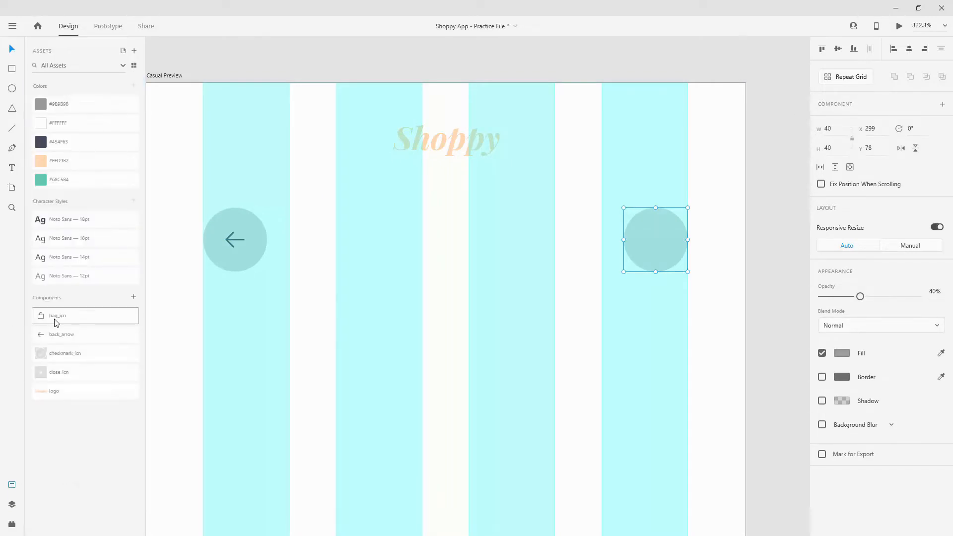
pyautogui.moveTo(55, 320); pyautogui.dragTo(659, 239)
pyautogui.scroll(3, 682, 227)
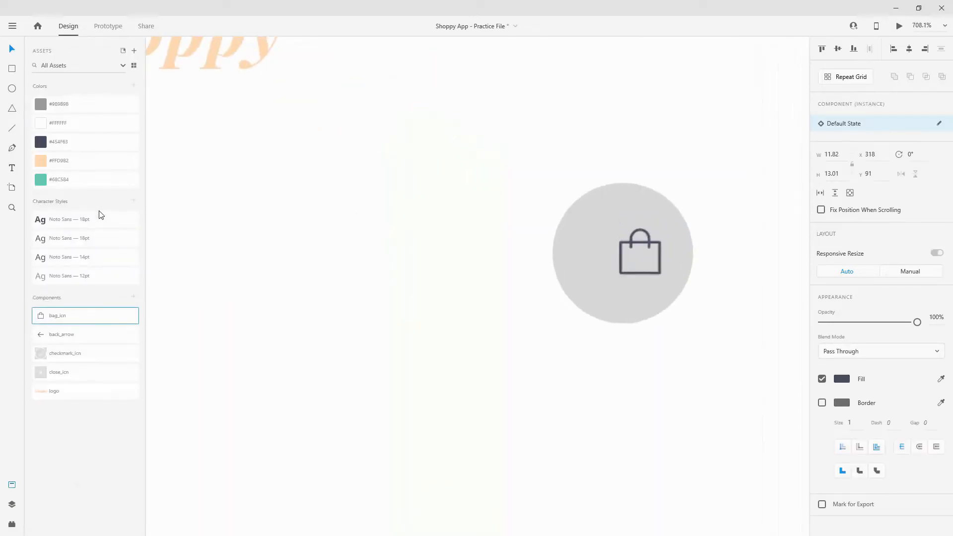
pyautogui.click(12, 504)
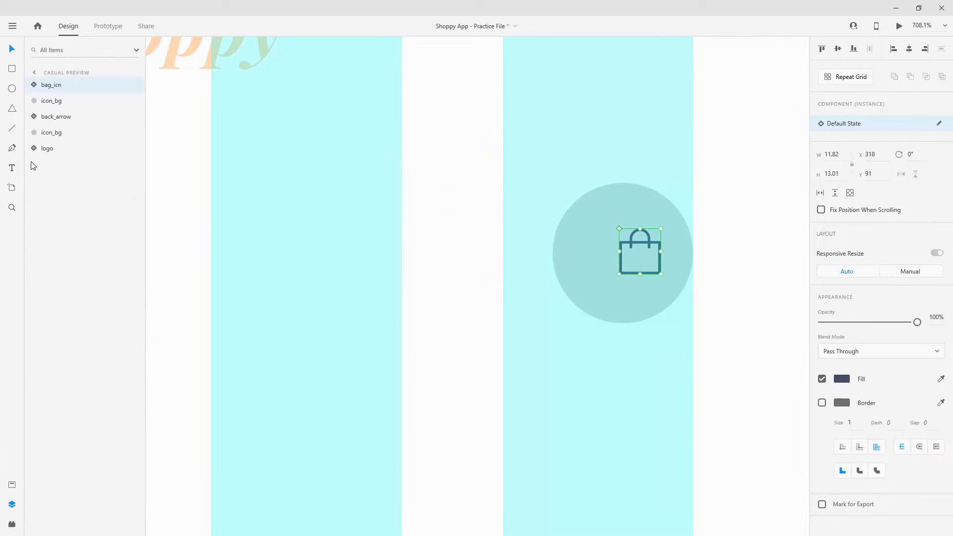
pyautogui.keyDown('shift'); pyautogui.click(51, 100); pyautogui.keyUp('shift')
pyautogui.click(910, 49)
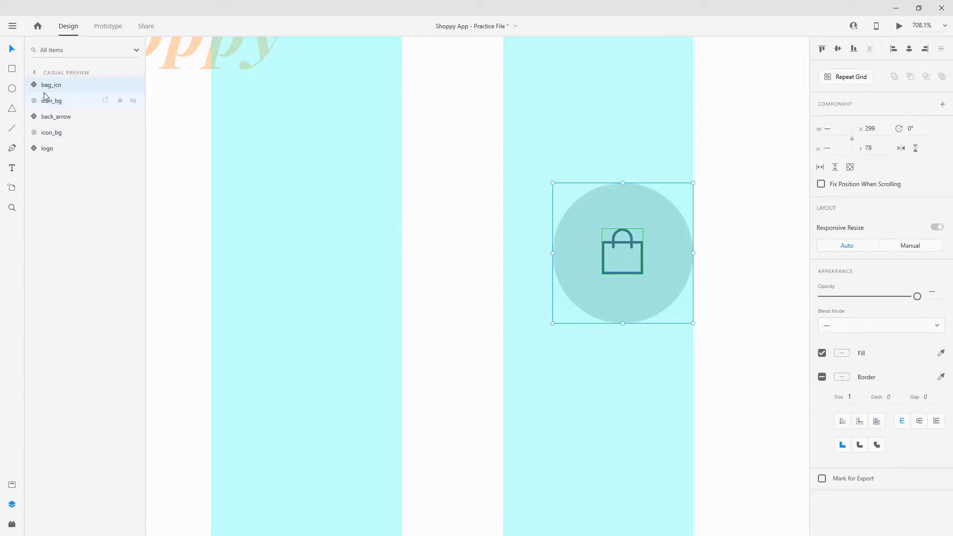
# Group each icon with its background circle, and move both groups below the logo in the layer order
pyautogui.hotkey('ctrl', 'g')
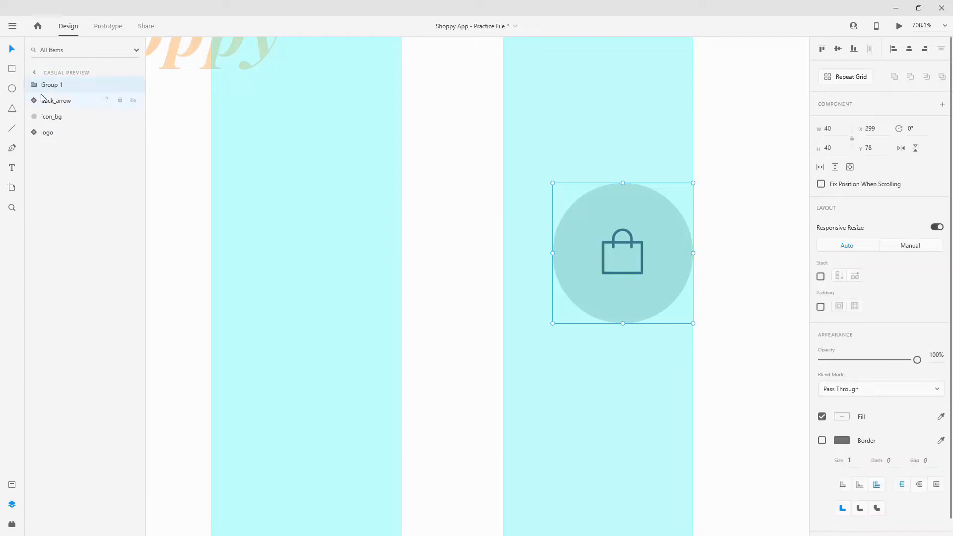
pyautogui.click(55, 101)
pyautogui.hotkey('ctrl', 'g')
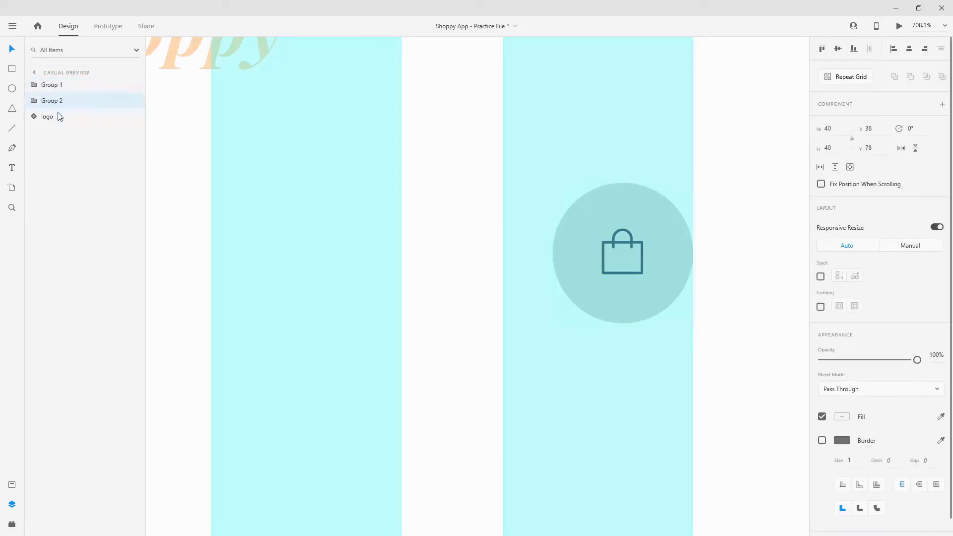
pyautogui.keyDown('shift'); pyautogui.click(66, 87); pyautogui.keyUp('shift')
pyautogui.moveTo(73, 88); pyautogui.dragTo(64, 126)
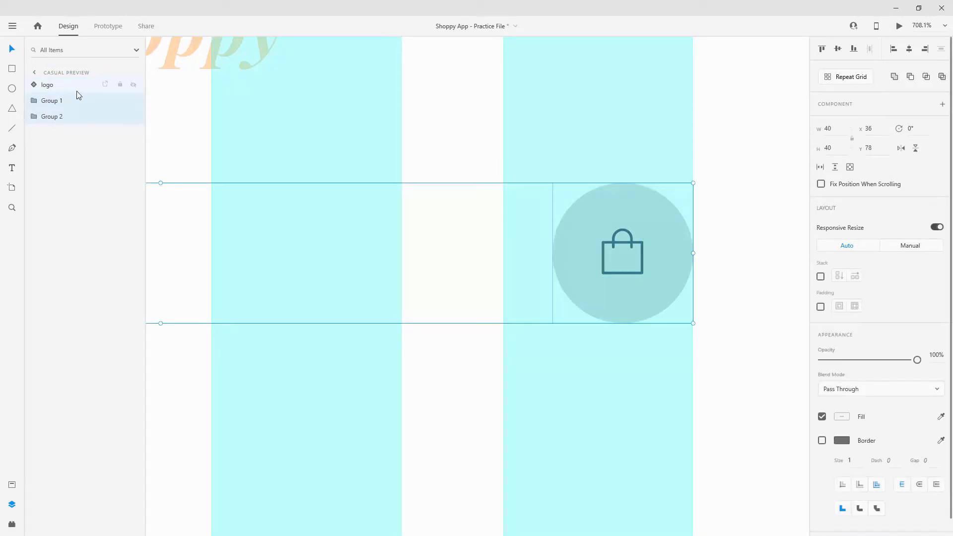
# Move both icon groups up together to Y 59, just below the logo
pyautogui.press('alt')
pyautogui.scroll(-3, 540, 179)
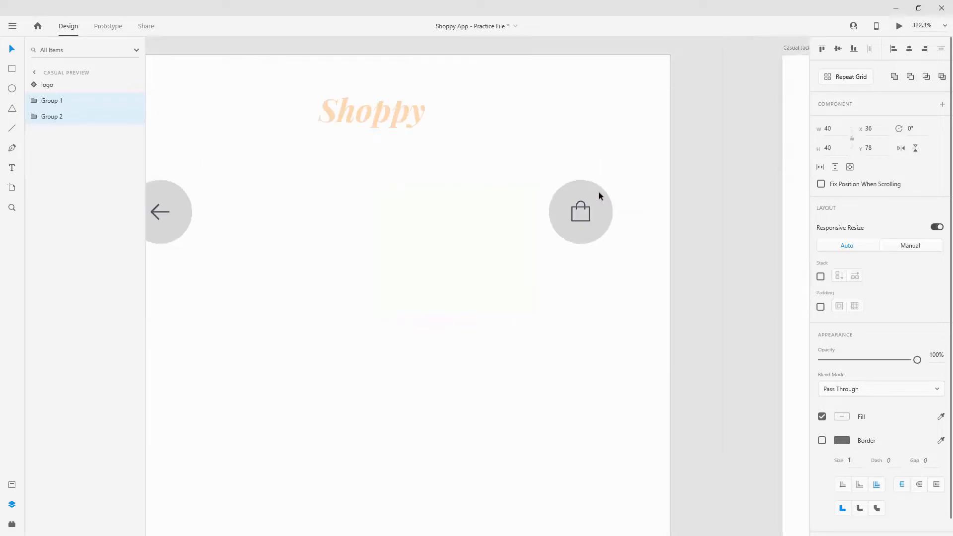
pyautogui.moveTo(585, 195); pyautogui.dragTo(584, 150)
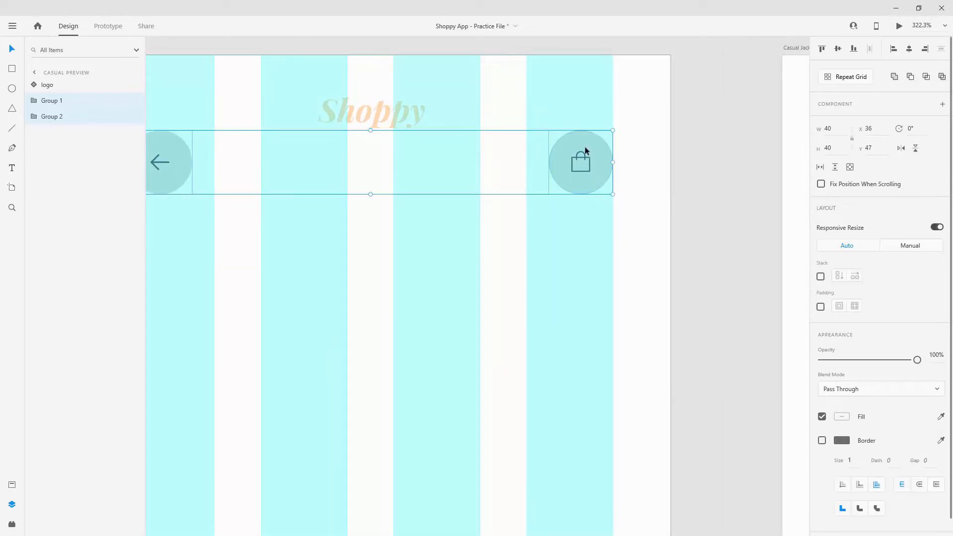
pyautogui.hotkey('shift', 'Down')
pyautogui.press('Down')
pyautogui.press('Down')
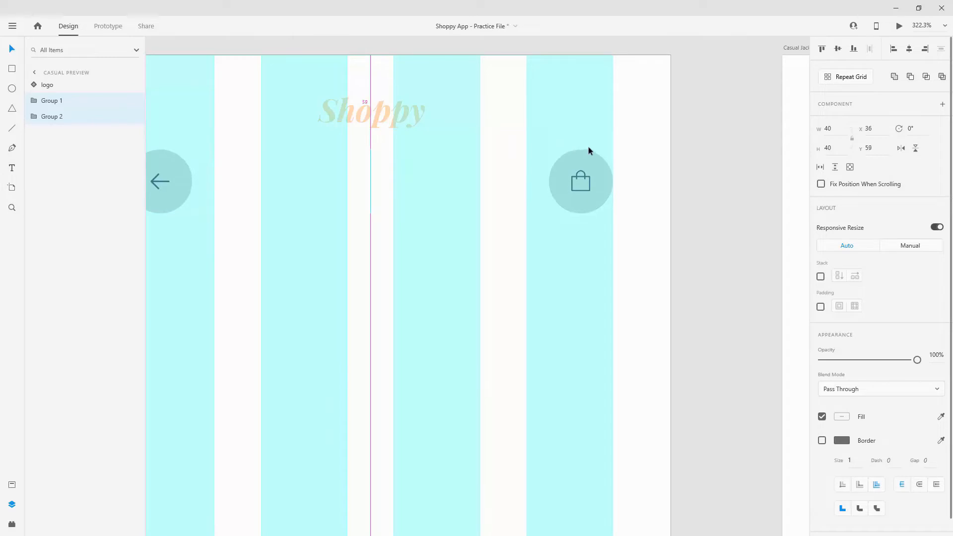
# Move the bag group below the back arrow group in the layer order and rename it bag_icon
pyautogui.click(63, 102)
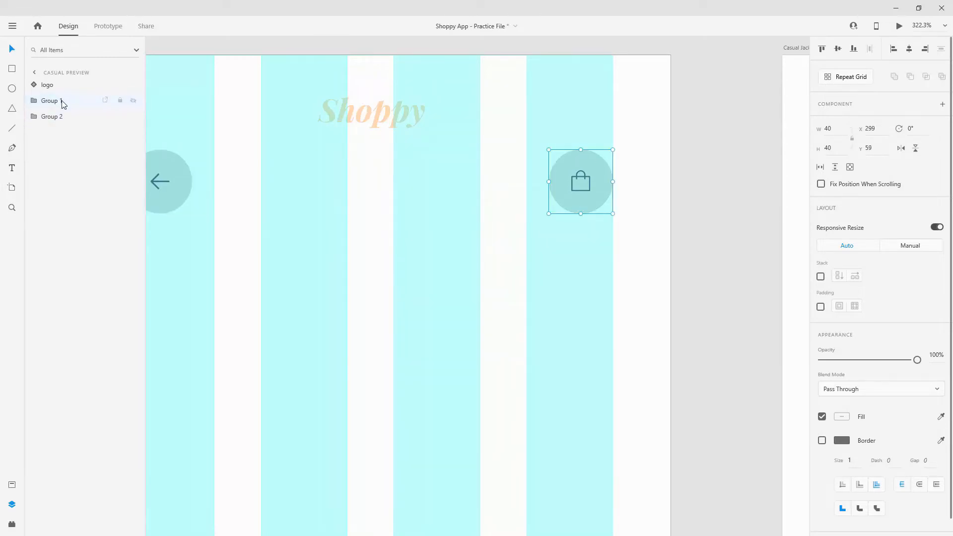
pyautogui.moveTo(63, 103); pyautogui.dragTo(55, 124)
pyautogui.doubleClick(55, 117)
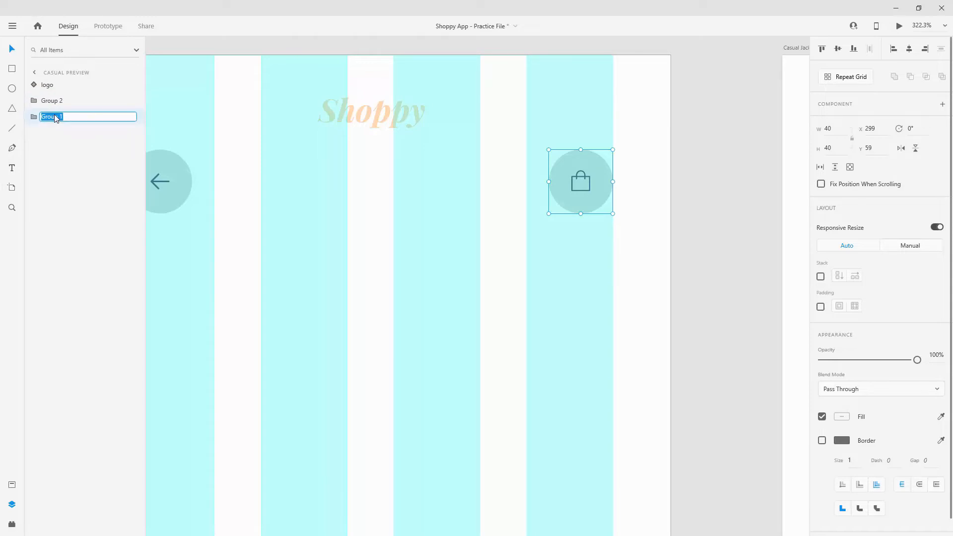
pyautogui.write('bag_icon')
pyautogui.press('Return')
# Rename the back arrow group to "back icon" and the bag group to "bag icon"
pyautogui.doubleClick(58, 102)
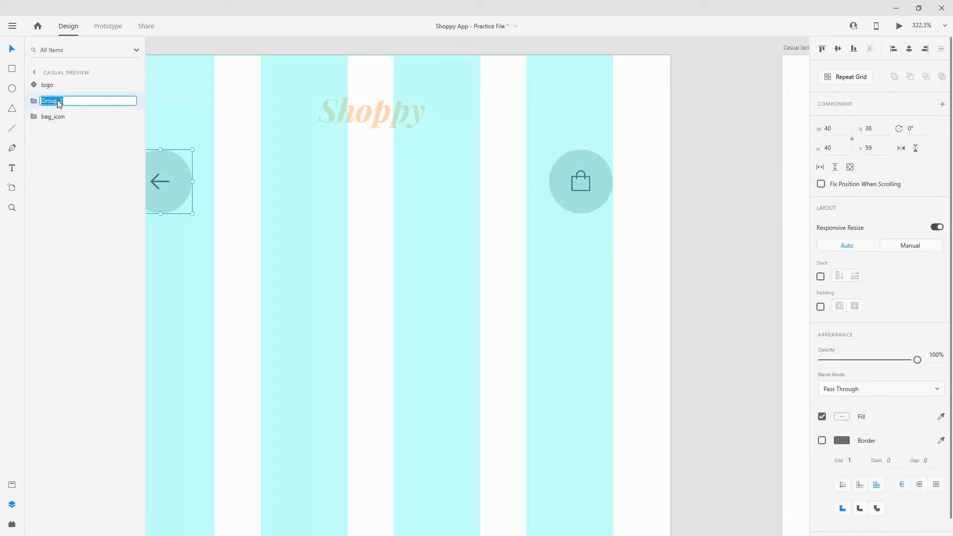
pyautogui.write('back icon')
pyautogui.press('Return')
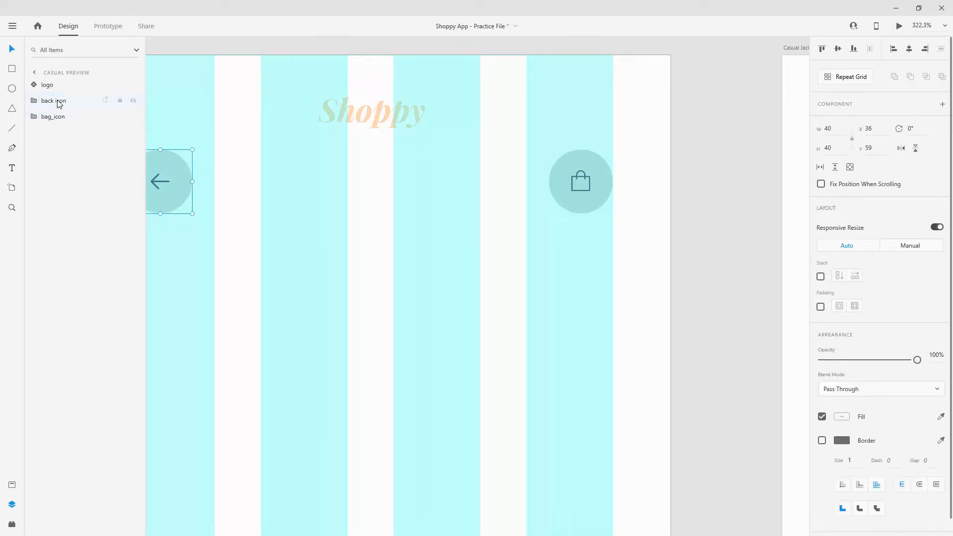
pyautogui.doubleClick(55, 117)
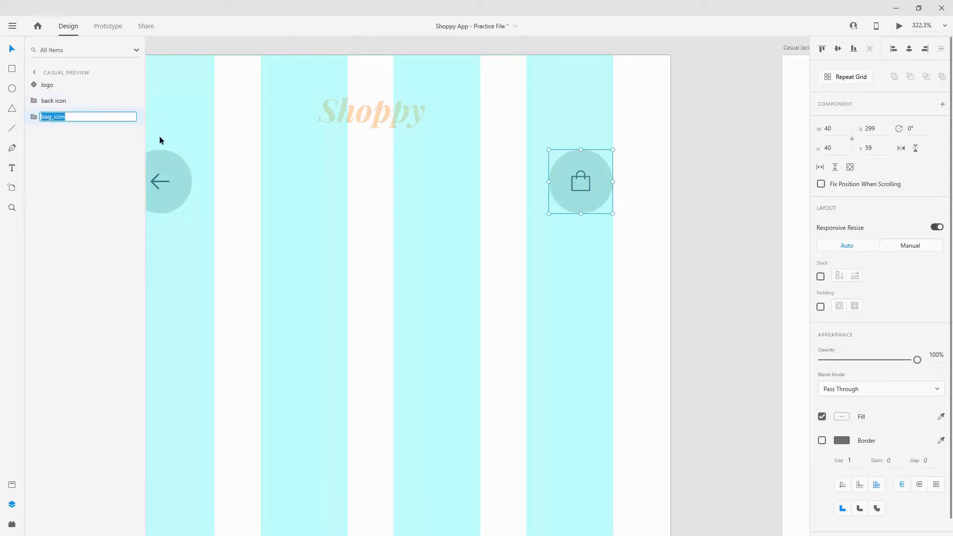
pyautogui.press('Right')
pyautogui.press('Left')
pyautogui.press('Left')
pyautogui.press('Left')
pyautogui.press('Left')
pyautogui.press('Return')
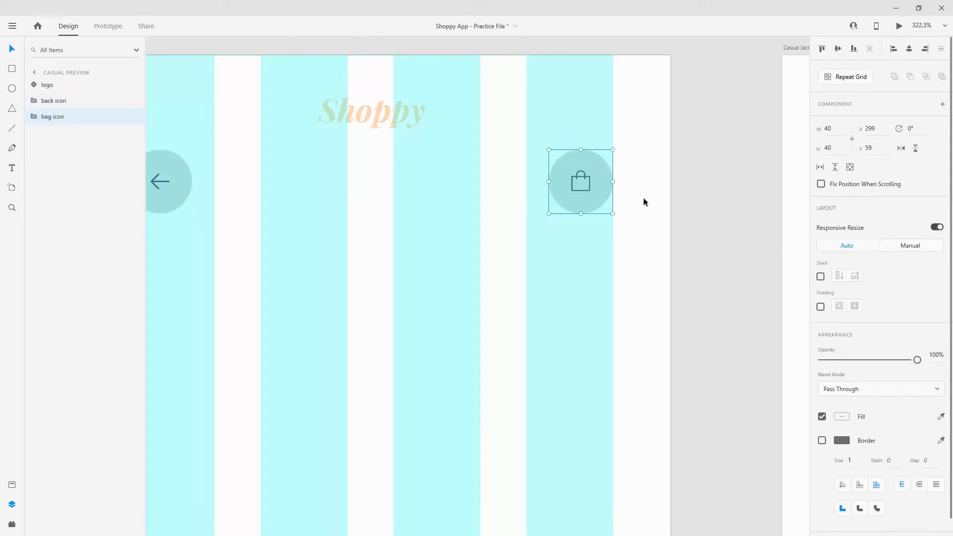
# Copy the "Outfit Selection" heading from the Home artboard and paste it onto the Casual Preview artboard
pyautogui.scroll(-3, 691, 205)
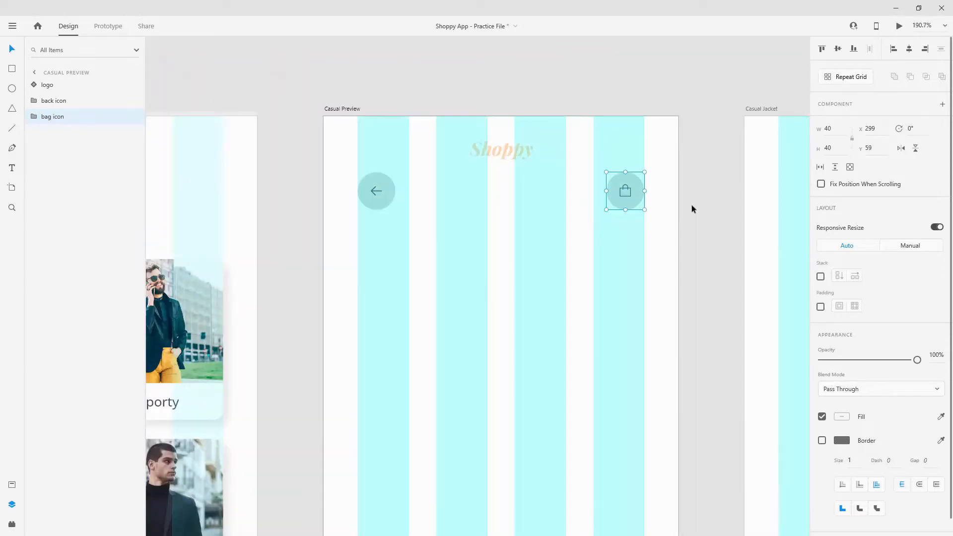
pyautogui.scroll(-1, 692, 205)
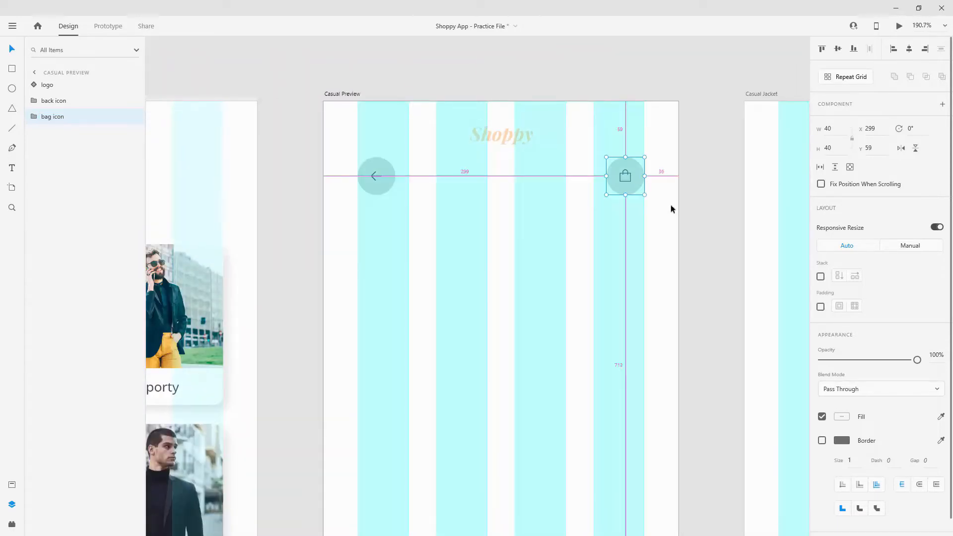
pyautogui.scroll(-1, 671, 204)
pyautogui.click(262, 201)
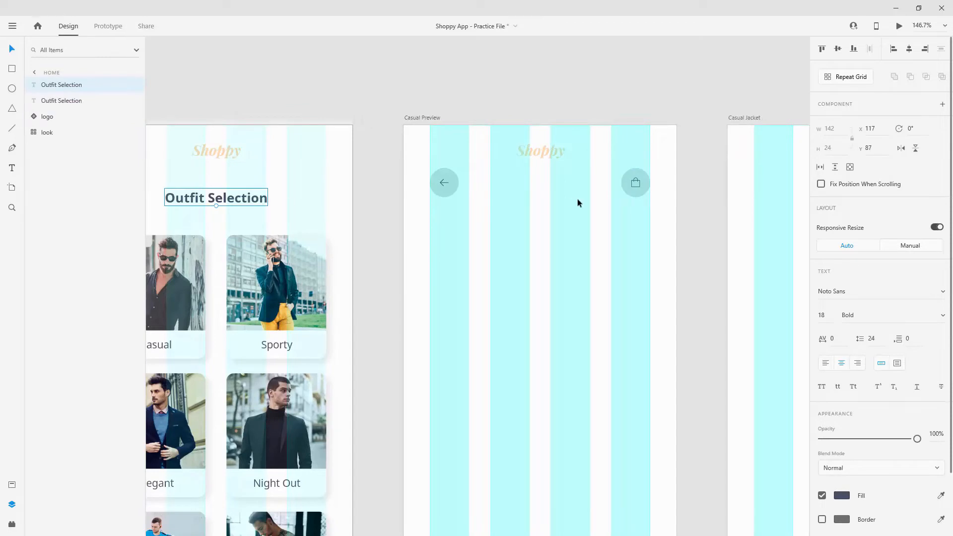
pyautogui.press('Escape')
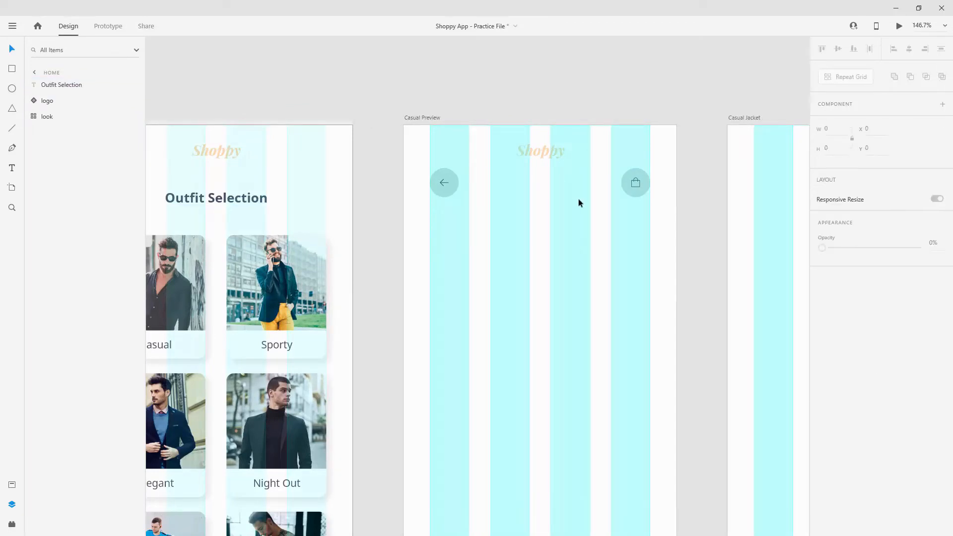
pyautogui.click(62, 84)
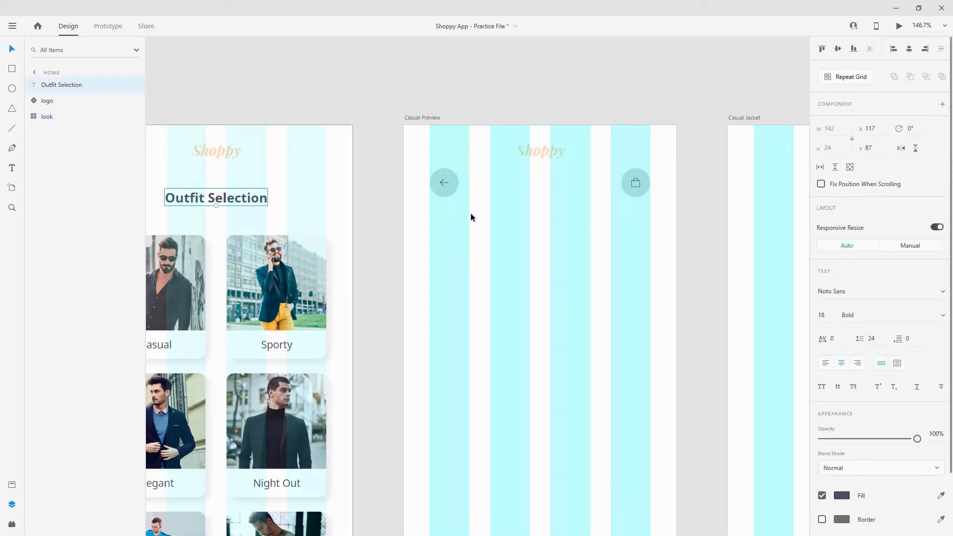
pyautogui.hotkey('ctrl', 'v')
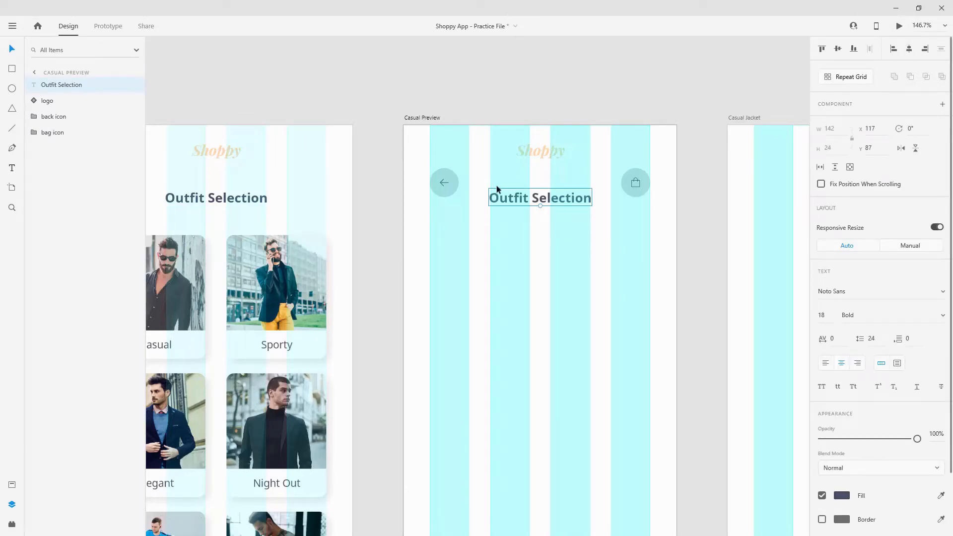
# Move the pasted heading up to Y 67 between the two header icons and change its text to "Casual Outfit"
pyautogui.moveTo(572, 196); pyautogui.dragTo(572, 184)
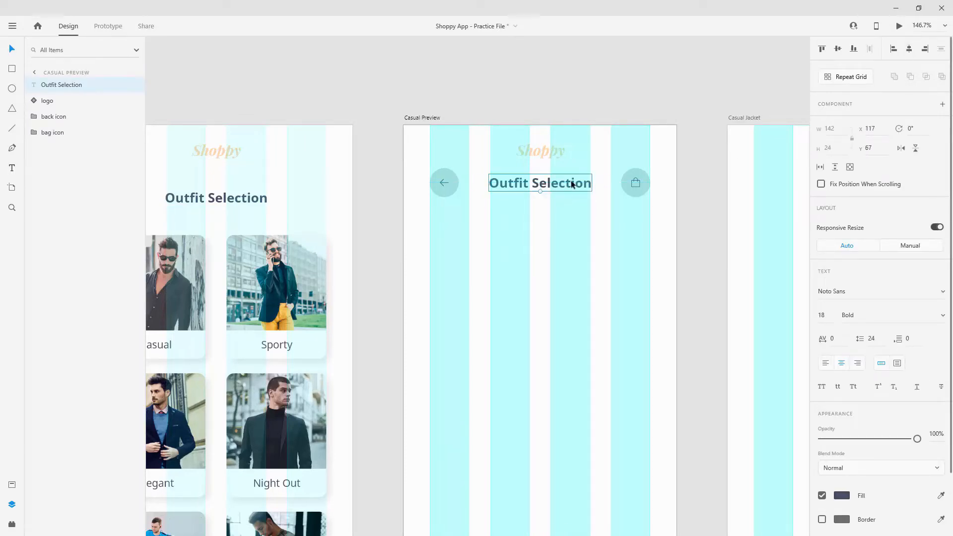
pyautogui.doubleClick(564, 188)
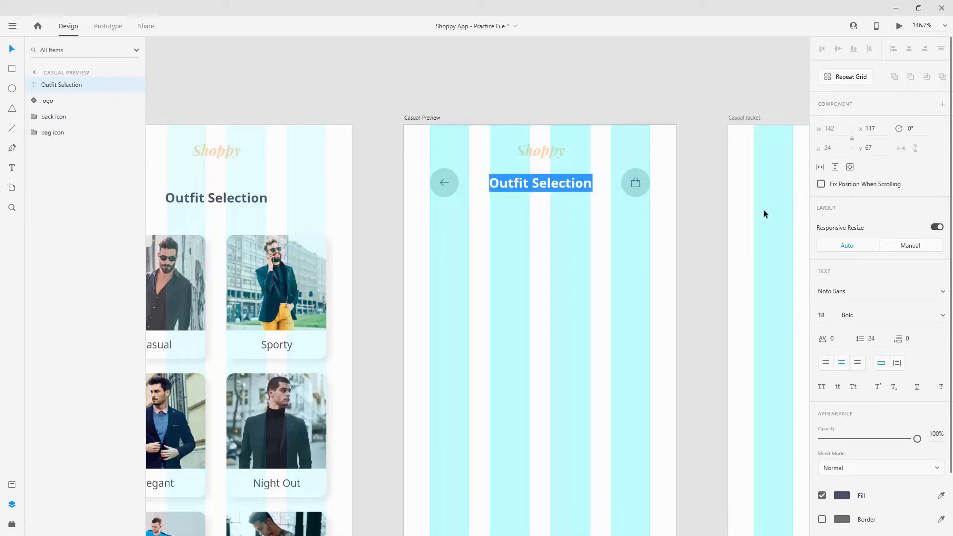
pyautogui.write('Ca')
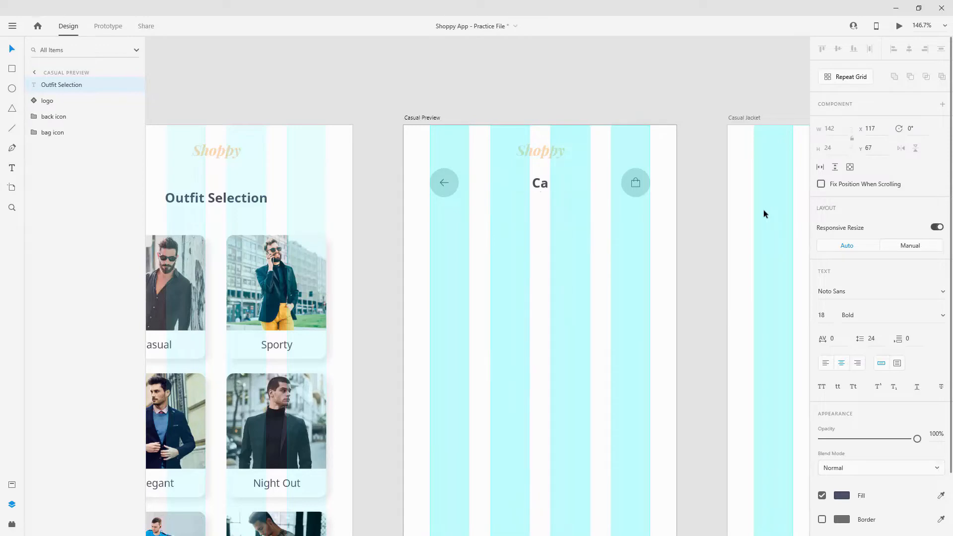
pyautogui.write('sual Outfit')
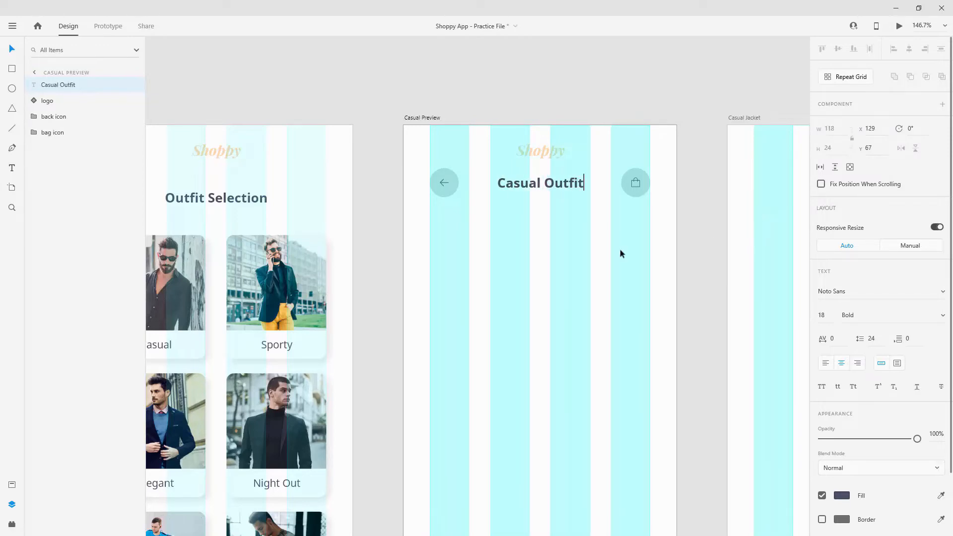
pyautogui.press('Escape')
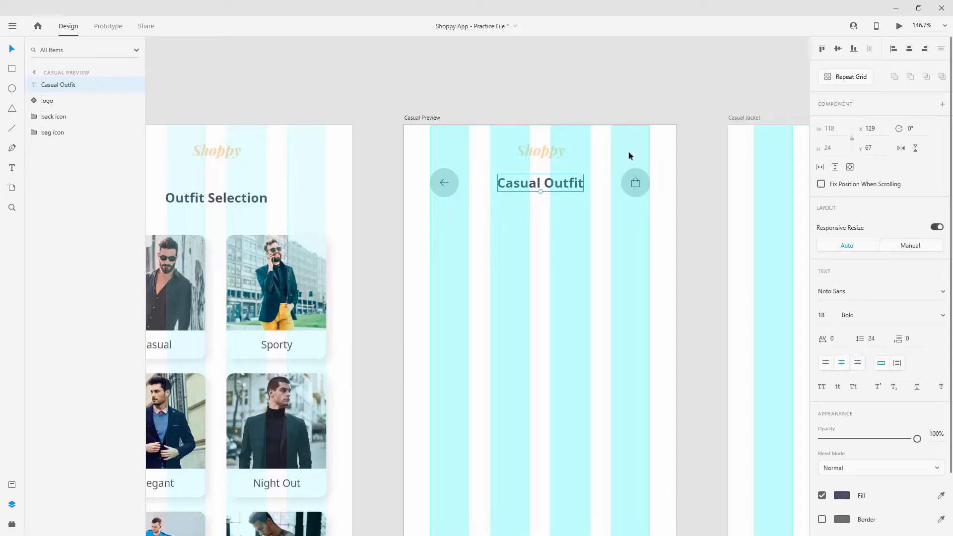
pyautogui.moveTo(574, 182); pyautogui.dragTo(573, 182)
# Move the logo above the Casual Outfit heading in the Casual Preview artboard's layer order
pyautogui.scroll(-3, 591, 204)
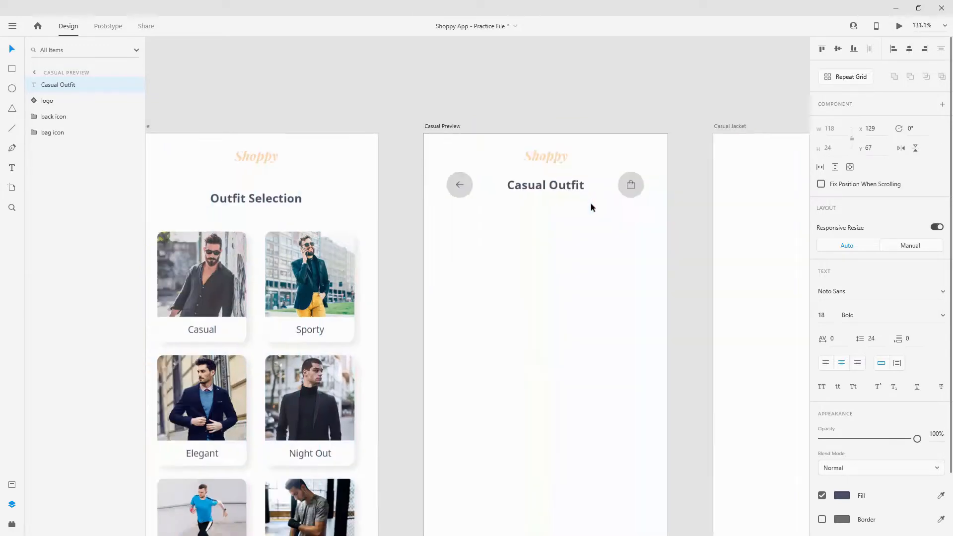
pyautogui.scroll(3, 588, 137)
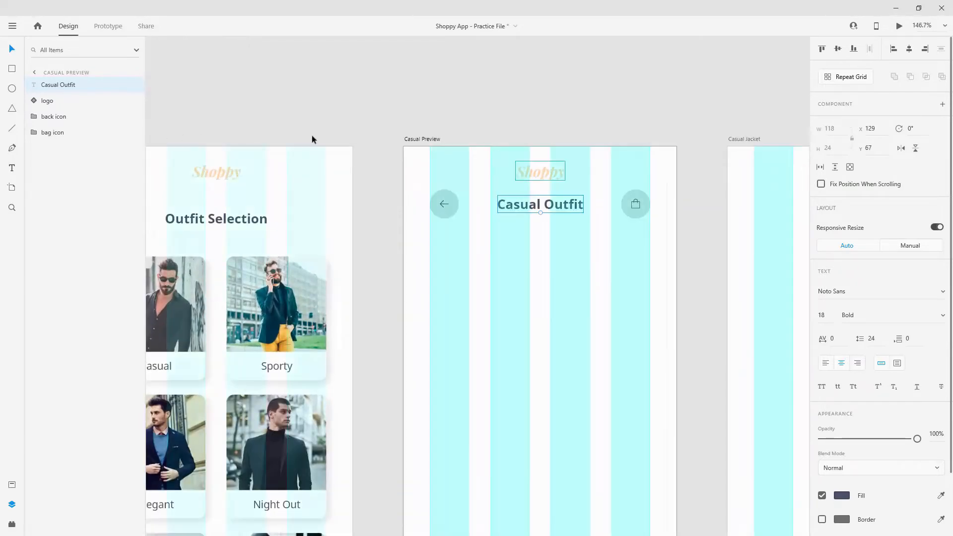
pyautogui.click(49, 100)
pyautogui.moveTo(72, 100); pyautogui.dragTo(70, 84)
pyautogui.click(61, 100)
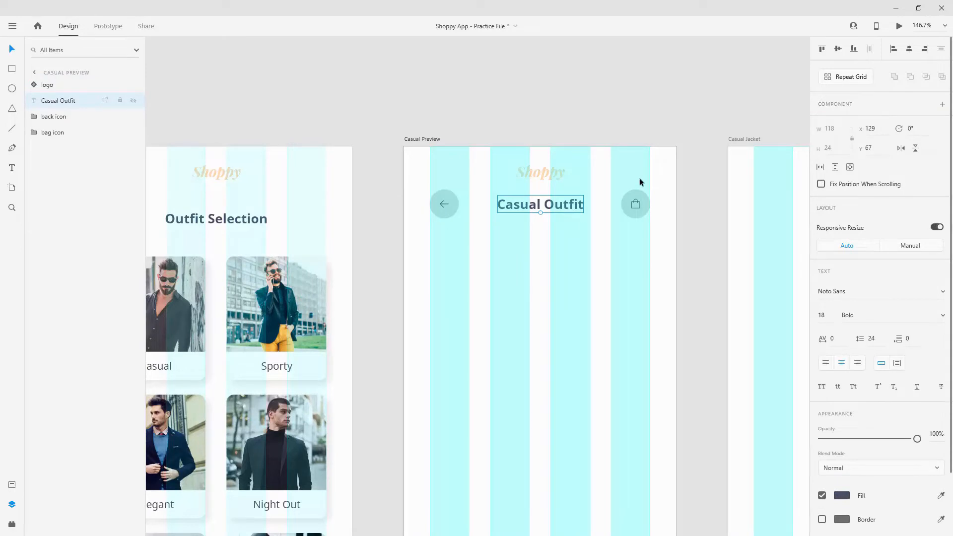
# Set the opacity of the icon_bg circle inside the bag icon group to 100%
pyautogui.scroll(8, 652, 251)
pyautogui.click(630, 251)
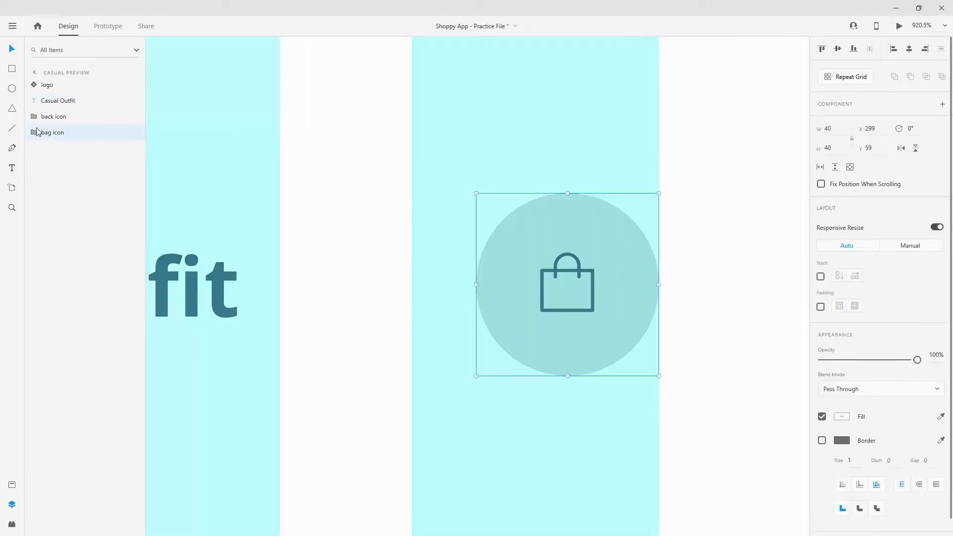
pyautogui.click(33, 132)
pyautogui.click(75, 164)
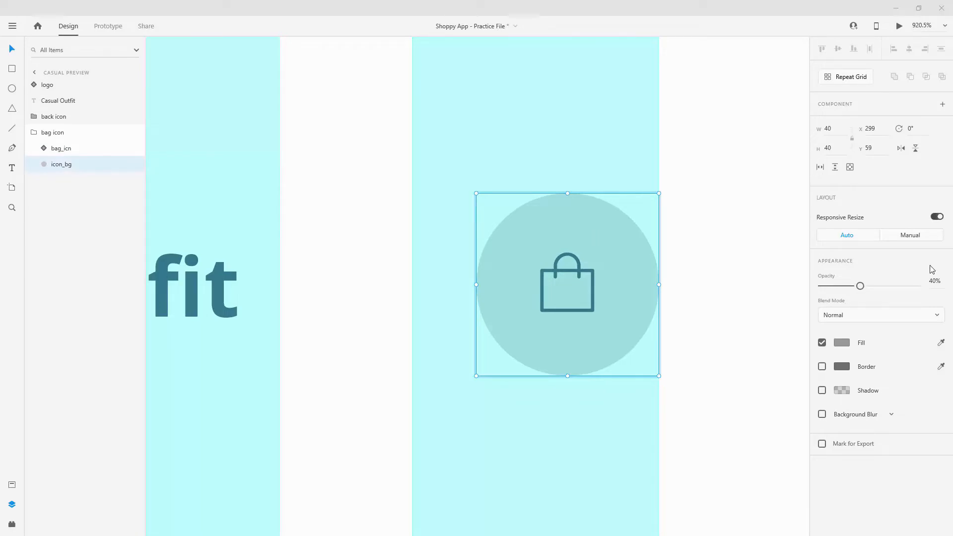
pyautogui.moveTo(861, 286); pyautogui.dragTo(917, 285)
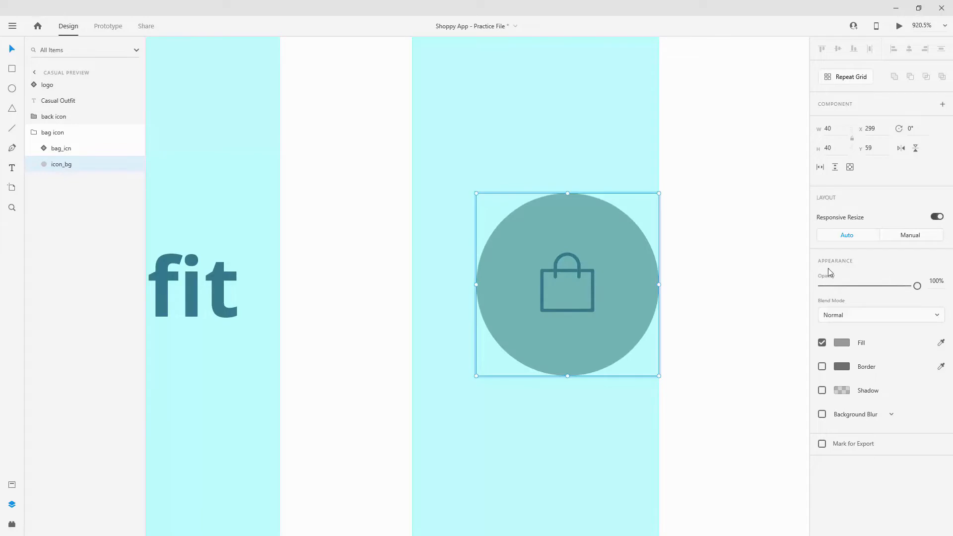
pyautogui.click(11, 484)
pyautogui.click(87, 183)
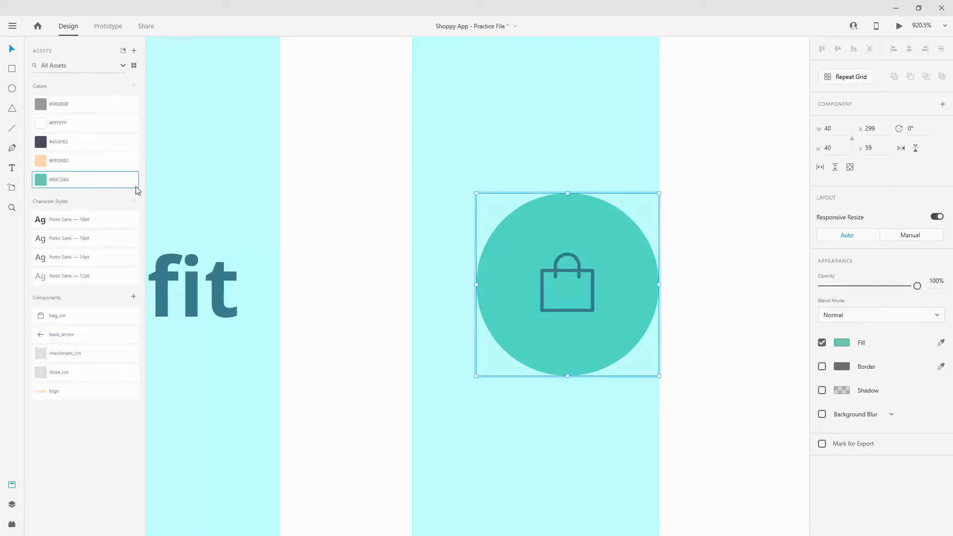
pyautogui.moveTo(477, 375); pyautogui.dragTo(604, 278)
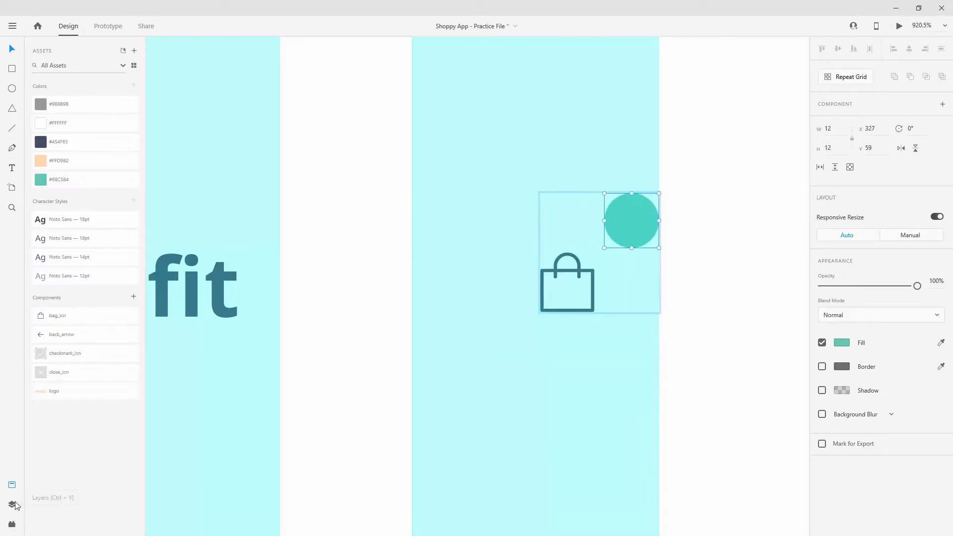
pyautogui.click(12, 505)
pyautogui.hotkey('ctrl', 'z')
pyautogui.hotkey('ctrl', 'z')
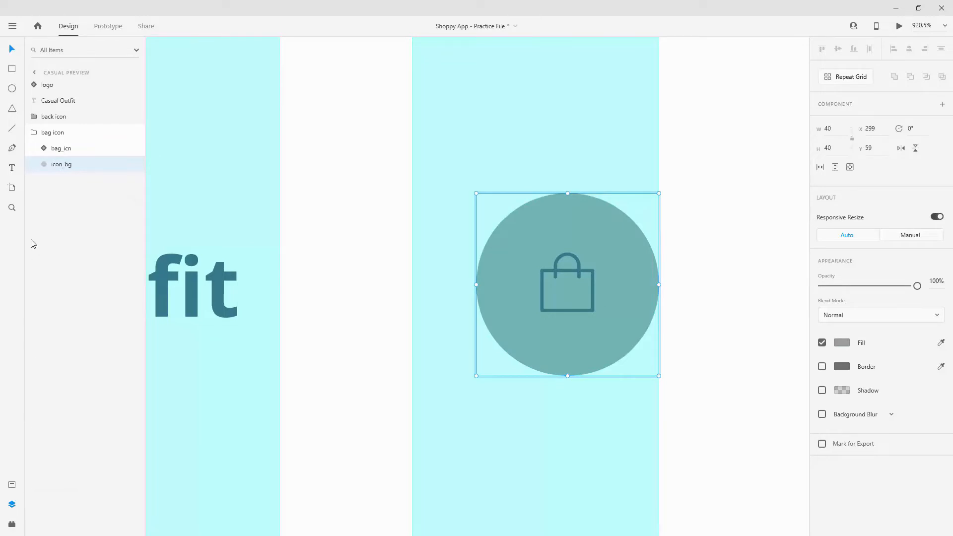
# Duplicate the bag icon's icon_bg circle and set the lower copy's opacity to 40%
pyautogui.hotkey('ctrl', 'd')
pyautogui.click(73, 155)
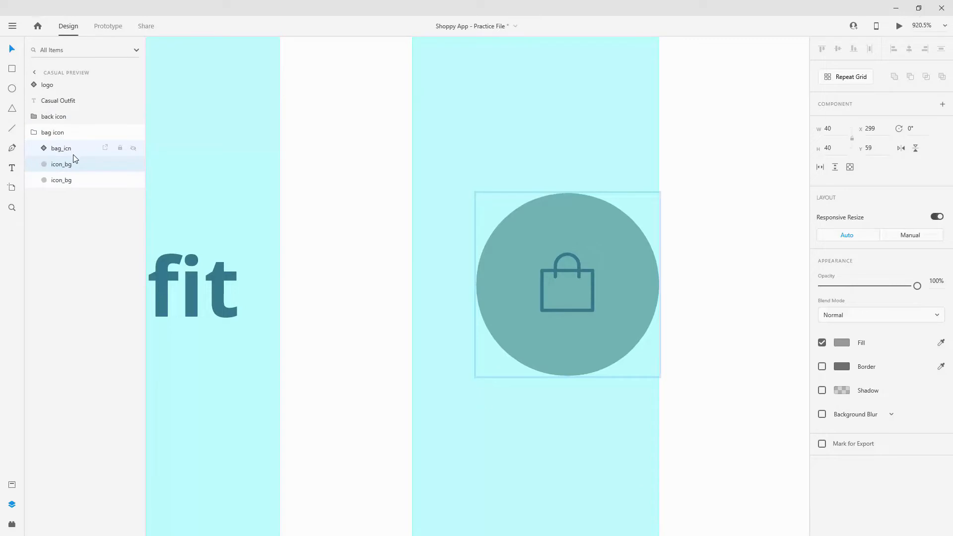
pyautogui.click(84, 184)
pyautogui.press('4')
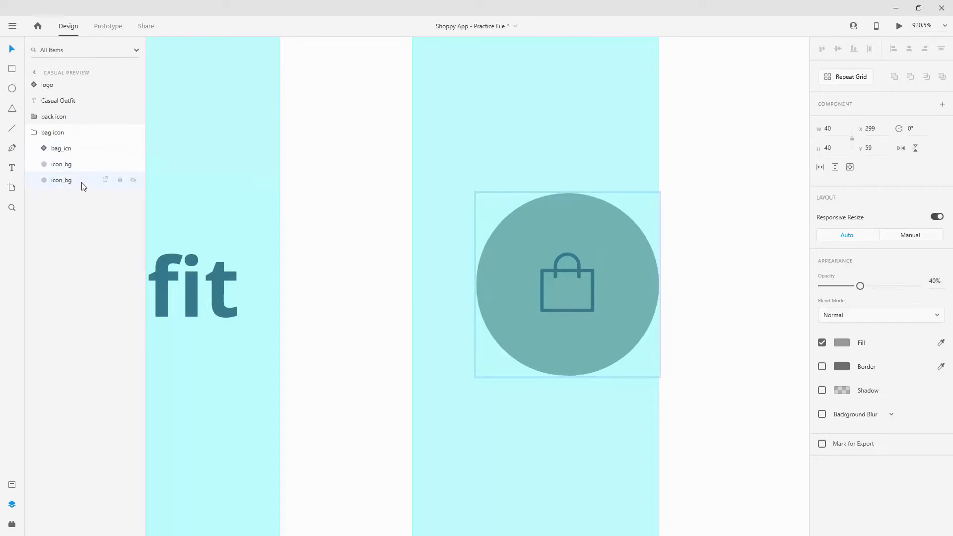
# Rename the upper icon_bg circle to cart_items_bg and fill it with the saved green colour
pyautogui.click(66, 168)
pyautogui.doubleClick(66, 169)
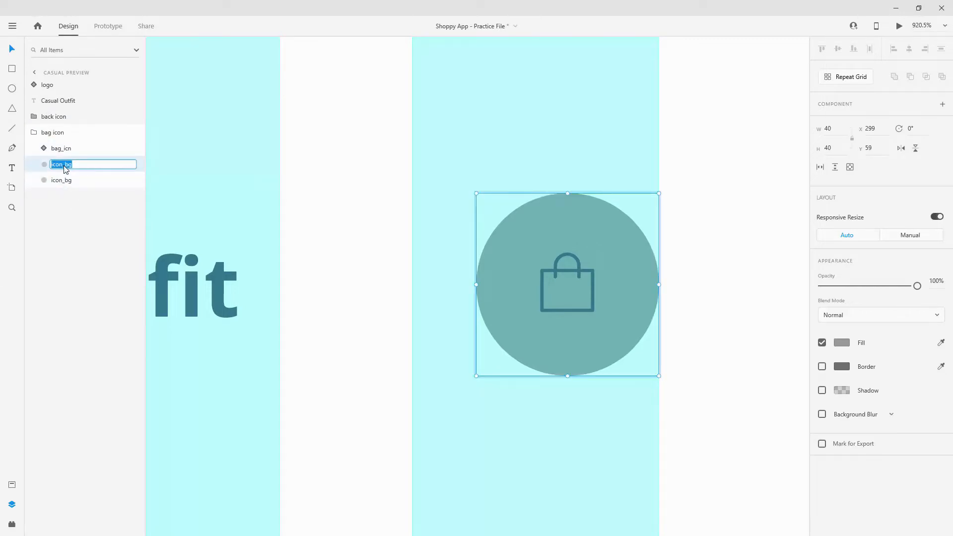
pyautogui.write('cart_items_bg')
pyautogui.press('Return')
pyautogui.click(12, 484)
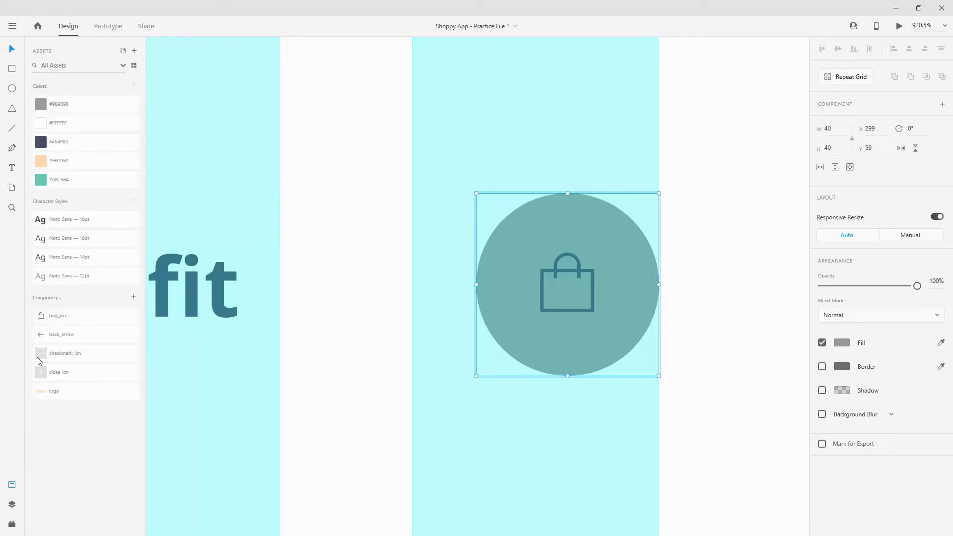
pyautogui.click(75, 183)
pyautogui.click(12, 504)
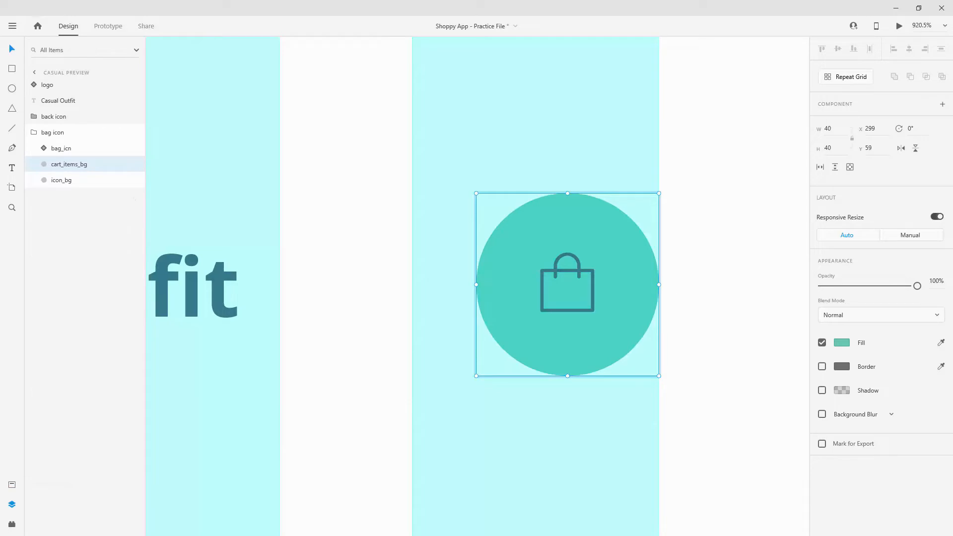
# Resize the cart_items_bg circle to 20 by 20 and place it over the bag circle's upper-right edge at X 319, Y 49
pyautogui.click(837, 128)
pyautogui.write('20')
pyautogui.press('Tab')
pyautogui.write('20')
pyautogui.press('Tab')
pyautogui.moveTo(522, 221); pyautogui.dragTo(624, 193)
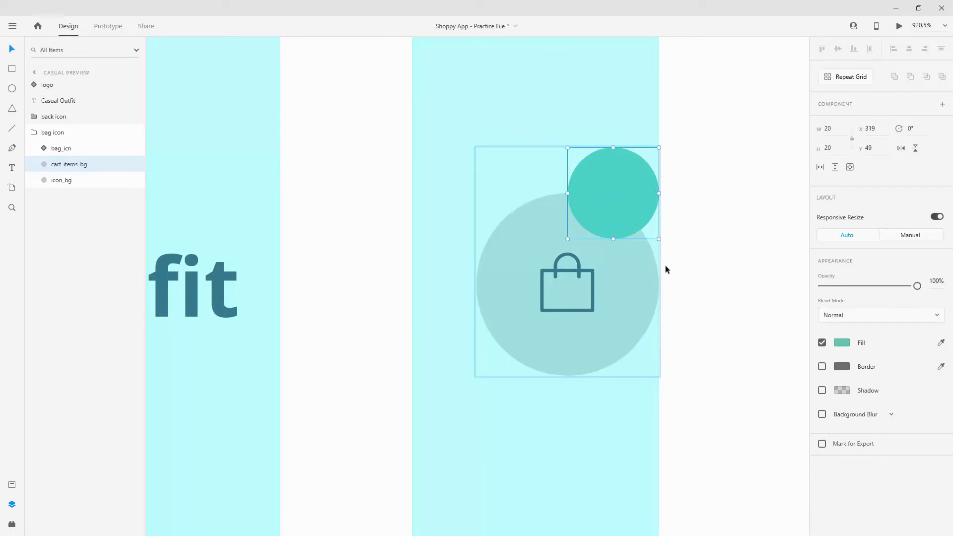
# Duplicate the Casual Outfit heading near the bag icon and apply the Noto Sans 12pt character style to the copy
pyautogui.click(198, 270)
pyautogui.hotkey('ctrl', 'd')
pyautogui.moveTo(198, 266); pyautogui.dragTo(607, 117)
pyautogui.click(12, 484)
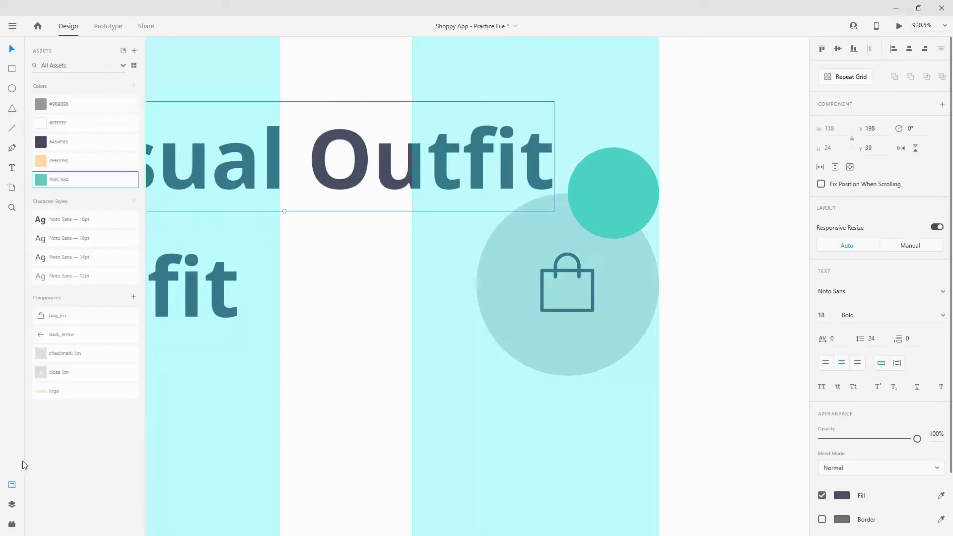
pyautogui.click(74, 276)
pyautogui.click(12, 504)
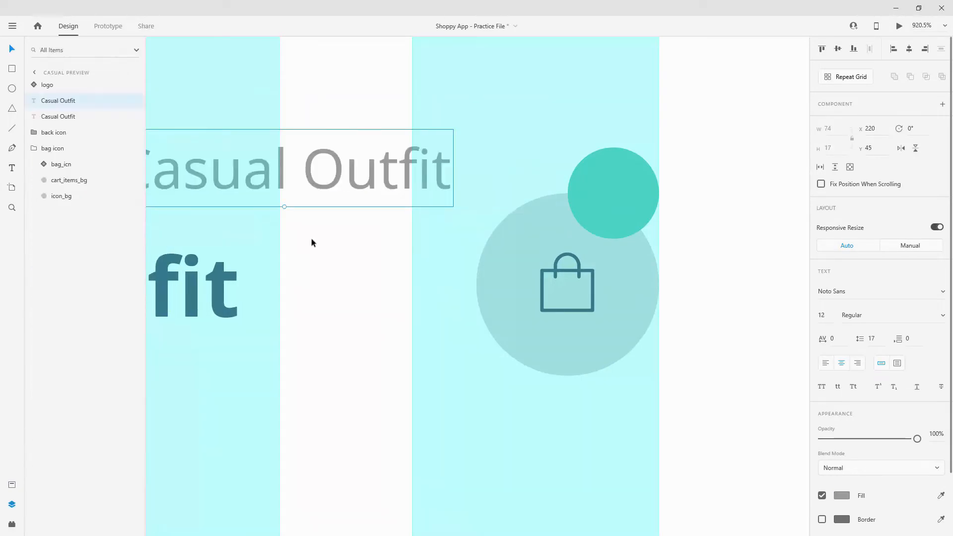
# Move the small text copy onto the green circle and change its text to "0"
pyautogui.moveTo(336, 161); pyautogui.dragTo(652, 183)
pyautogui.doubleClick(653, 187)
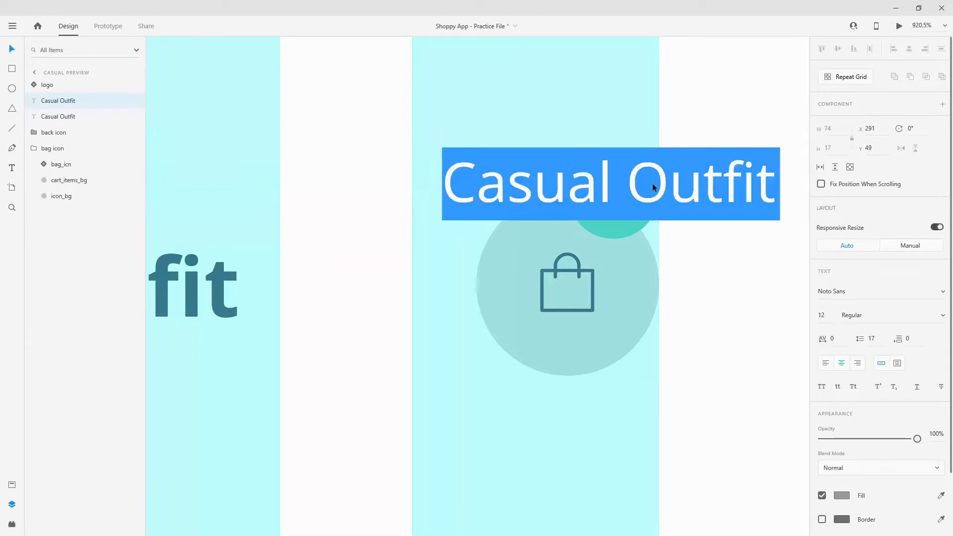
pyautogui.write('0')
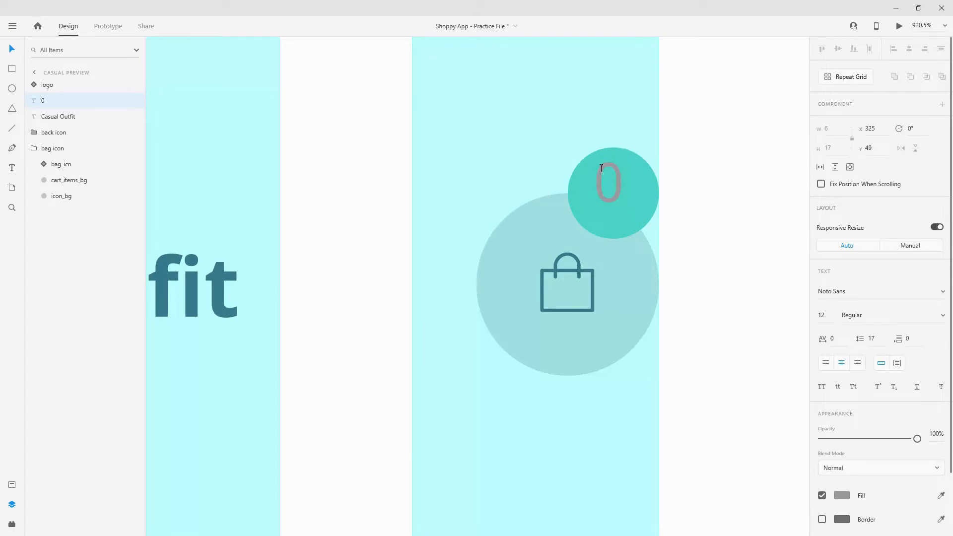
pyautogui.press('Escape')
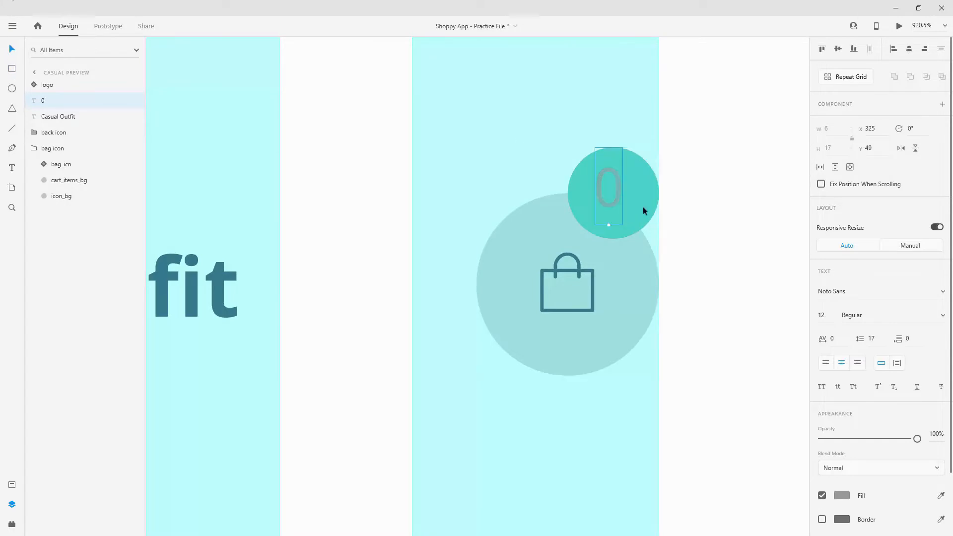
pyautogui.moveTo(618, 186); pyautogui.dragTo(621, 189)
# Move the 0 layer into the bag icon group above cart_items_bg and centre it on the green circle
pyautogui.moveTo(77, 103); pyautogui.dragTo(72, 174)
pyautogui.keyDown('shift'); pyautogui.click(133, 180); pyautogui.keyUp('shift')
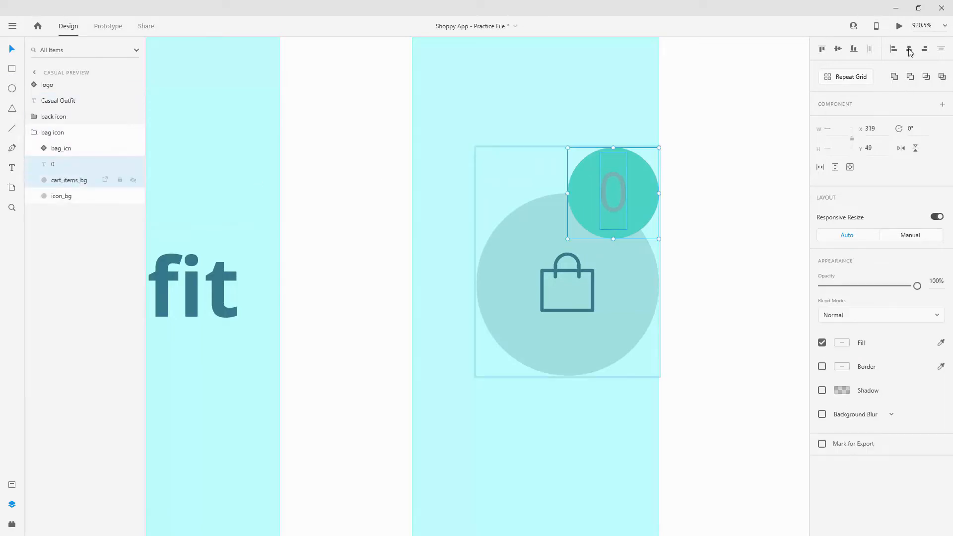
pyautogui.click(838, 48)
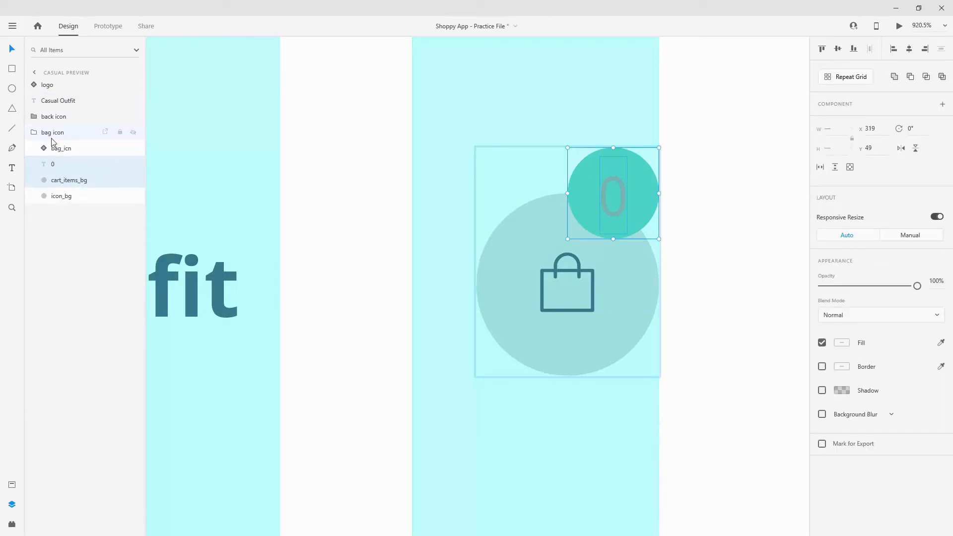
# Fill the 0 on the green circle with the saved white colour #FFFFFF
pyautogui.click(62, 163)
pyautogui.click(11, 484)
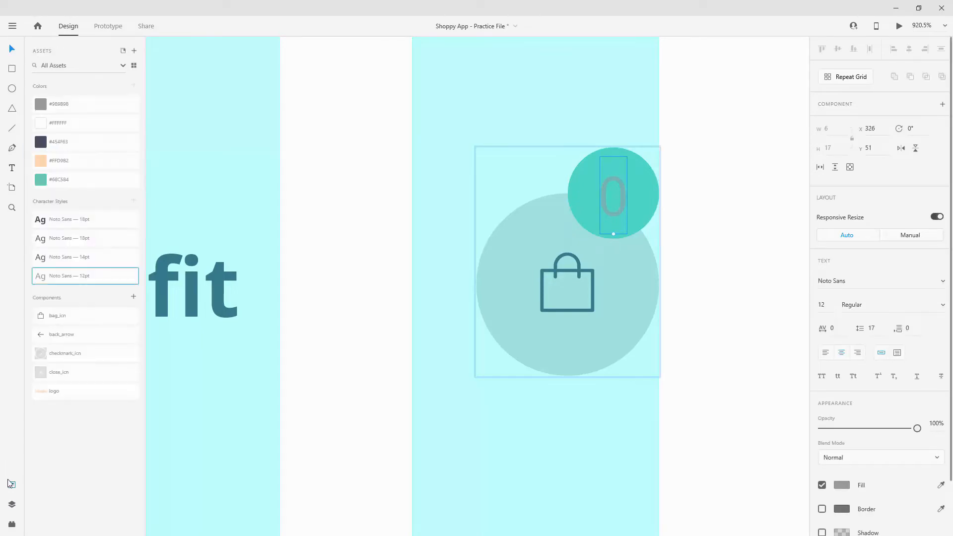
pyautogui.click(58, 122)
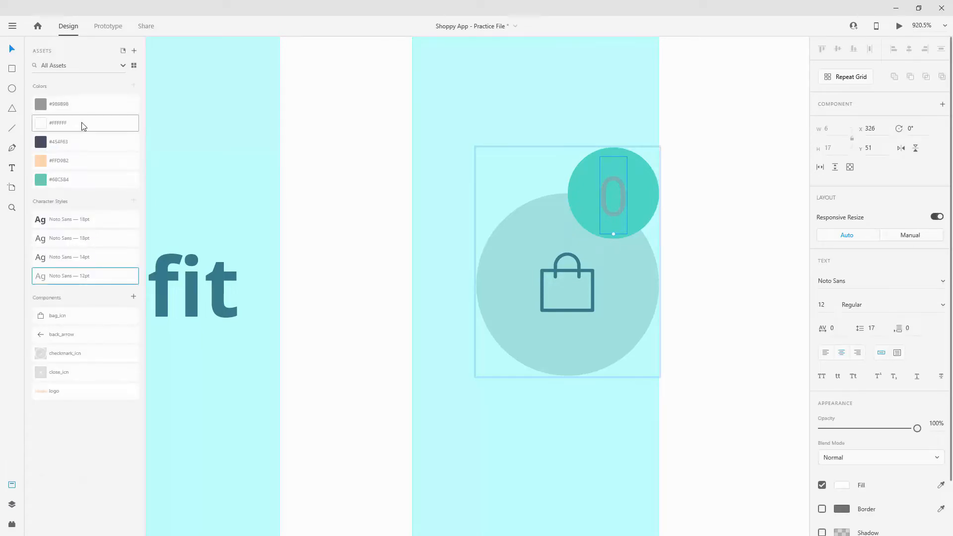
pyautogui.click(12, 504)
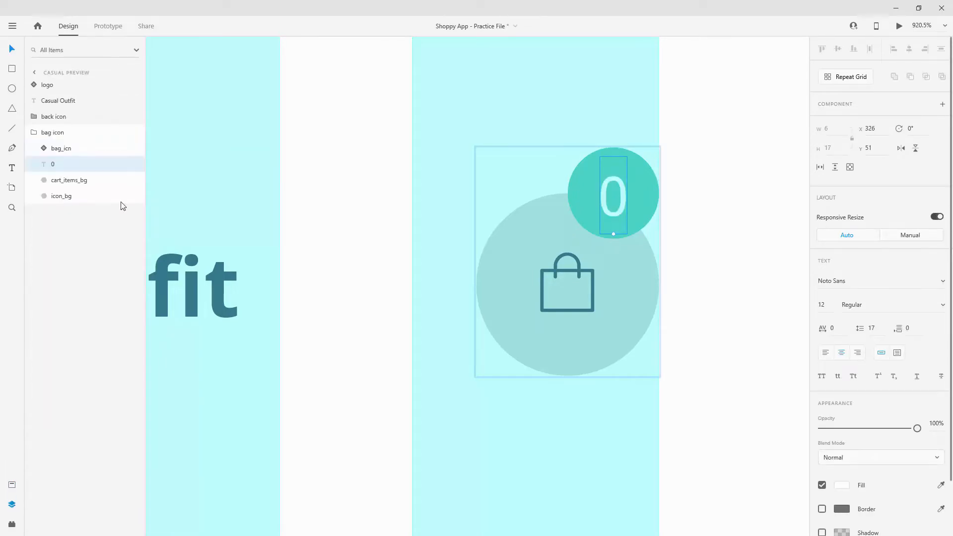
# Group the 0 with the cart_items_bg circle and name the group cart_items
pyautogui.keyDown('shift'); pyautogui.click(69, 182); pyautogui.keyUp('shift')
pyautogui.hotkey('ctrl', 'g')
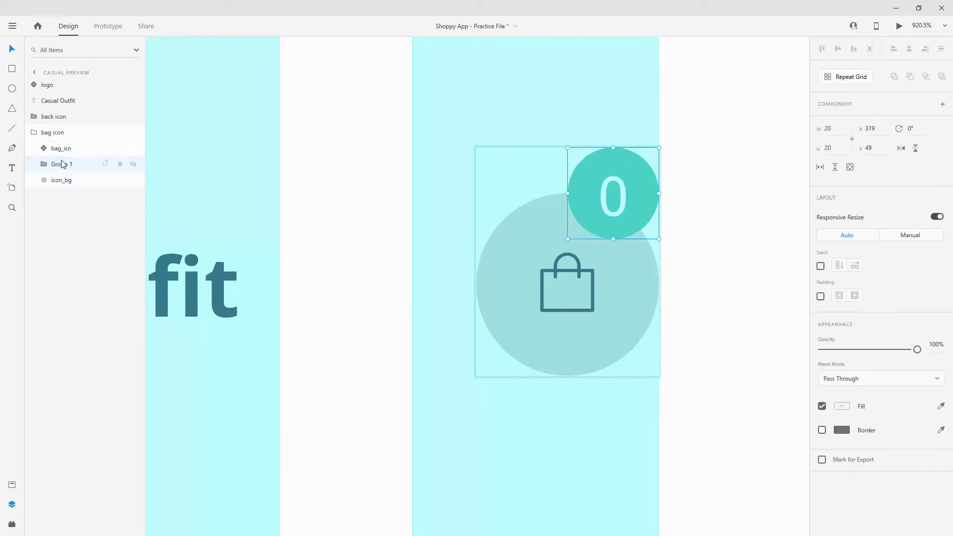
pyautogui.doubleClick(62, 165)
pyautogui.write('cart')
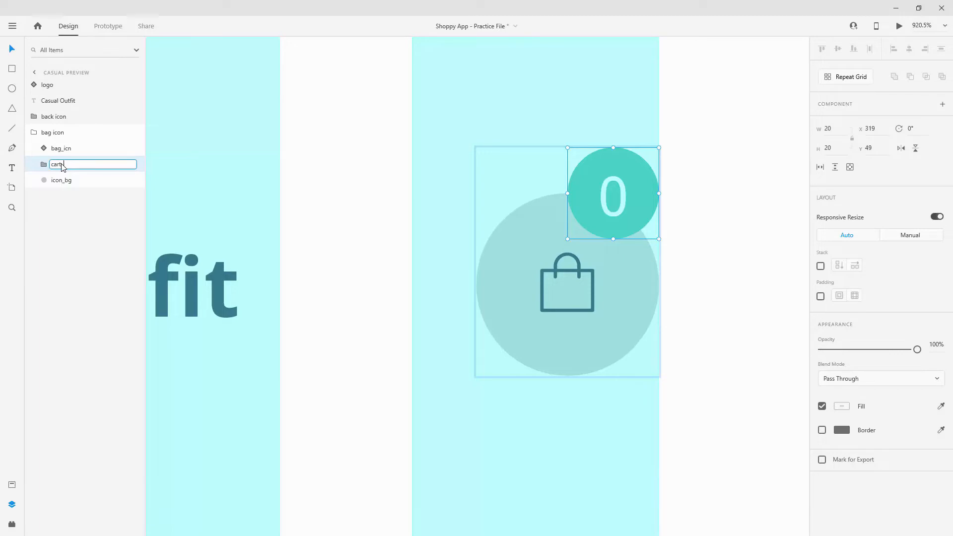
pyautogui.write('_items')
pyautogui.press('Return')
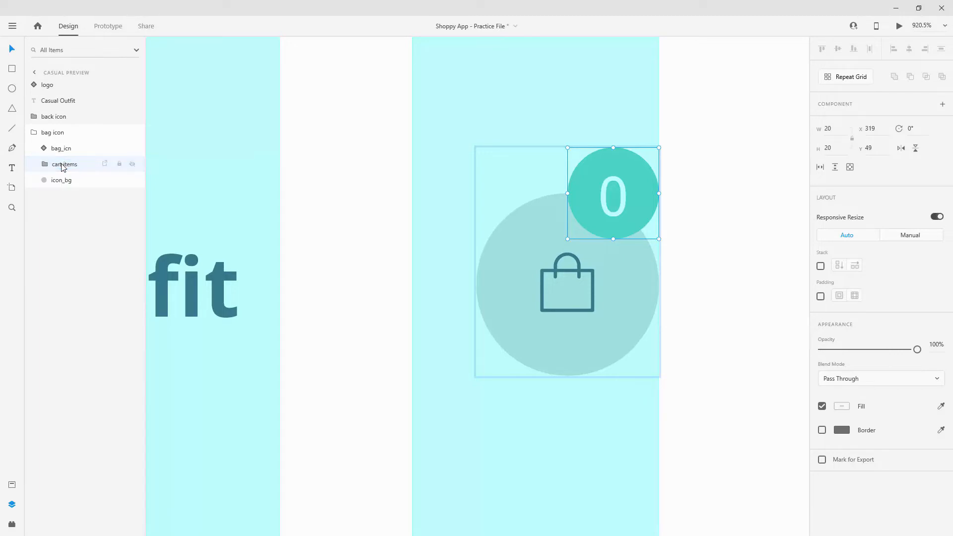
# Collapse the bag icon group in the layer list and select the whole group
pyautogui.moveTo(63, 167); pyautogui.dragTo(47, 147)
pyautogui.click(42, 134)
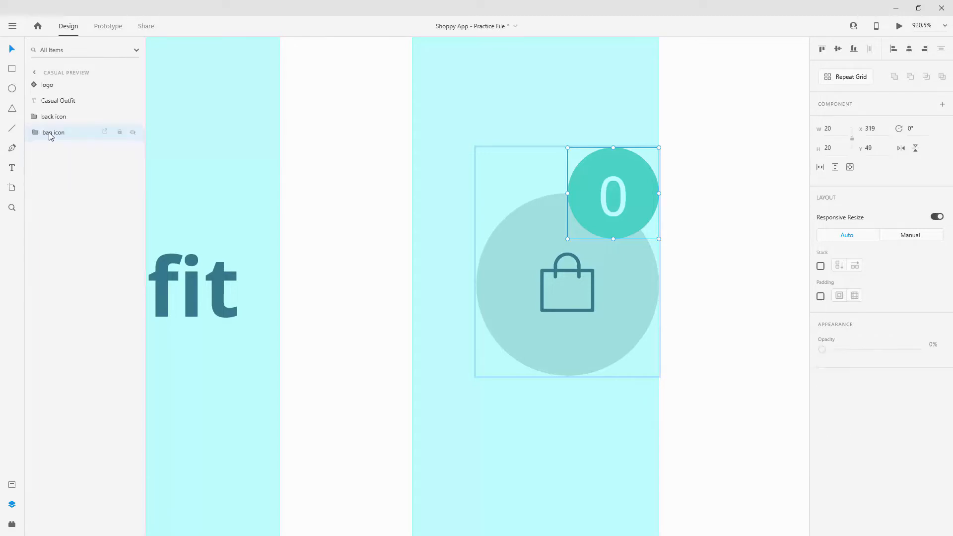
pyautogui.scroll(-5, 687, 178)
pyautogui.scroll(-1, 687, 182)
pyautogui.hotkey('ctrl', 'shift', "'")
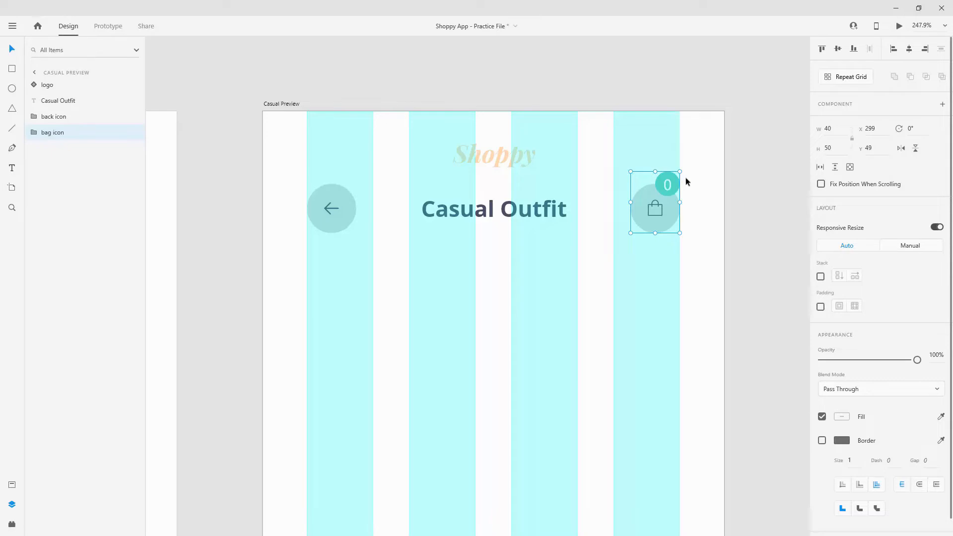
# Hide the layout grid on the Casual Preview artboard
pyautogui.click(271, 103)
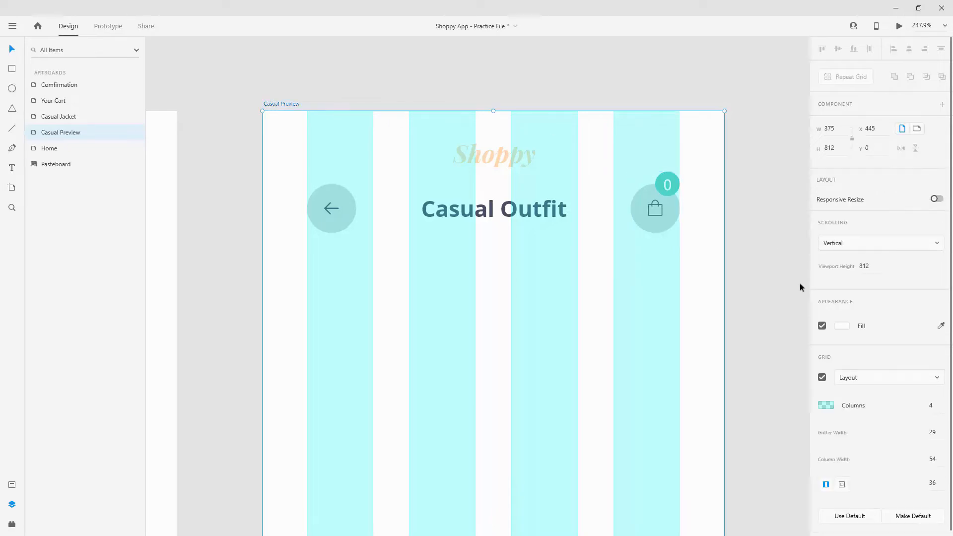
pyautogui.click(822, 378)
# Set the badge's 0 to font size 8 and move it up to the centre of the green circle
pyautogui.scroll(5, 707, 171)
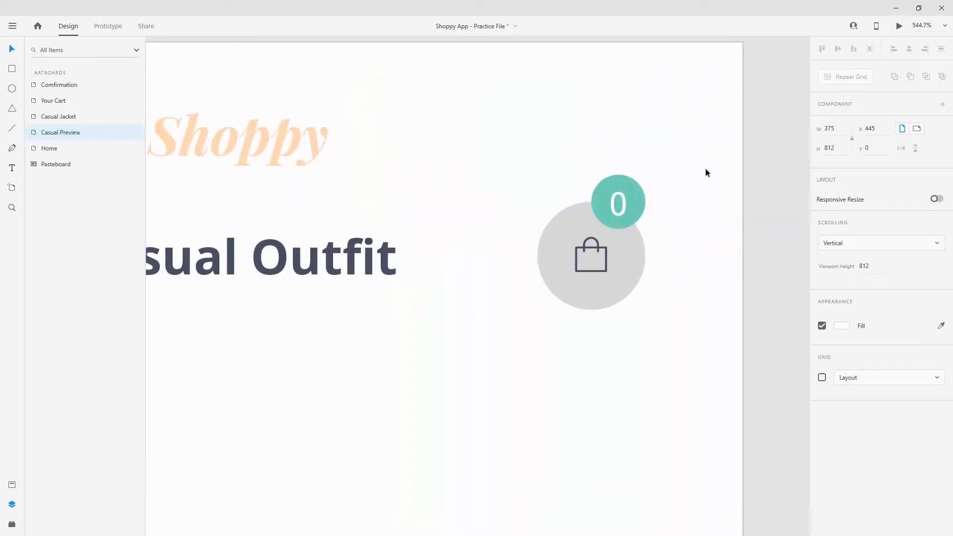
pyautogui.scroll(3, 707, 172)
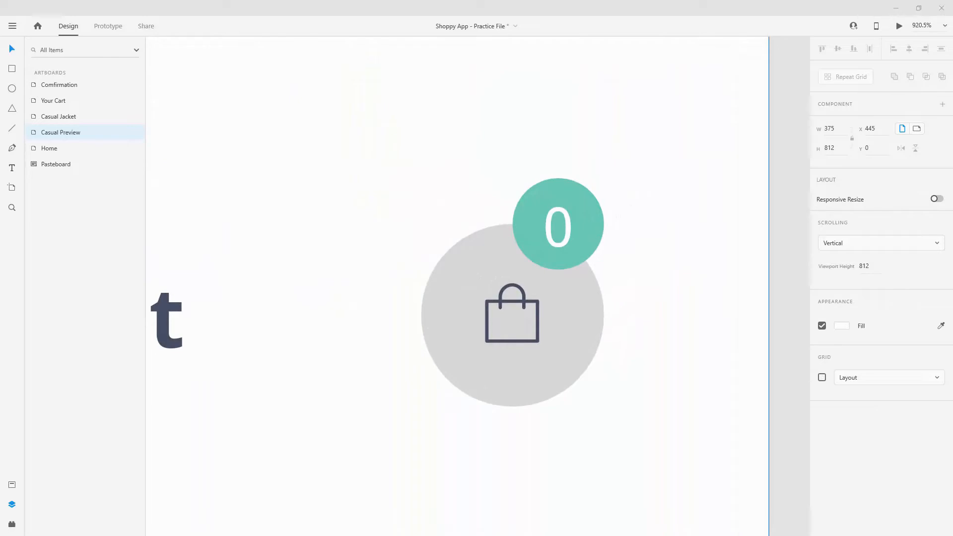
pyautogui.click(571, 220)
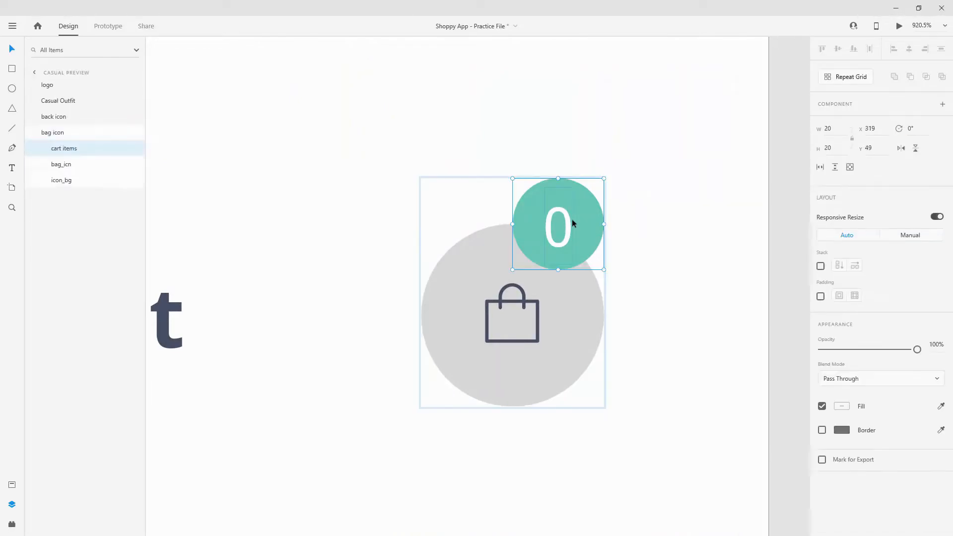
pyautogui.doubleClick(560, 222)
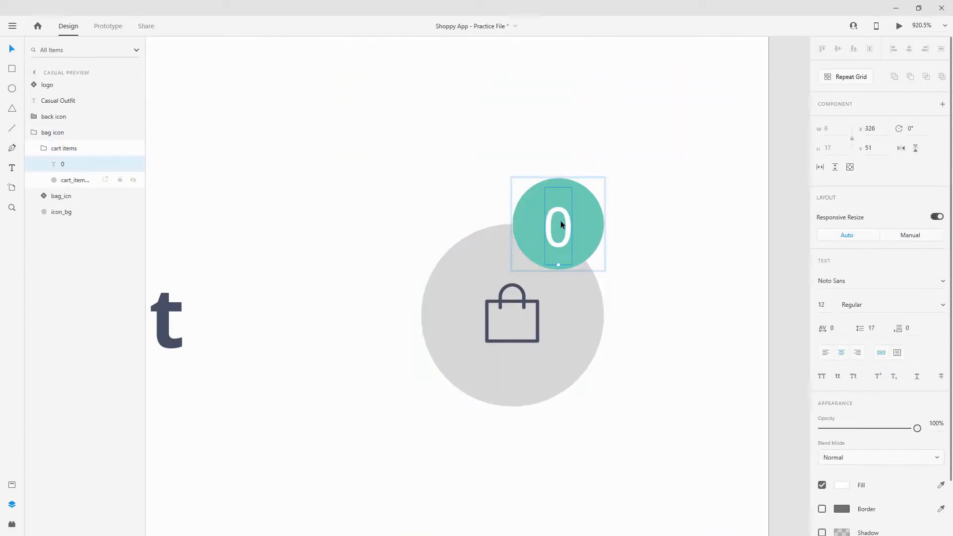
pyautogui.click(828, 303)
pyautogui.write('8')
pyautogui.press('Return')
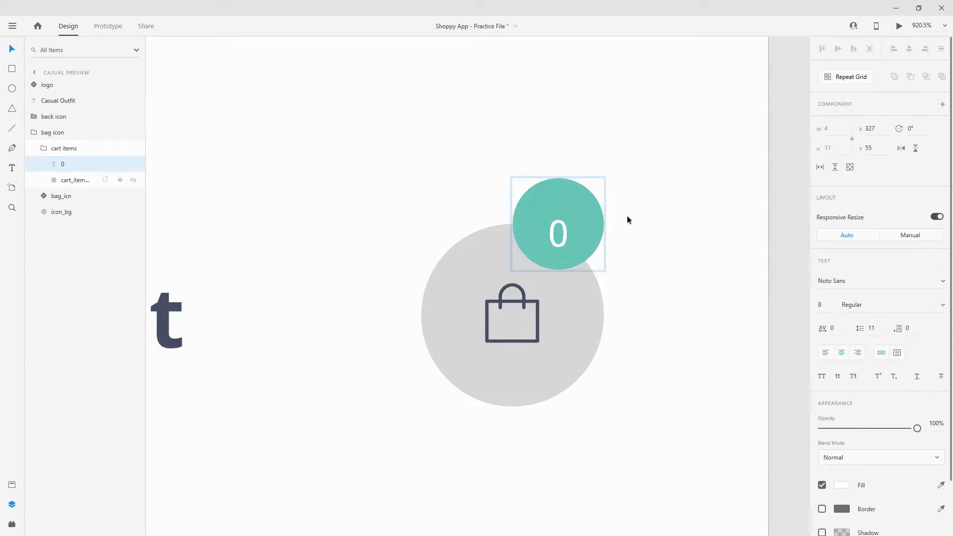
pyautogui.moveTo(561, 230); pyautogui.dragTo(557, 222)
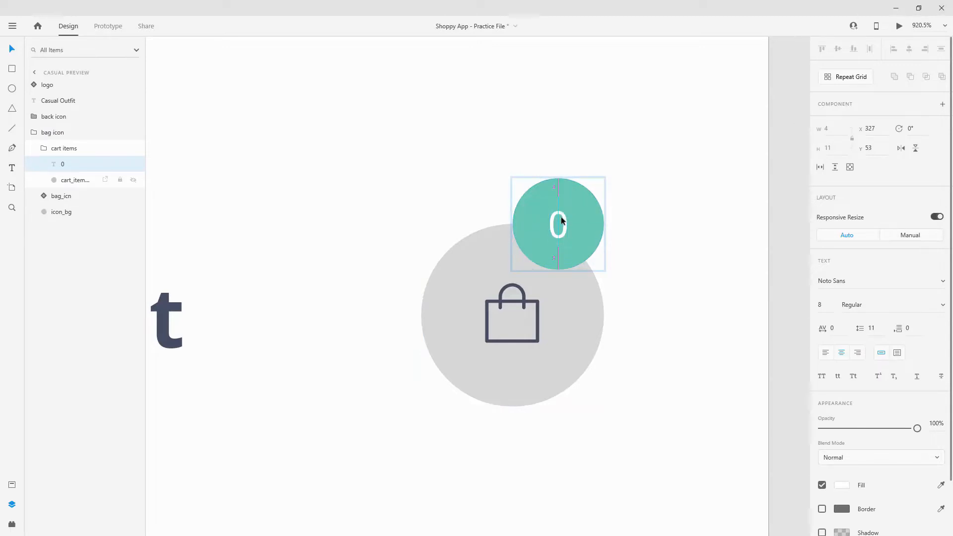
pyautogui.press('Up')
# Save the badge text's Noto Sans 8 pt formatting as a character style, then return to the layer list with the whole bag icon group selected
pyautogui.scroll(-5, 565, 225)
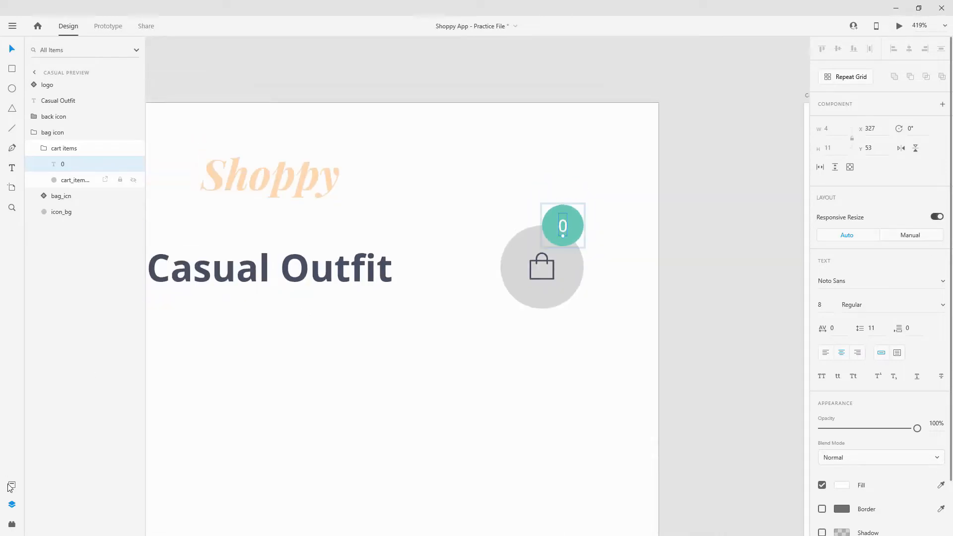
pyautogui.click(11, 486)
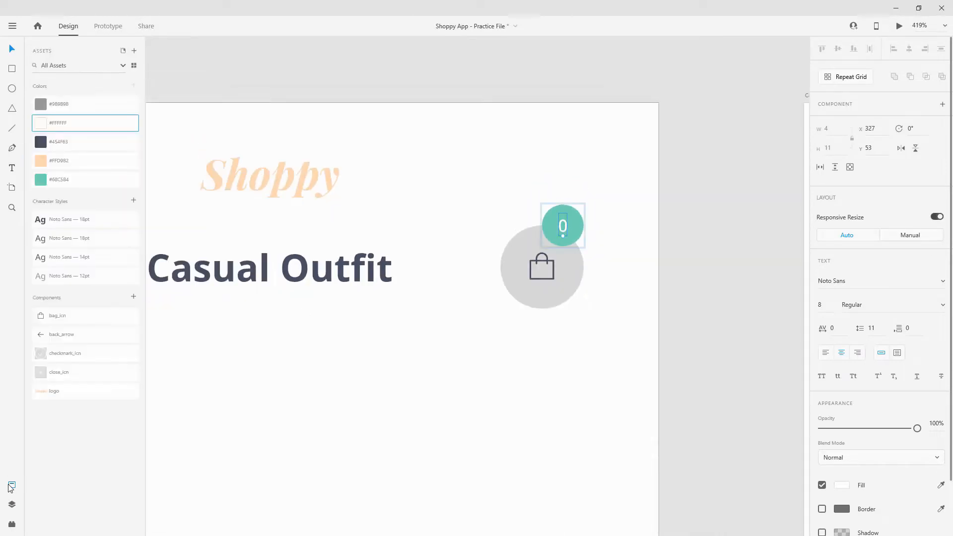
pyautogui.click(133, 200)
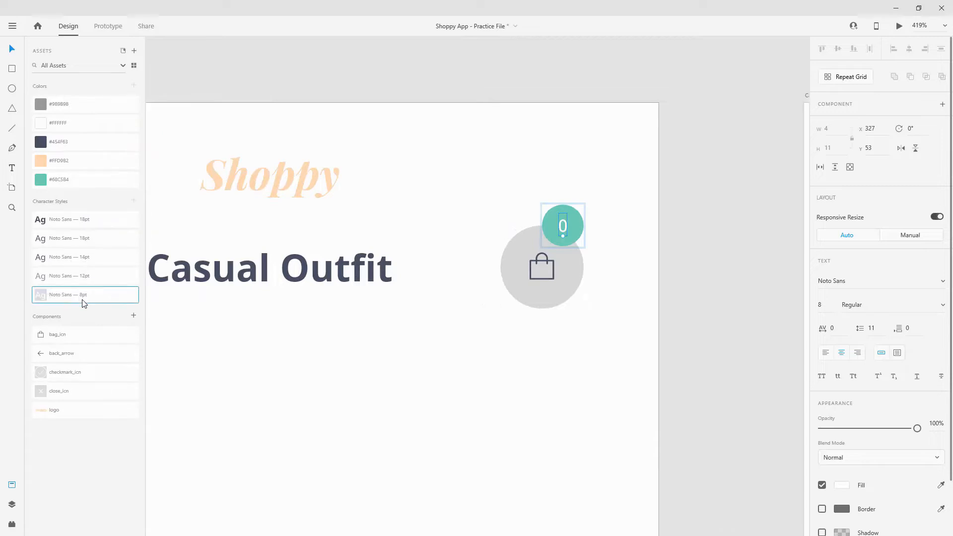
pyautogui.click(12, 504)
pyautogui.press('Escape')
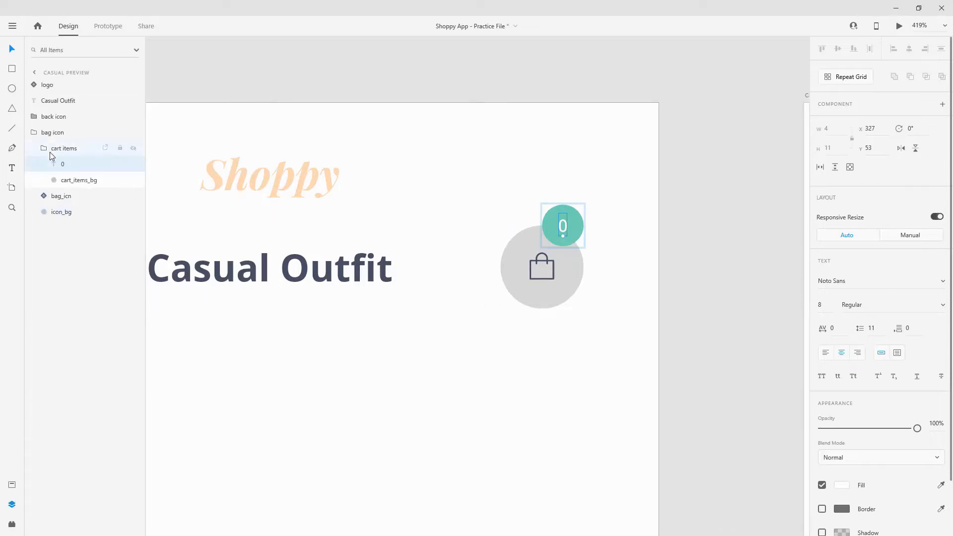
pyautogui.press('Escape')
# Draw a borderless rectangle about 375 by 629 across the full width of the Casual Preview artboard, starting at its upper edge
pyautogui.scroll(-5, 728, 270)
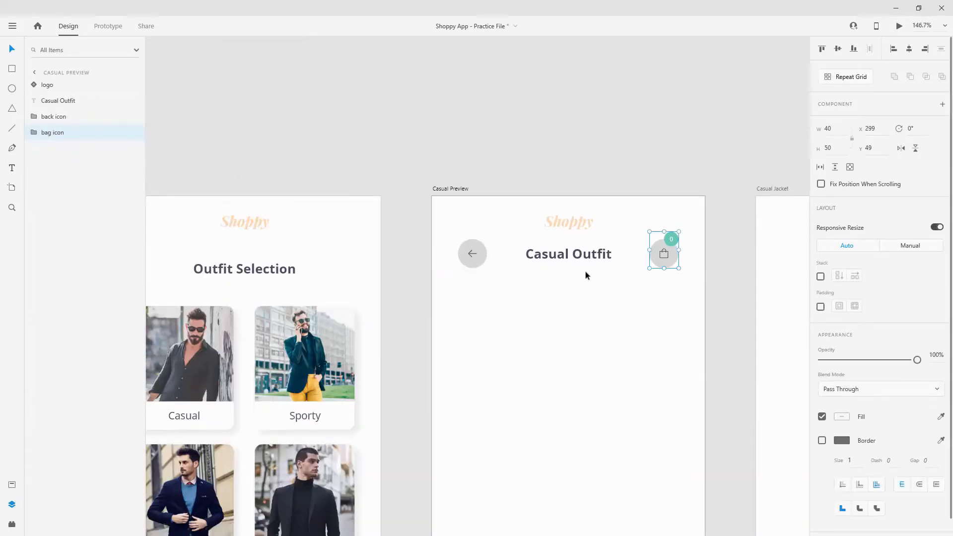
pyautogui.scroll(-3, 466, 260)
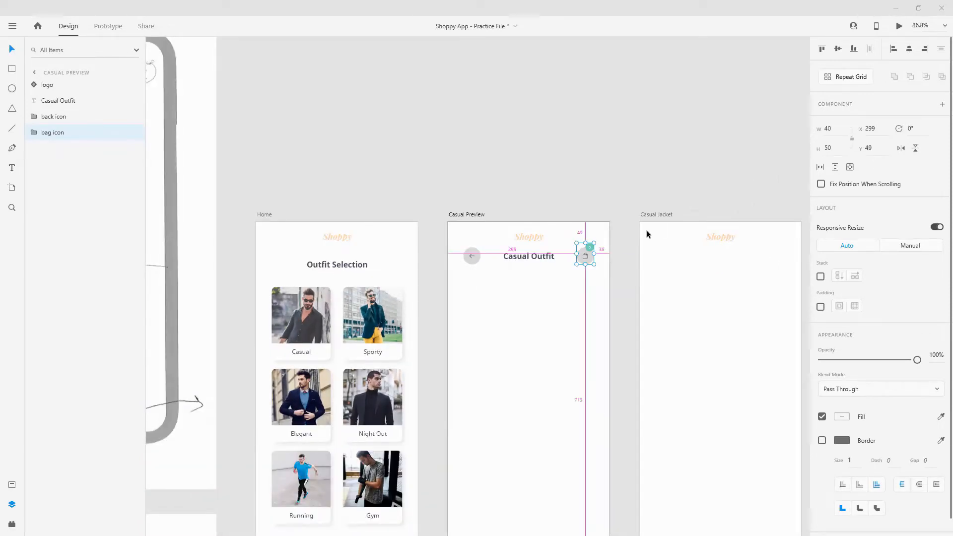
pyautogui.scroll(-3, 640, 235)
pyautogui.scroll(-2, 590, 279)
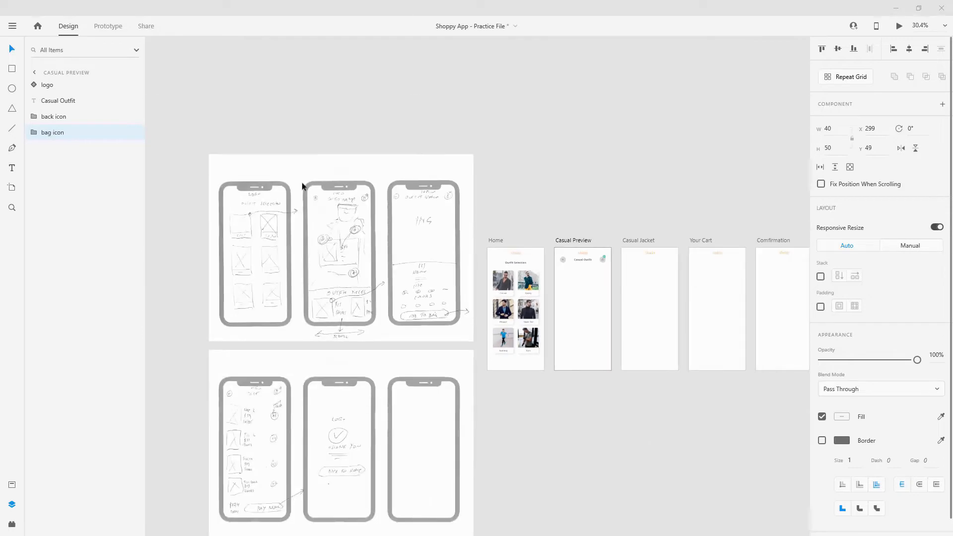
pyautogui.scroll(4, 555, 279)
pyautogui.scroll(1, 545, 275)
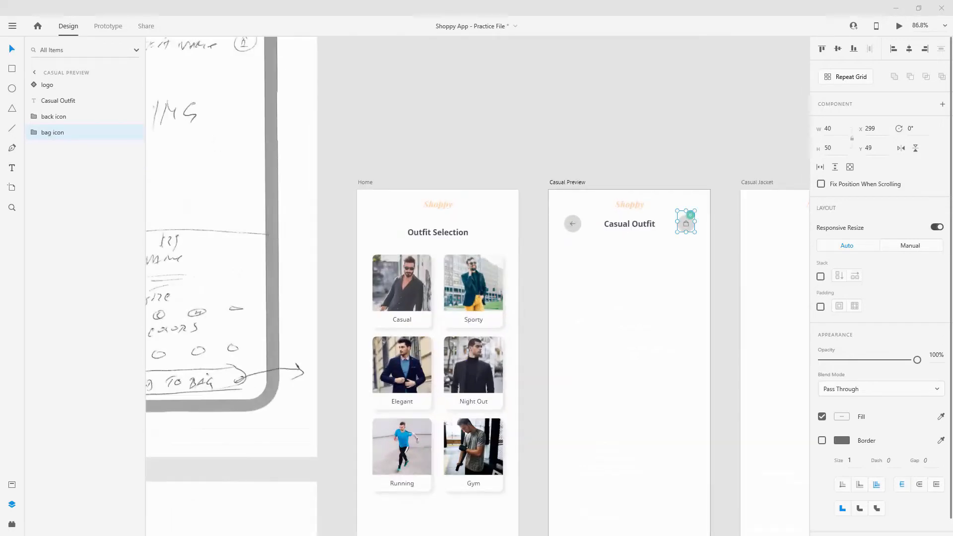
pyautogui.click(12, 69)
pyautogui.moveTo(549, 188); pyautogui.dragTo(710, 460)
pyautogui.click(822, 401)
# Fill the new rectangle with the light grey #DDDDDD
pyautogui.click(847, 377)
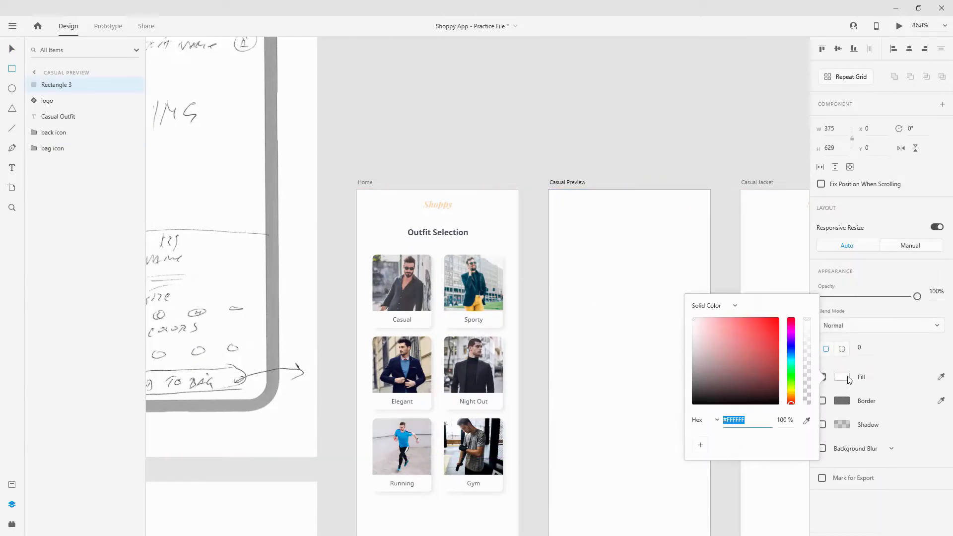
pyautogui.write('#DDDDDD')
pyautogui.press('Return')
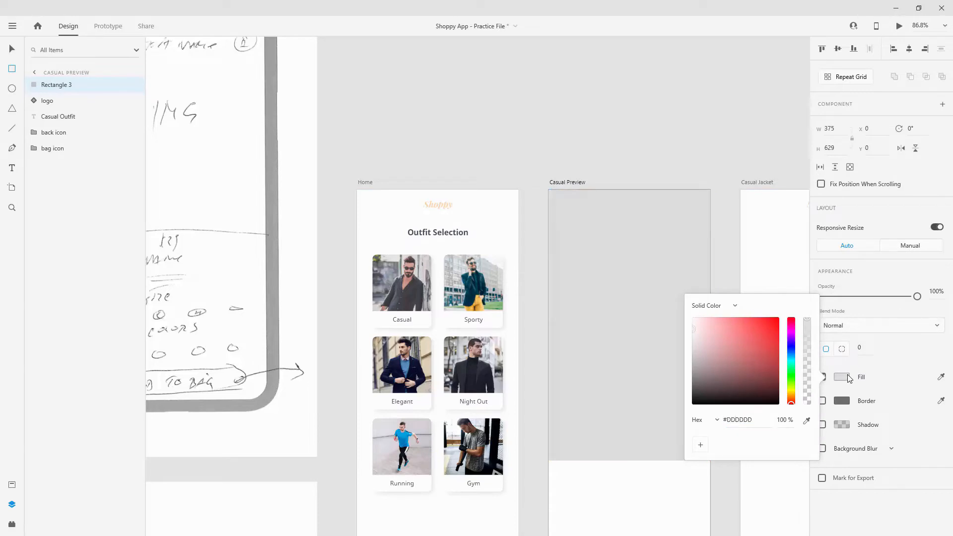
# Rename the grey rectangle outfit_img and move it below the bag icon group in the layer order
pyautogui.click(12, 49)
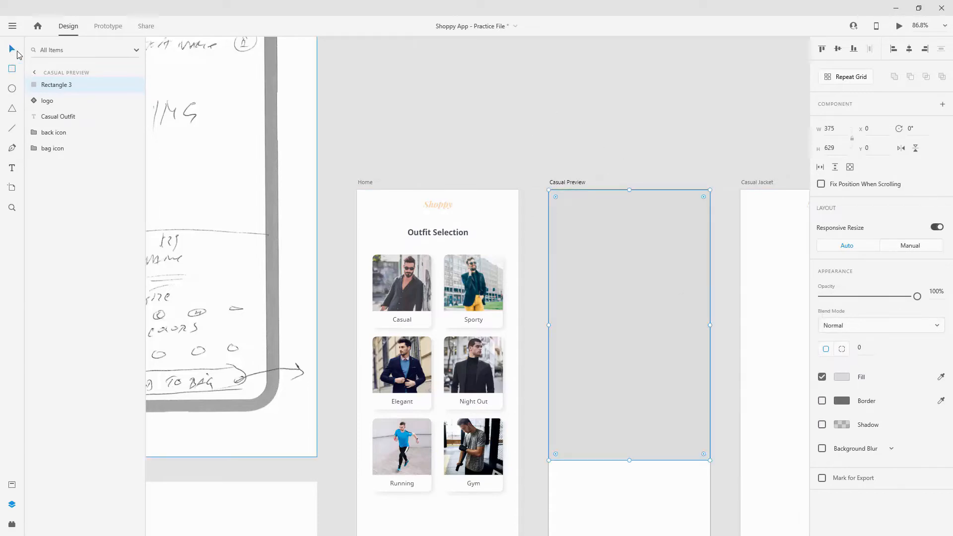
pyautogui.doubleClick(57, 84)
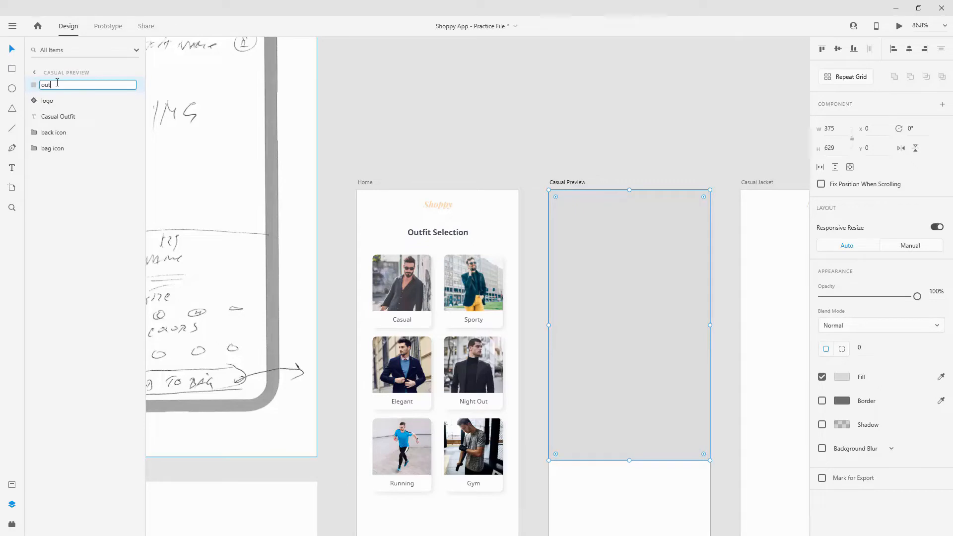
pyautogui.write('g')
pyautogui.press('Return')
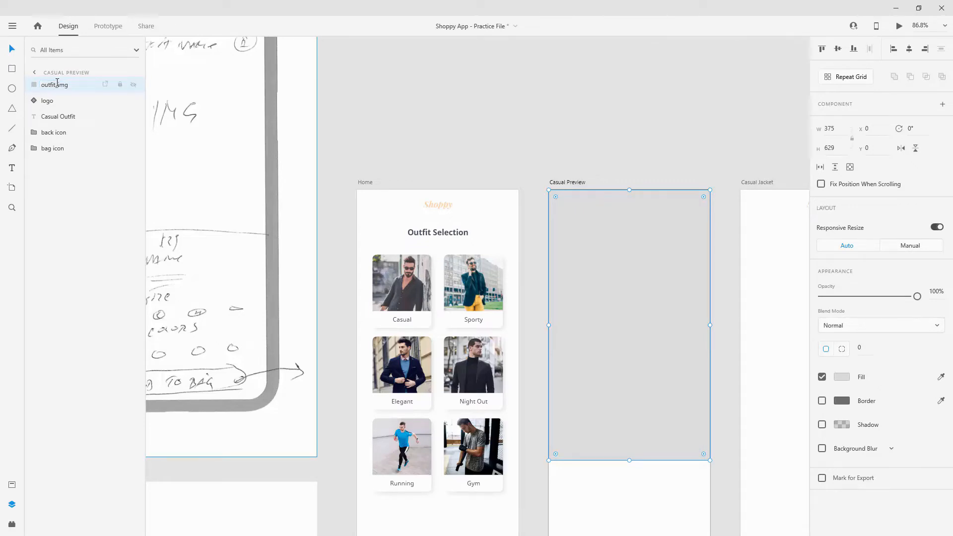
pyautogui.moveTo(58, 86); pyautogui.dragTo(62, 163)
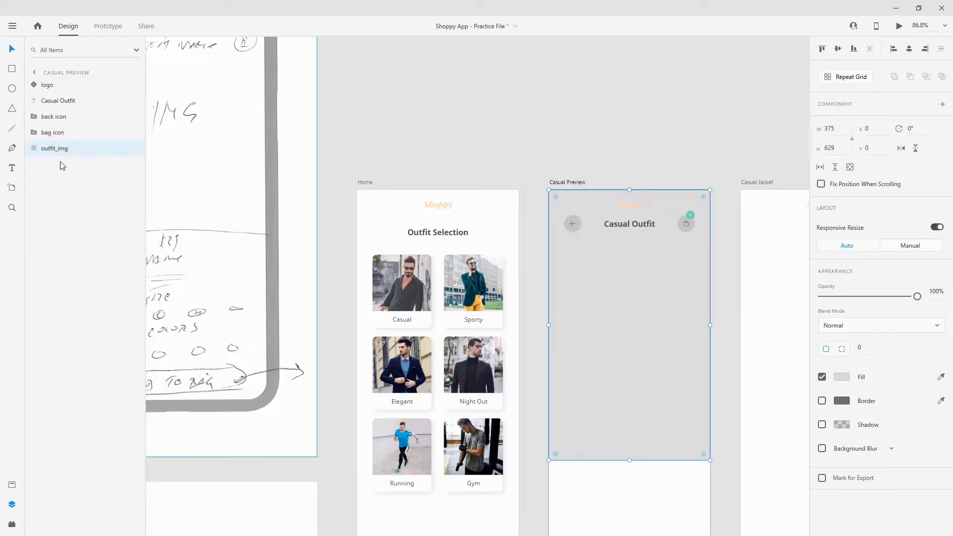
# Set the height of the outfit_img rectangle to 609
pyautogui.click(838, 148)
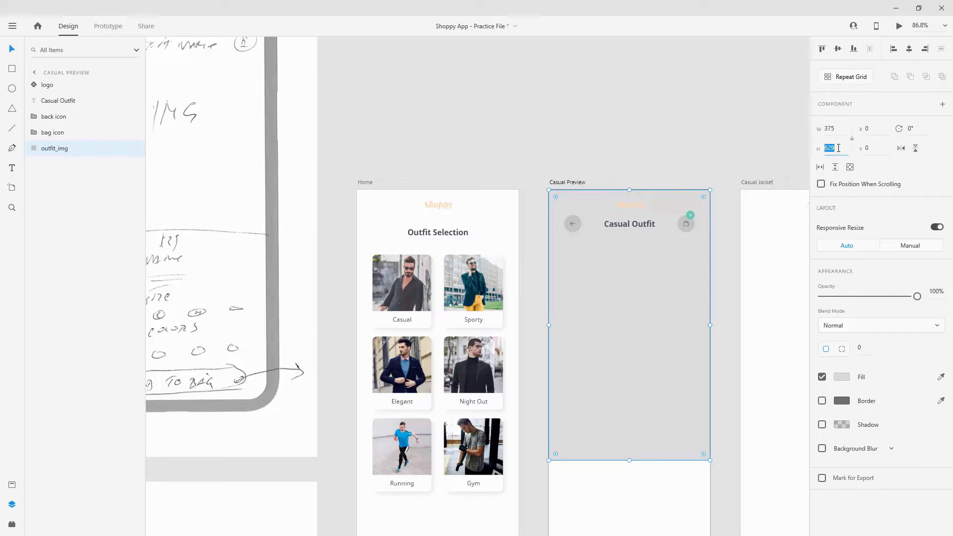
pyautogui.write('609')
pyautogui.press('Return')
# Place the photo of the man in the dark shirt into the outfit_img rectangle
pyautogui.scroll(-2, 496, 164)
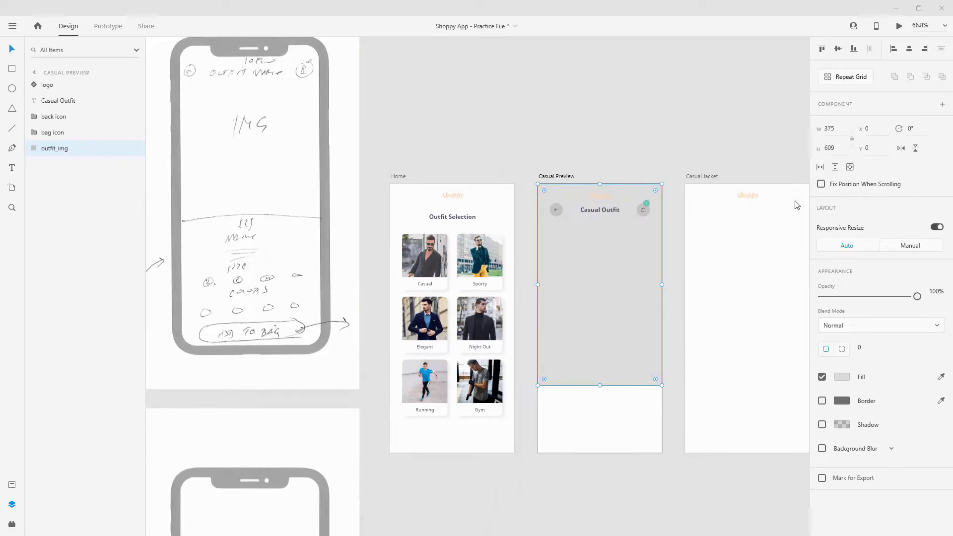
pyautogui.moveTo(797, 204); pyautogui.dragTo(618, 238)
pyautogui.scroll(3, 598, 280)
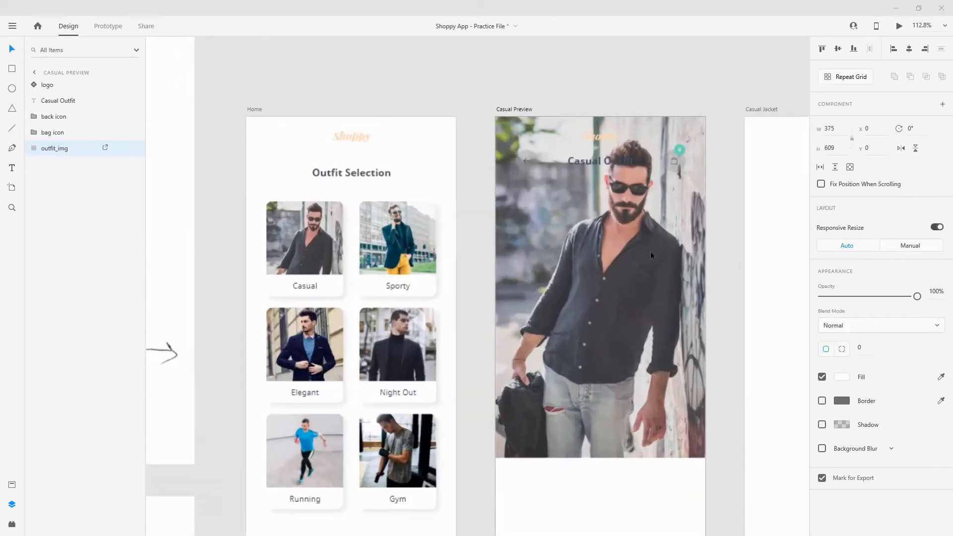
# Enlarge the photo slightly inside outfit_img and shift it a little right and down within its frame
pyautogui.moveTo(715, 115); pyautogui.dragTo(722, 107)
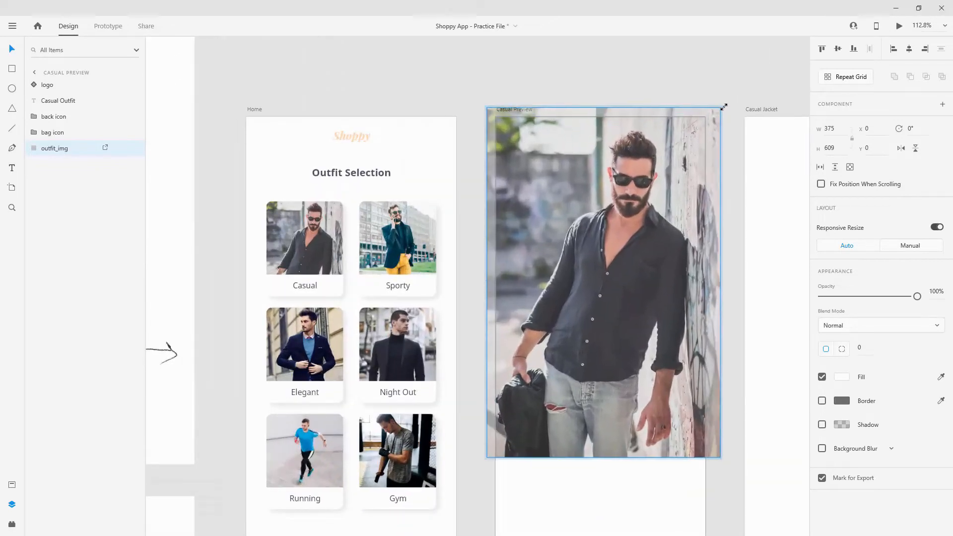
pyautogui.moveTo(644, 252)
pyautogui.mouseDown()
pyautogui.moveTo(635, 254)
pyautogui.moveTo(651, 252)
pyautogui.mouseUp()
pyautogui.click(615, 493)
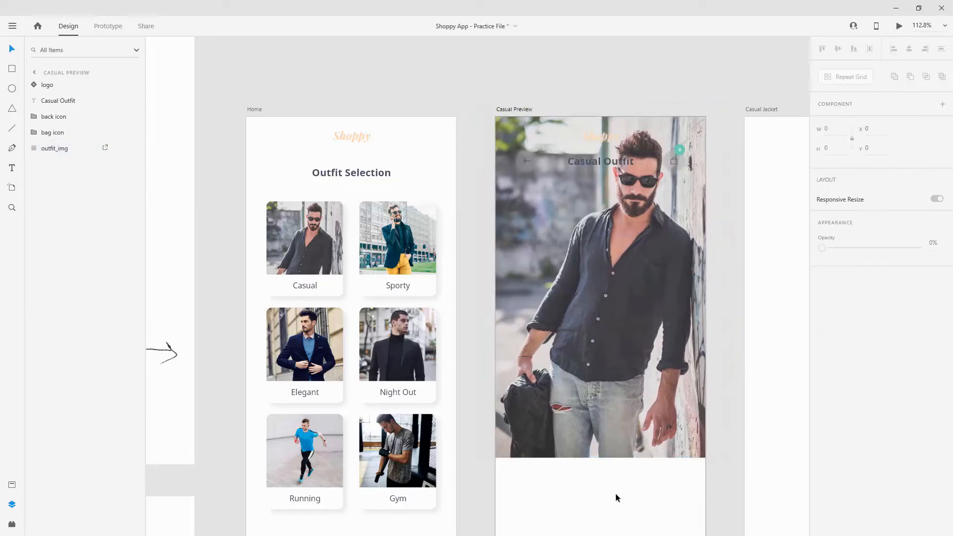
pyautogui.doubleClick(652, 374)
pyautogui.press('Down')
pyautogui.press('Down')
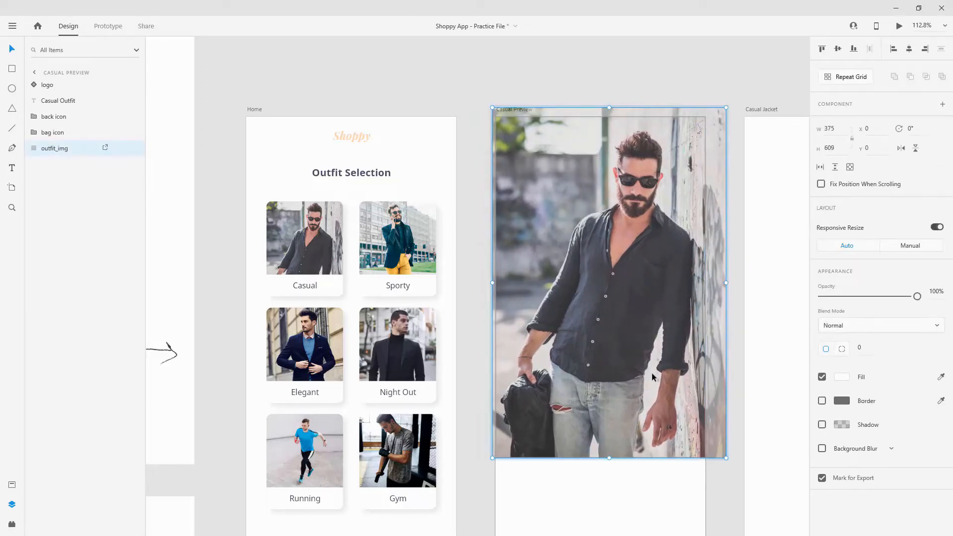
pyautogui.click(632, 482)
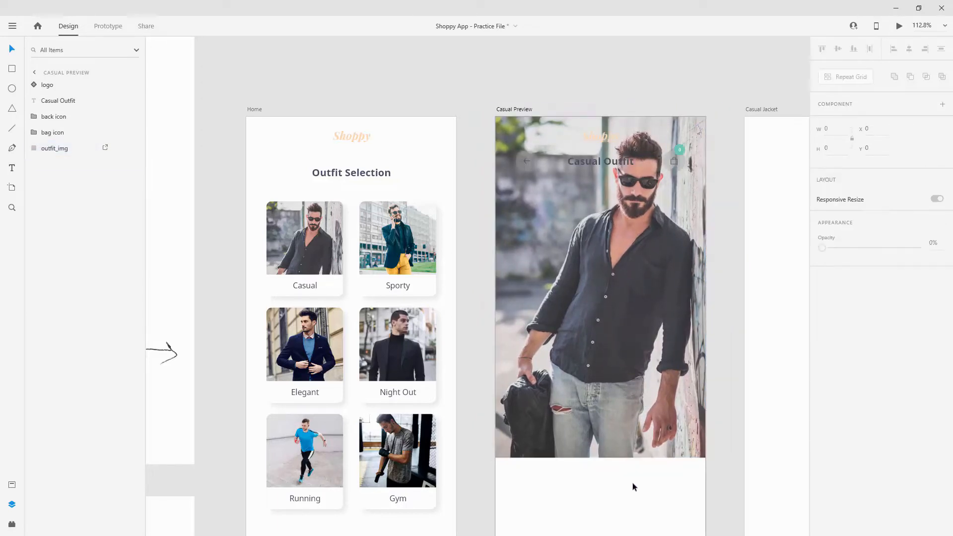
pyautogui.doubleClick(616, 255)
pyautogui.press('Down')
pyautogui.press('Down')
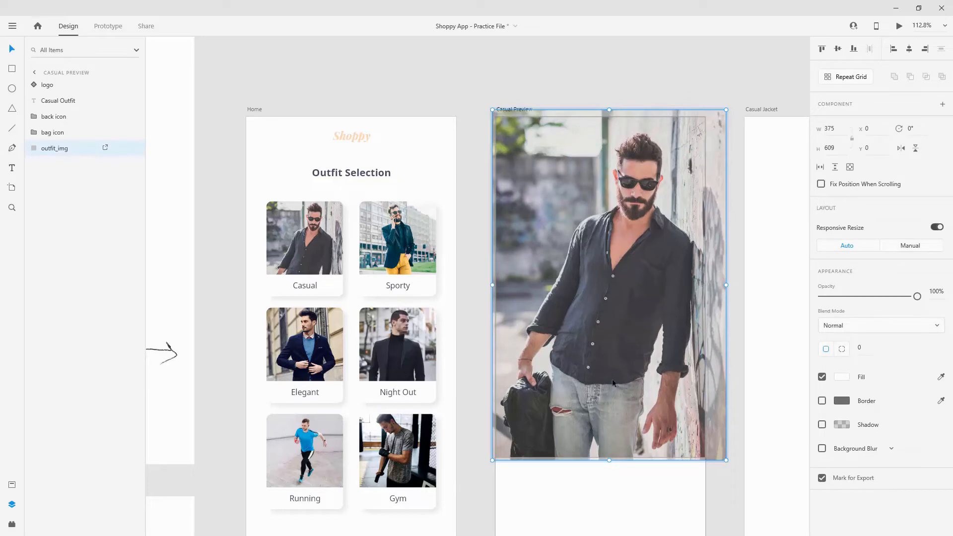
pyautogui.click(616, 477)
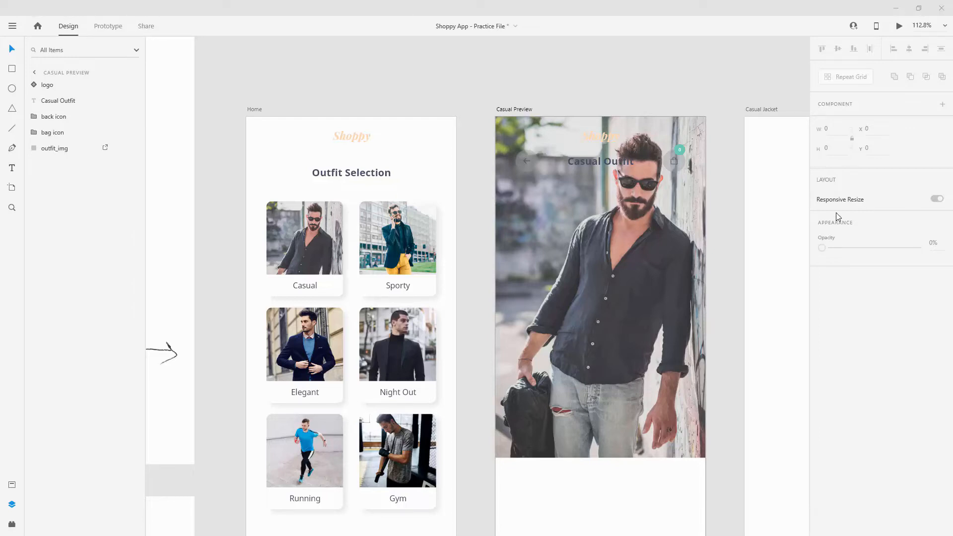
# Paste the copied gradient rectangle onto the Casual Preview artboard and place its layer directly above outfit_img
pyautogui.click(627, 219)
pyautogui.hotkey('ctrl', 'v')
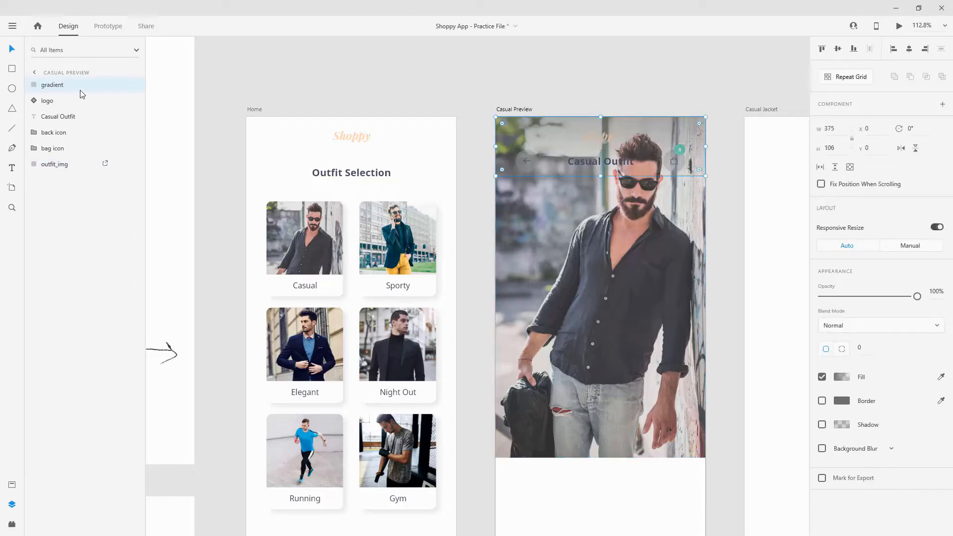
pyautogui.moveTo(53, 85); pyautogui.dragTo(57, 157)
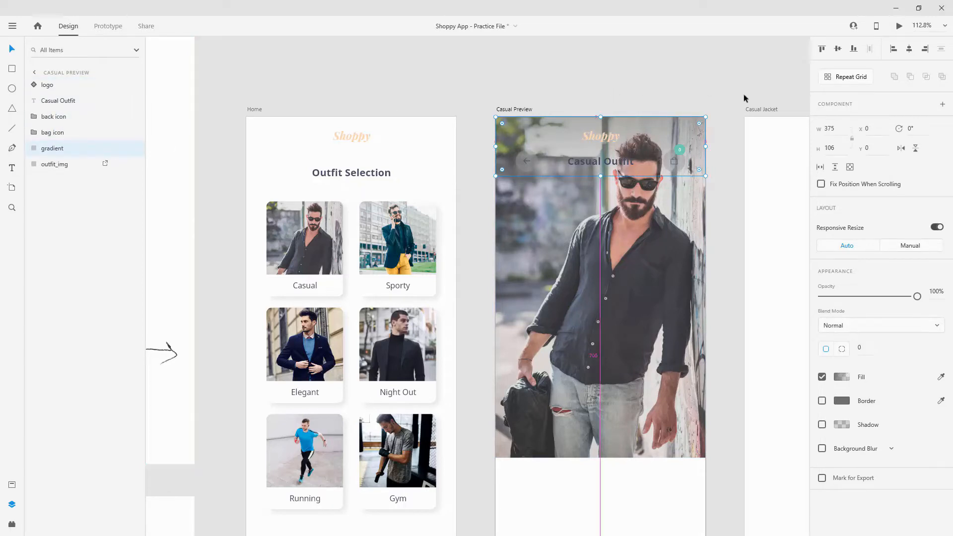
# Group the logo, Casual Outfit heading, back icon, bag icon and gradient layers together
pyautogui.scroll(3, 743, 94)
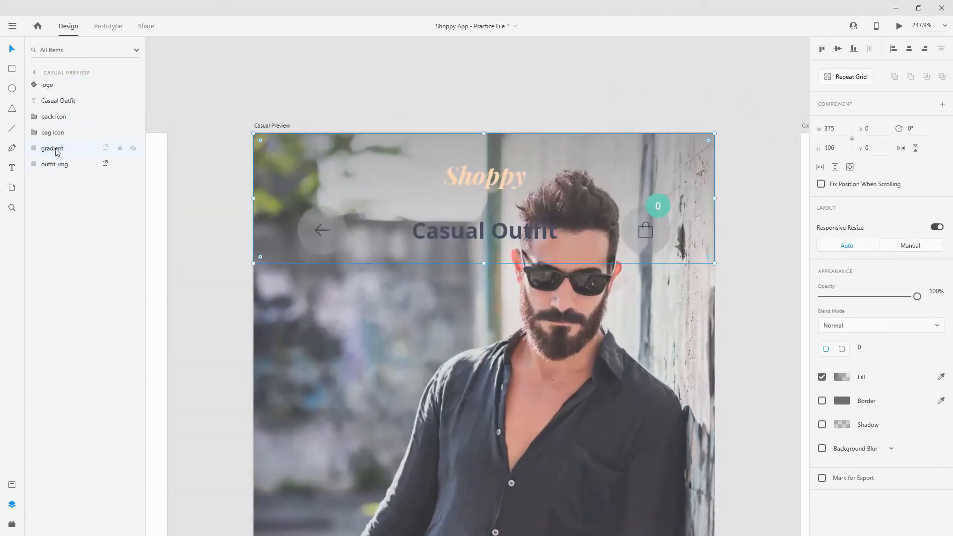
pyautogui.keyDown('shift'); pyautogui.click(57, 89); pyautogui.keyUp('shift')
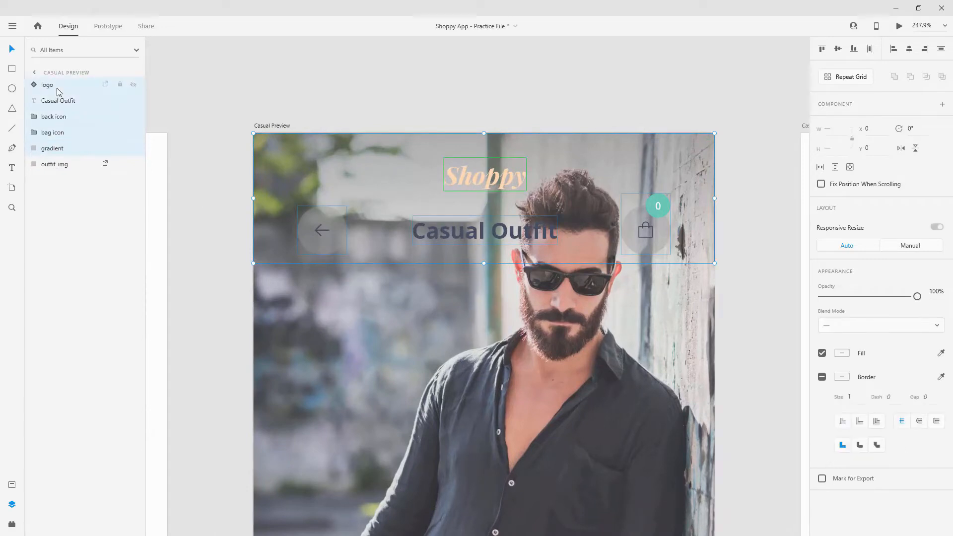
pyautogui.hotkey('ctrl', 'g')
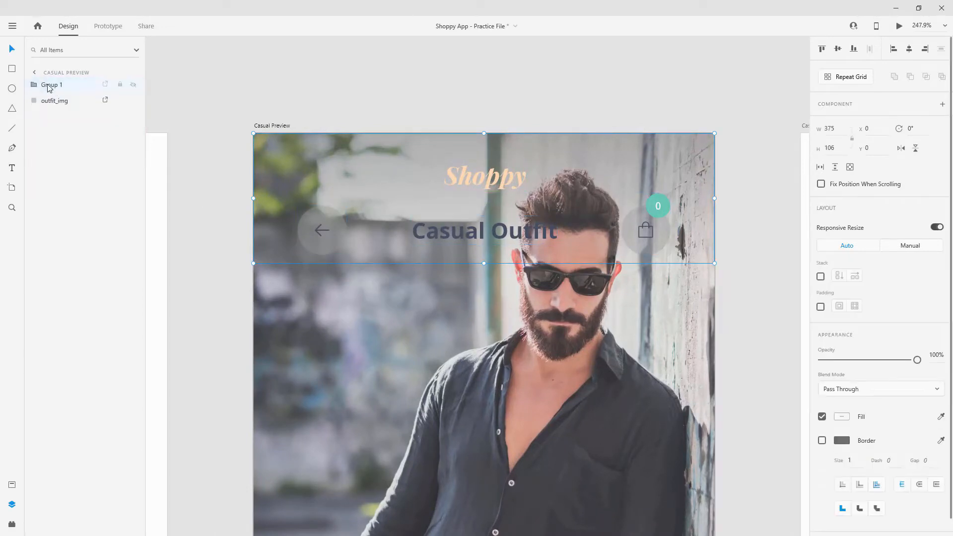
# Rename the grouped header layers on the Casual Preview artboard to "top info"
pyautogui.doubleClick(50, 85)
pyautogui.write('top')
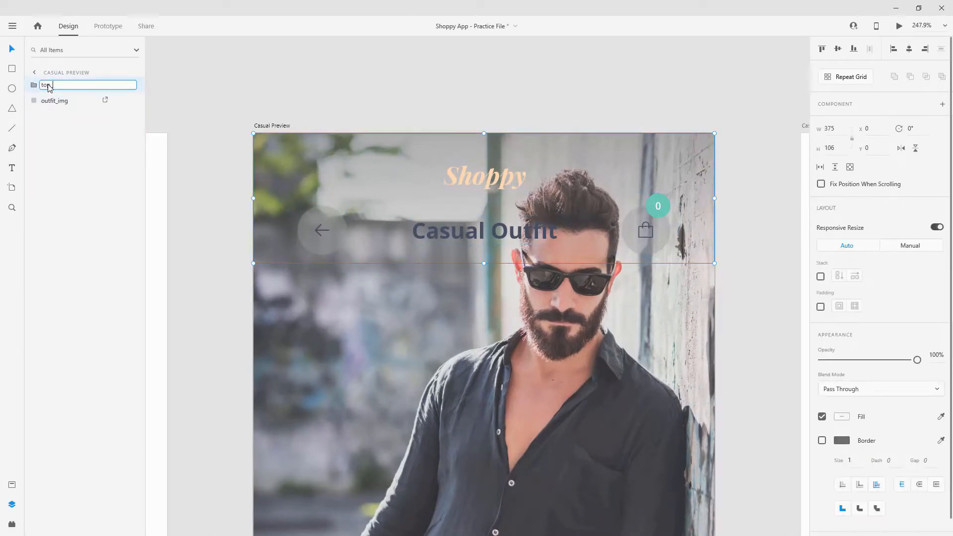
pyautogui.write('_info')
pyautogui.press('Return')
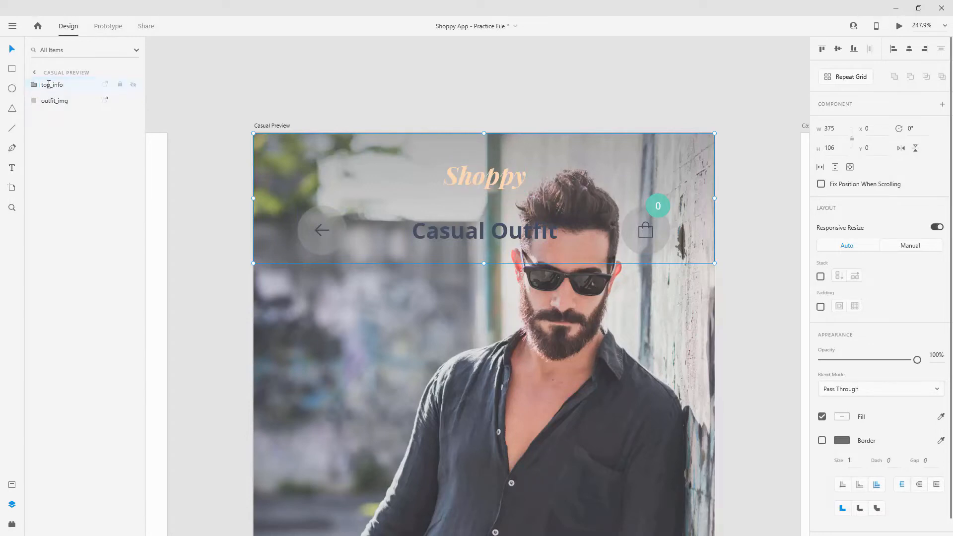
pyautogui.doubleClick(53, 85)
pyautogui.click(54, 85)
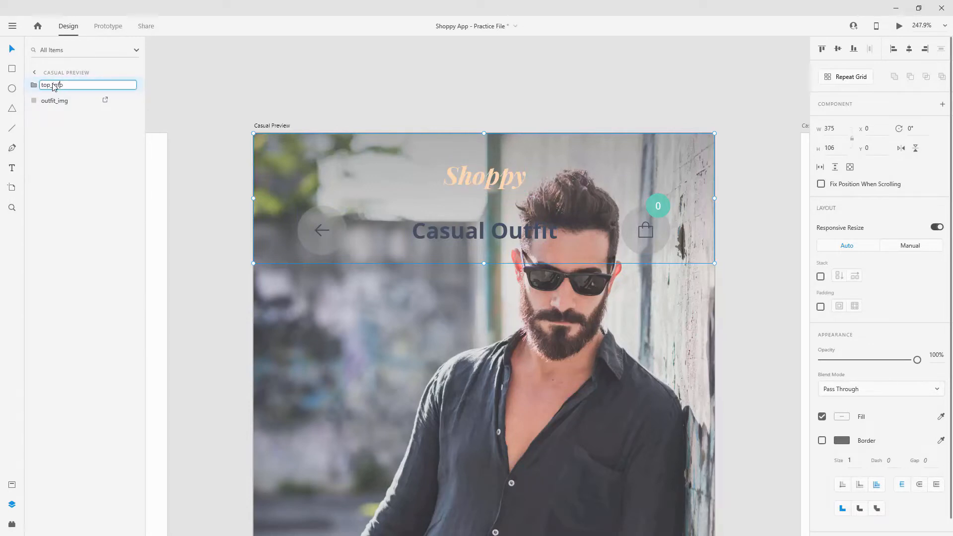
pyautogui.press('BackSpace')
pyautogui.press('Return')
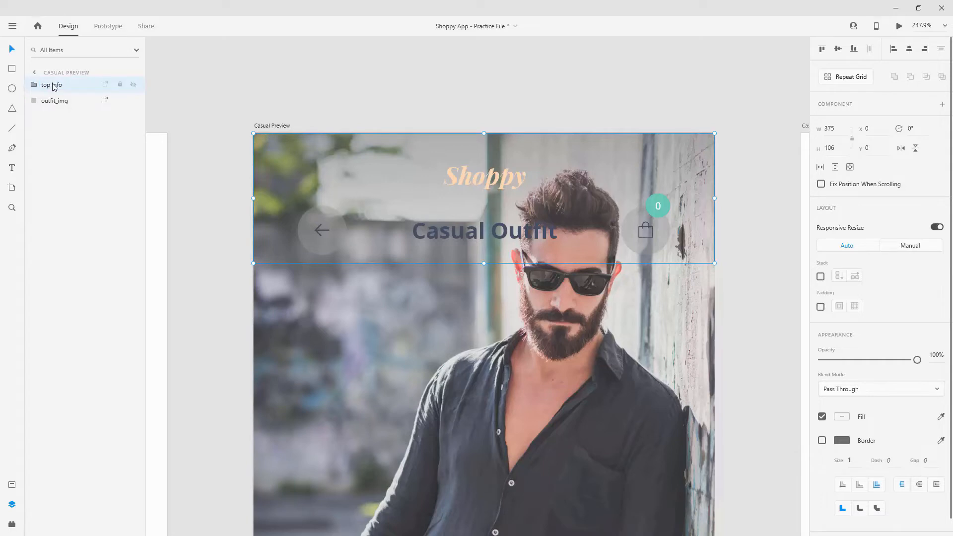
# Examine the linear gradient fill of the gradient layer inside top info, checking the colour, alpha and position of both stops
pyautogui.click(33, 85)
pyautogui.click(57, 164)
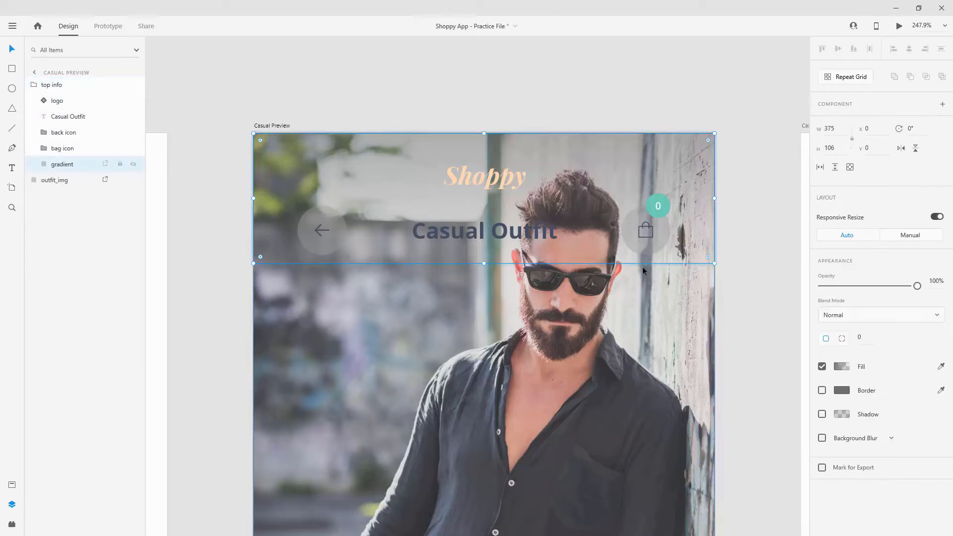
pyautogui.click(841, 366)
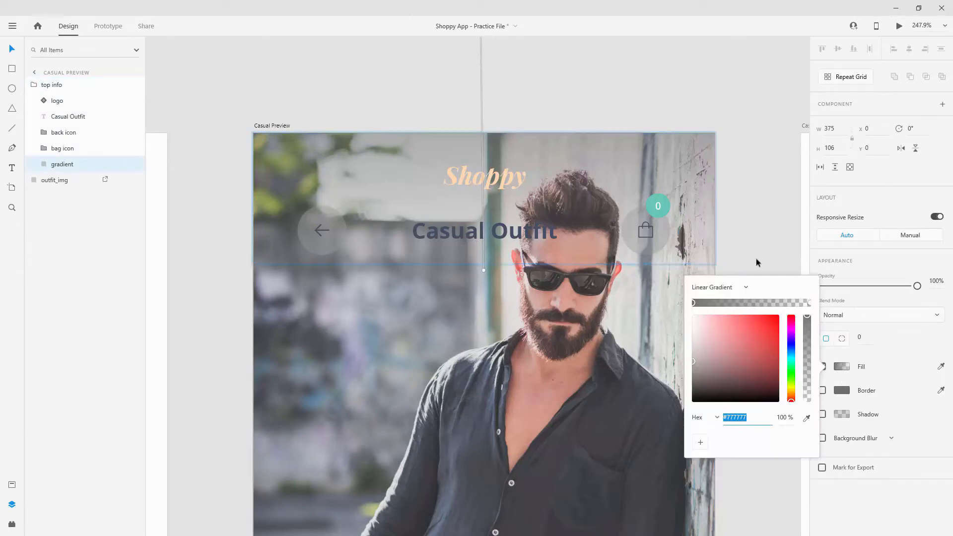
pyautogui.click(731, 288)
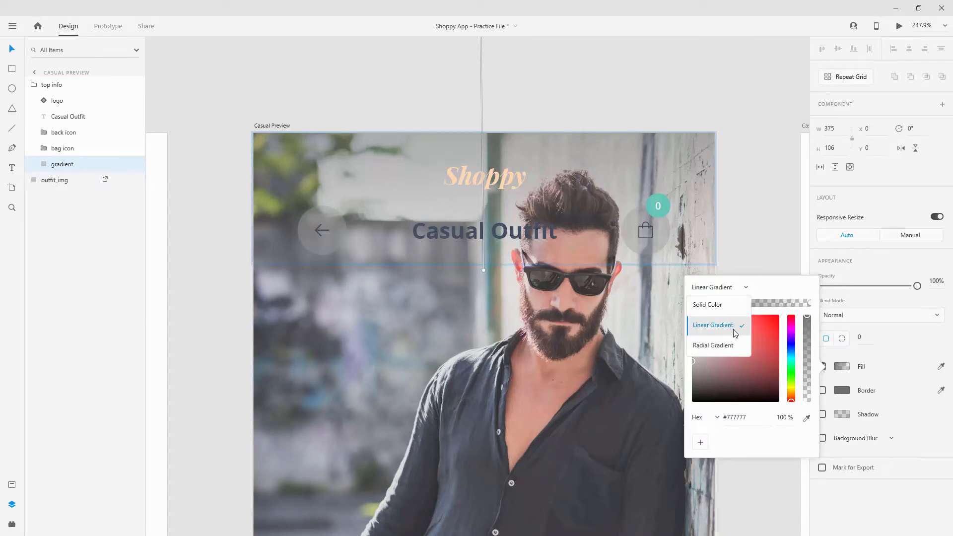
pyautogui.click(789, 435)
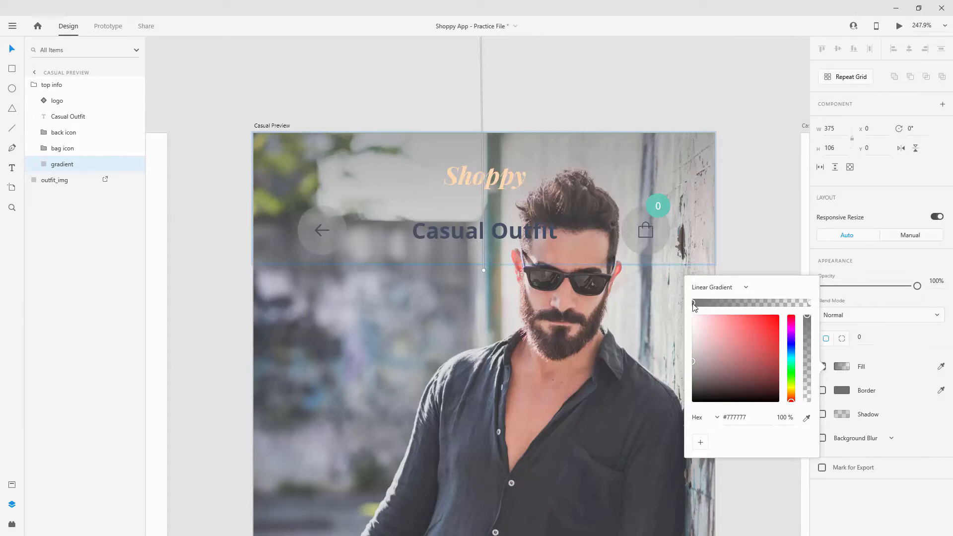
pyautogui.click(808, 302)
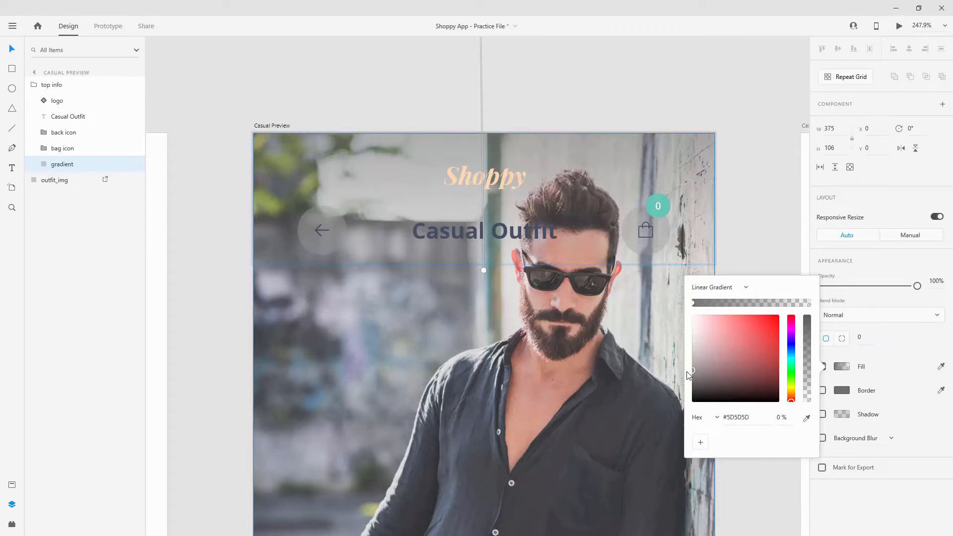
pyautogui.click(693, 303)
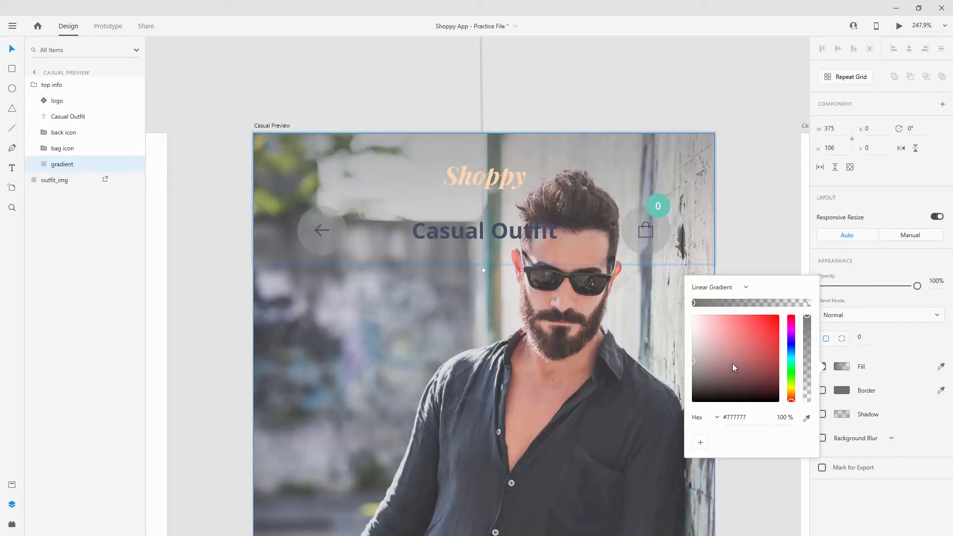
pyautogui.click(483, 270)
pyautogui.scroll(5, 472, 239)
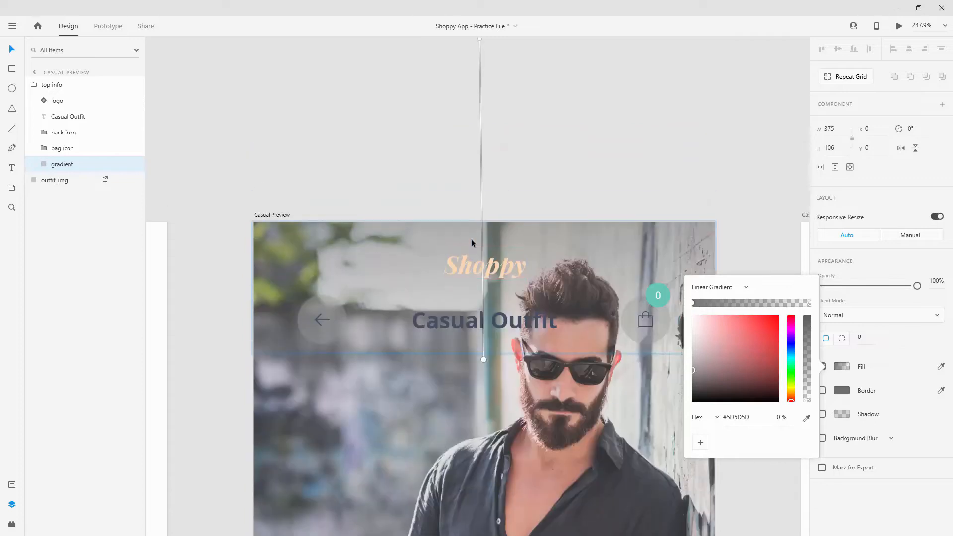
pyautogui.click(479, 83)
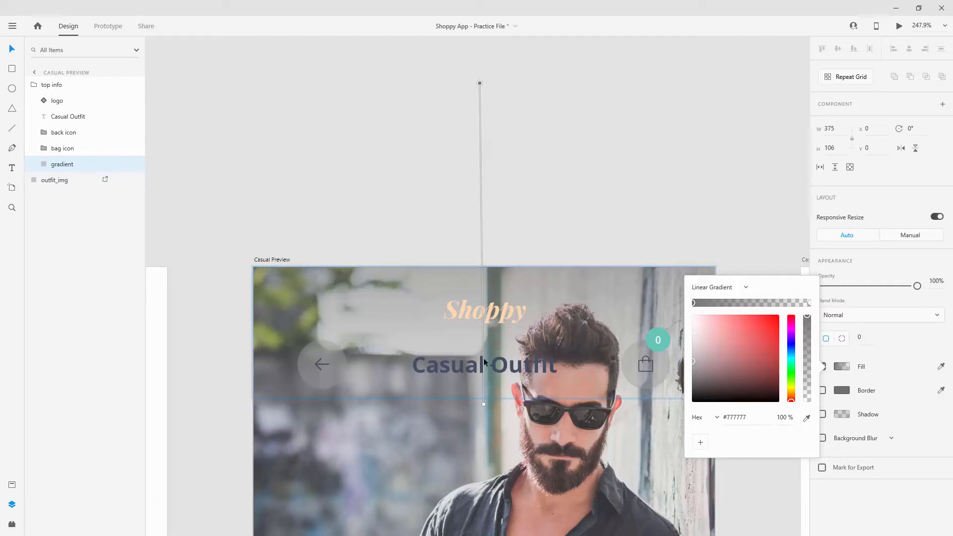
pyautogui.click(483, 404)
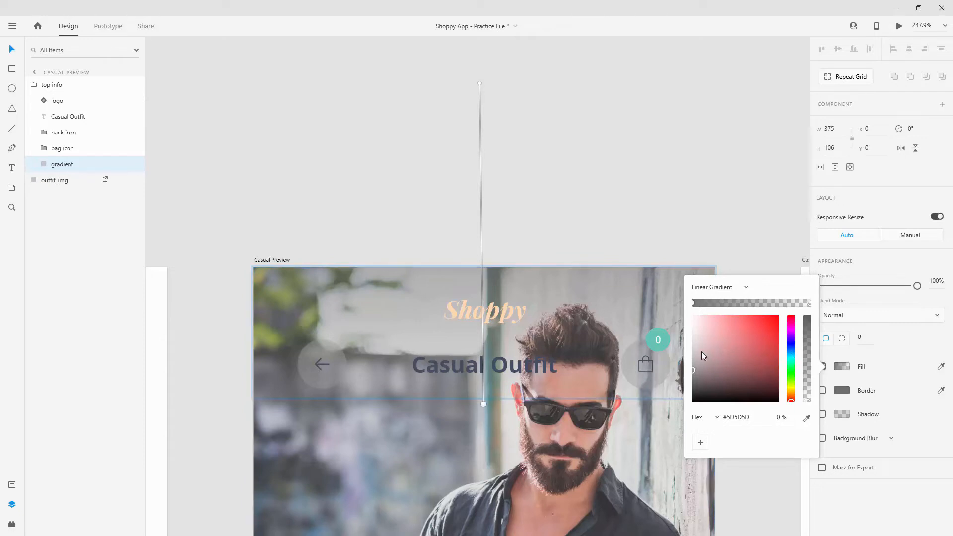
pyautogui.click(693, 303)
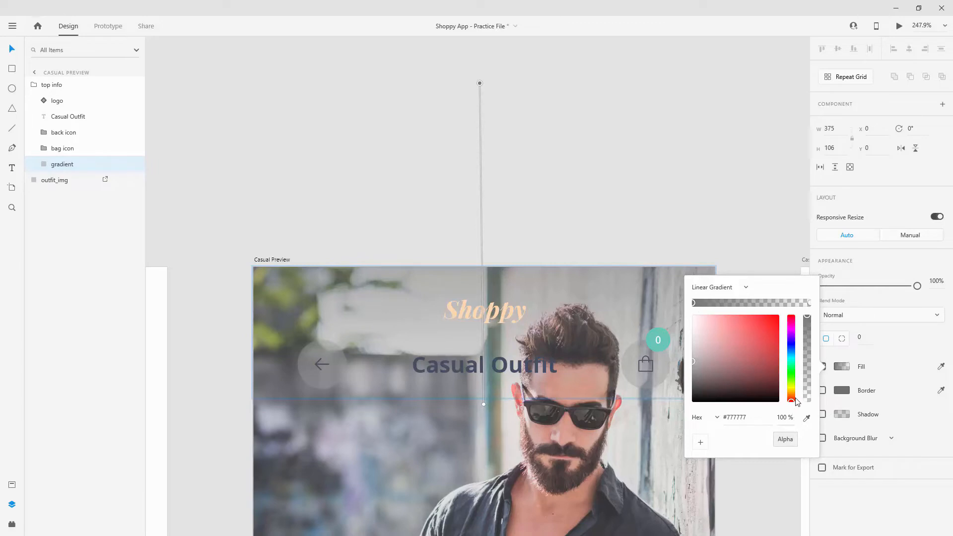
pyautogui.click(809, 304)
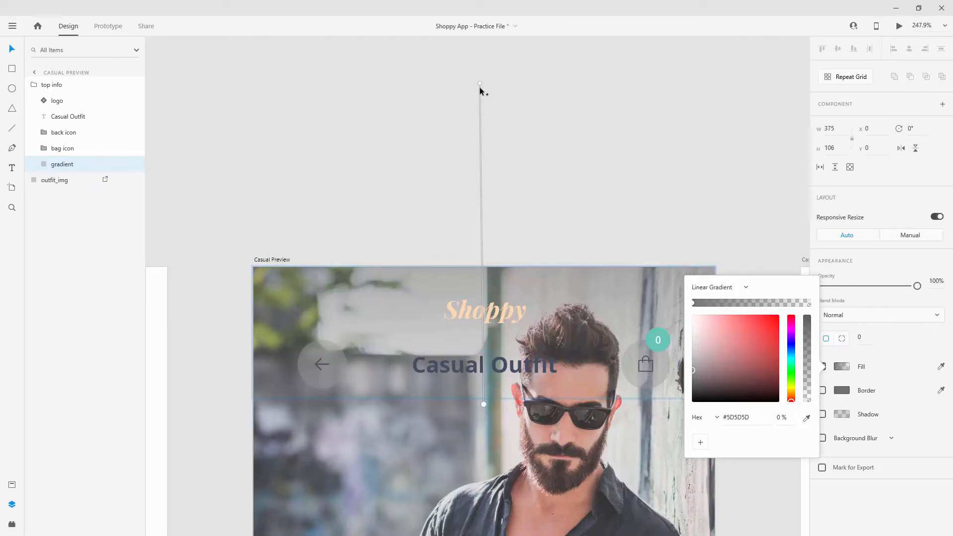
# Extend the header gradient by moving its transparent end point down below the rectangle's lower edge
pyautogui.moveTo(480, 85); pyautogui.dragTo(486, 275)
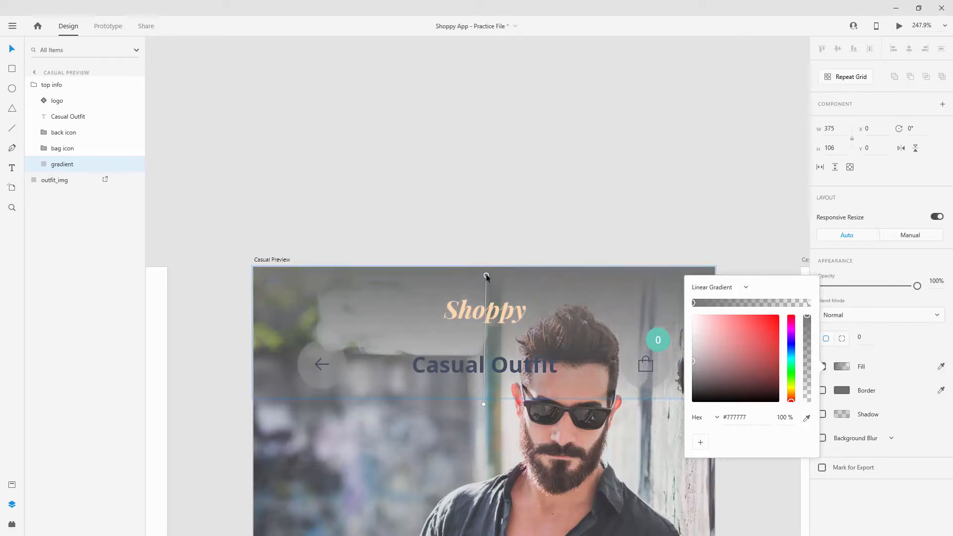
pyautogui.hotkey('ctrl', 'z')
pyautogui.scroll(-2, 383, 252)
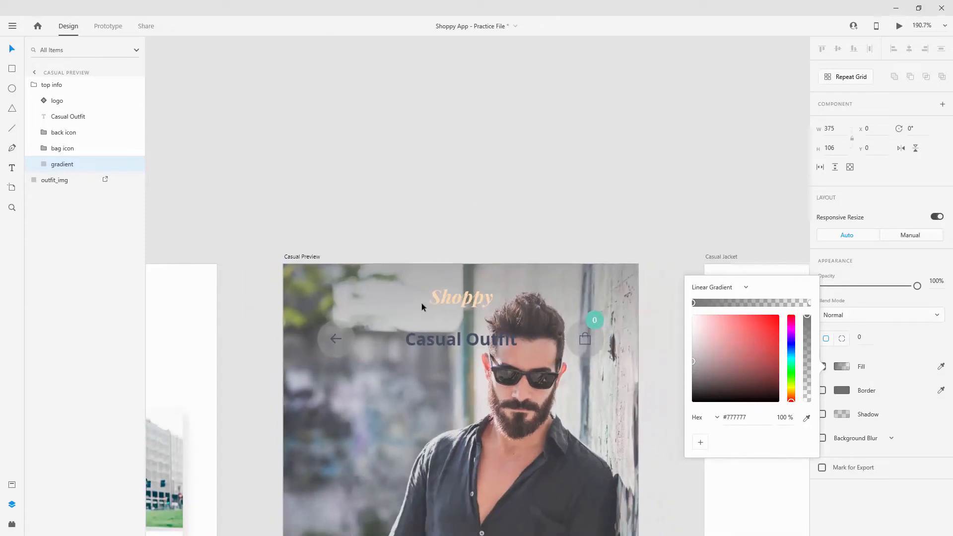
pyautogui.moveTo(460, 368); pyautogui.dragTo(452, 424)
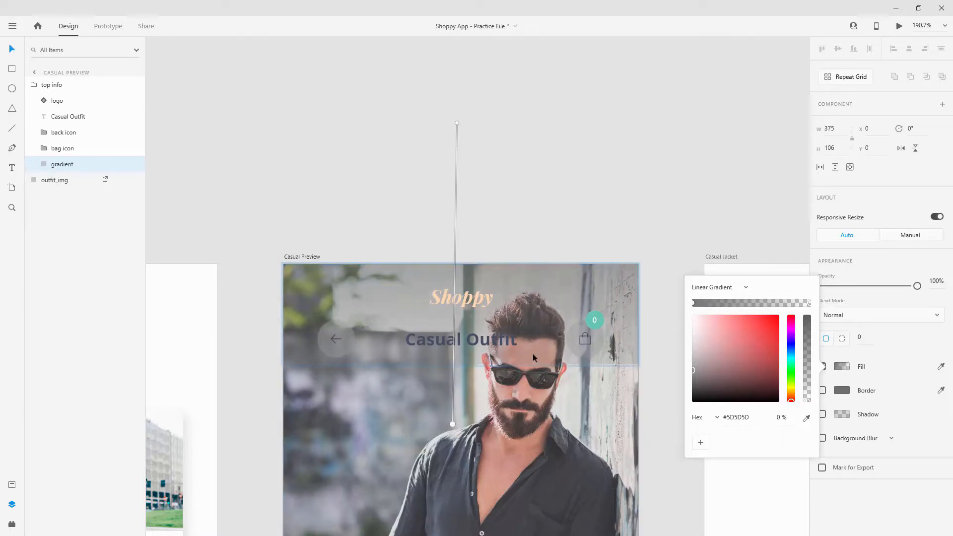
pyautogui.click(549, 160)
# Examine how the header gradient blends into the outfit photo, both up close and at full-artboard size
pyautogui.scroll(-5, 410, 158)
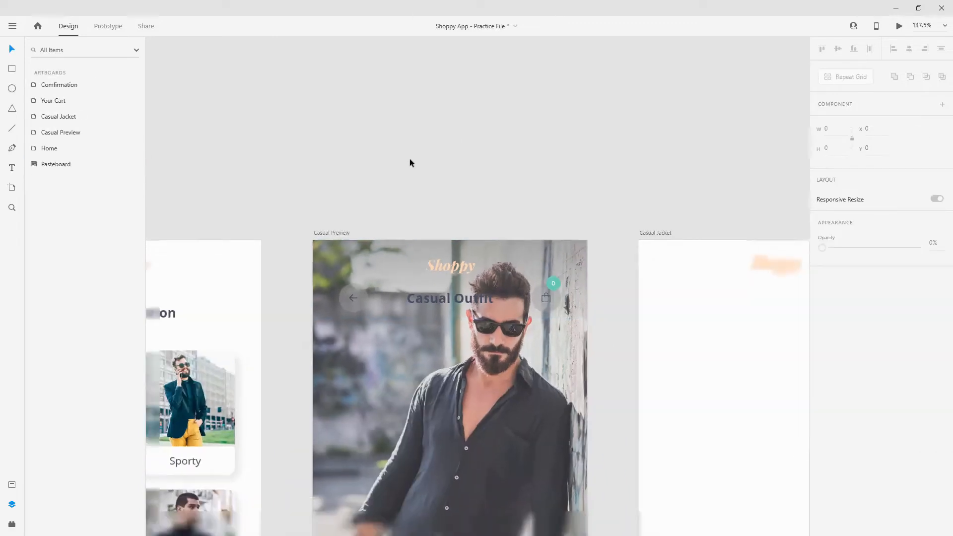
pyautogui.scroll(7, 519, 250)
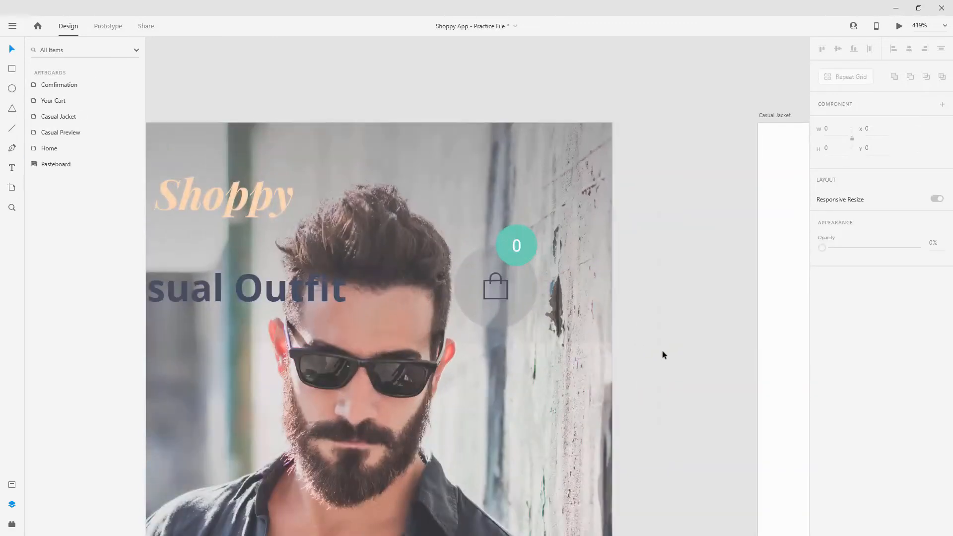
pyautogui.scroll(2, 662, 350)
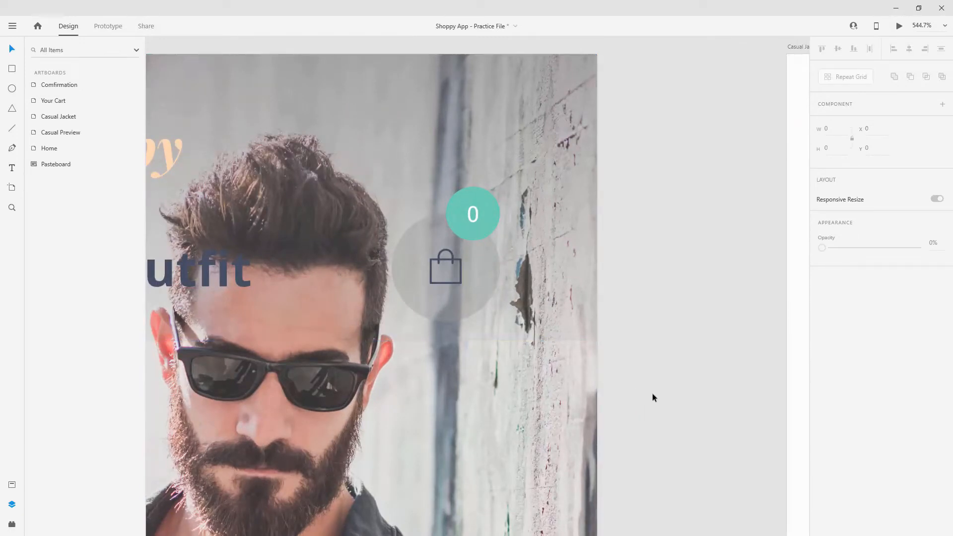
pyautogui.scroll(-4, 651, 394)
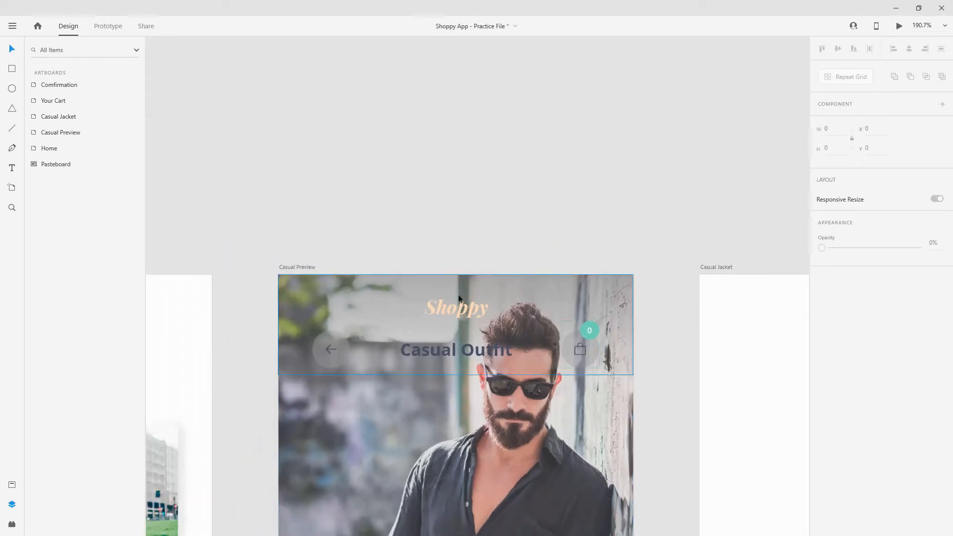
pyautogui.scroll(-3, 458, 263)
pyautogui.scroll(-1, 455, 266)
pyautogui.scroll(-1, 455, 266)
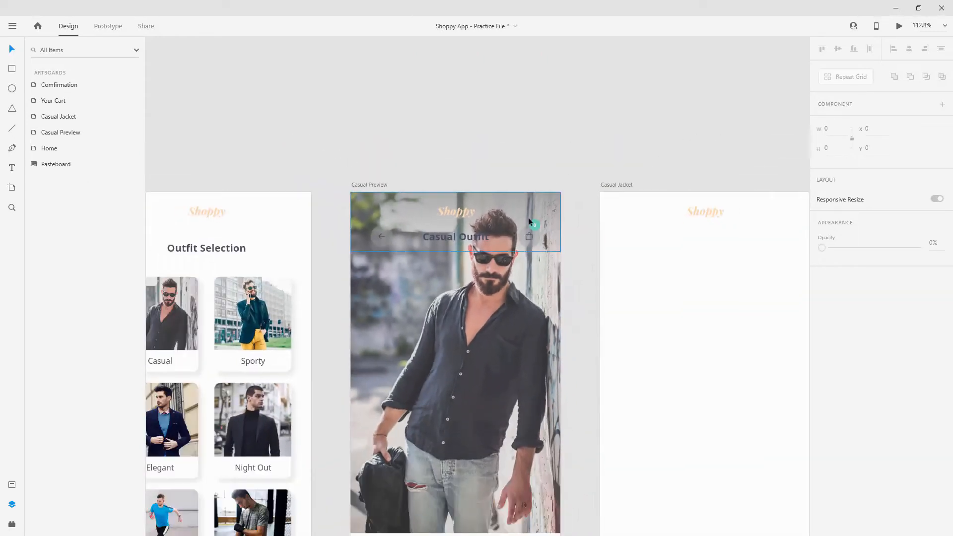
# Change the Casual Outfit heading's fill to the saved white colour #FFFFFF
pyautogui.click(461, 240)
pyautogui.doubleClick(460, 240)
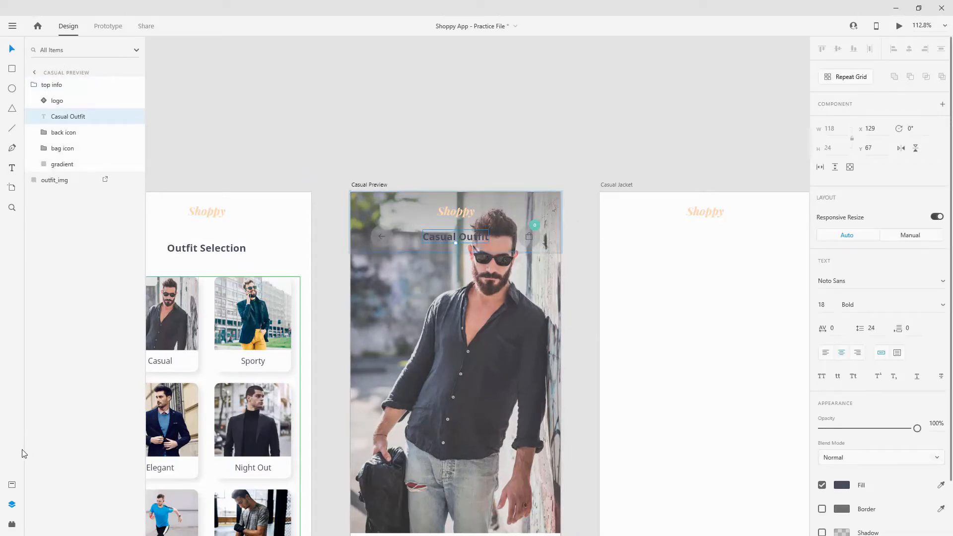
pyautogui.click(12, 484)
pyautogui.click(40, 123)
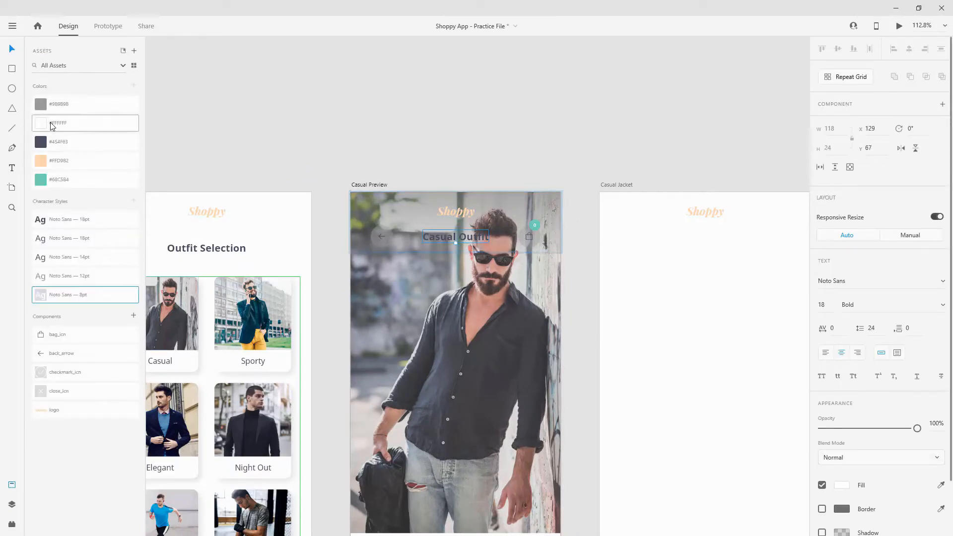
pyautogui.click(443, 102)
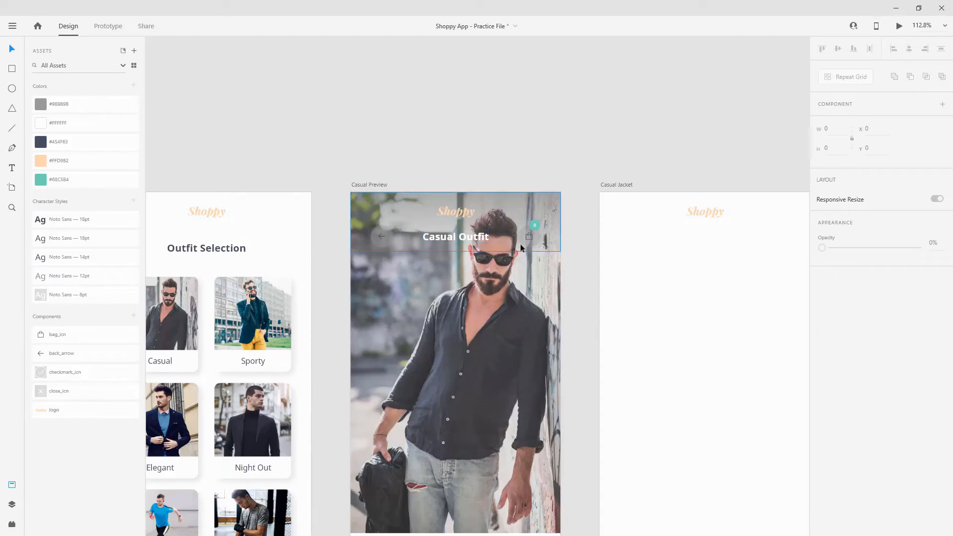
# Set the fill of the icon_bg circles in both the back icon and bag icon groups to #DDDDDD
pyautogui.scroll(3, 396, 229)
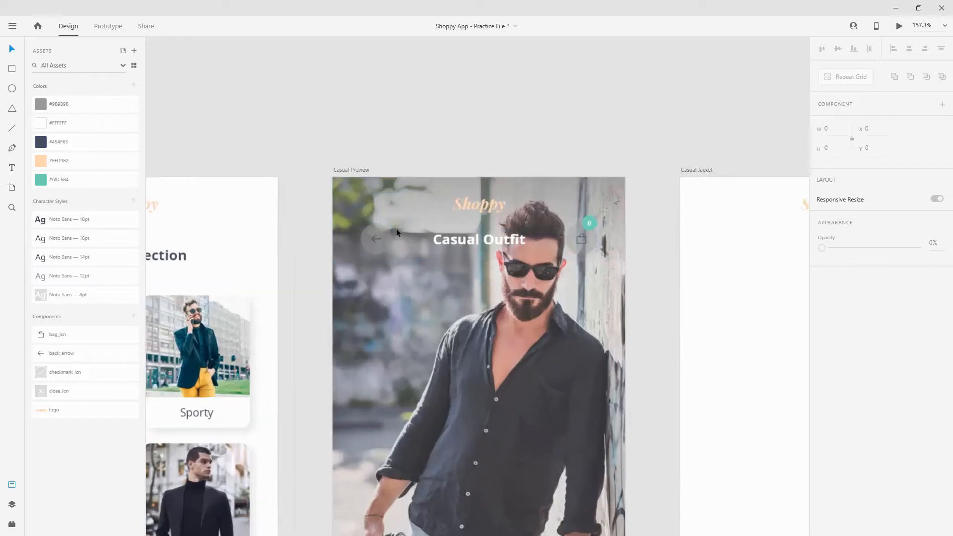
pyautogui.click(14, 508)
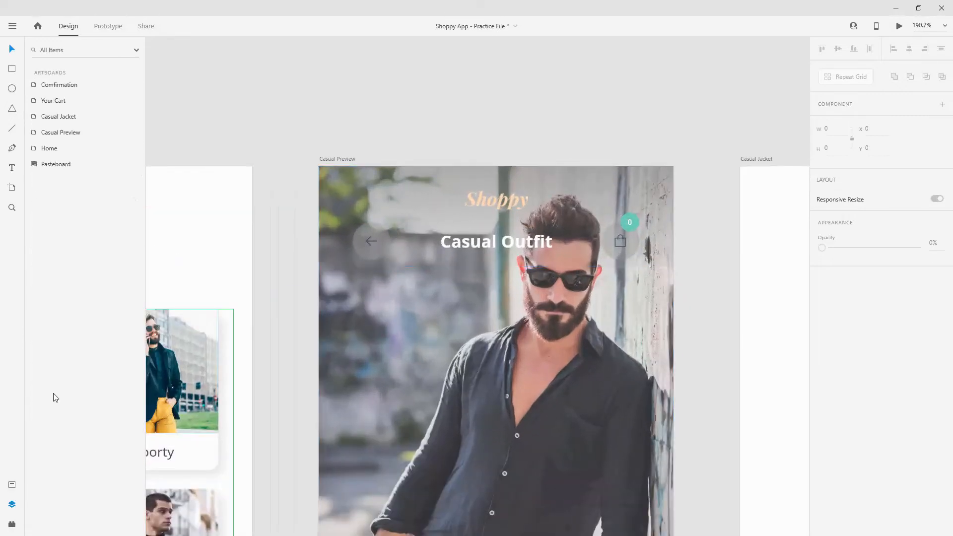
pyautogui.click(363, 228)
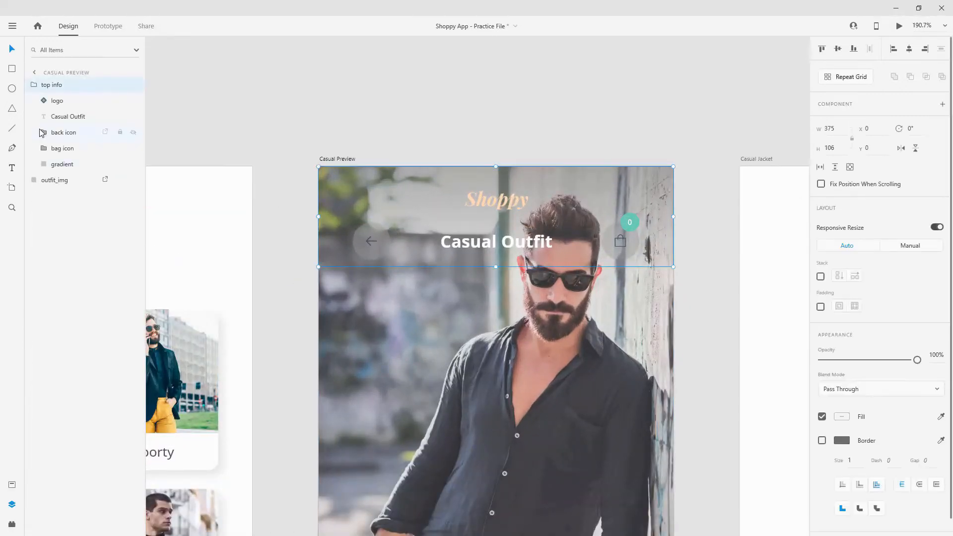
pyautogui.click(43, 148)
pyautogui.click(43, 133)
pyautogui.click(72, 165)
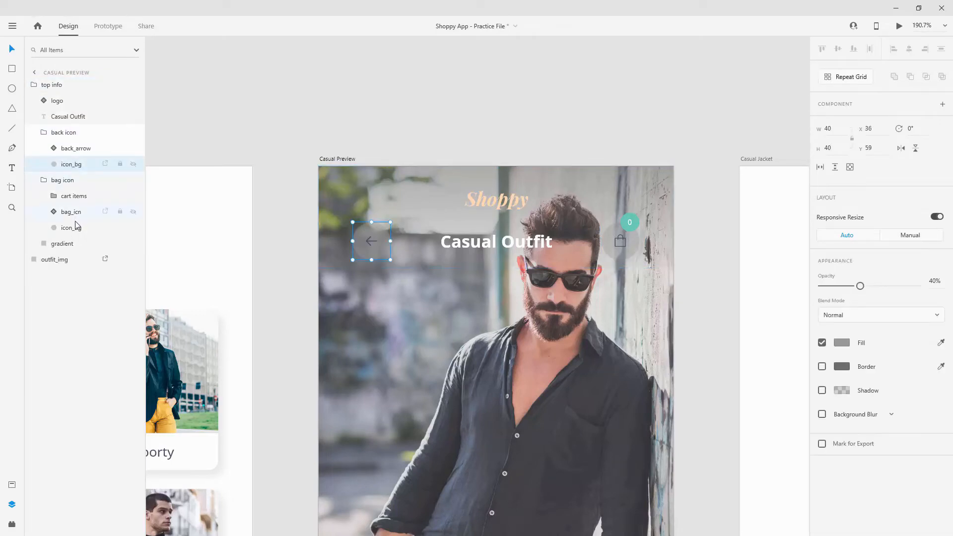
pyautogui.keyDown('shift'); pyautogui.click(75, 227); pyautogui.keyUp('shift')
pyautogui.click(838, 342)
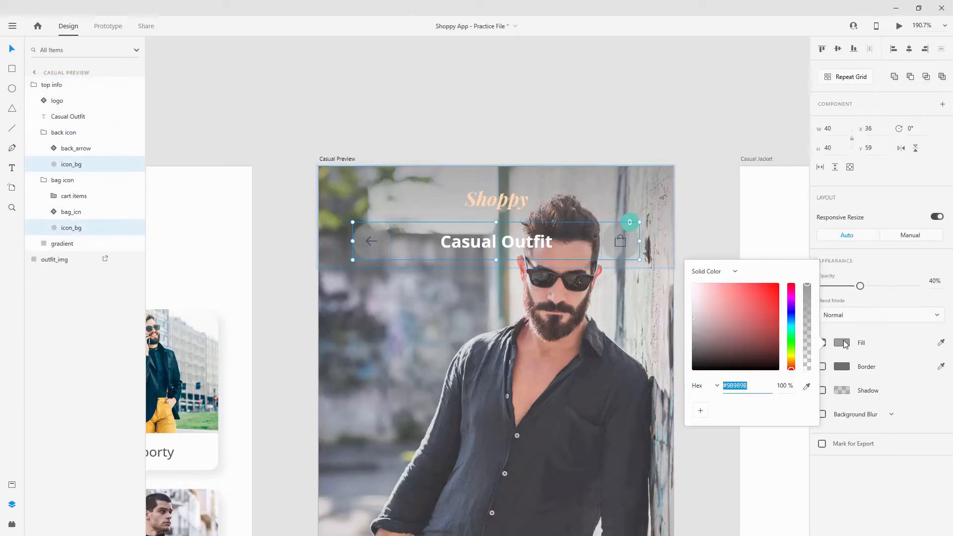
pyautogui.write('ddd')
pyautogui.press('Return')
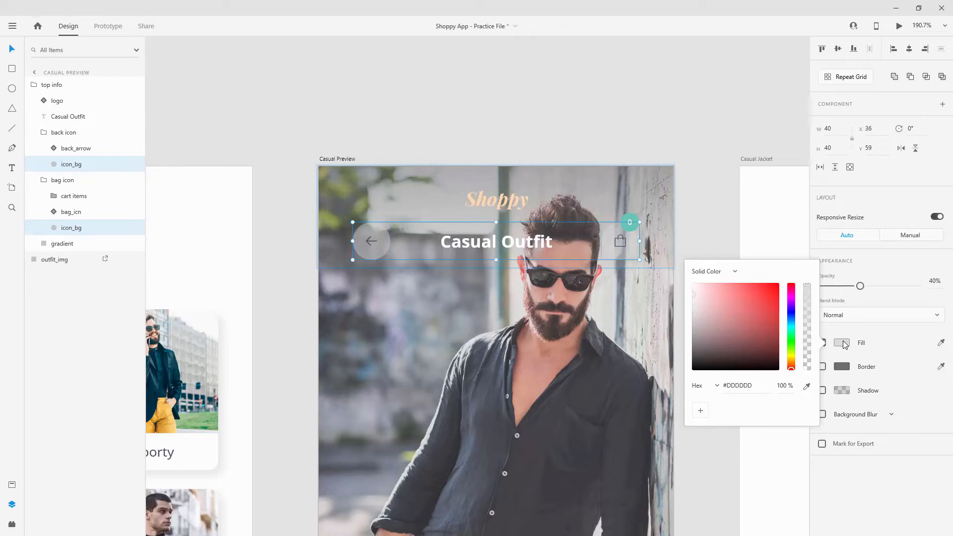
# Collapse the back icon, bag icon and top info layer groups and clear the selection
pyautogui.click(44, 133)
pyautogui.click(44, 147)
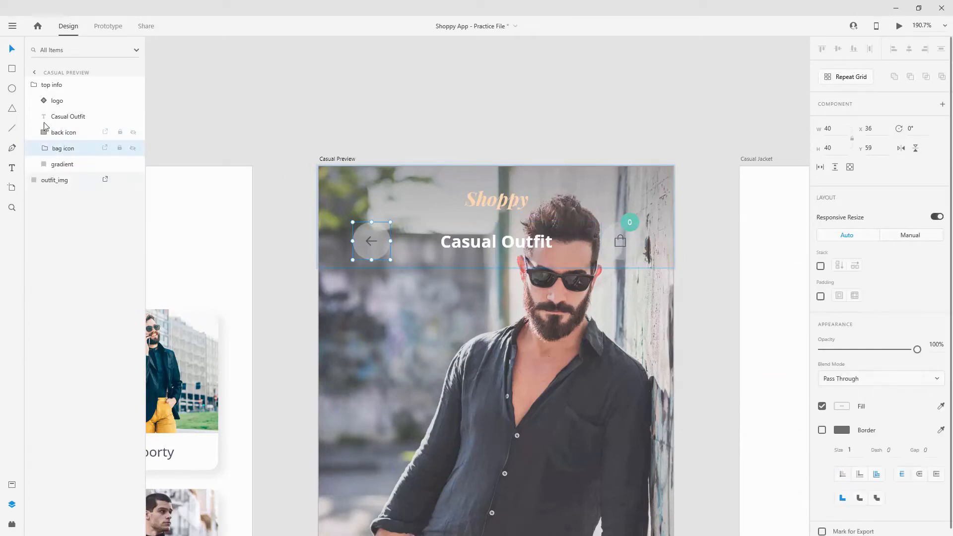
pyautogui.click(34, 85)
pyautogui.click(465, 134)
pyautogui.scroll(-3, 755, 198)
pyautogui.scroll(3, 755, 198)
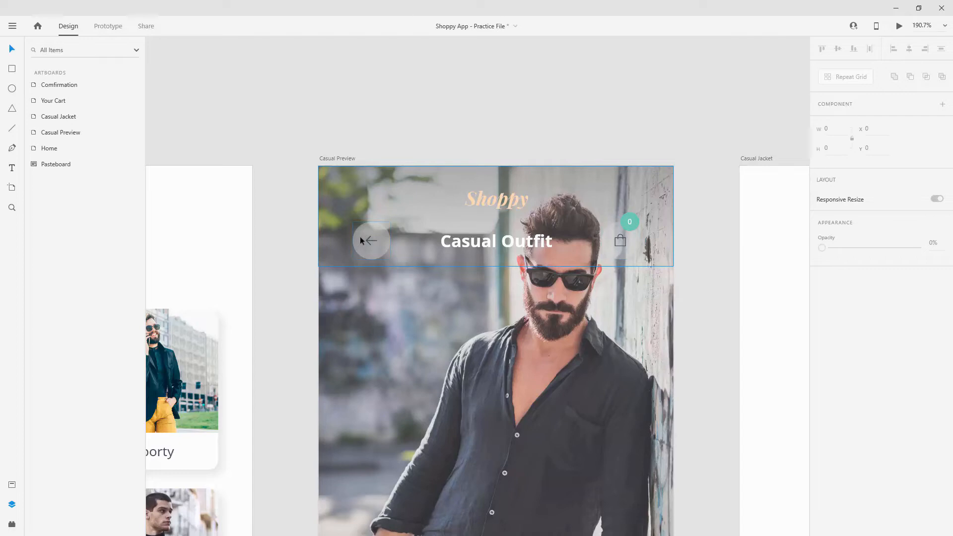
pyautogui.scroll(-5, 361, 238)
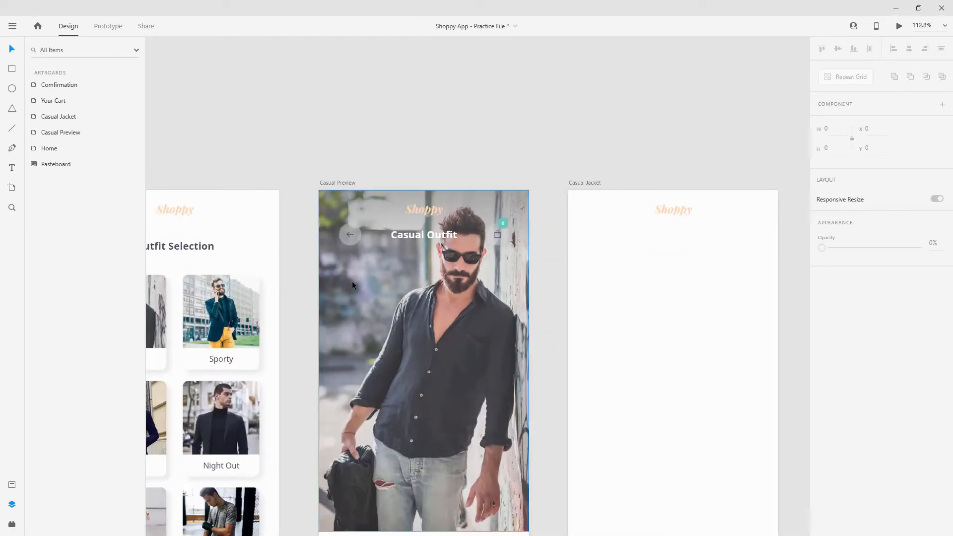
# Draw a 375 × 177 rectangle spanning the full width of the Casual Preview artboard, flush with its bottom edge
pyautogui.scroll(-3, 457, 282)
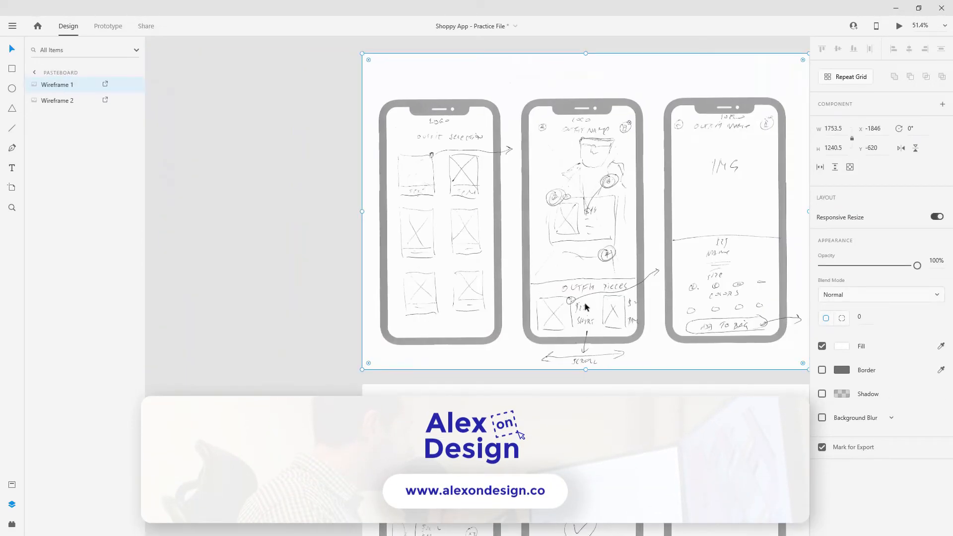
pyautogui.click(298, 314)
pyautogui.moveTo(788, 264); pyautogui.dragTo(330, 227)
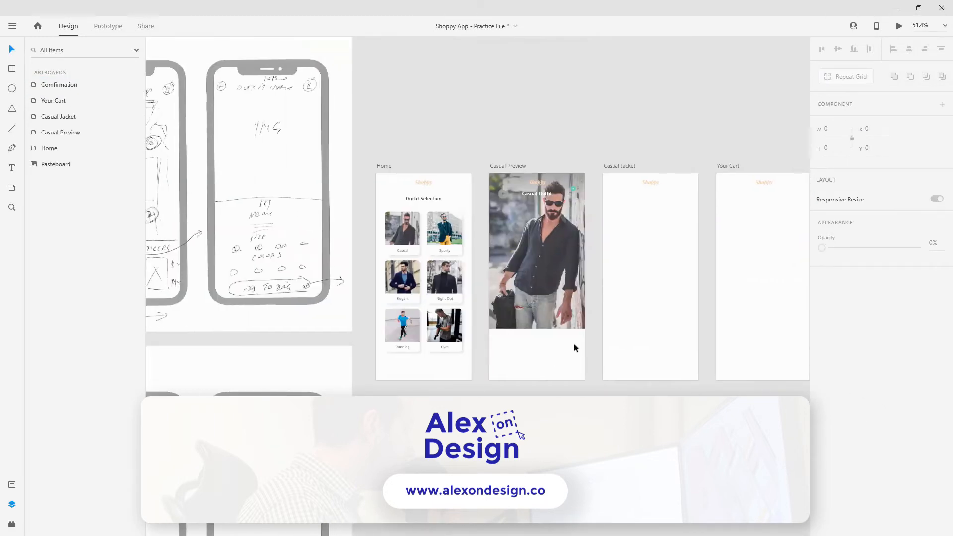
pyautogui.scroll(5, 579, 340)
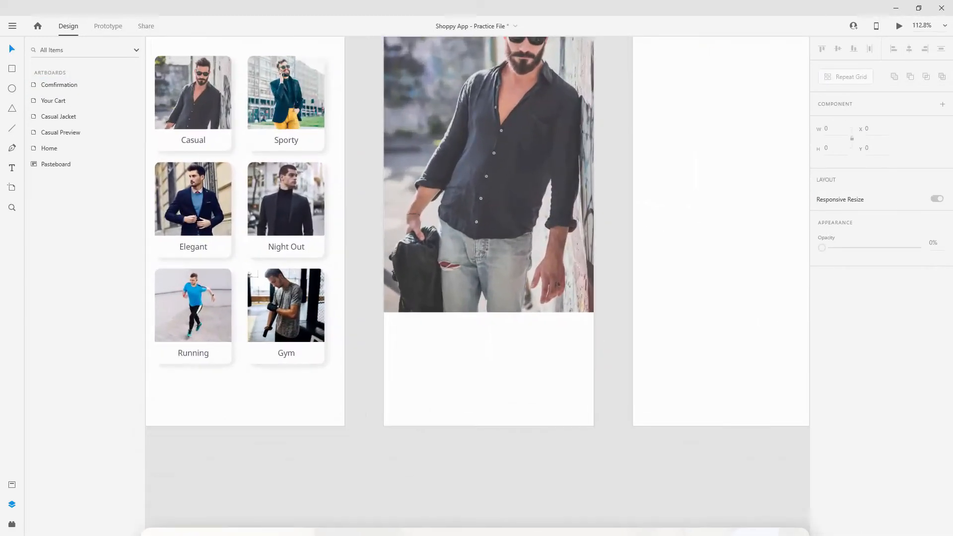
pyautogui.click(12, 69)
pyautogui.moveTo(416, 327); pyautogui.dragTo(438, 369)
pyautogui.moveTo(472, 418); pyautogui.dragTo(480, 426)
pyautogui.moveTo(479, 376); pyautogui.dragTo(593, 376)
pyautogui.moveTo(417, 376); pyautogui.dragTo(383, 376)
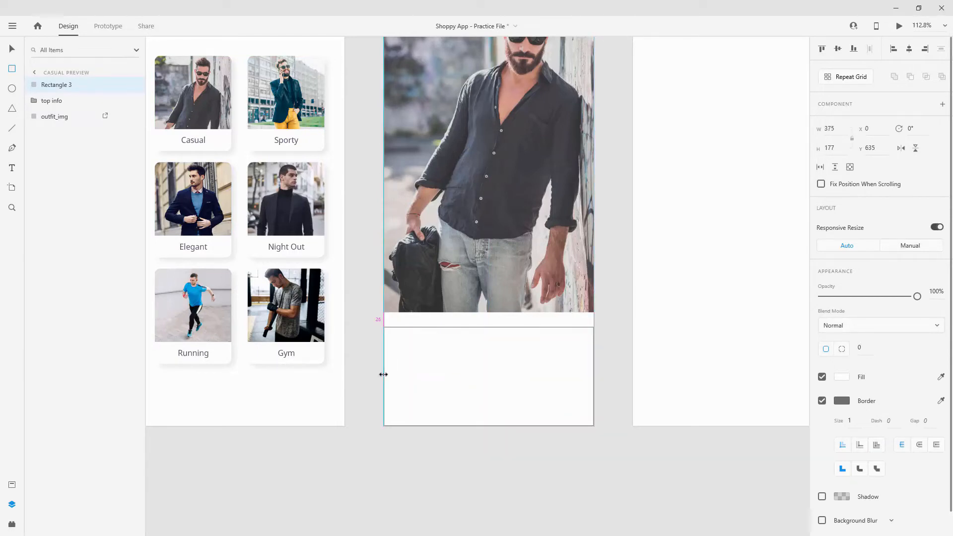
# Round only the new rectangle's top left and top right corners with a radius of 20
pyautogui.click(841, 349)
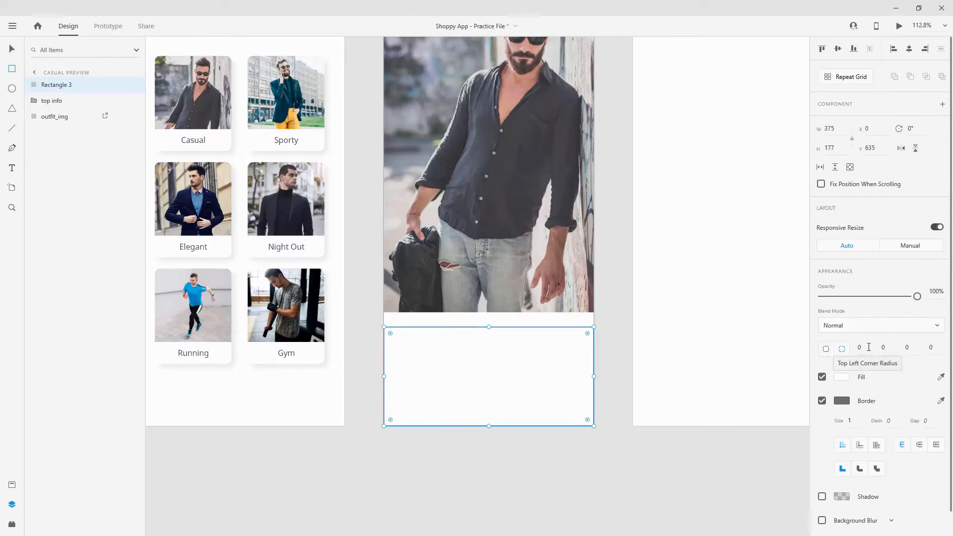
pyautogui.click(869, 347)
pyautogui.write('20')
pyautogui.click(883, 347)
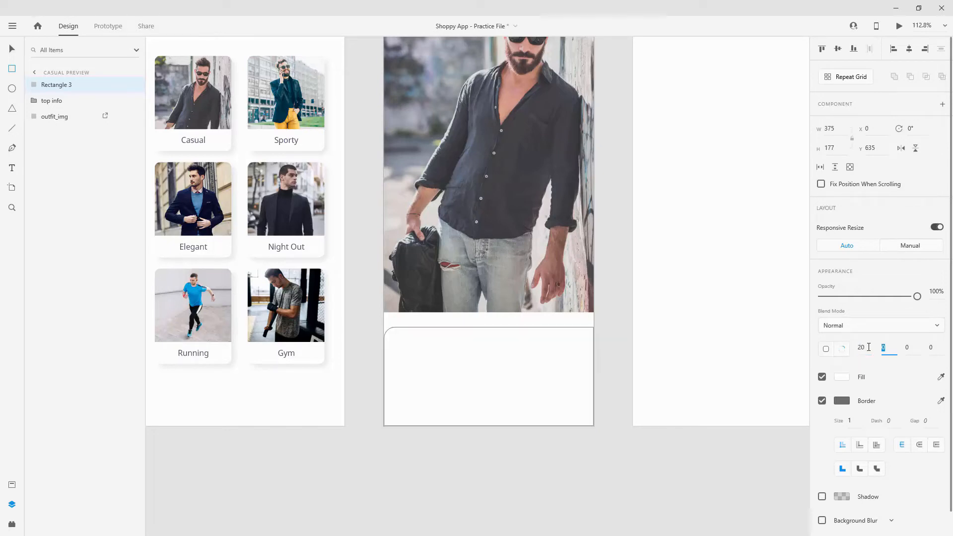
pyautogui.write('20')
pyautogui.press('Return')
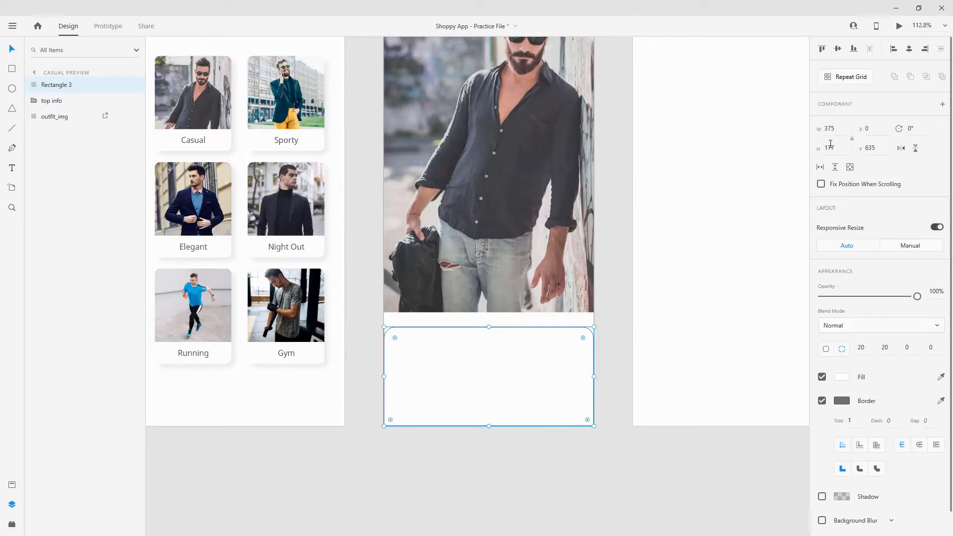
# Set the rectangle's height to 223, move it up flush with the artboard's bottom edge, and remove its border
pyautogui.click(830, 144)
pyautogui.write('223')
pyautogui.press('Return')
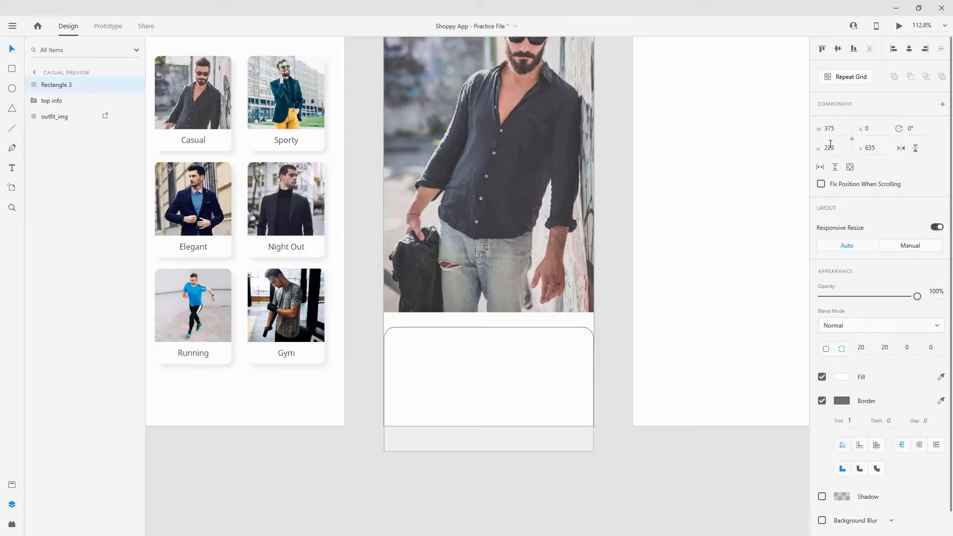
pyautogui.moveTo(487, 342); pyautogui.dragTo(514, 320)
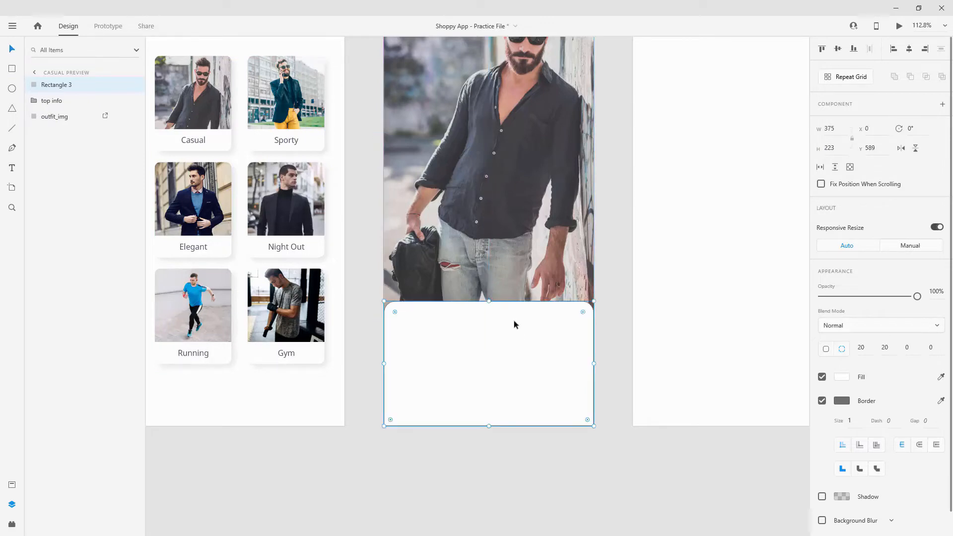
pyautogui.click(822, 401)
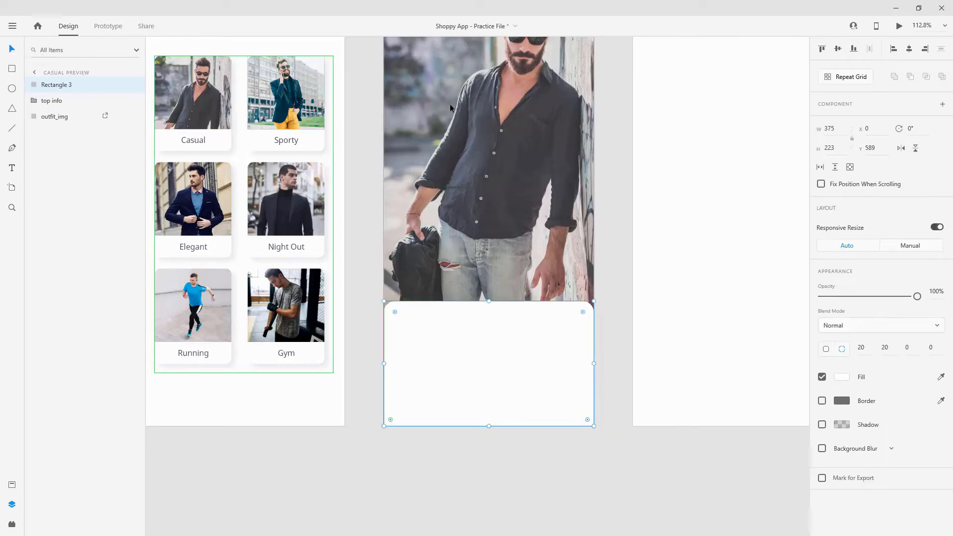
# Copy the Outfit Selection heading from Home into Casual Preview and centre it 20 px below the white panel's top edge
pyautogui.scroll(3, 450, 108)
pyautogui.scroll(-2, 450, 108)
pyautogui.click(310, 130)
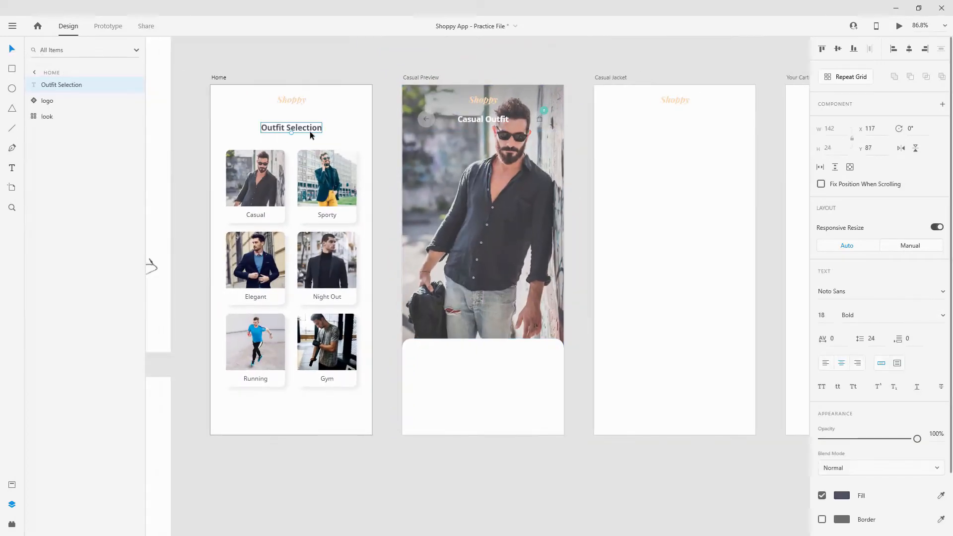
pyautogui.hotkey('ctrl', 'c')
pyautogui.click(494, 357)
pyautogui.hotkey('ctrl', 'v')
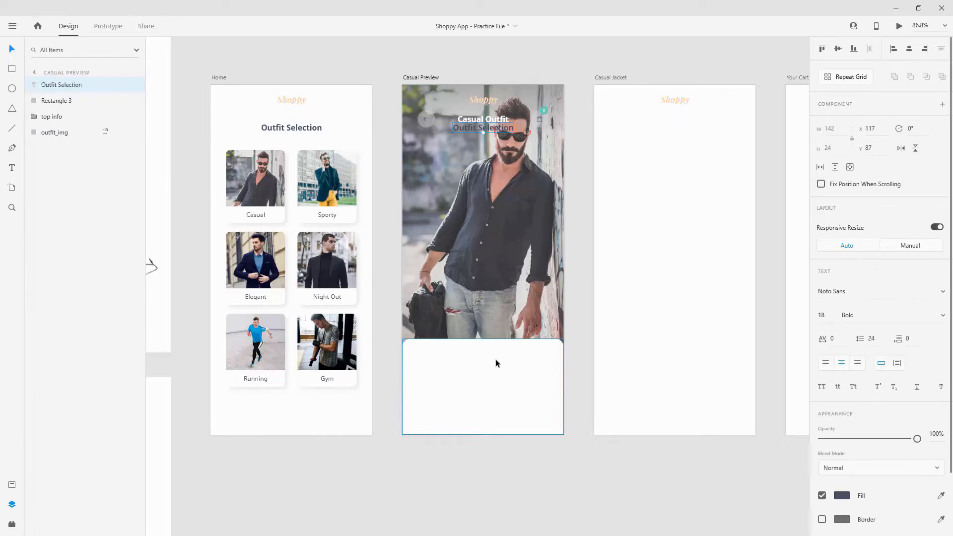
pyautogui.moveTo(489, 131); pyautogui.dragTo(488, 349)
pyautogui.hotkey('shift', 'Down')
pyautogui.hotkey('shift', 'Down')
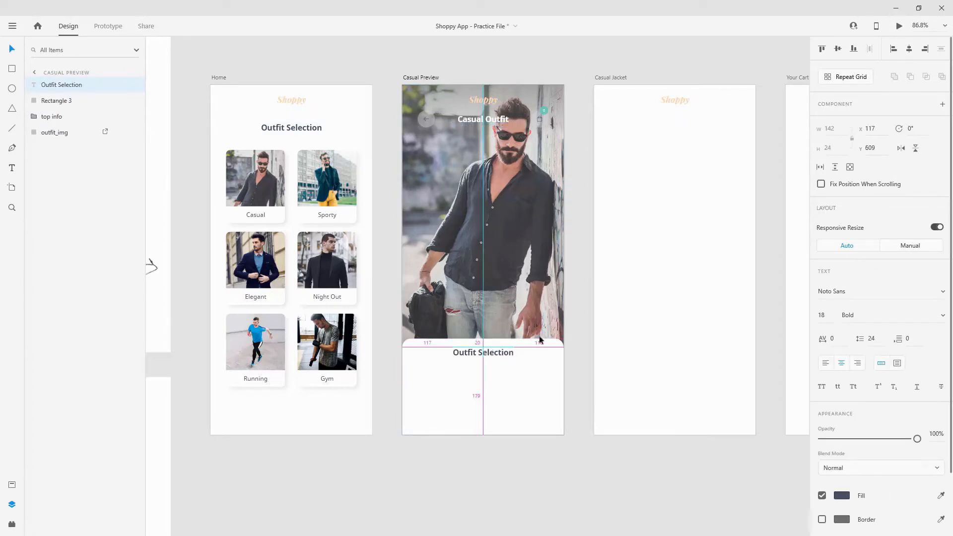
pyautogui.press('alt')
# Change the copied heading's text to "Casual Outfit Pieces"
pyautogui.scroll(-3, 692, 263)
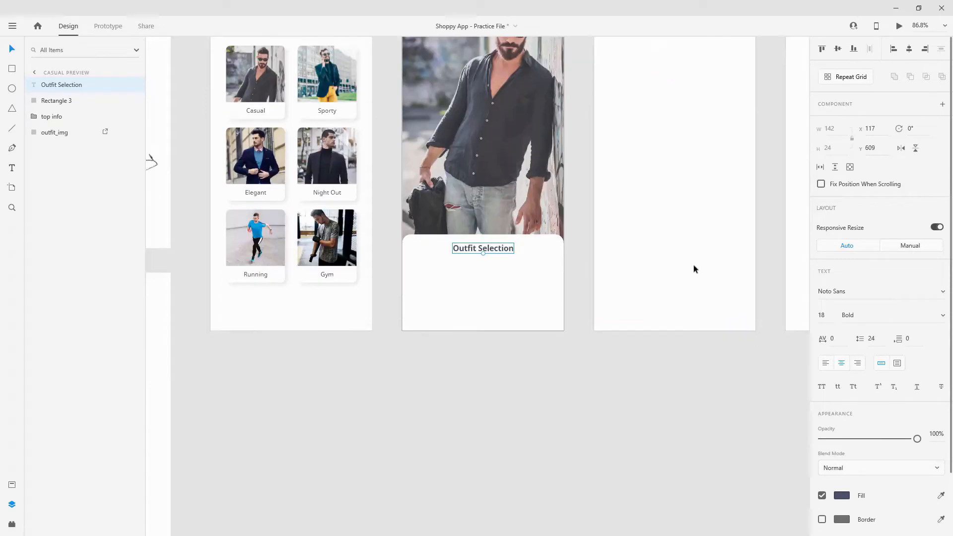
pyautogui.doubleClick(473, 250)
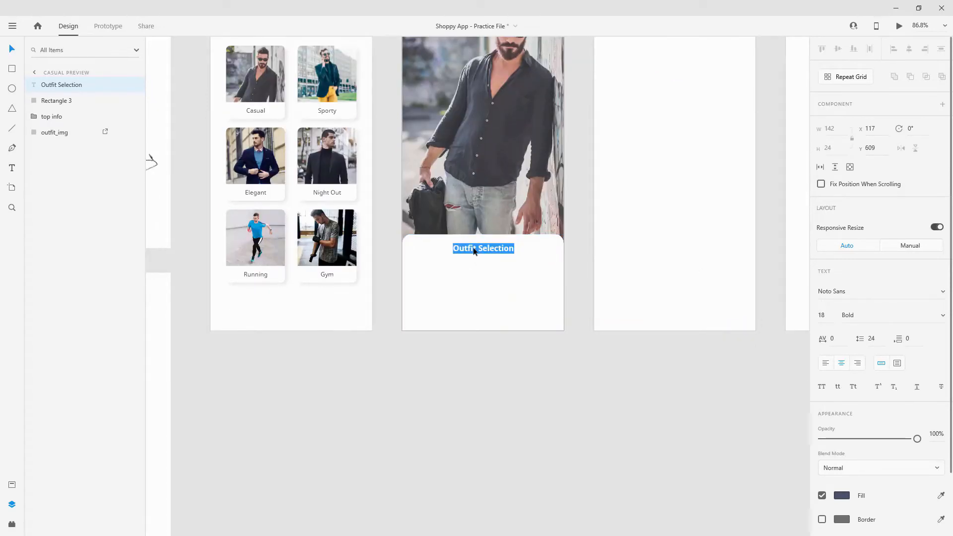
pyautogui.write('Casual Outfit Pieces')
pyautogui.press('BackSpace')
pyautogui.press('BackSpace')
pyautogui.press('BackSpace')
pyautogui.write('es')
pyautogui.press('Escape')
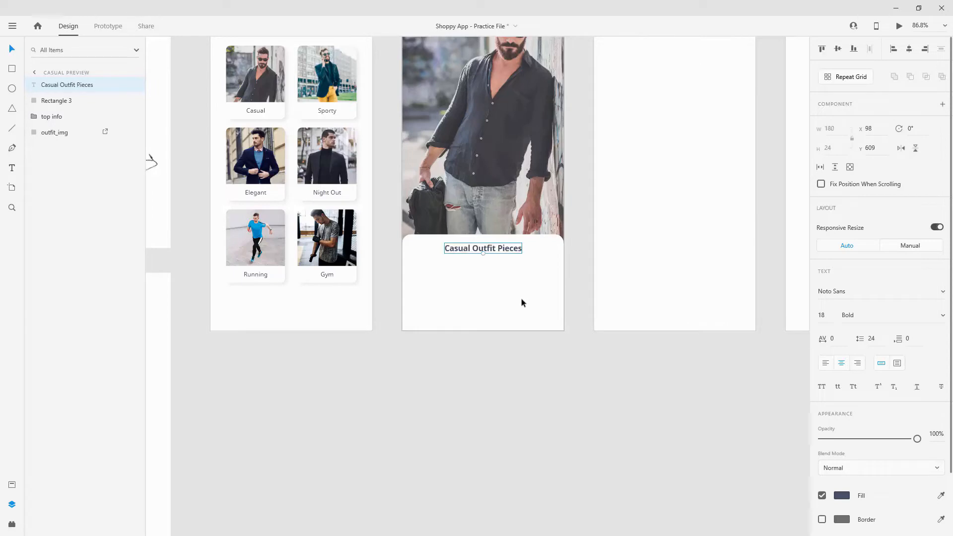
# Rename the white panel's rectangle layer to bottom_bg and reorder it and the Casual Outfit Pieces heading below the top info group
pyautogui.scroll(3, 521, 299)
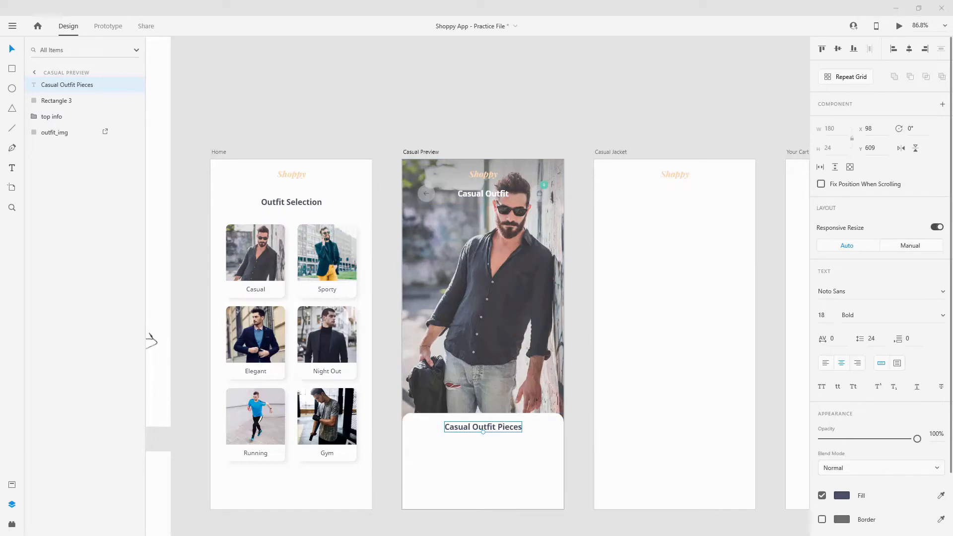
pyautogui.scroll(-5, 487, 367)
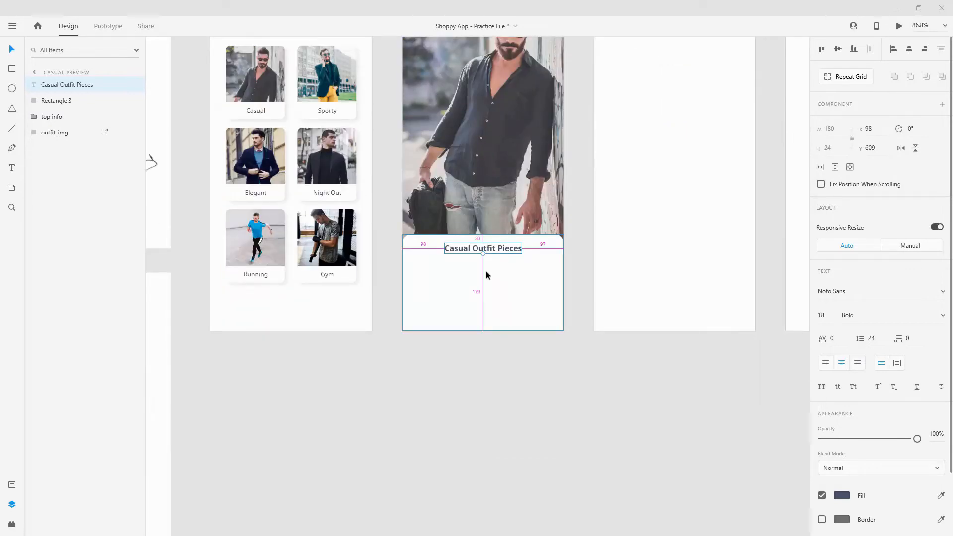
pyautogui.scroll(3, 486, 271)
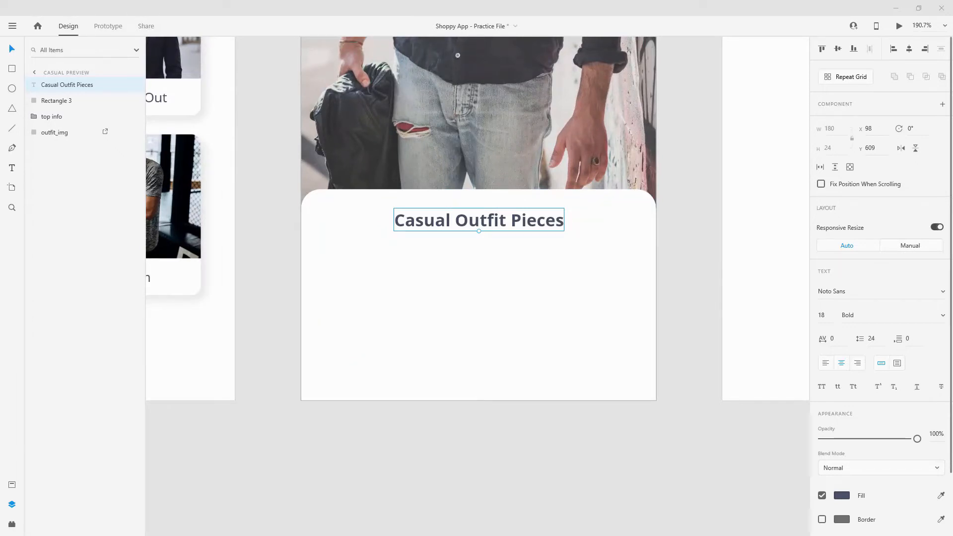
pyautogui.doubleClick(70, 102)
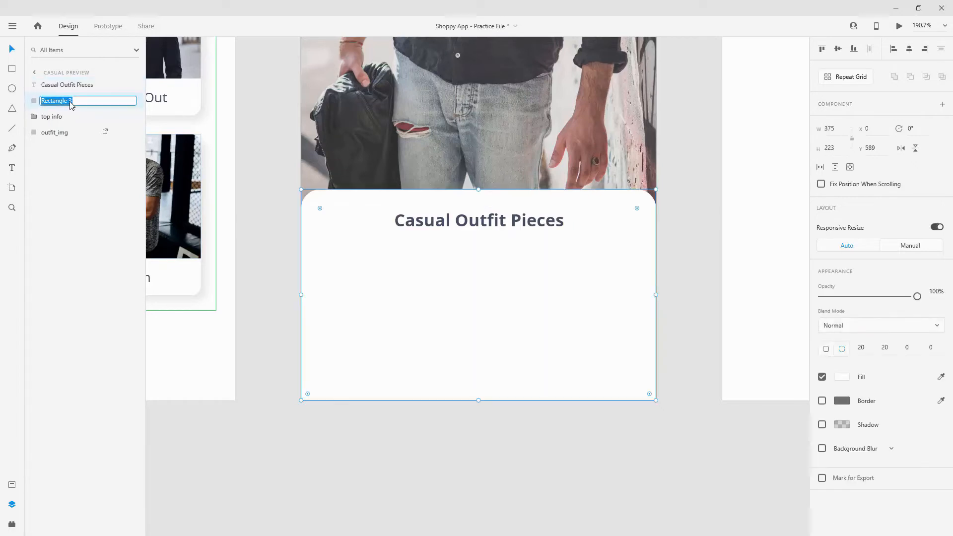
pyautogui.write('bottom_bg')
pyautogui.press('Return')
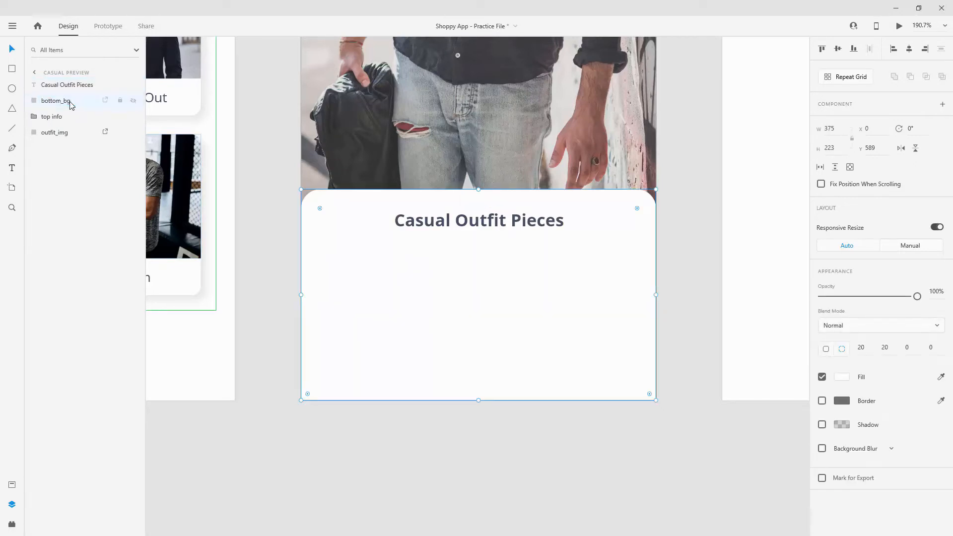
pyautogui.moveTo(70, 100)
pyautogui.mouseDown()
pyautogui.moveTo(65, 129)
pyautogui.moveTo(66, 91)
pyautogui.moveTo(63, 110)
pyautogui.mouseUp()
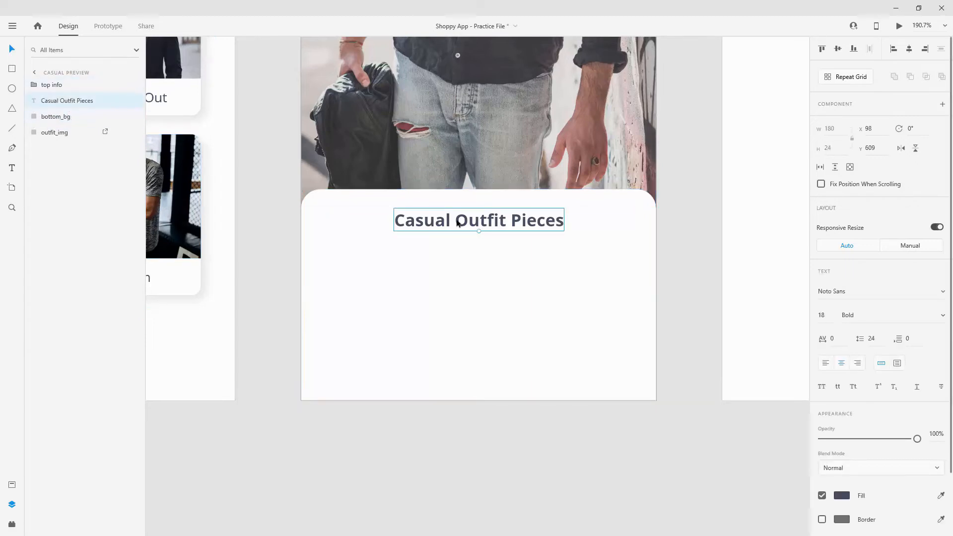
# Duplicate the Casual Outfit Pieces heading down to Y 677, apply the regular Noto Sans 18pt character style, and open the copy's text for editing
pyautogui.hotkey('ctrl', 'd')
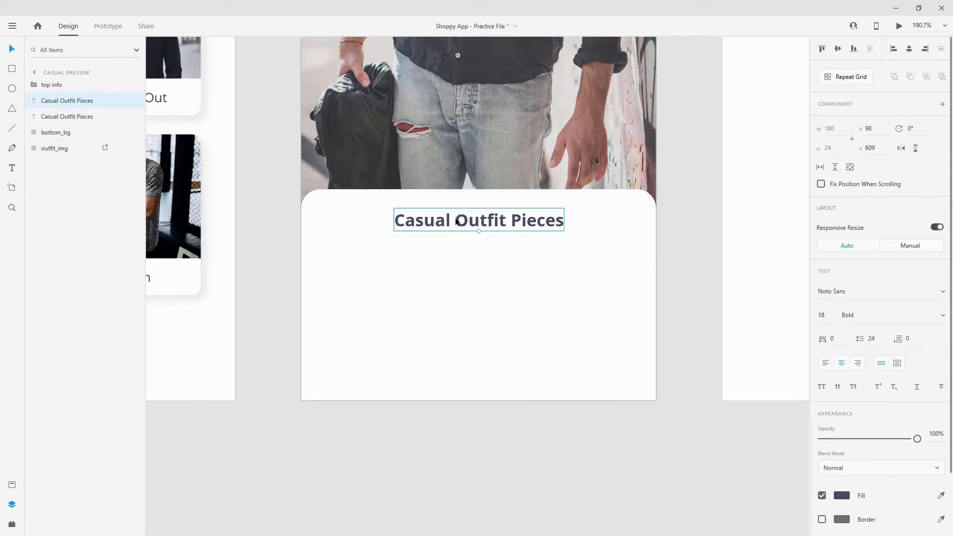
pyautogui.moveTo(462, 219); pyautogui.dragTo(449, 280)
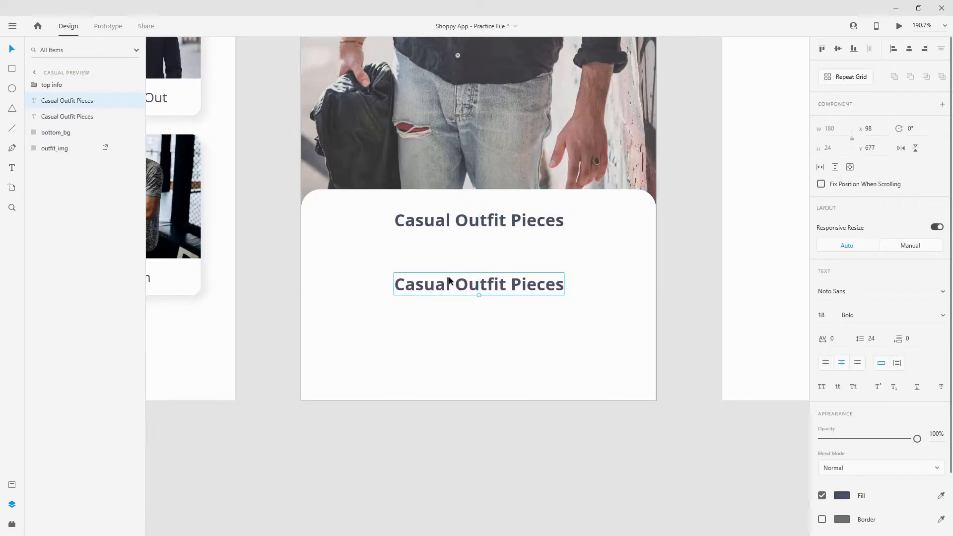
pyautogui.click(10, 483)
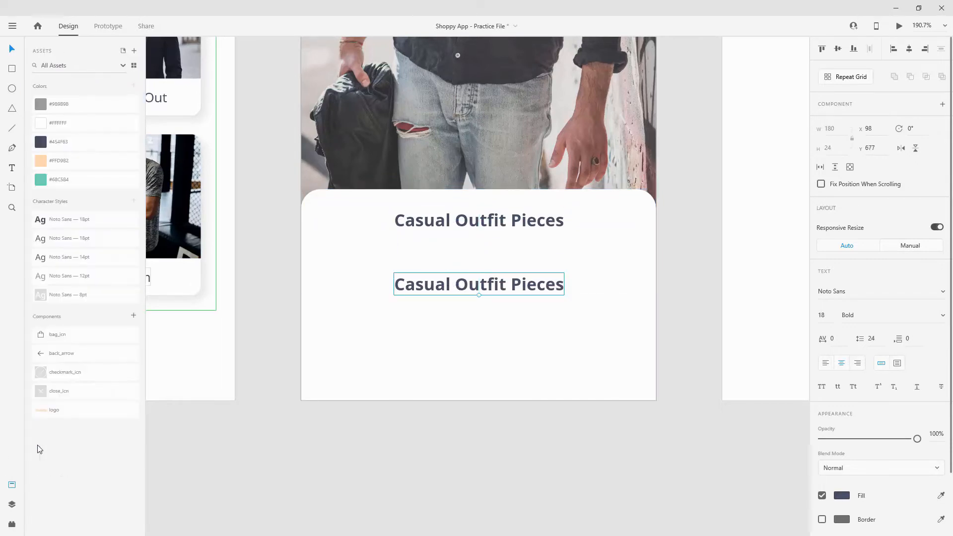
pyautogui.click(88, 237)
pyautogui.doubleClick(496, 279)
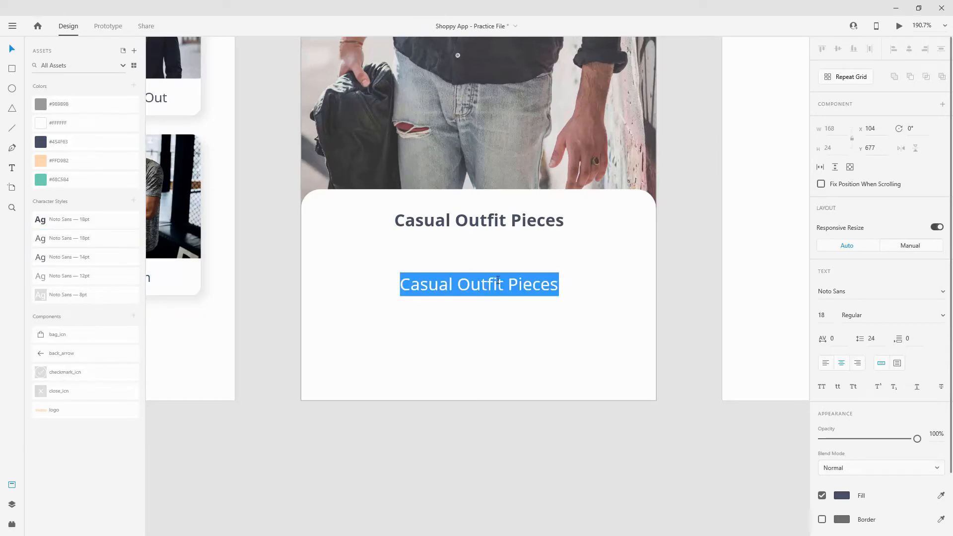
# Change the copied heading text to "$29" and place it left-aligned at X 138 below the "Casual Outfit Pieces" title
pyautogui.write('$29')
pyautogui.press('Escape')
pyautogui.scroll(-5, 555, 297)
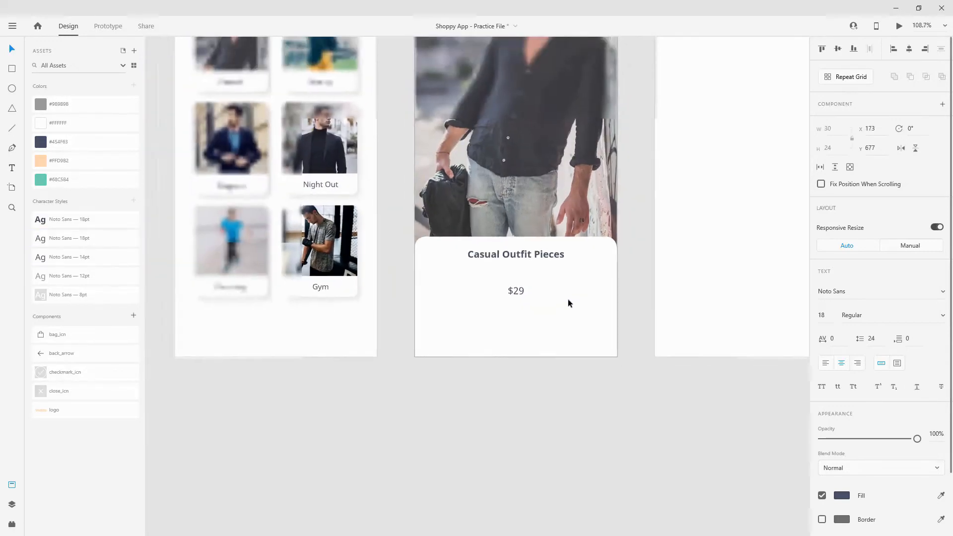
pyautogui.scroll(-6, 567, 299)
pyautogui.moveTo(279, 204); pyautogui.dragTo(528, 215)
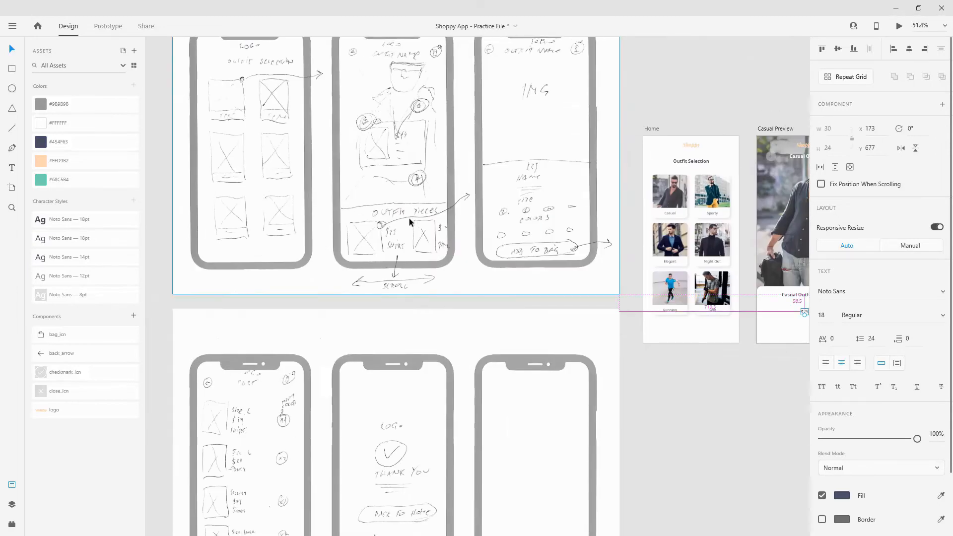
pyautogui.scroll(10, 409, 217)
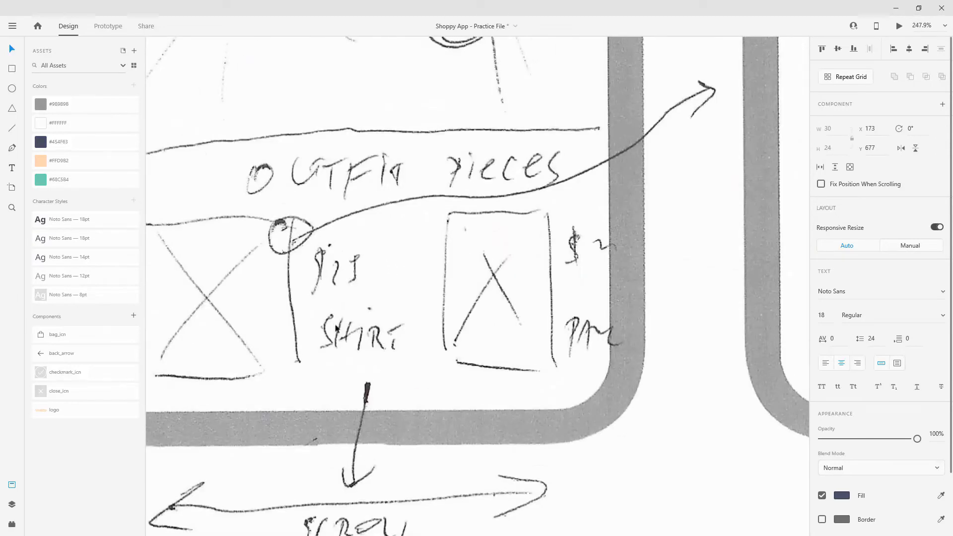
pyautogui.scroll(-12, 336, 327)
pyautogui.scroll(12, 546, 362)
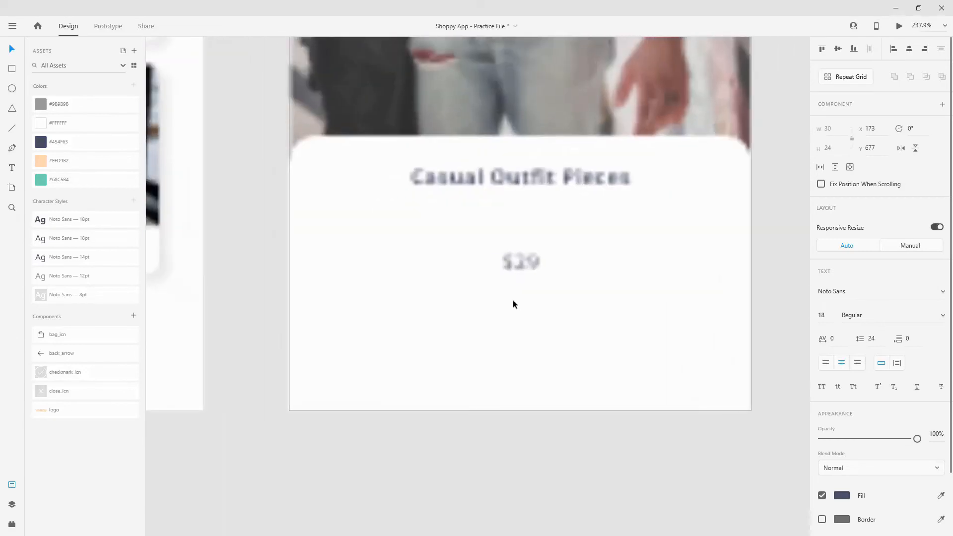
pyautogui.moveTo(520, 262); pyautogui.dragTo(477, 261)
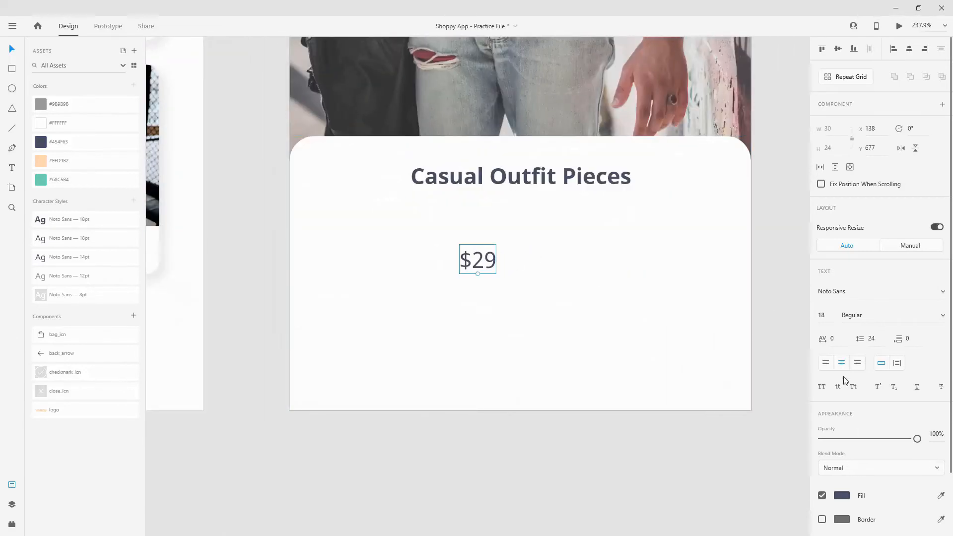
pyautogui.click(825, 362)
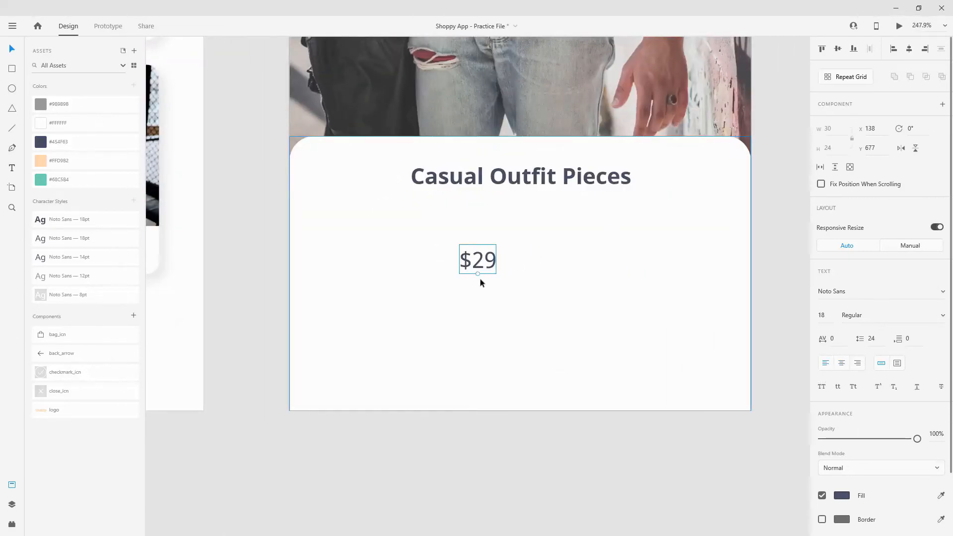
# Duplicate the $29 text just below it and change the copy to "Shirt", leaving a slightly smaller gap between them
pyautogui.moveTo(479, 268); pyautogui.dragTo(477, 312)
pyautogui.doubleClick(476, 317)
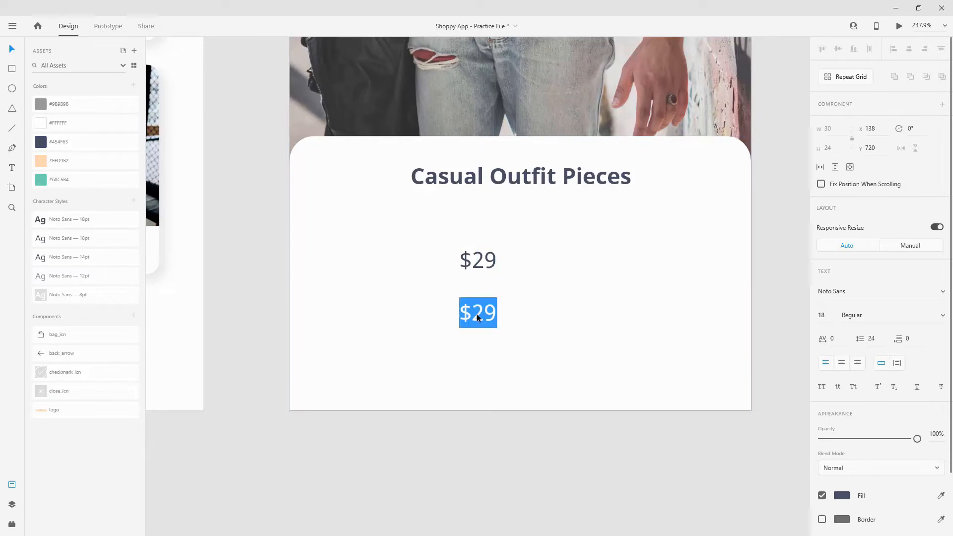
pyautogui.write('Shirt')
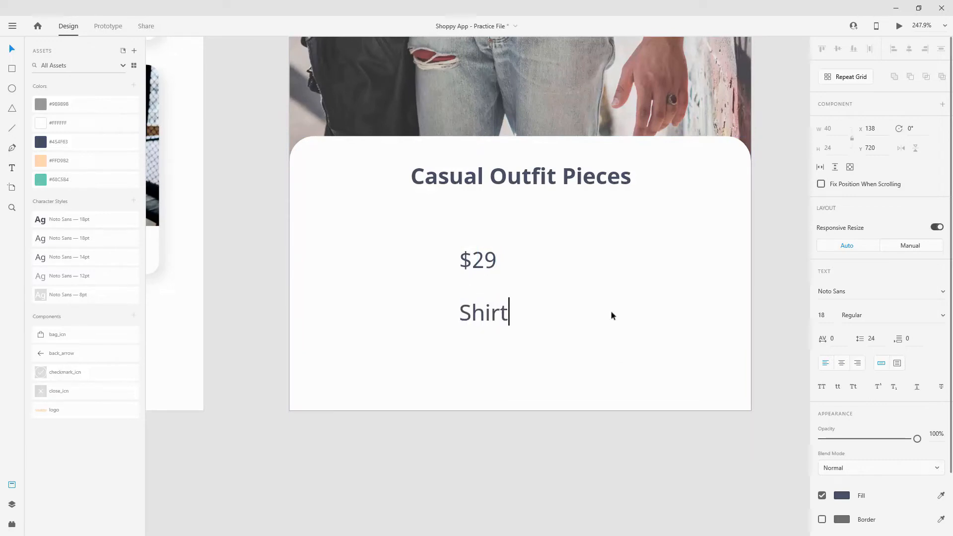
pyautogui.press('Escape')
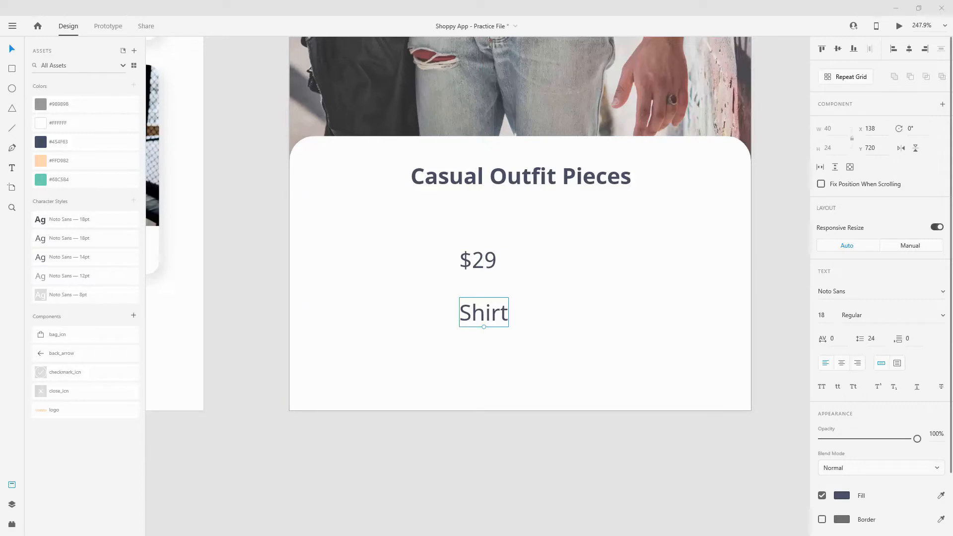
pyautogui.moveTo(480, 307); pyautogui.dragTo(478, 296)
# Apply the saved light orange colour to the $29 price text
pyautogui.click(486, 272)
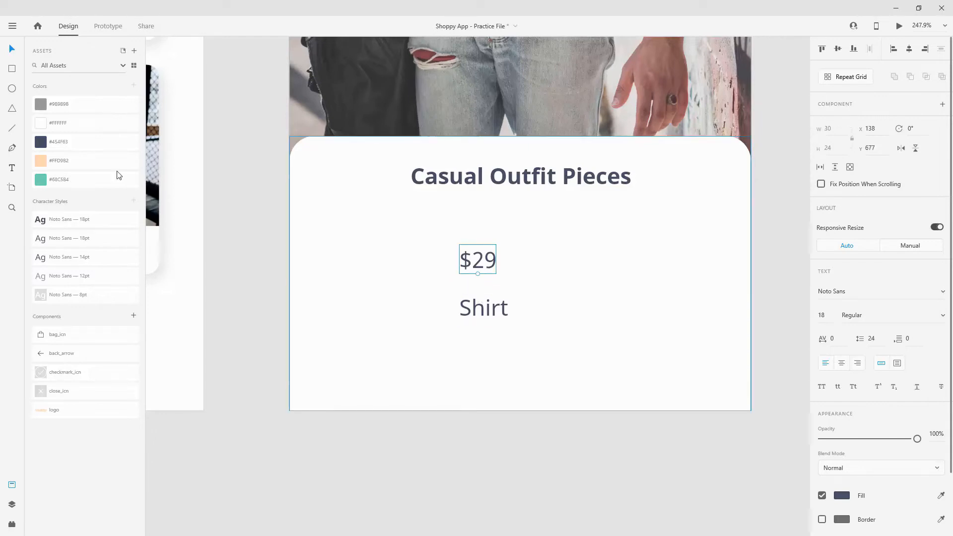
pyautogui.click(47, 164)
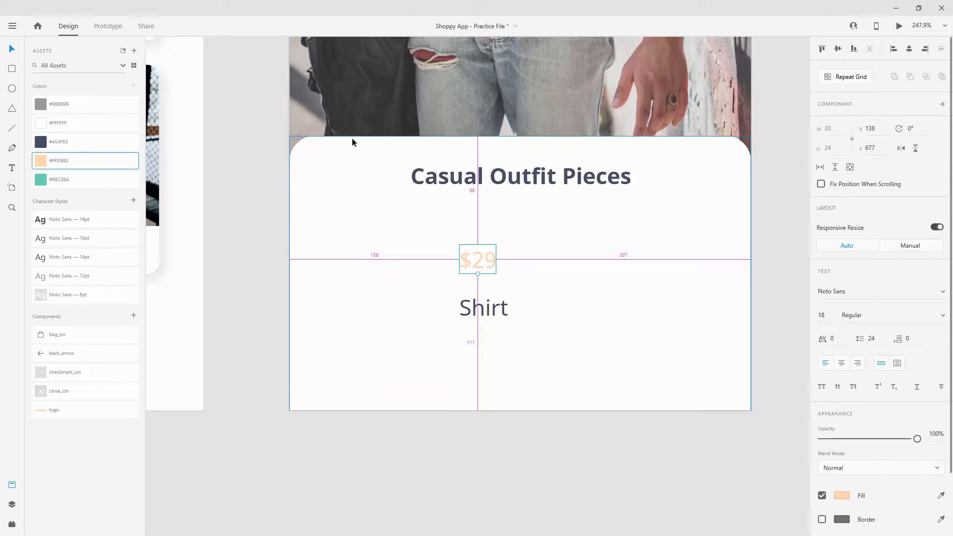
# Show the layout grid on the Casual Preview artboard and lower its column colour opacity to about 15%
pyautogui.scroll(-3, 352, 138)
pyautogui.scroll(5, 371, 144)
pyautogui.scroll(2, 368, 147)
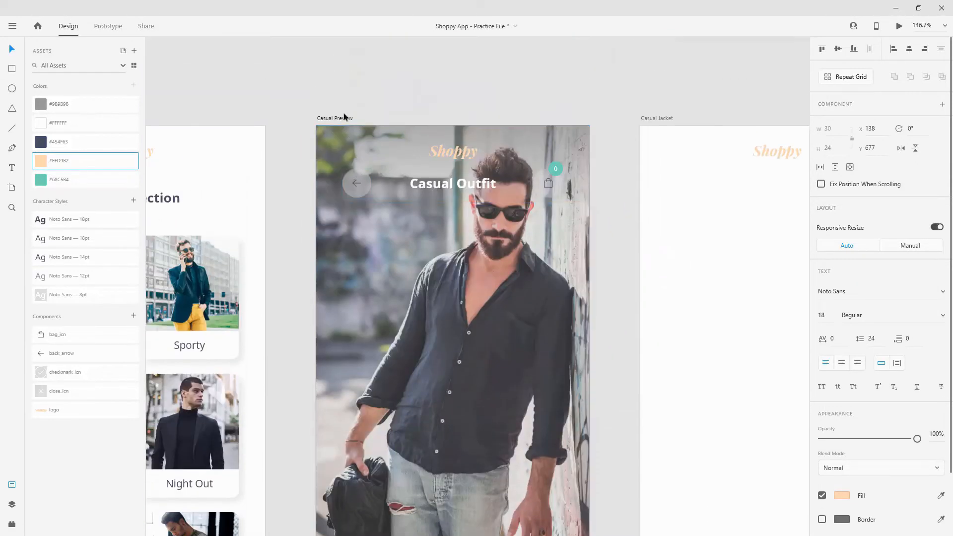
pyautogui.click(340, 117)
pyautogui.click(822, 377)
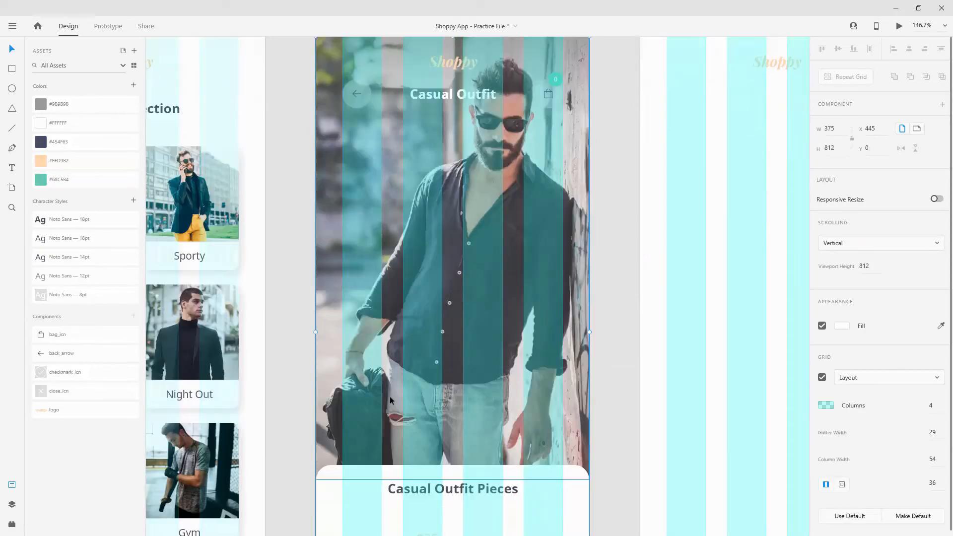
pyautogui.scroll(-5, 389, 395)
pyautogui.scroll(4, 341, 383)
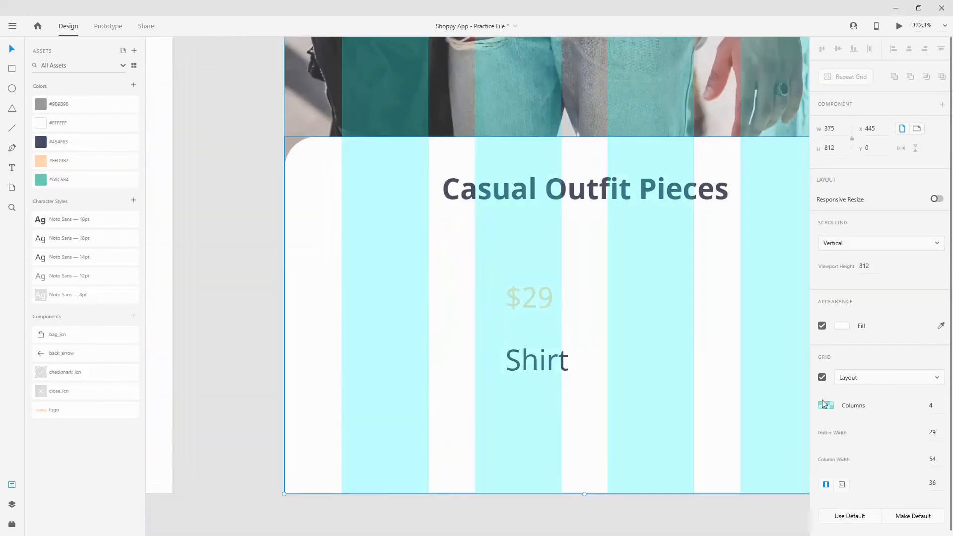
pyautogui.click(824, 404)
pyautogui.moveTo(792, 405); pyautogui.dragTo(791, 416)
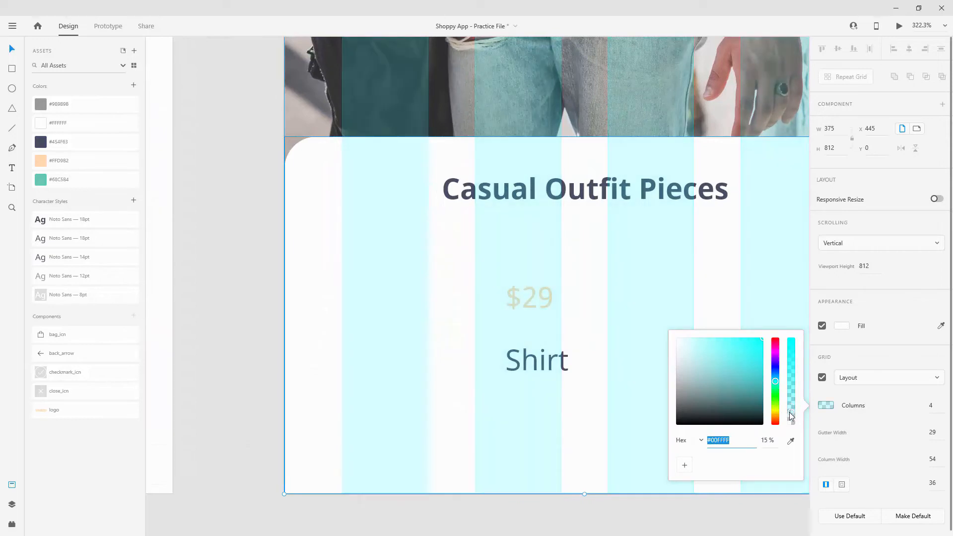
# Draw a rectangle beside the $29 and Shirt texts, starting at the first grid column, and size it to 100 × 100
pyautogui.click(12, 68)
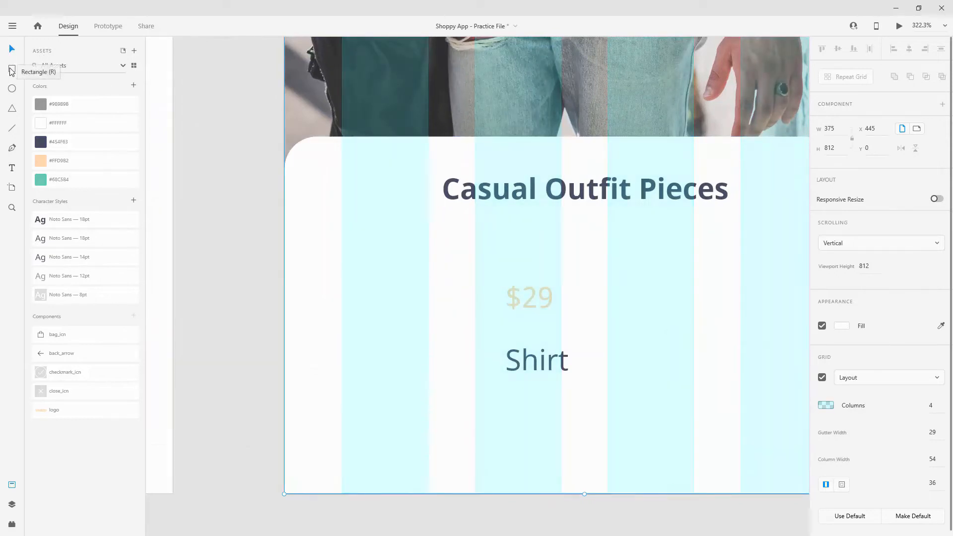
pyautogui.moveTo(342, 256); pyautogui.dragTo(488, 421)
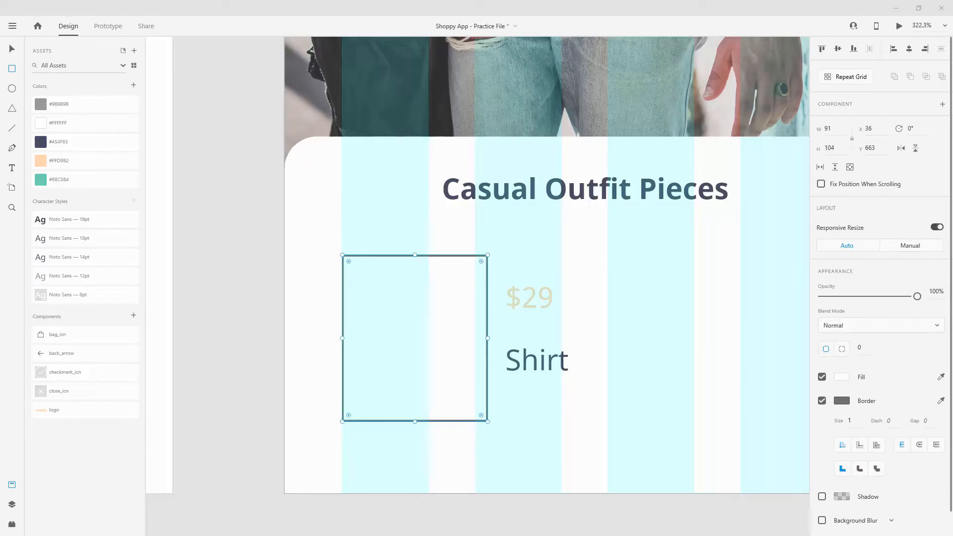
pyautogui.click(838, 128)
pyautogui.press('Tab')
pyautogui.write('100')
pyautogui.press('Return')
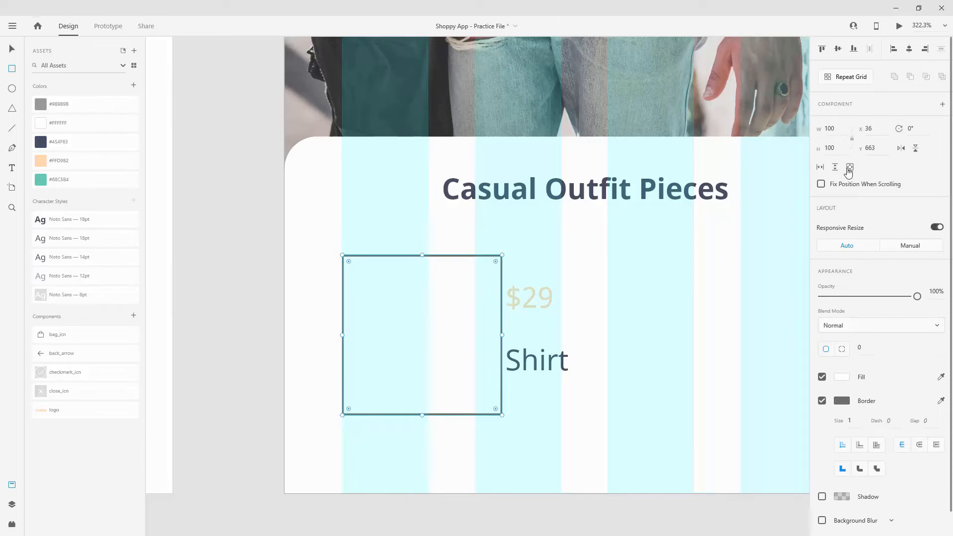
# Round the rectangle's corners with a radius of 10 and remove its border
pyautogui.click(866, 345)
pyautogui.write('10')
pyautogui.press('Return')
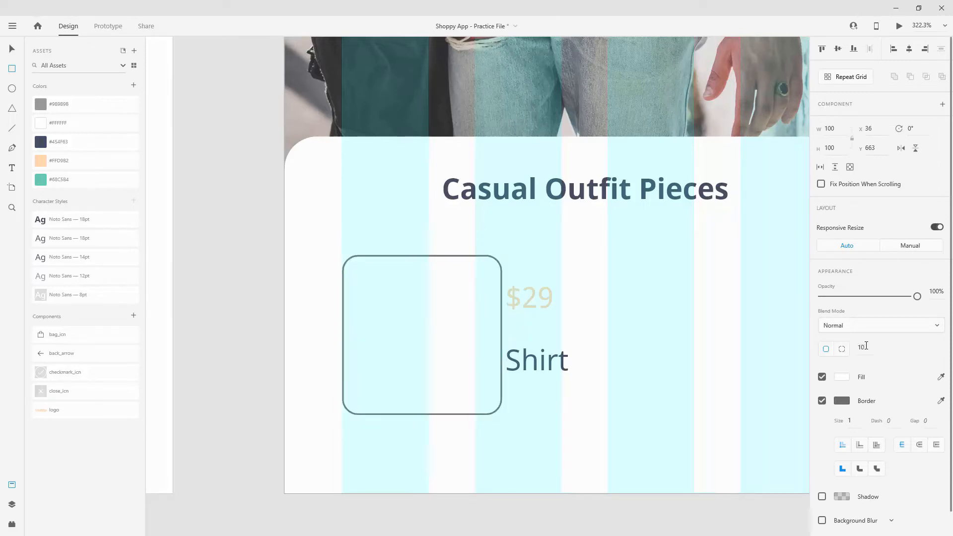
pyautogui.click(821, 401)
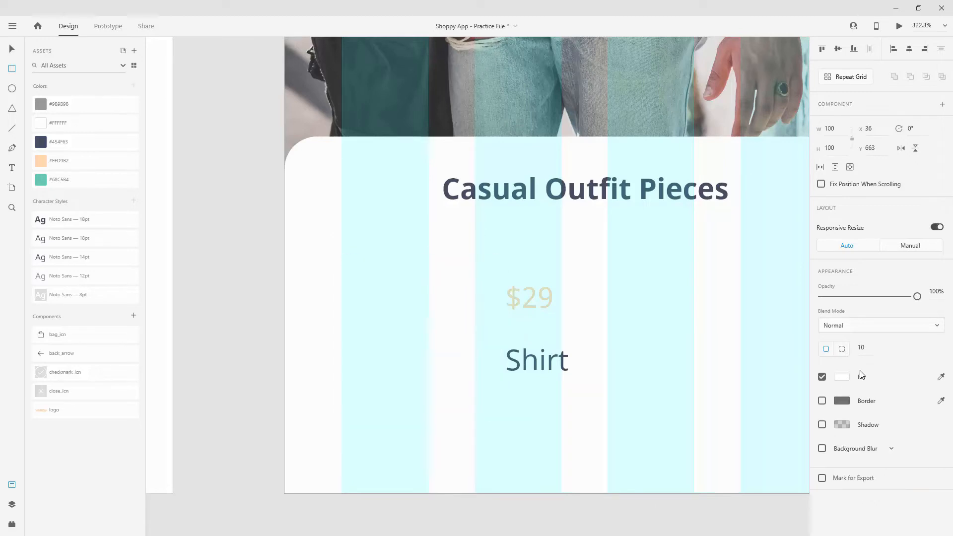
# Add a shadow to the rectangle with X 5, Y 5 and blur 10
pyautogui.click(821, 424)
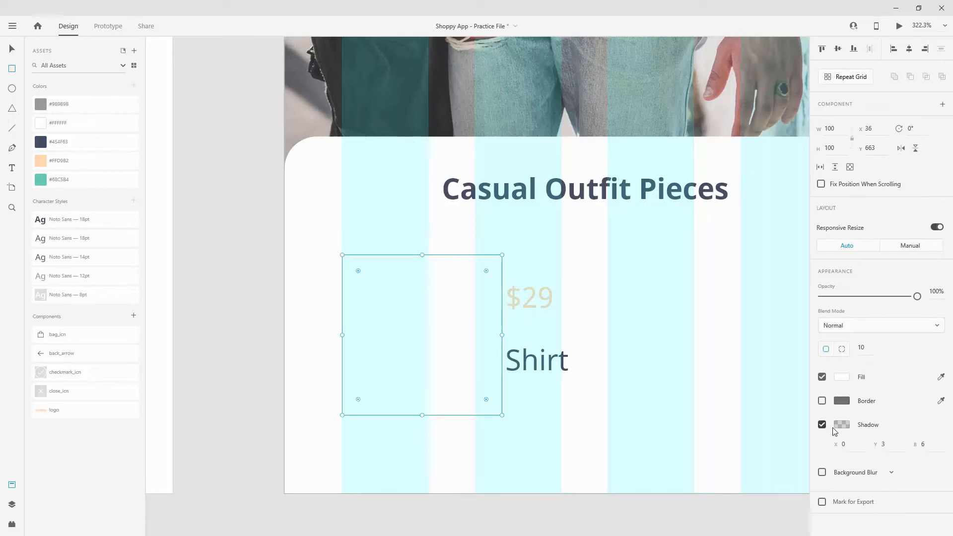
pyautogui.click(855, 446)
pyautogui.write('5')
pyautogui.press('Tab')
pyautogui.write('5')
pyautogui.press('Tab')
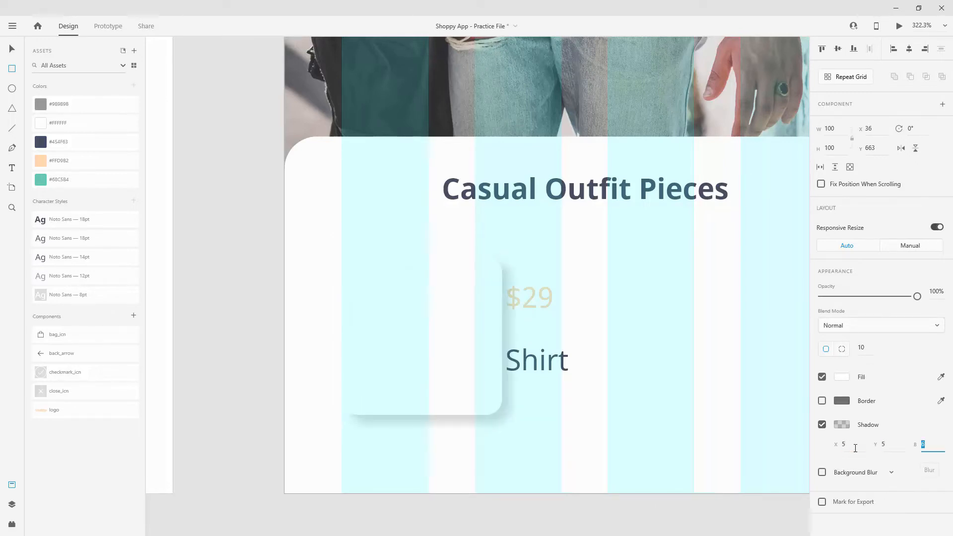
pyautogui.write('10')
pyautogui.press('Return')
pyautogui.press('v')
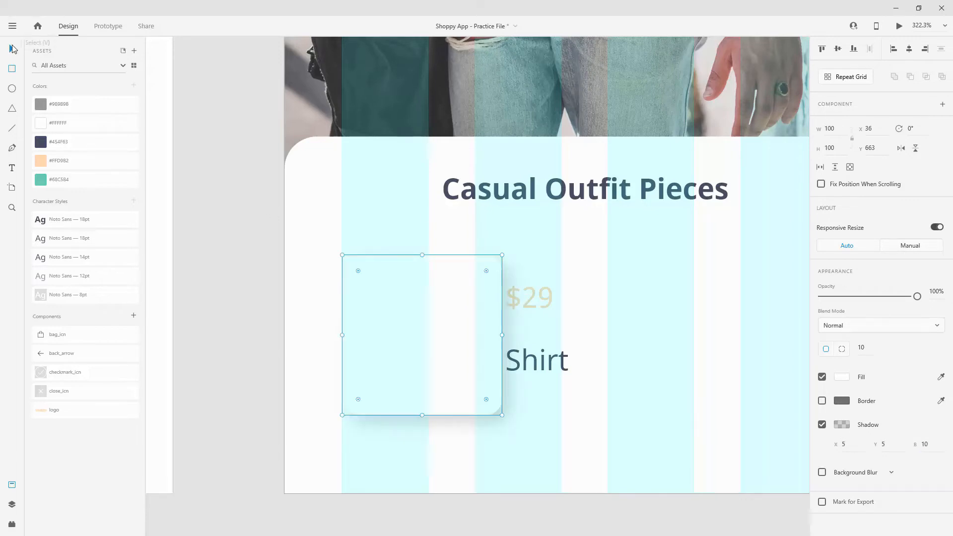
# Reposition the rectangle vertically to Y 673, spacing it evenly below the "Casual Outfit Pieces" title
pyautogui.press('alt')
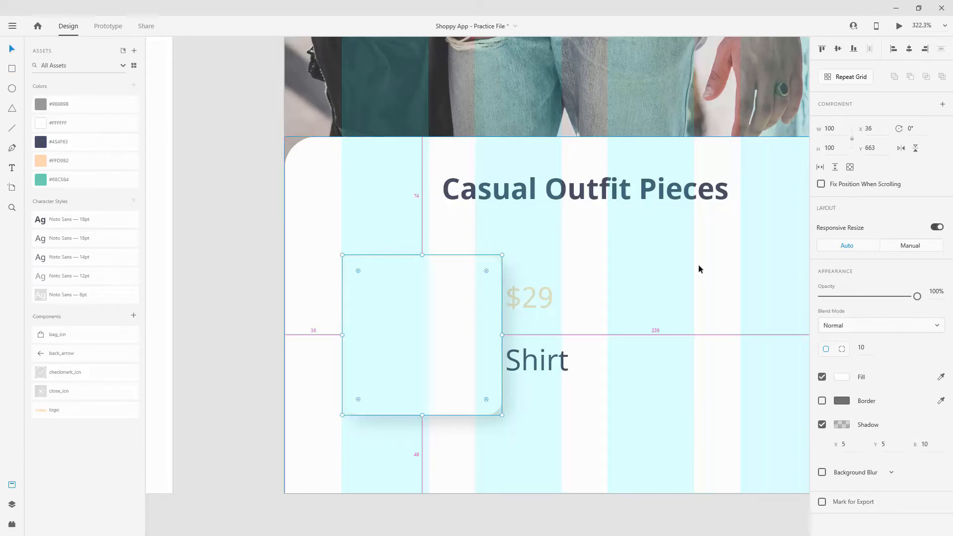
pyautogui.moveTo(462, 270); pyautogui.dragTo(458, 222)
pyautogui.hotkey('shift', 'Down')
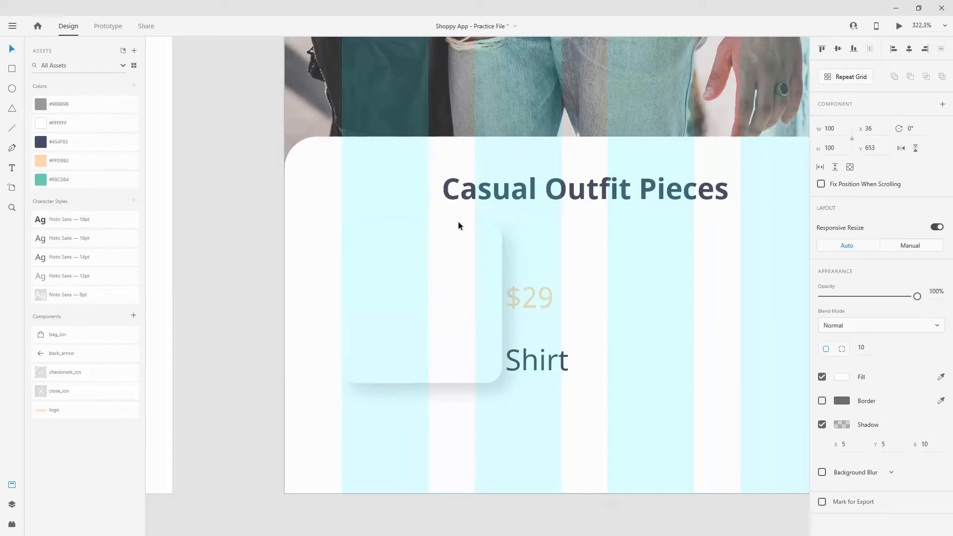
pyautogui.hotkey('shift', 'Down')
pyautogui.hotkey('shift', 'Down')
pyautogui.hotkey('shift', 'Down')
pyautogui.hotkey('shift', 'Down')
pyautogui.hotkey('shift', 'Down')
pyautogui.hotkey('shift', 'Down')
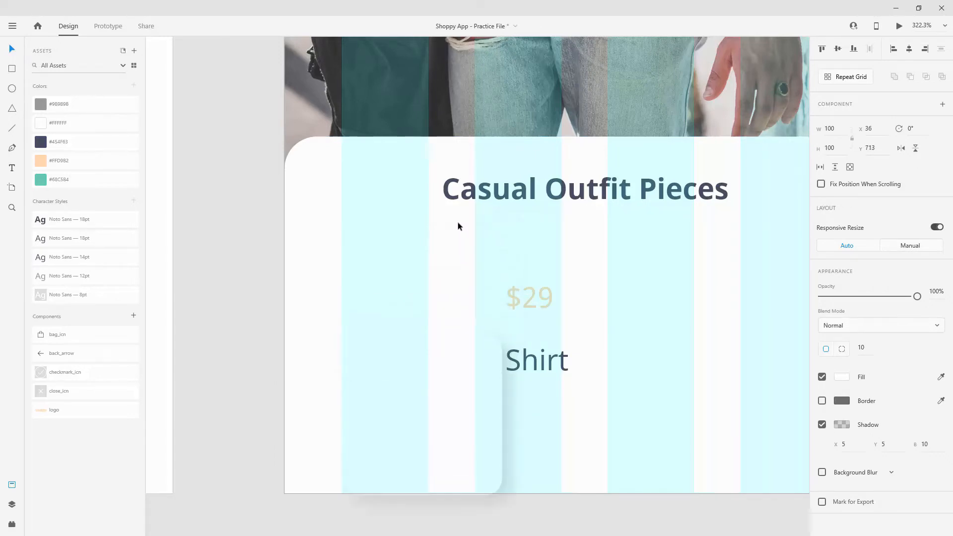
pyautogui.hotkey('shift', 'Up')
pyautogui.hotkey('shift', 'Up')
pyautogui.hotkey('shift', 'Up')
pyautogui.hotkey('shift', 'Up')
pyautogui.hotkey('shift', 'Up')
pyautogui.hotkey('shift', 'Up')
pyautogui.hotkey('shift', 'Up')
pyautogui.hotkey('shift', 'Up')
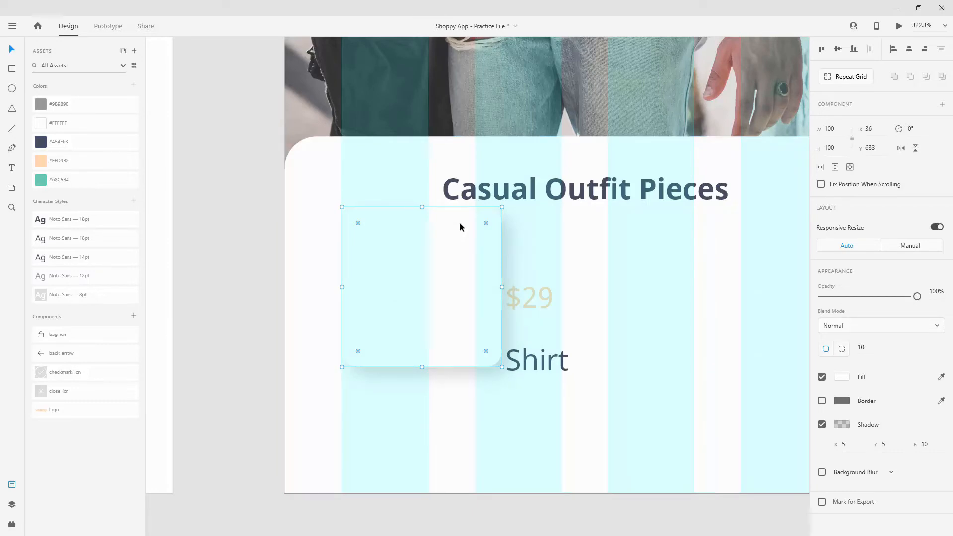
pyautogui.moveTo(460, 223); pyautogui.dragTo(458, 222)
pyautogui.hotkey('shift', 'Down')
pyautogui.hotkey('shift', 'Down')
pyautogui.hotkey('shift', 'Down')
pyautogui.hotkey('shift', 'Down')
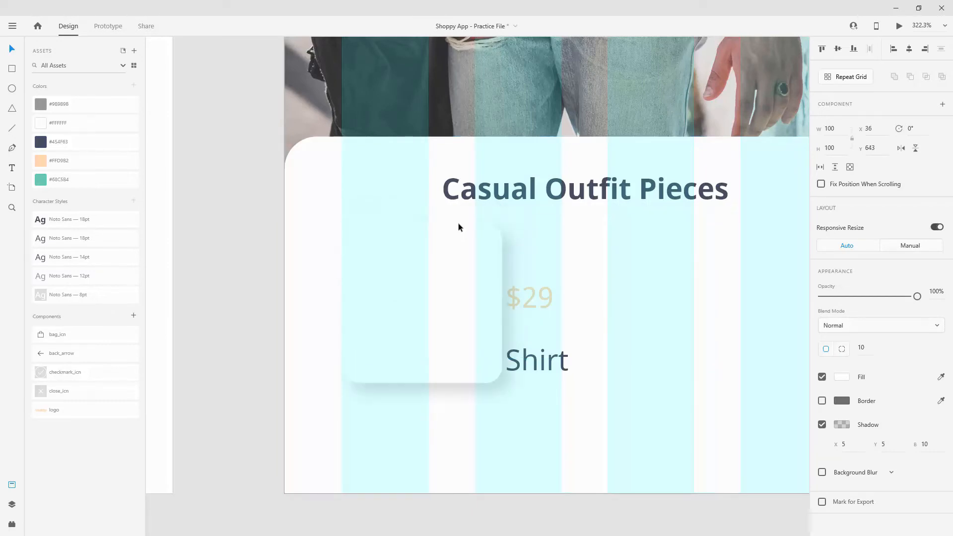
# Move the $29 and Shirt texts together to X 156, Y 692, 20 px from the rectangle's edge and centred on its height
pyautogui.click(541, 285)
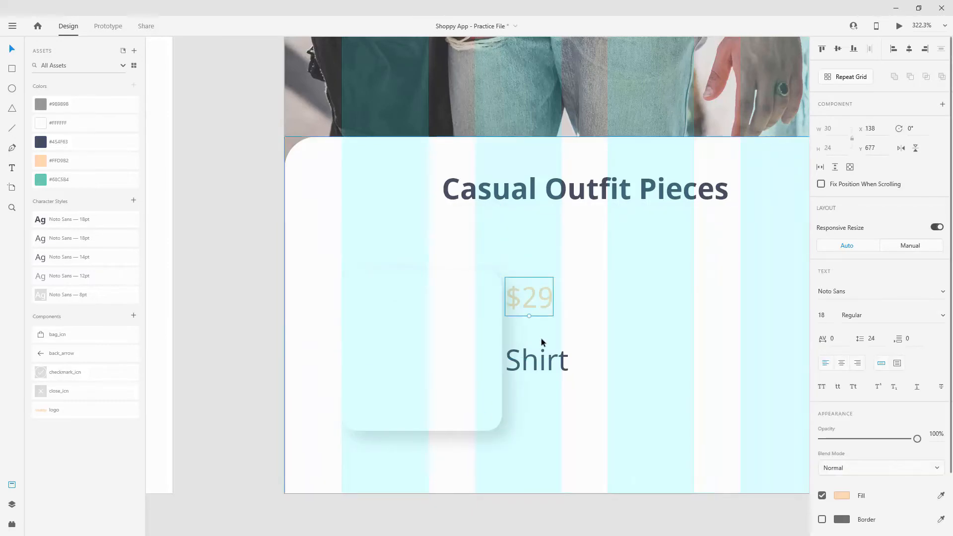
pyautogui.keyDown('shift'); pyautogui.click(541, 360); pyautogui.keyUp('shift')
pyautogui.moveTo(546, 366); pyautogui.dragTo(541, 389)
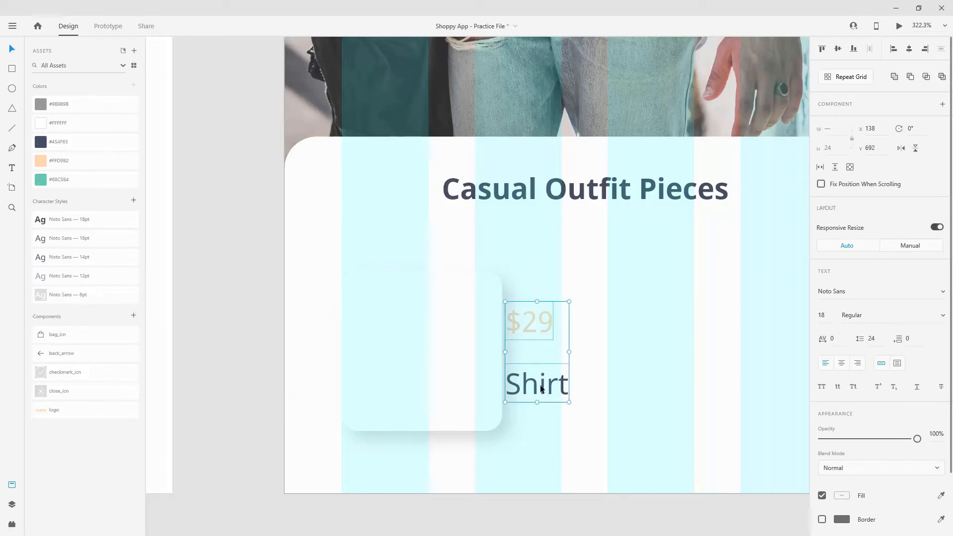
pyautogui.doubleClick(539, 388)
pyautogui.keyDown('shift'); pyautogui.click(543, 325); pyautogui.keyUp('shift')
pyautogui.moveTo(558, 380); pyautogui.dragTo(555, 376)
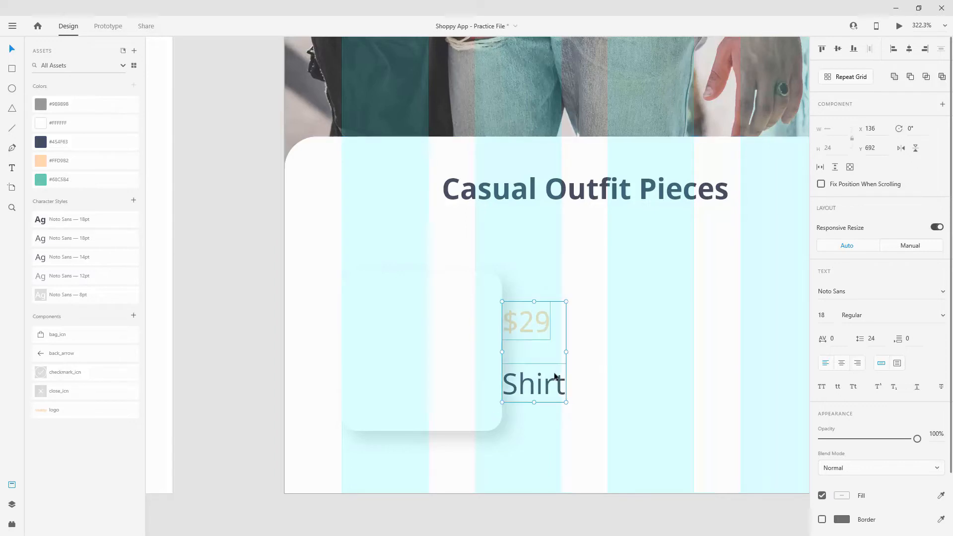
pyautogui.hotkey('shift', 'Right')
pyautogui.hotkey('shift', 'Right')
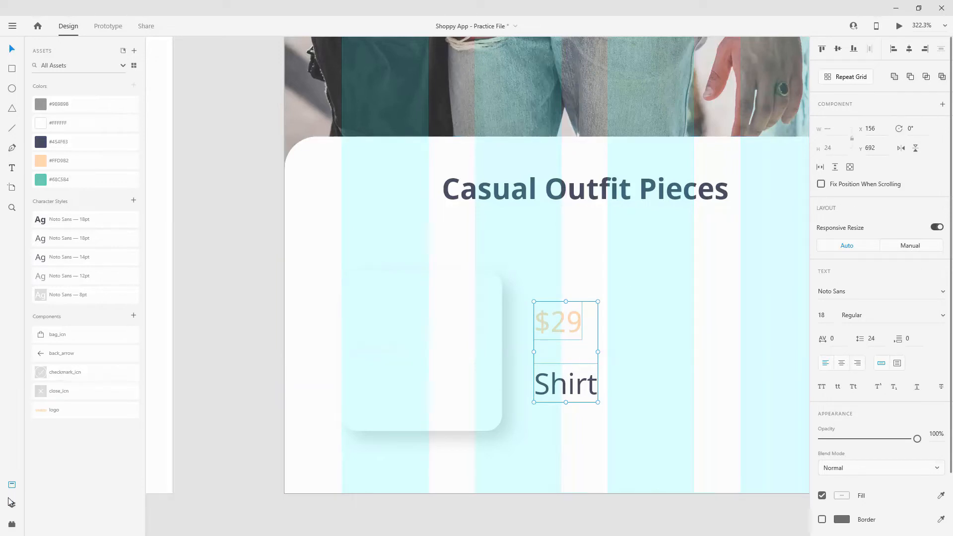
# Move the Rectangle 3 layer below the top info group and rename it product_img
pyautogui.click(11, 503)
pyautogui.click(70, 87)
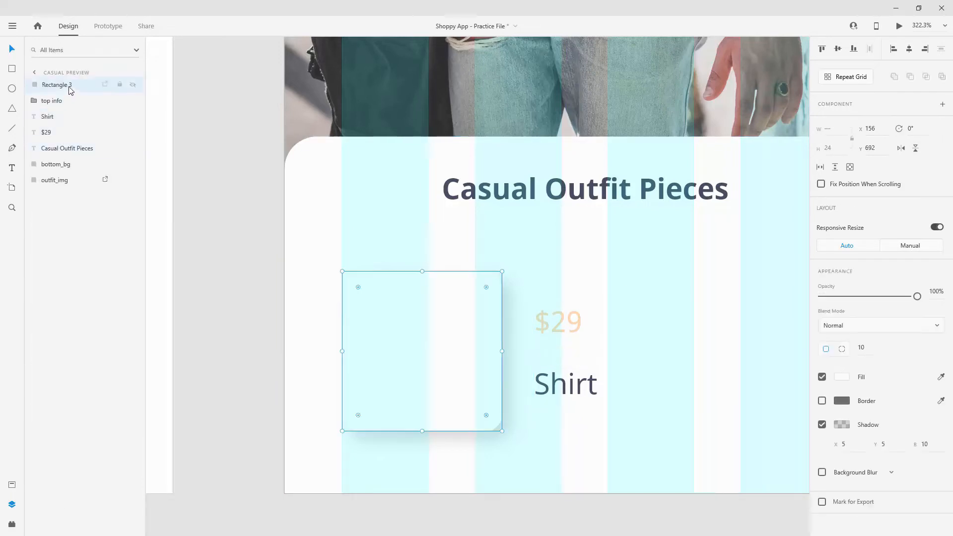
pyautogui.moveTo(70, 87); pyautogui.dragTo(56, 109)
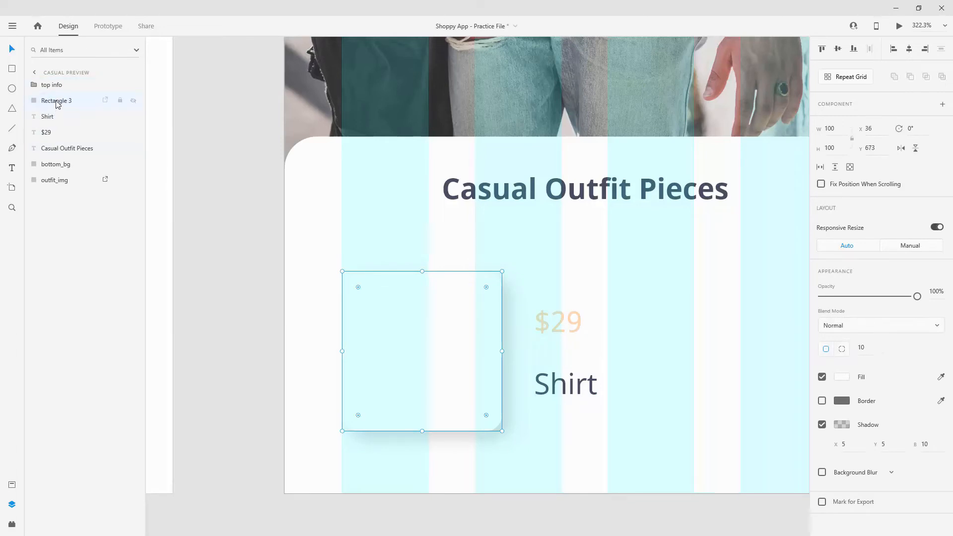
pyautogui.doubleClick(56, 101)
pyautogui.write('product_img')
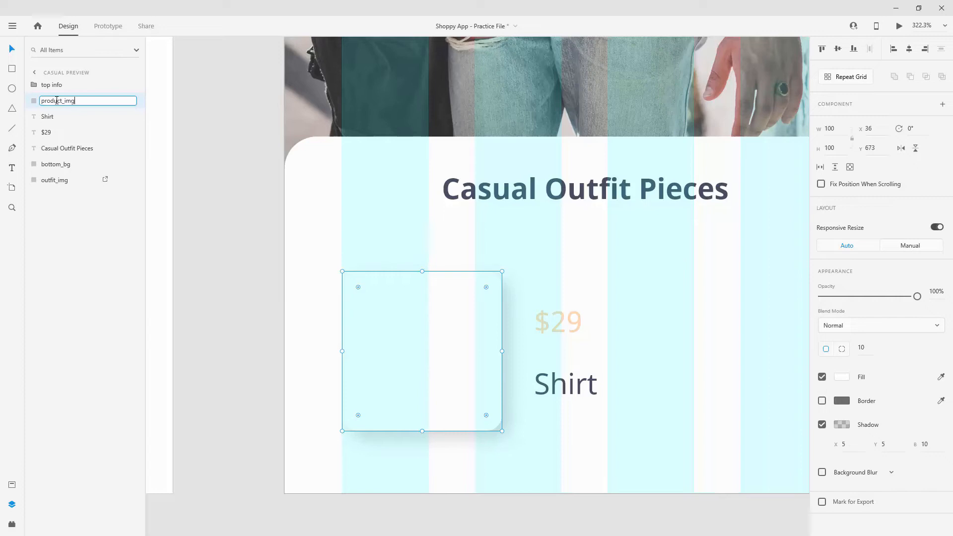
# Group the product_img rectangle with the Shirt and $29 texts and name the group product
pyautogui.press('Return')
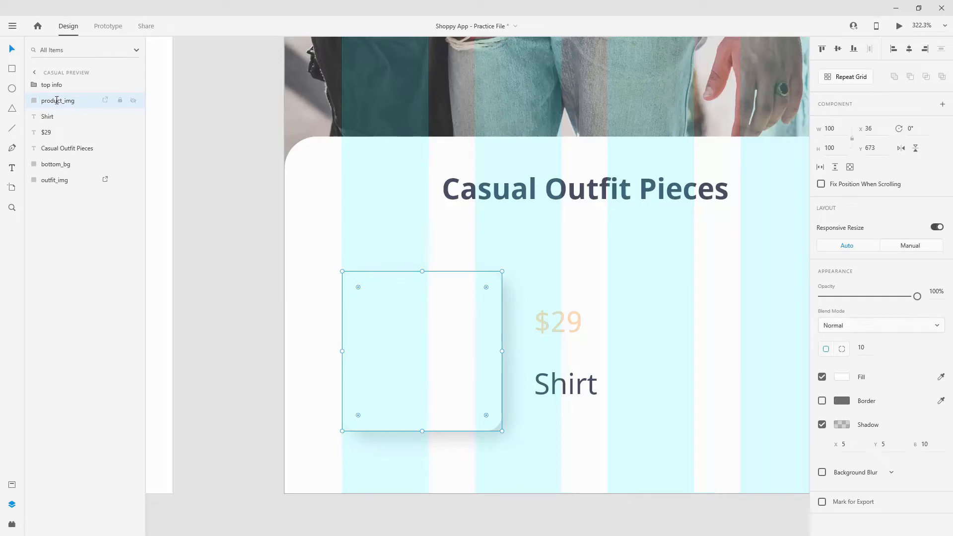
pyautogui.keyDown('shift'); pyautogui.click(58, 133); pyautogui.keyUp('shift')
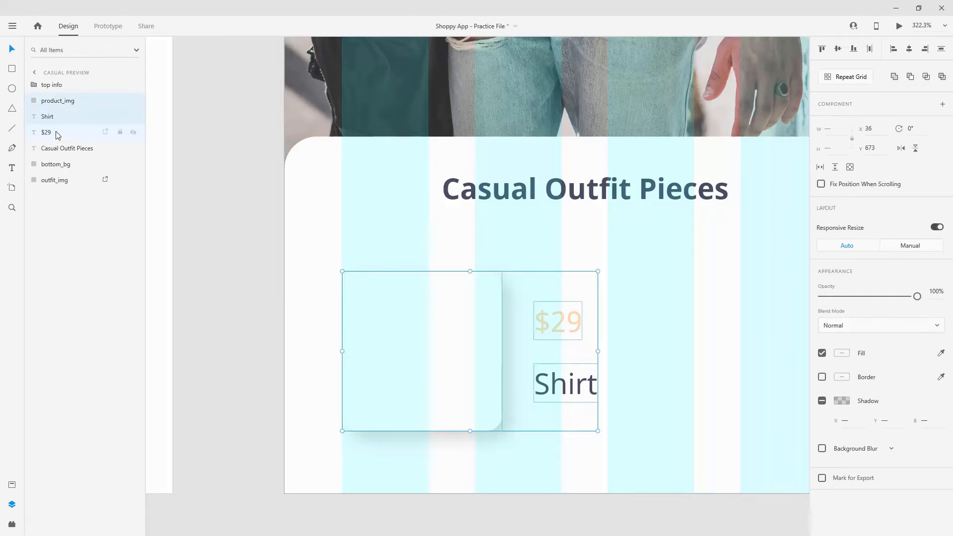
pyautogui.hotkey('ctrl', 'g')
pyautogui.doubleClick(53, 101)
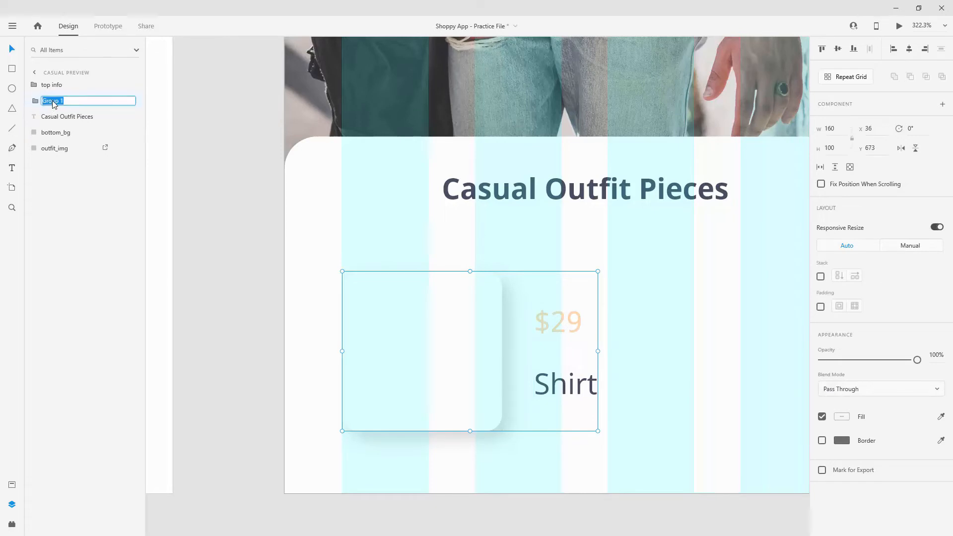
pyautogui.write('product')
pyautogui.press('Return')
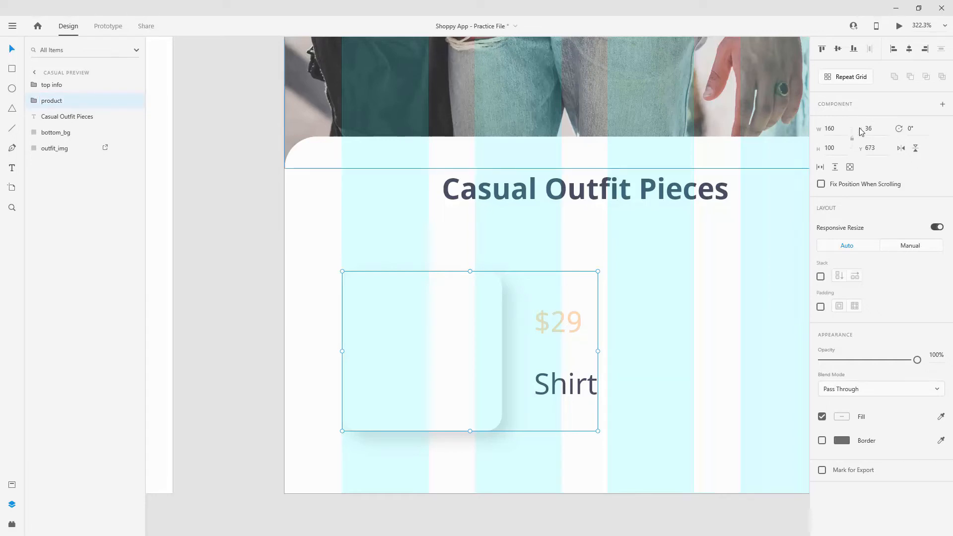
# Turn the product group into a repeat grid and extend it horizontally to four items in one row
pyautogui.keyDown('ctrl'); pyautogui.scroll(-5, 432, 181); pyautogui.keyUp('ctrl')
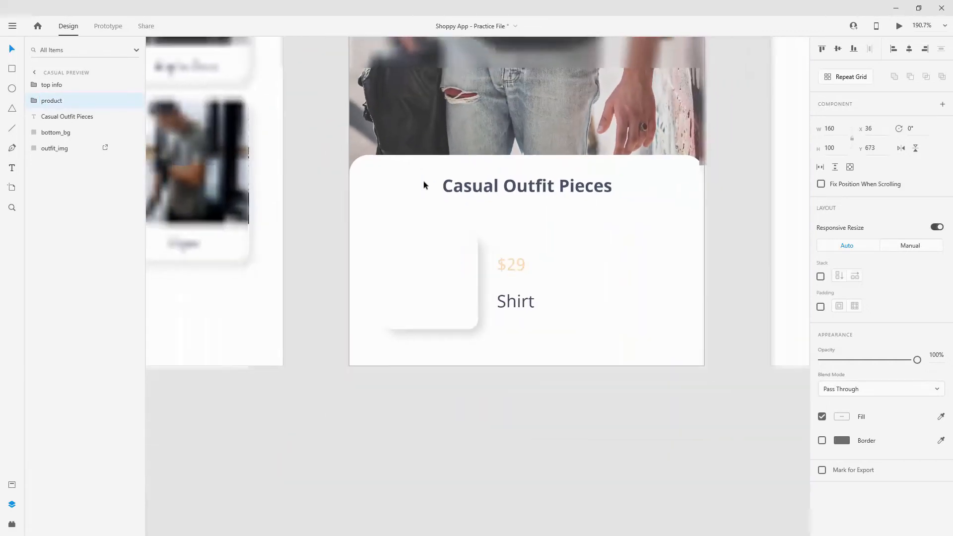
pyautogui.click(851, 82)
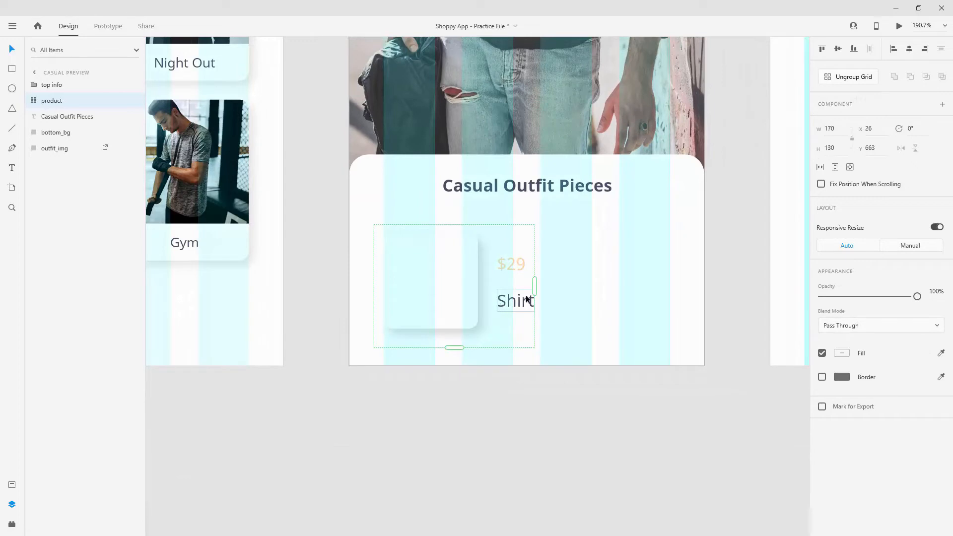
pyautogui.moveTo(534, 284); pyautogui.dragTo(695, 278)
pyautogui.scroll(-1, 374, 279)
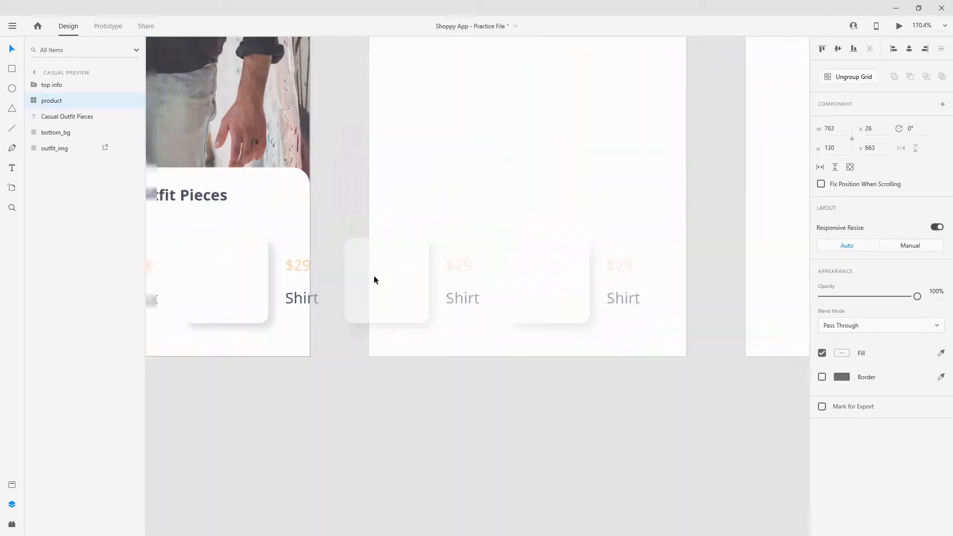
pyautogui.scroll(-1, 373, 280)
pyautogui.moveTo(247, 254); pyautogui.dragTo(337, 255)
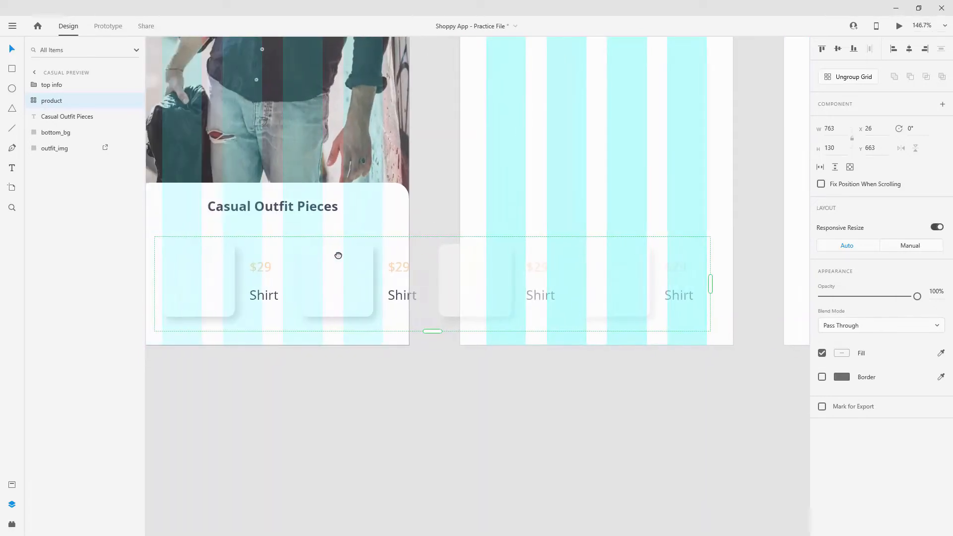
# Change the second item's name to Pants and its price to $43
pyautogui.doubleClick(394, 295)
pyautogui.doubleClick(397, 297)
pyautogui.write('Pants')
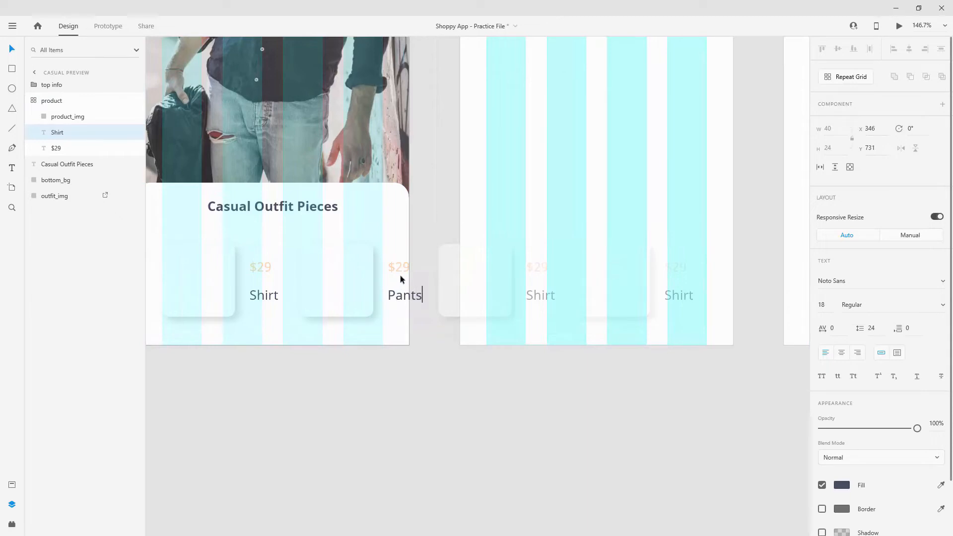
pyautogui.press('Escape')
pyautogui.doubleClick(398, 269)
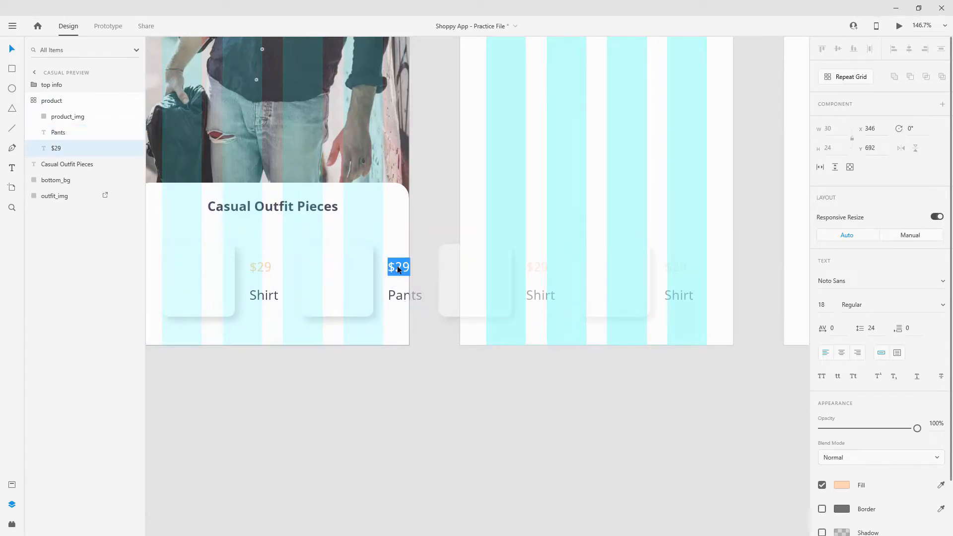
pyautogui.moveTo(395, 267); pyautogui.dragTo(421, 266)
pyautogui.write('43')
pyautogui.press('Escape')
# Change the third item's price to $87 and its name to Shoes
pyautogui.click(538, 266)
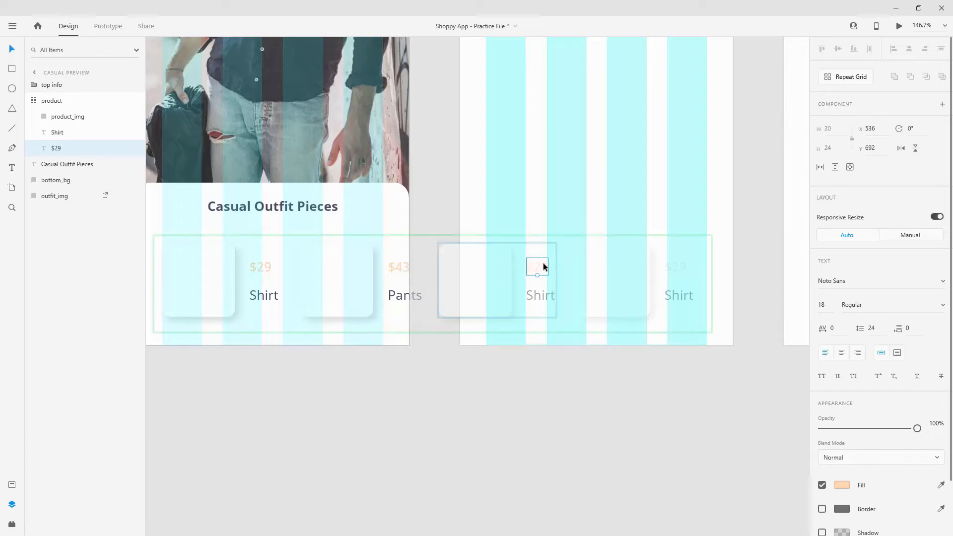
pyautogui.doubleClick(537, 266)
pyautogui.moveTo(534, 266); pyautogui.dragTo(596, 271)
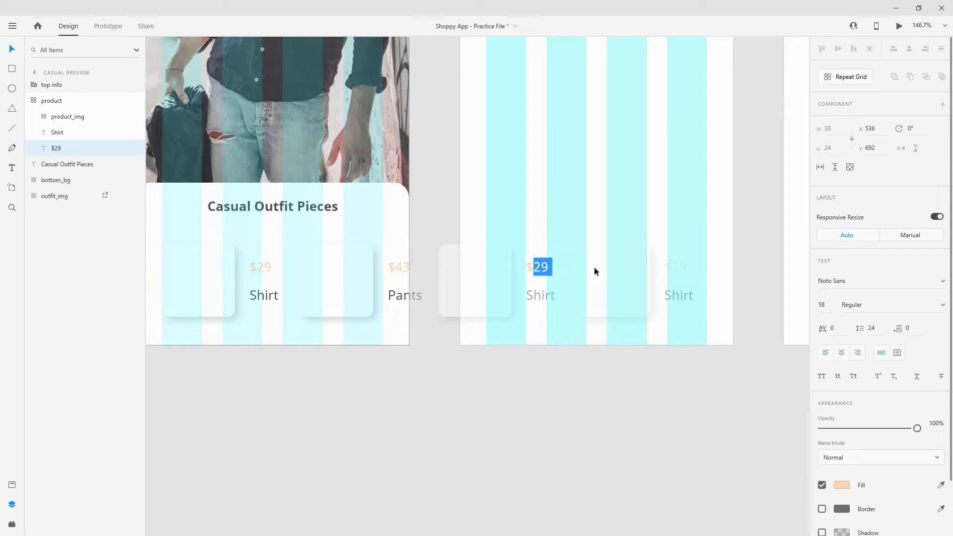
pyautogui.write('87')
pyautogui.click(544, 298)
pyautogui.doubleClick(541, 296)
pyautogui.moveTo(533, 295); pyautogui.dragTo(583, 296)
pyautogui.write('hoes')
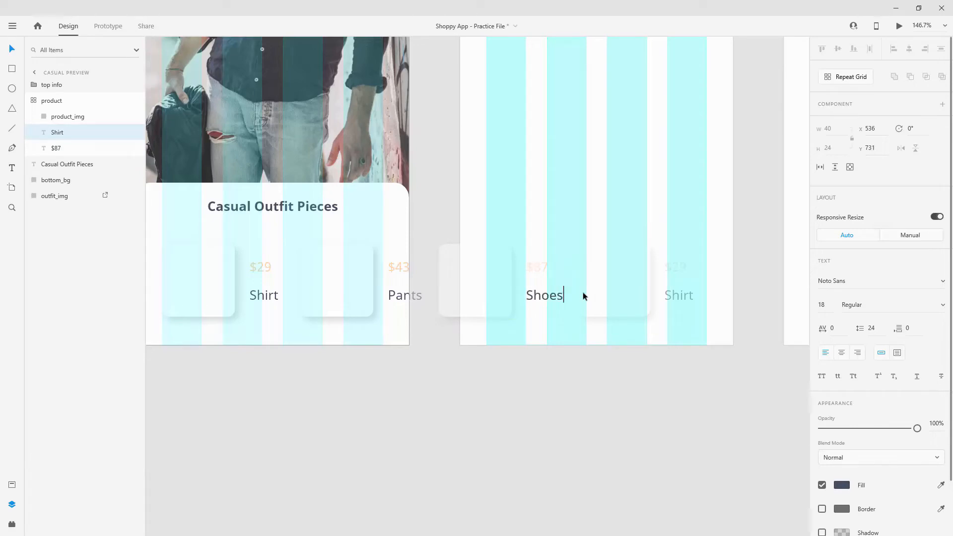
pyautogui.press('Escape')
# Change the fourth item's name to Glasses and its price to $15
pyautogui.doubleClick(680, 296)
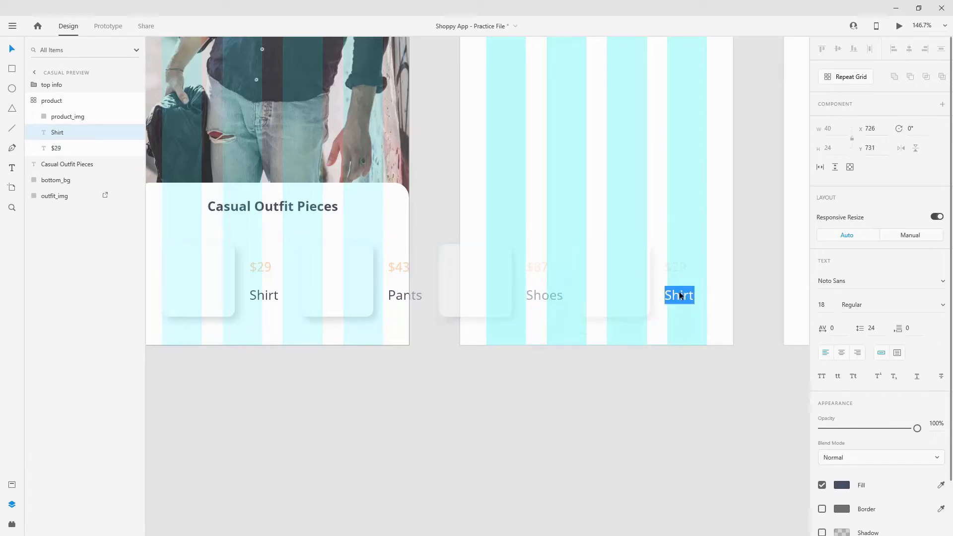
pyautogui.write('Glasses')
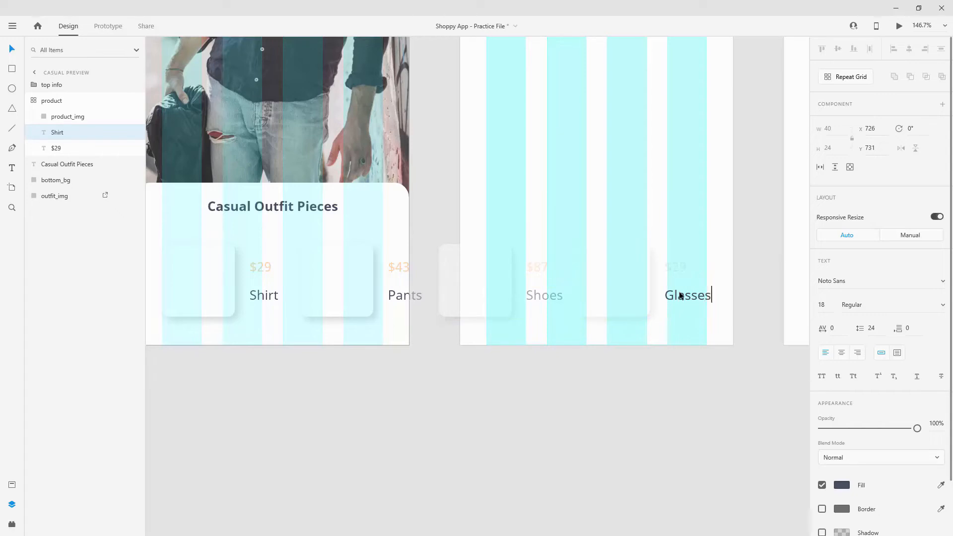
pyautogui.press('Escape')
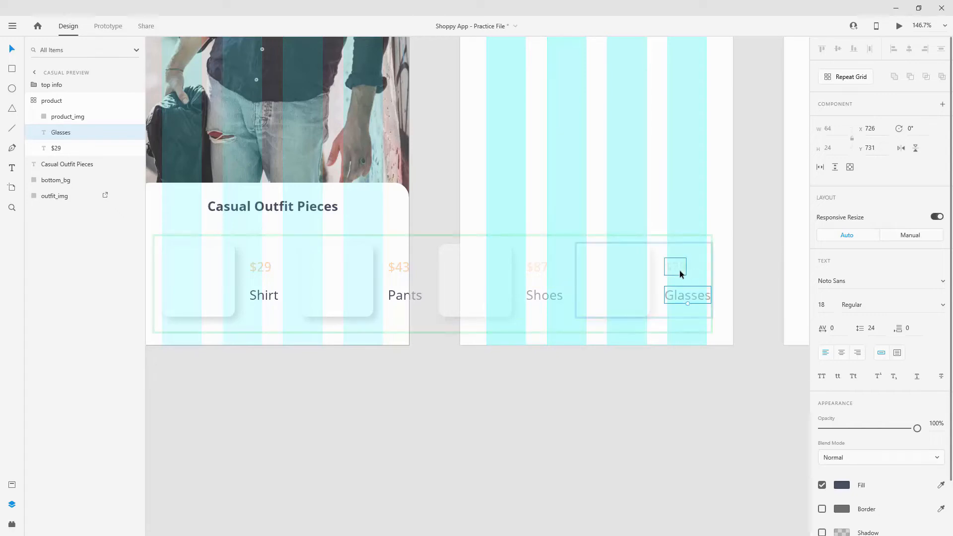
pyautogui.doubleClick(677, 269)
pyautogui.write('$15')
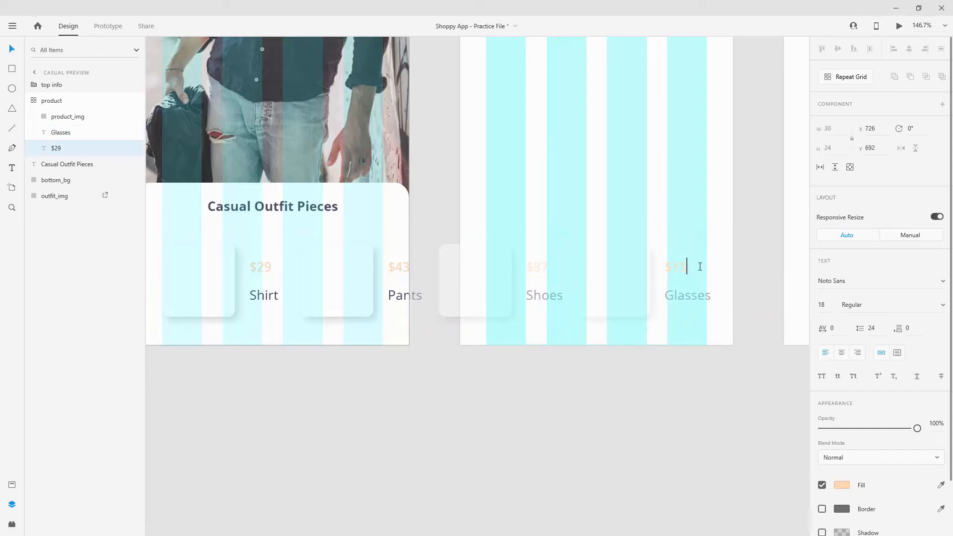
pyautogui.press('Escape')
# Fill the four product_img cards of the repeat grid with the man's outfit photos from the image files
pyautogui.scroll(-3, 542, 283)
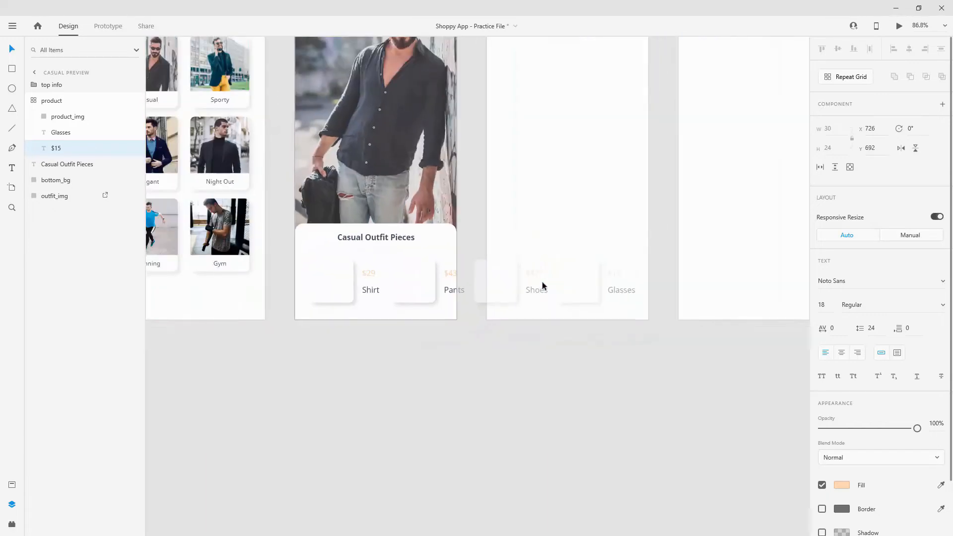
pyautogui.scroll(2, 332, 281)
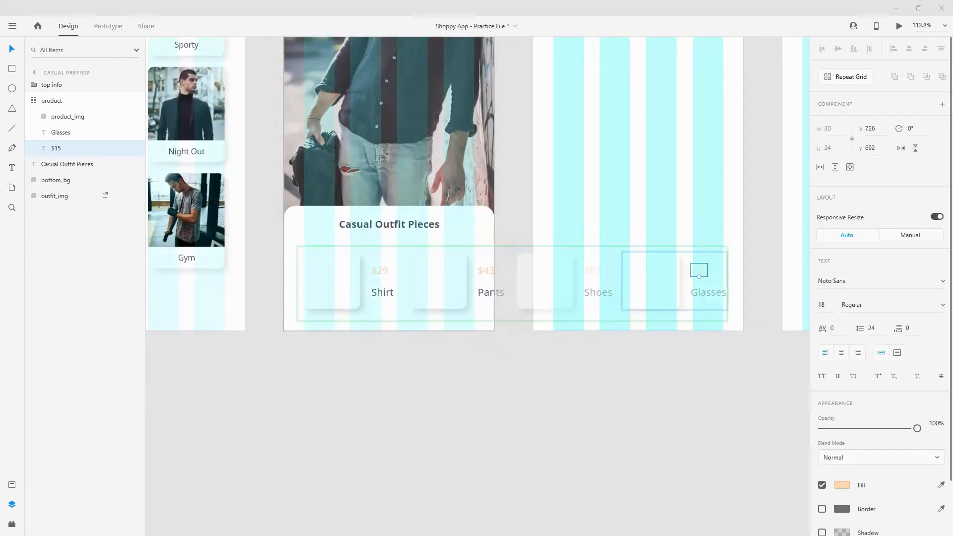
pyautogui.moveTo(508, 294); pyautogui.dragTo(349, 278)
pyautogui.scroll(-3, 558, 275)
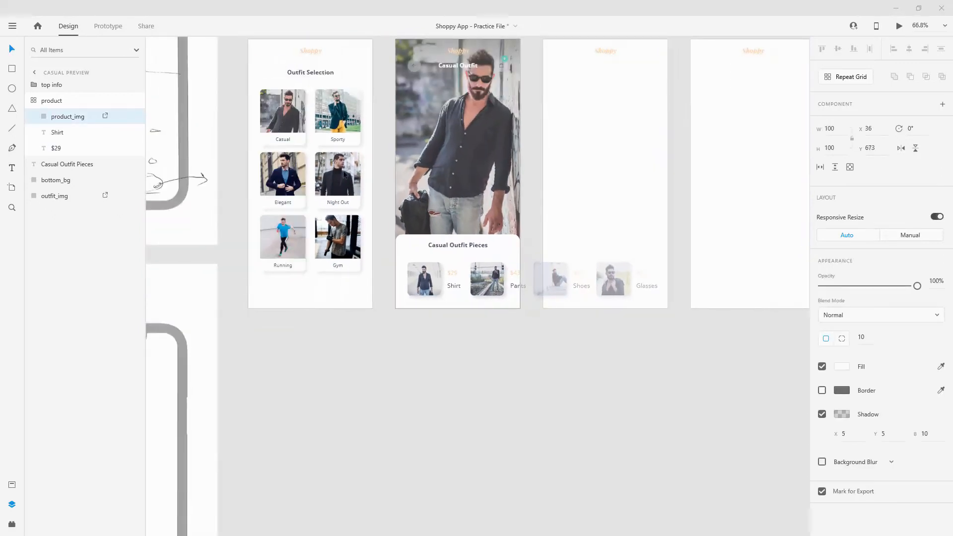
# Enlarge and reposition the photo inside the Shirt card so the man's shirt fills the frame
pyautogui.scroll(8, 521, 284)
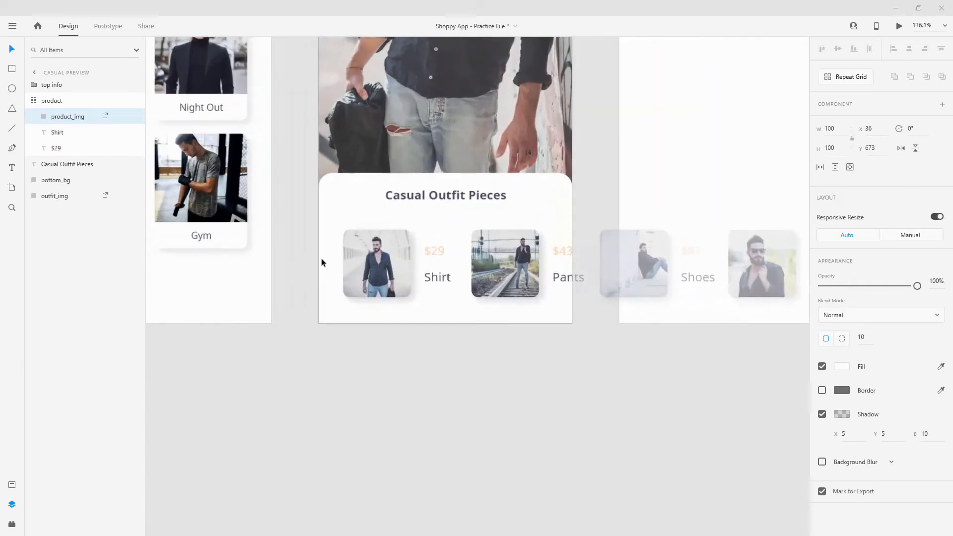
pyautogui.scroll(3, 413, 259)
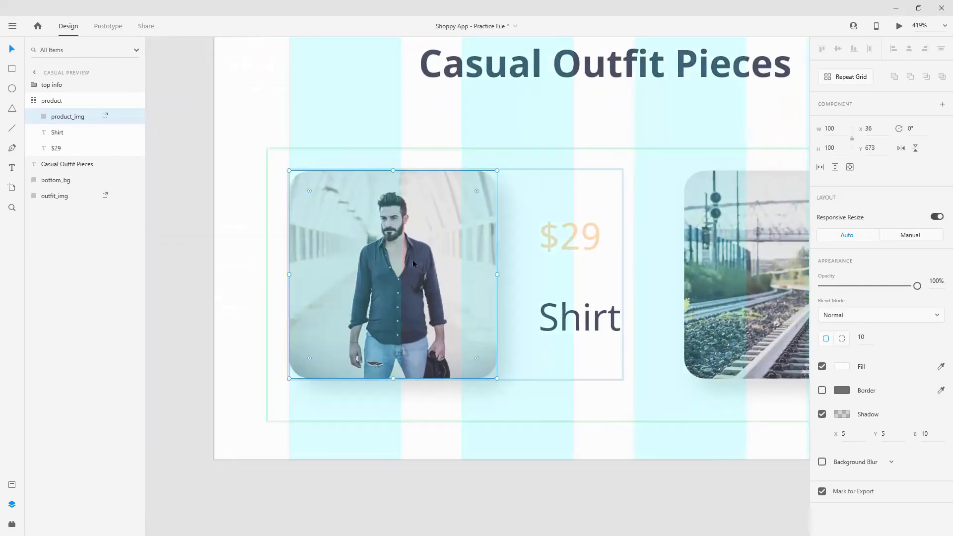
pyautogui.doubleClick(413, 260)
pyautogui.moveTo(549, 171); pyautogui.dragTo(646, 89)
pyautogui.moveTo(400, 227); pyautogui.dragTo(347, 224)
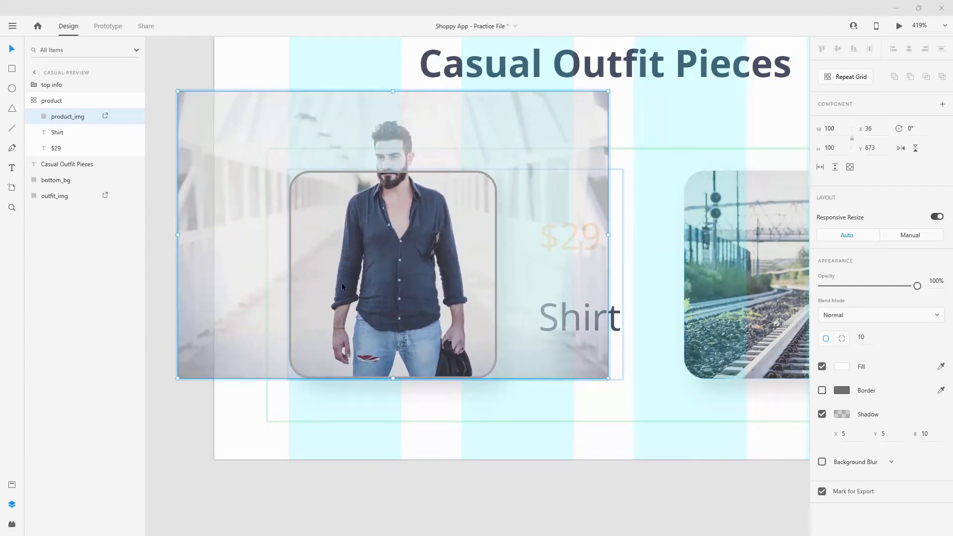
pyautogui.moveTo(454, 257); pyautogui.dragTo(448, 260)
pyautogui.click(498, 418)
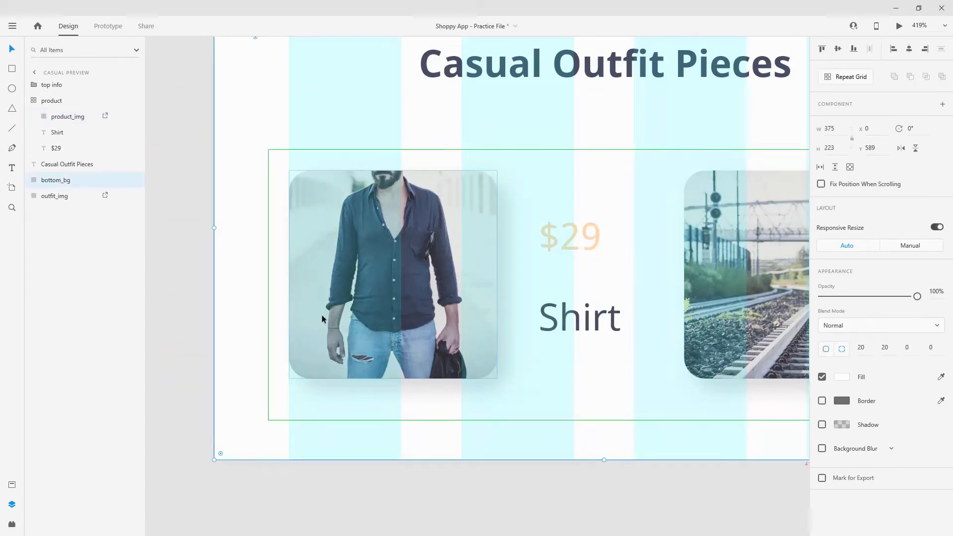
# Enlarge the railway photo inside the Pants card and shift it so the man's jeans fill the frame
pyautogui.scroll(-3, 322, 318)
pyautogui.scroll(3, 605, 290)
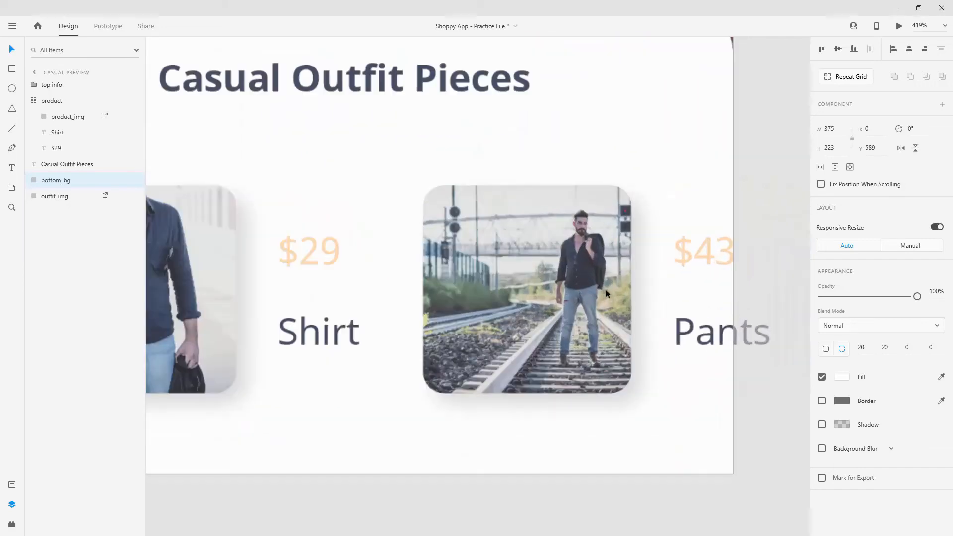
pyautogui.doubleClick(585, 286)
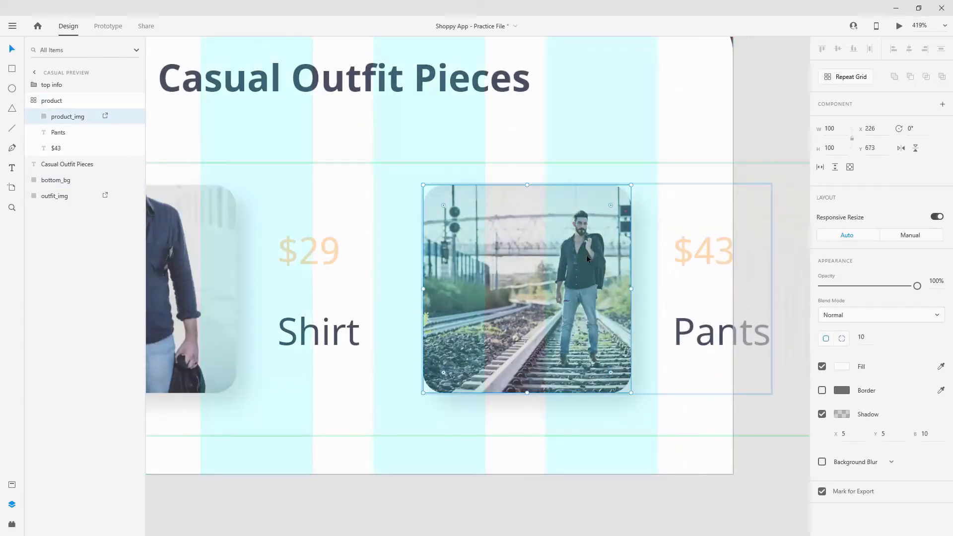
pyautogui.doubleClick(594, 284)
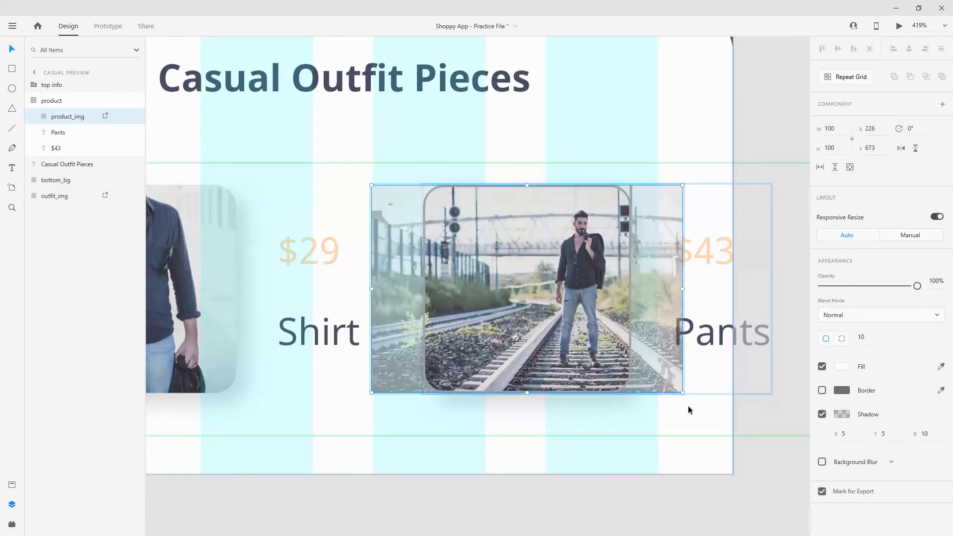
pyautogui.moveTo(684, 397); pyautogui.dragTo(763, 491)
pyautogui.moveTo(616, 307); pyautogui.dragTo(531, 281)
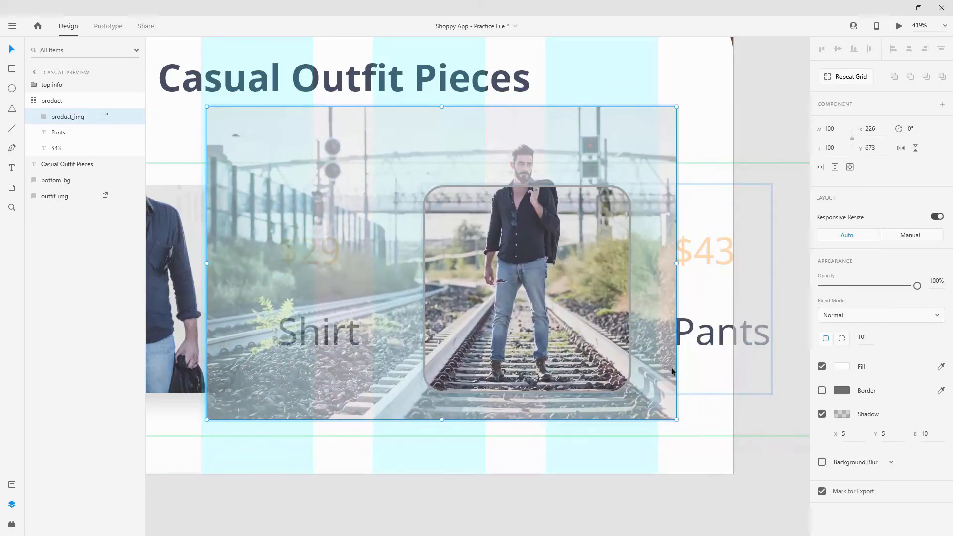
pyautogui.moveTo(677, 421); pyautogui.dragTo(736, 487)
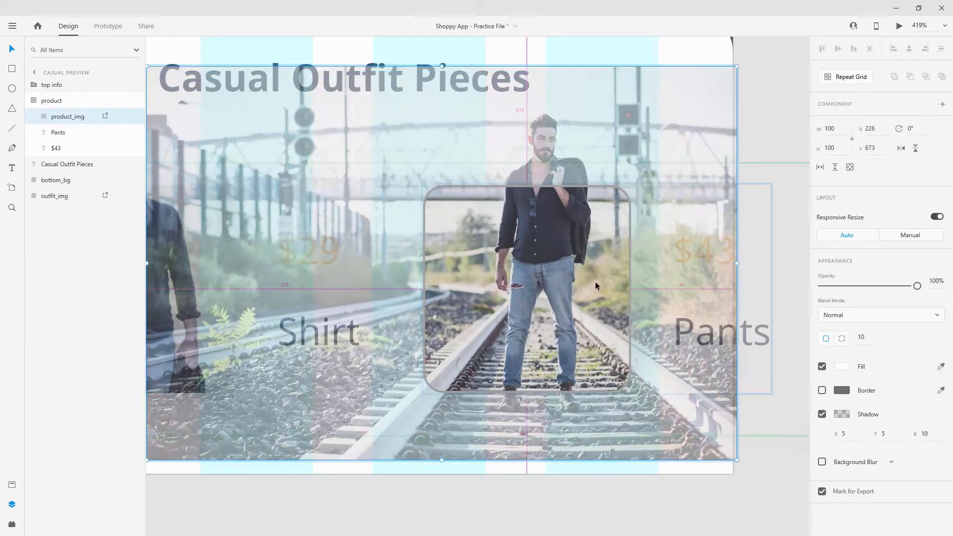
pyautogui.scroll(-5, 461, 160)
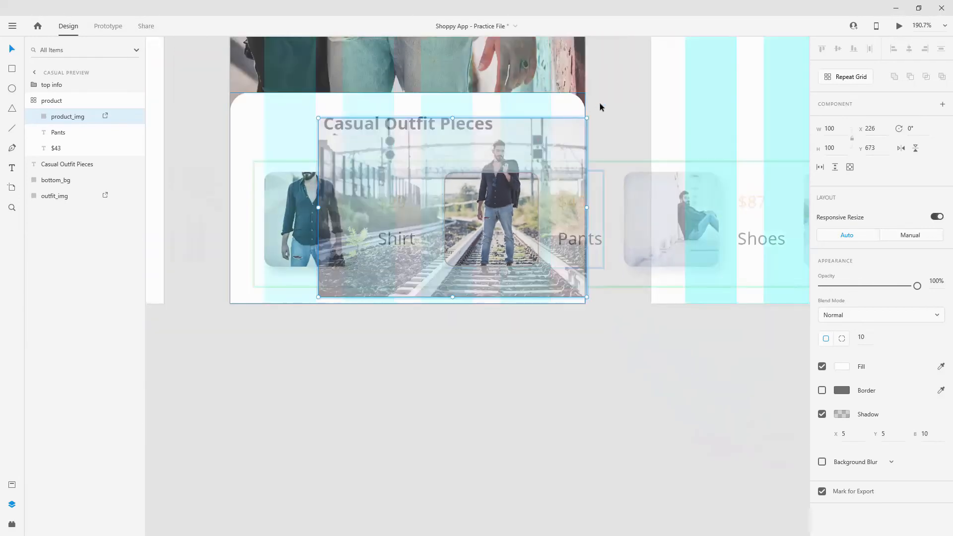
pyautogui.moveTo(587, 118); pyautogui.dragTo(665, 51)
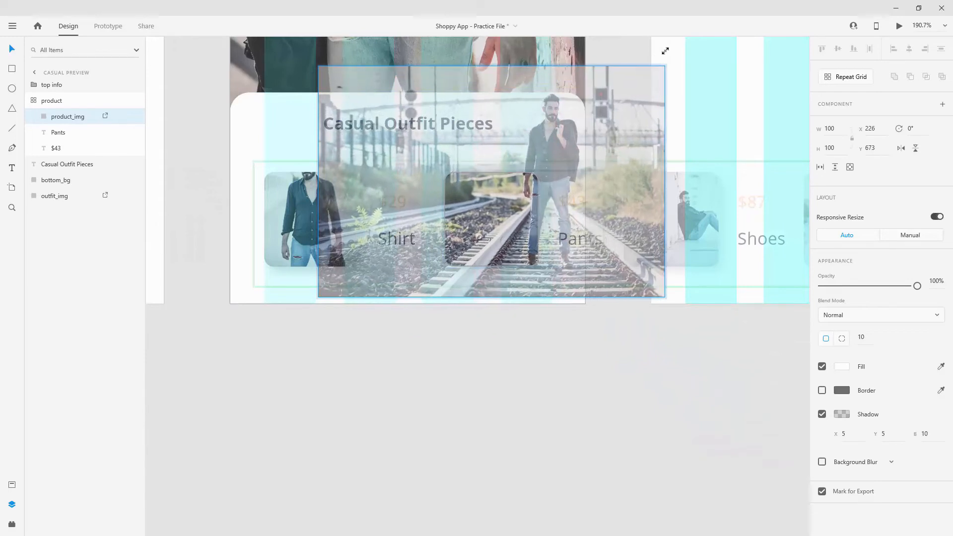
pyautogui.moveTo(591, 127); pyautogui.dragTo(534, 130)
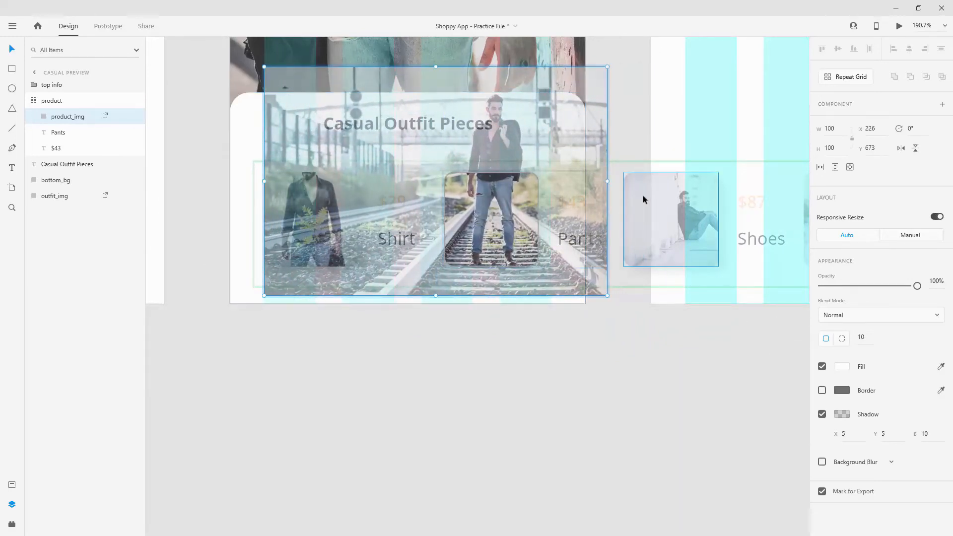
# Enlarge and shift the seated-man photo inside the Shoes card until his shoe fills the frame
pyautogui.click(661, 201)
pyautogui.scroll(5, 748, 237)
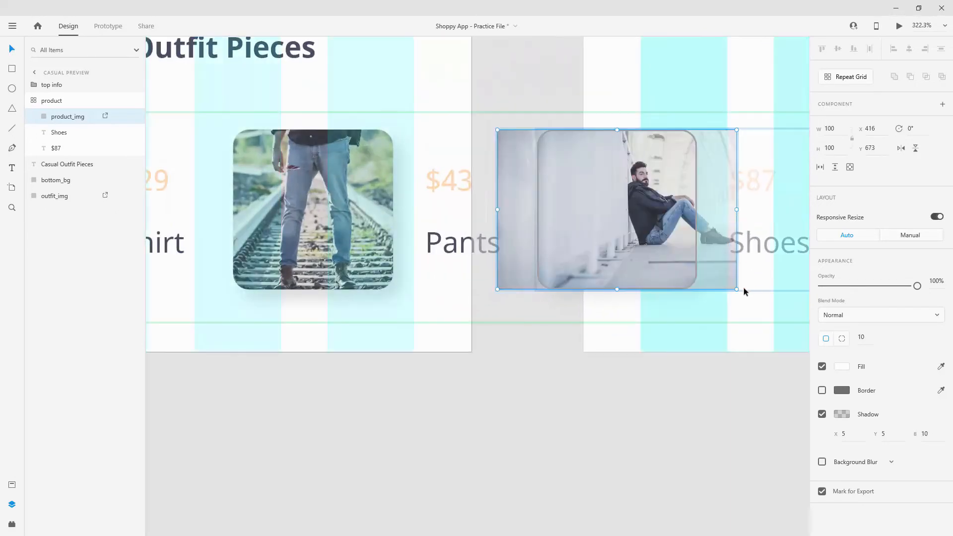
pyautogui.moveTo(735, 290); pyautogui.dragTo(809, 366)
pyautogui.moveTo(553, 218); pyautogui.dragTo(354, 172)
pyautogui.moveTo(599, 320); pyautogui.dragTo(722, 402)
pyautogui.moveTo(537, 200); pyautogui.dragTo(508, 208)
pyautogui.moveTo(632, 380); pyautogui.dragTo(676, 409)
pyautogui.moveTo(613, 251); pyautogui.dragTo(590, 236)
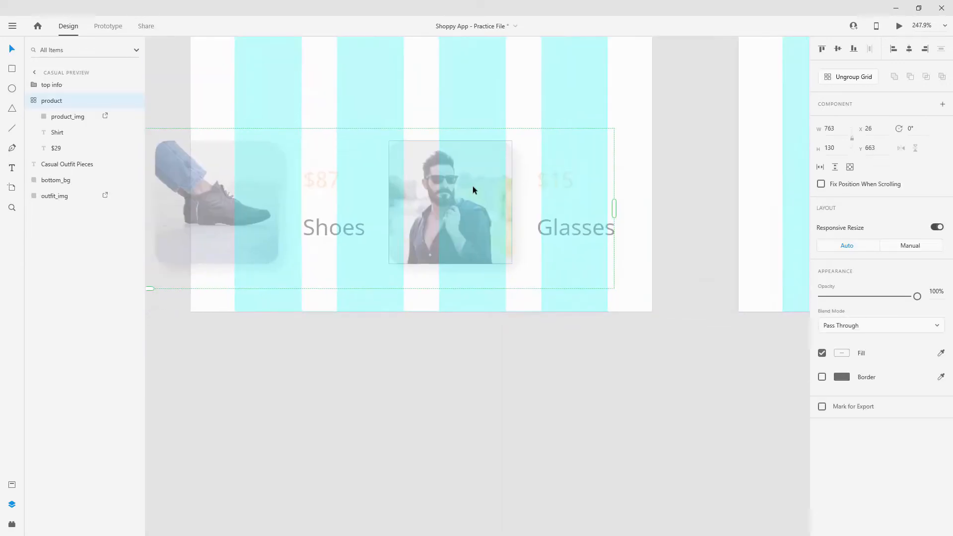
# Enlarge and reposition the photo inside the Glasses card so the man's face and sunglasses fill the frame
pyautogui.doubleClick(472, 185)
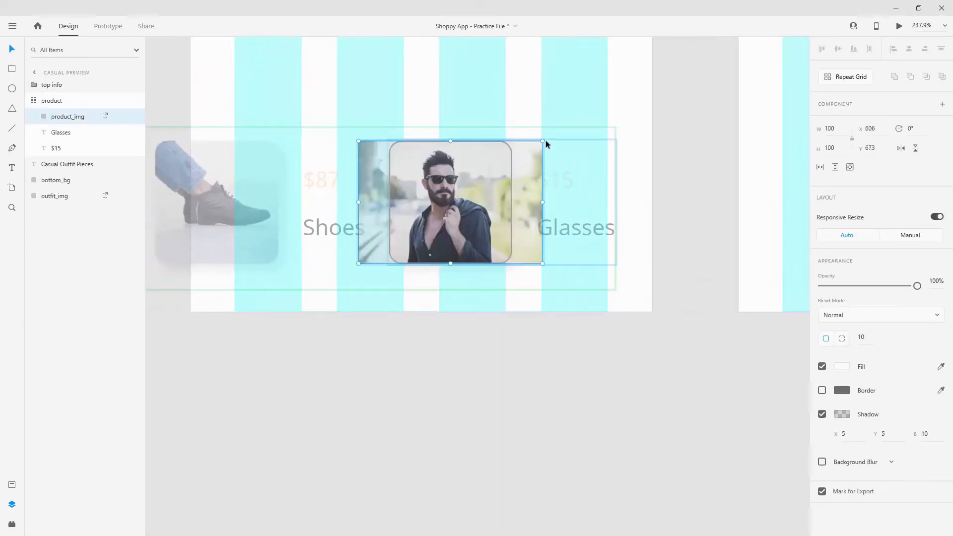
pyautogui.moveTo(544, 141); pyautogui.dragTo(636, 30)
pyautogui.moveTo(472, 297); pyautogui.dragTo(492, 340)
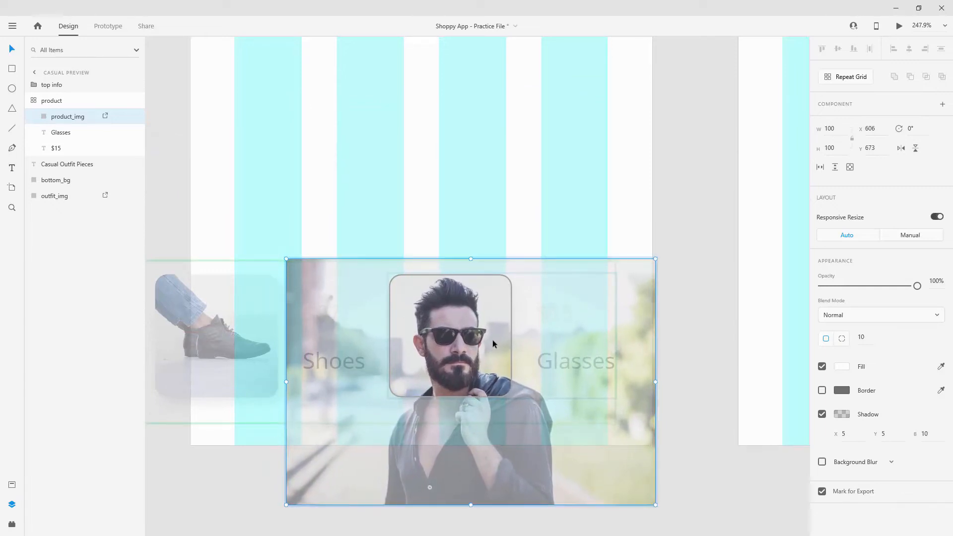
pyautogui.press('Left')
pyautogui.rightClick(492, 340)
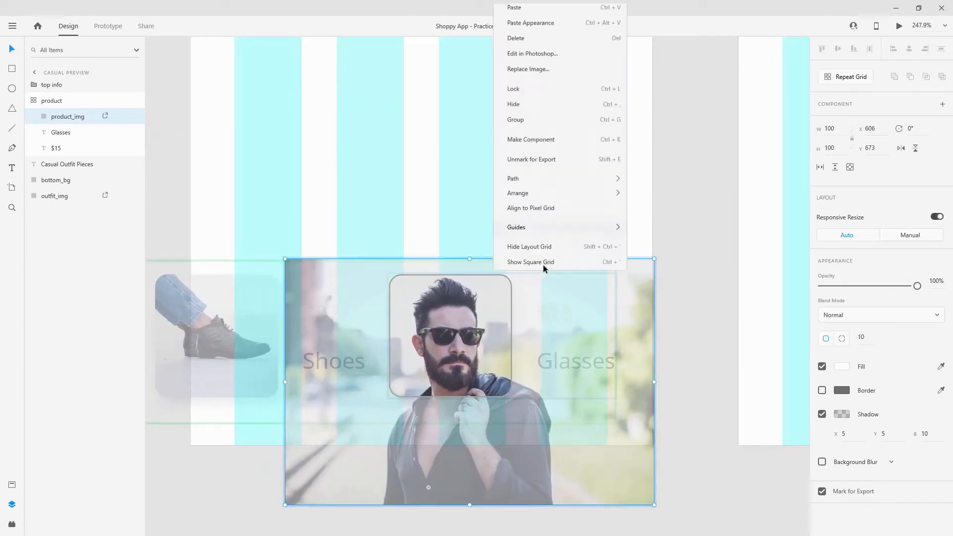
pyautogui.click(681, 215)
pyautogui.click(681, 212)
pyautogui.scroll(-5, 670, 212)
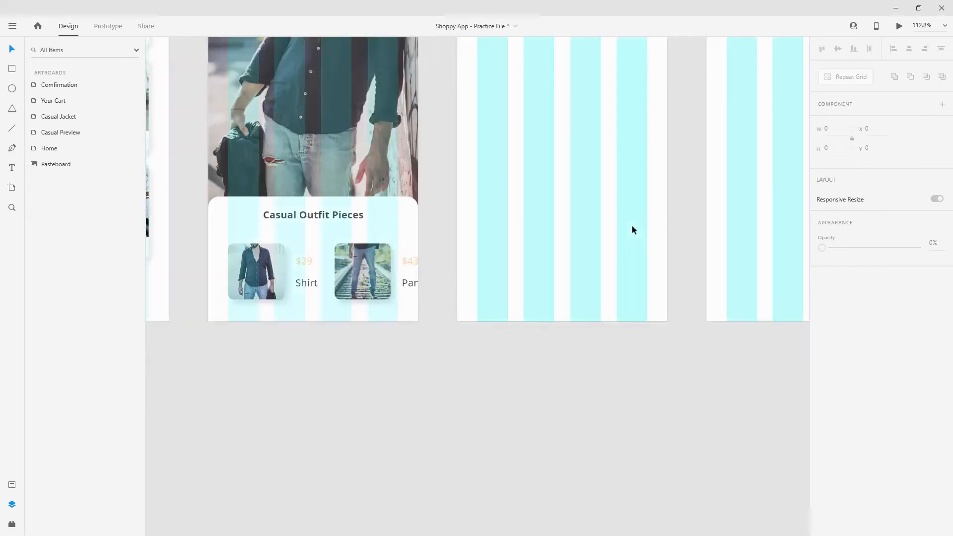
# Make the product repeat grid scroll horizontally and adjust the left edge of its viewport to just outside the Shirt card
pyautogui.click(633, 273)
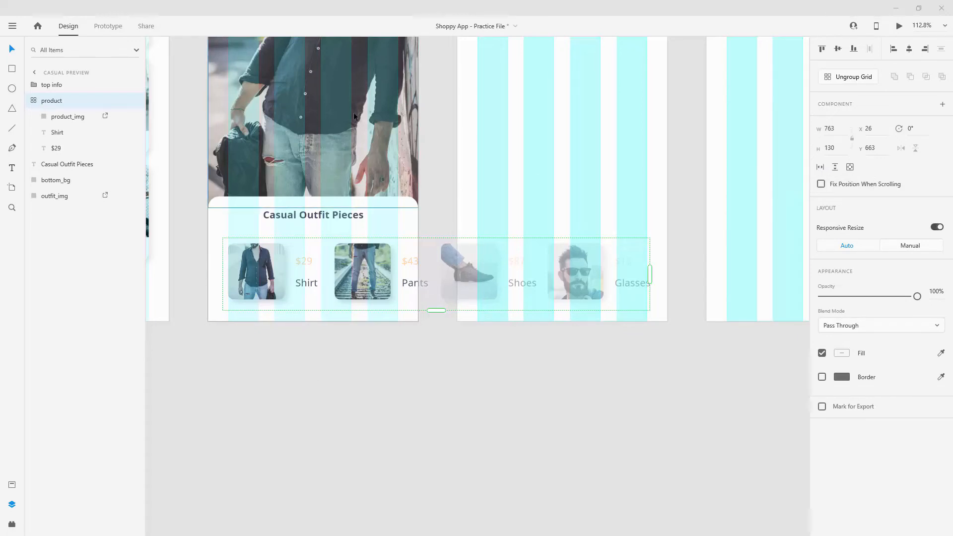
pyautogui.click(851, 169)
pyautogui.click(35, 101)
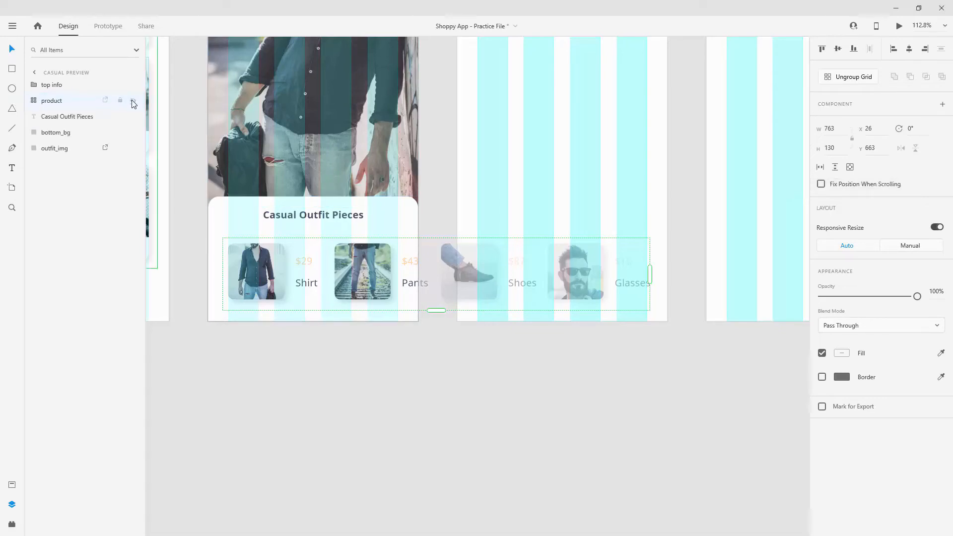
pyautogui.click(820, 168)
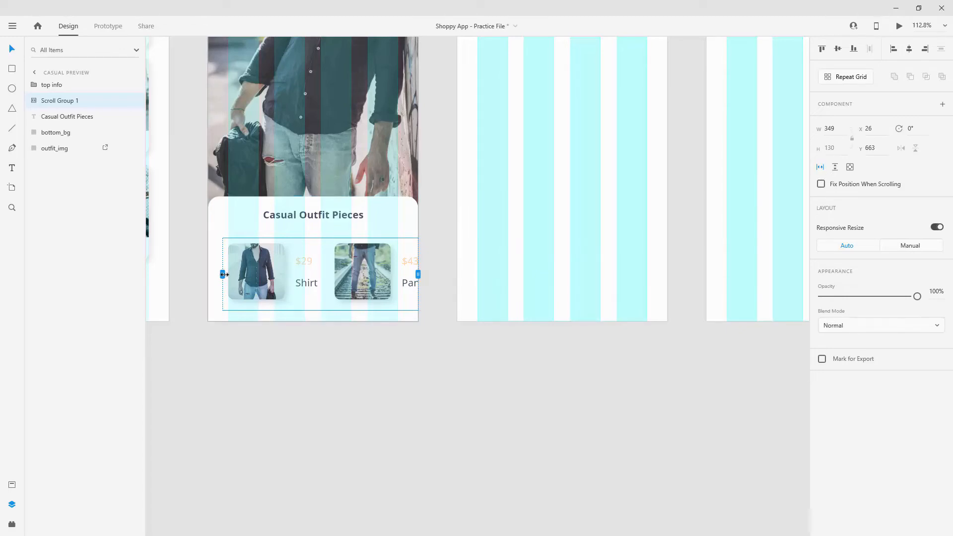
pyautogui.moveTo(223, 274); pyautogui.dragTo(226, 274)
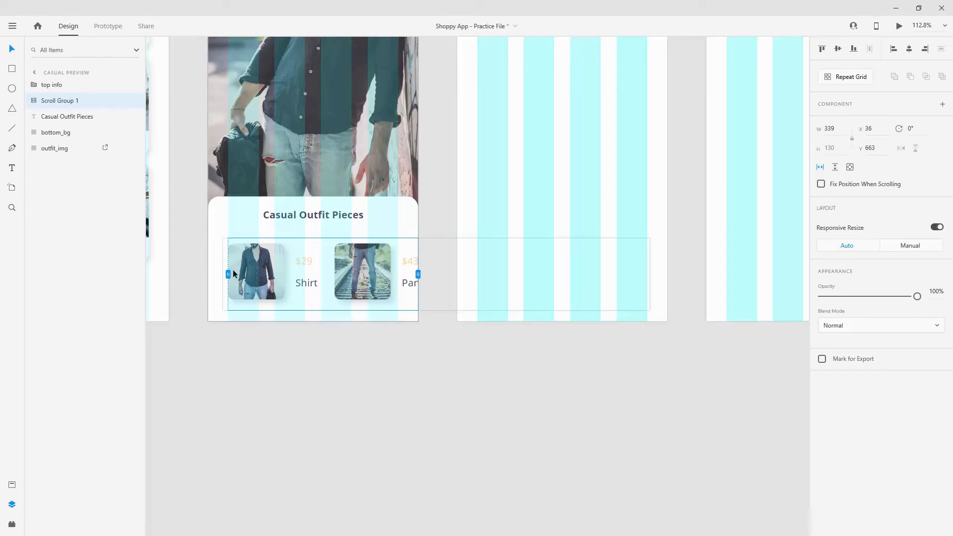
pyautogui.moveTo(417, 272)
pyautogui.mouseDown()
pyautogui.moveTo(387, 272)
pyautogui.moveTo(417, 273)
pyautogui.mouseUp()
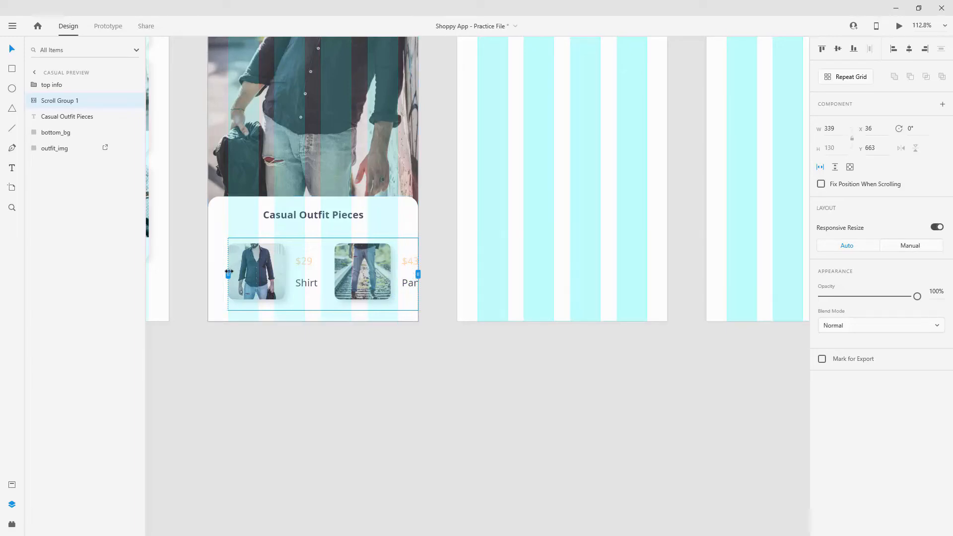
pyautogui.moveTo(228, 273)
pyautogui.mouseDown()
pyautogui.moveTo(207, 272)
pyautogui.moveTo(224, 268)
pyautogui.mouseUp()
# Hide the layout grid with the Casual Preview artboard selected
pyautogui.scroll(-5, 503, 233)
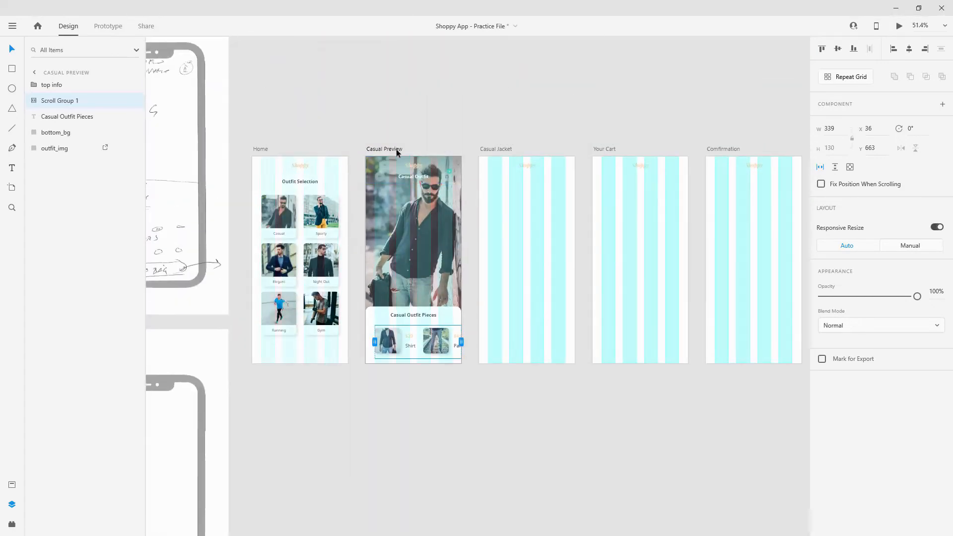
pyautogui.click(397, 151)
pyautogui.click(821, 378)
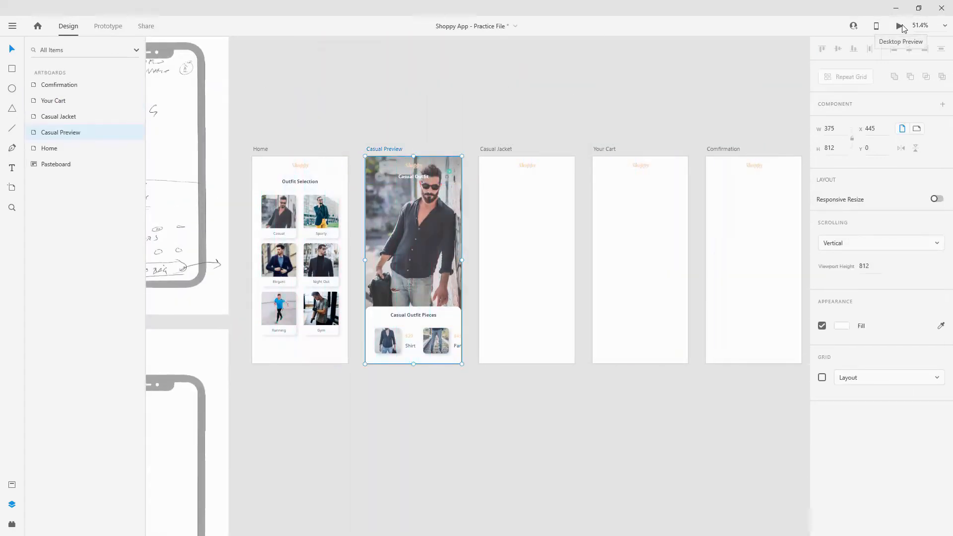
# Test the horizontal scrolling of the outfit pieces in the desktop preview, then close the preview
pyautogui.click(899, 26)
pyautogui.moveTo(462, 113); pyautogui.dragTo(473, 78)
pyautogui.moveTo(514, 441); pyautogui.dragTo(258, 441)
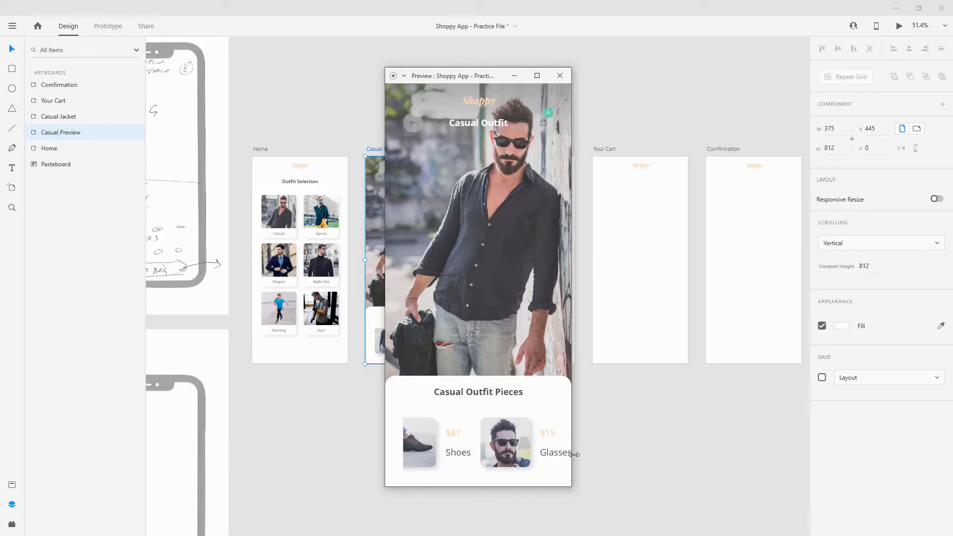
pyautogui.click(560, 75)
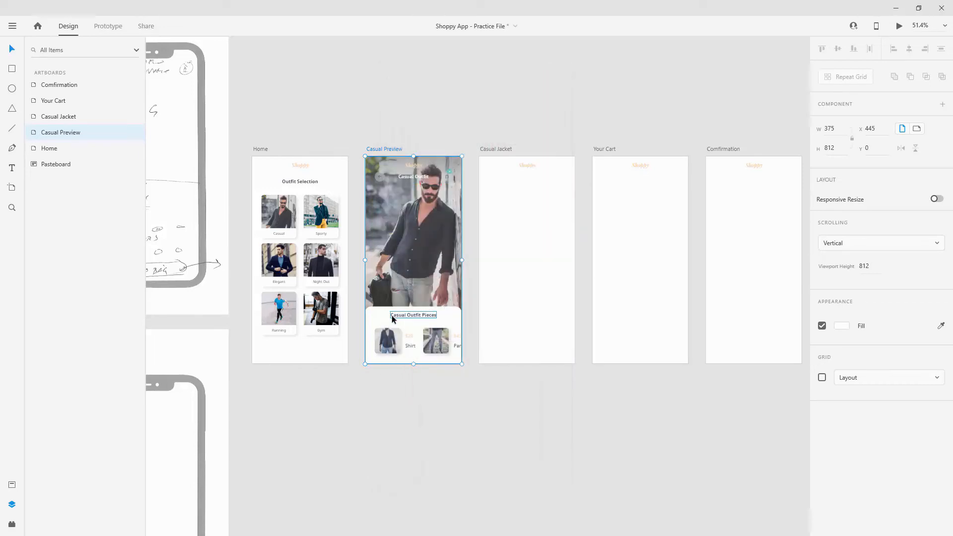
# Widen the product scroll group's viewport leftwards to a width of 358 and check the scrolling in the desktop preview
pyautogui.scroll(5, 377, 346)
pyautogui.click(382, 343)
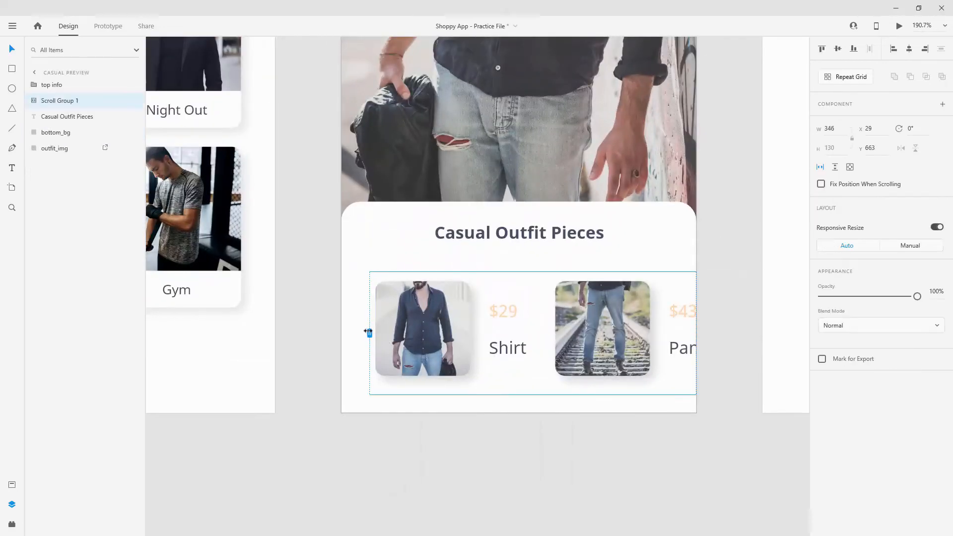
pyautogui.moveTo(369, 332); pyautogui.dragTo(357, 332)
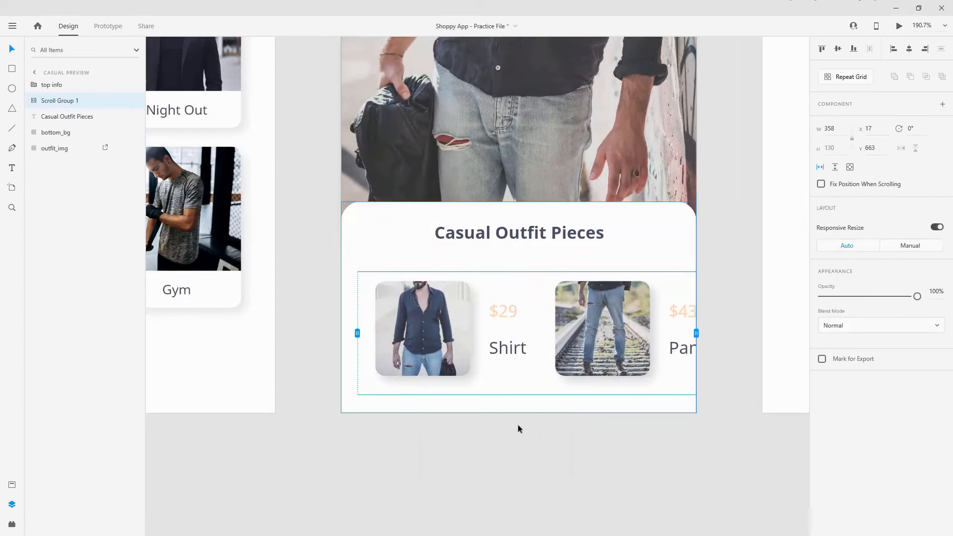
pyautogui.hotkey('ctrl', 'Return')
pyautogui.moveTo(525, 474); pyautogui.dragTo(210, 460)
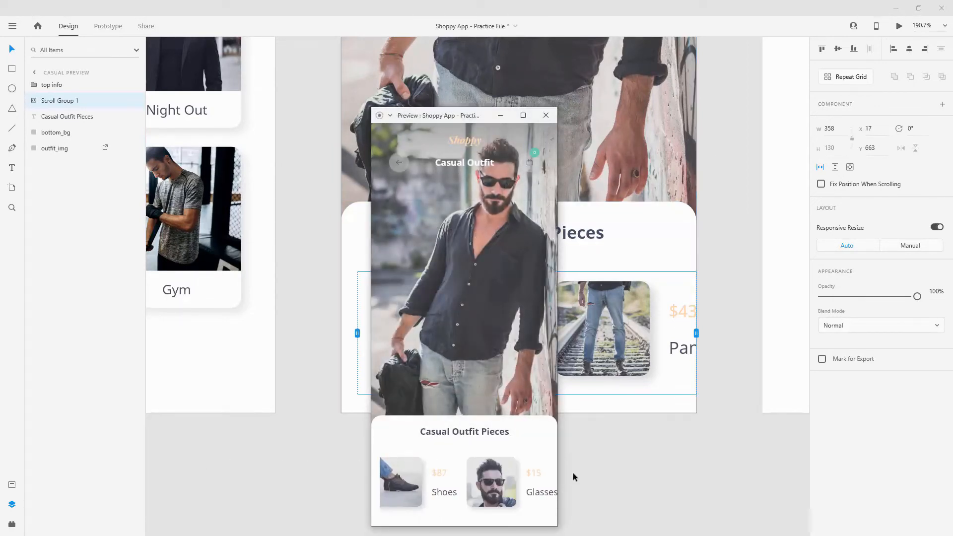
pyautogui.click(544, 115)
# Extend the product repeat grid inside the scroll group to a width of 770, adding space after the Glasses label
pyautogui.click(33, 100)
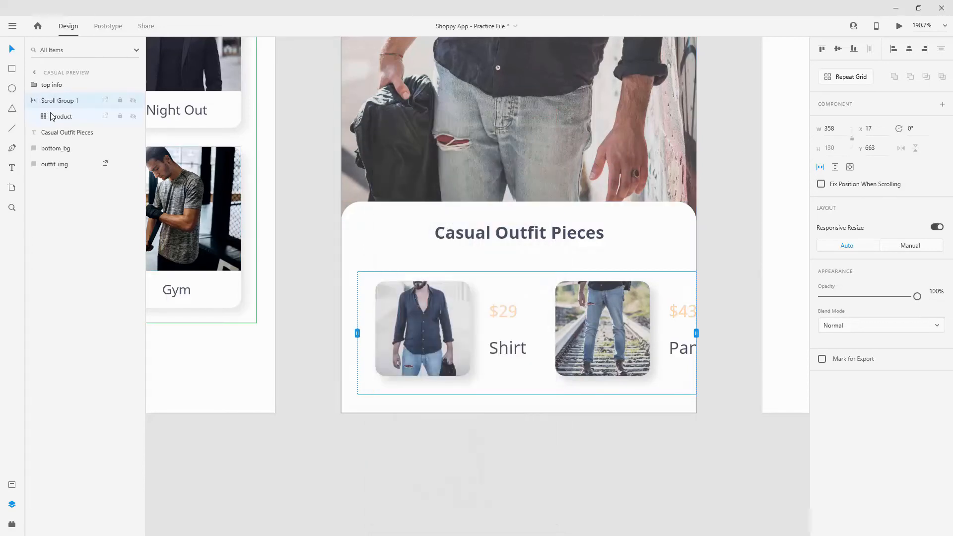
pyautogui.click(51, 116)
pyautogui.scroll(-5, 391, 219)
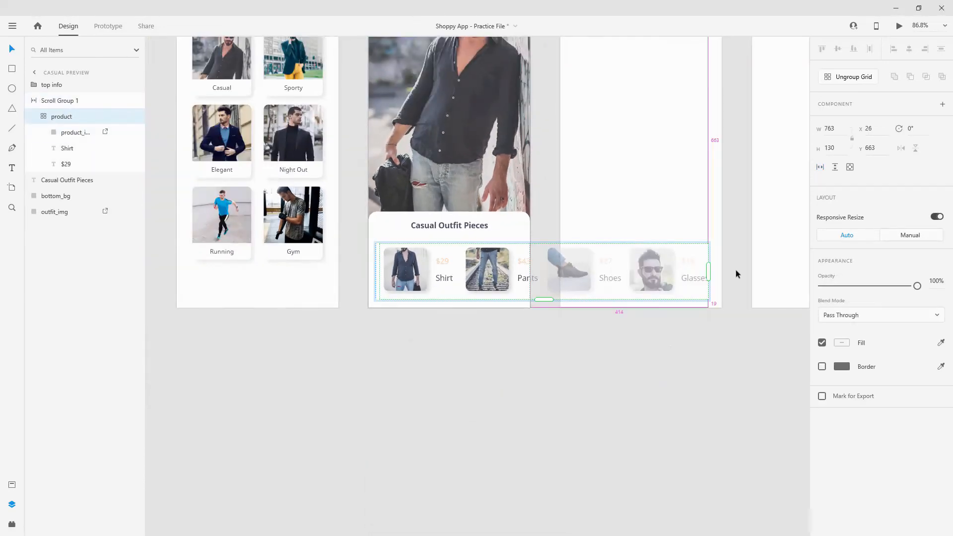
pyautogui.scroll(10, 734, 269)
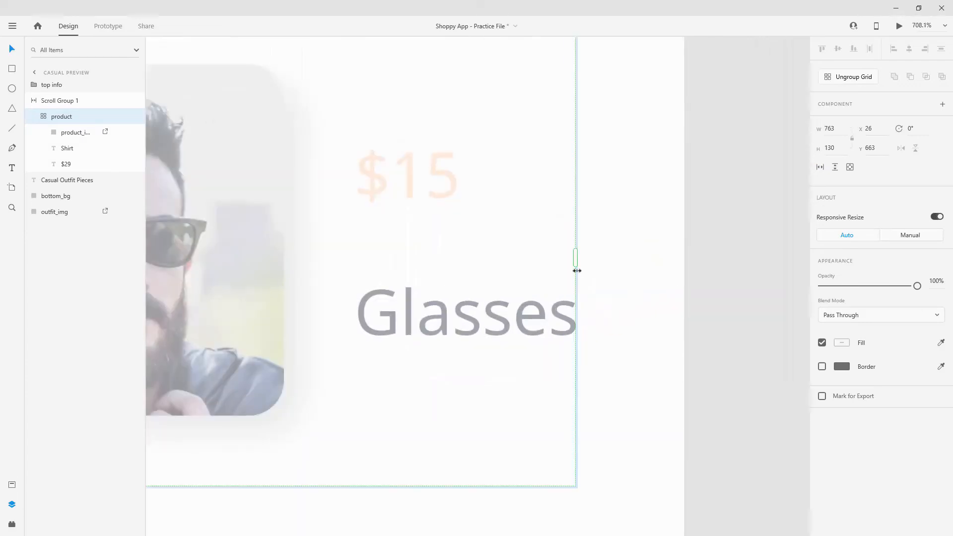
pyautogui.moveTo(576, 270); pyautogui.dragTo(599, 260)
pyautogui.scroll(-12, 651, 266)
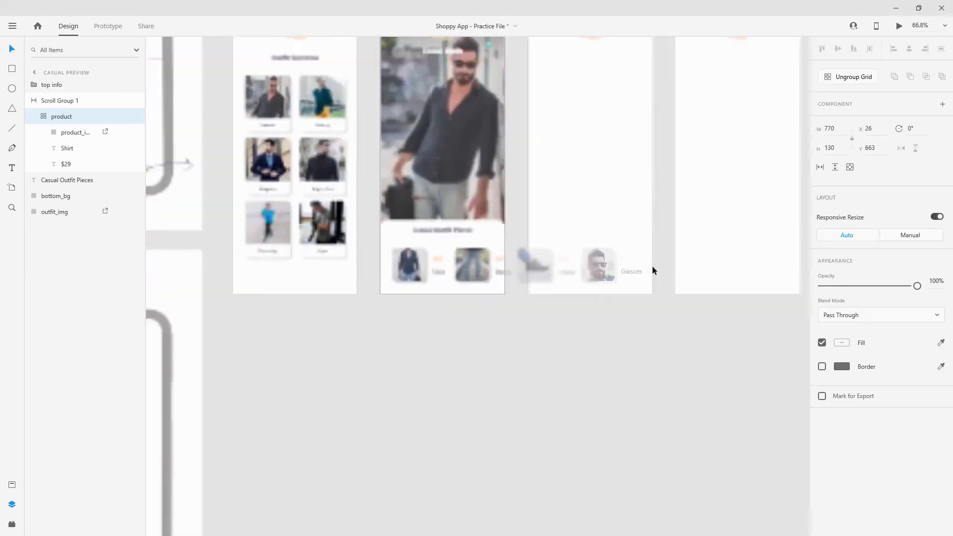
# Preview the Casual Preview artboard and scroll the outfit pieces to the last product and back
pyautogui.click(460, 75)
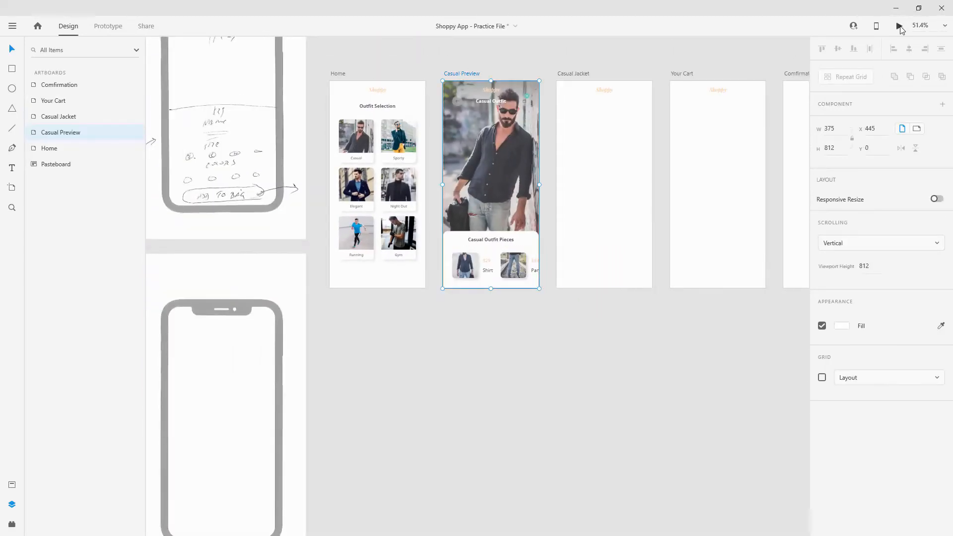
pyautogui.click(899, 26)
pyautogui.moveTo(491, 470); pyautogui.dragTo(228, 463)
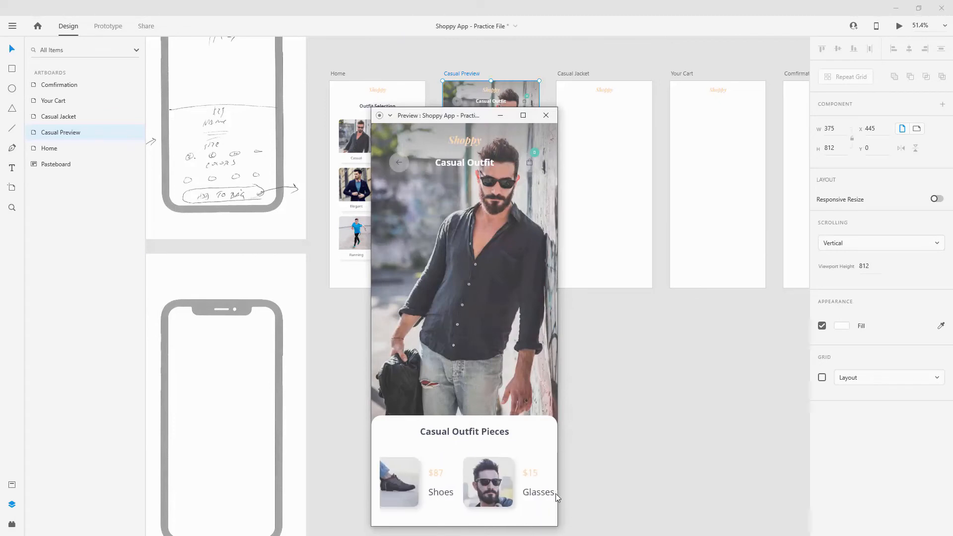
pyautogui.moveTo(384, 478); pyautogui.dragTo(622, 480)
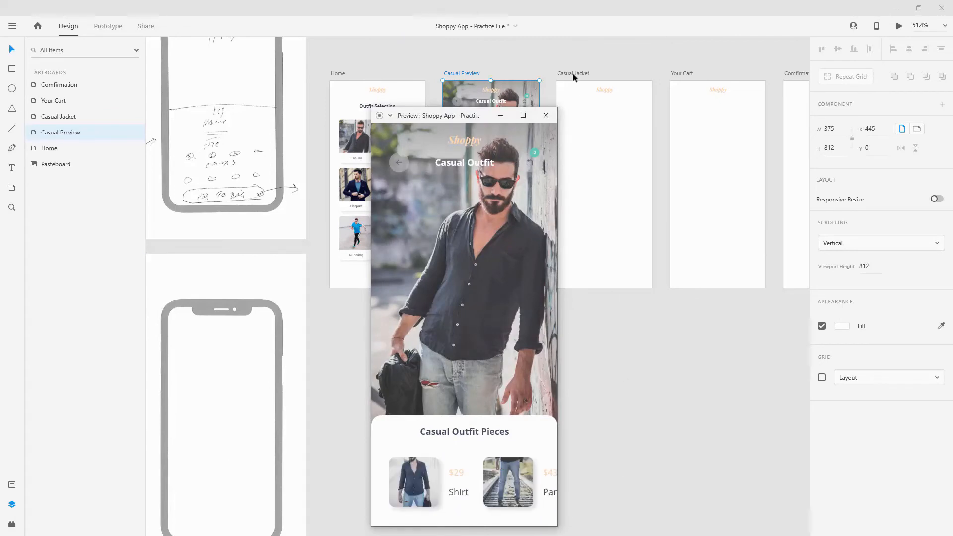
pyautogui.click(545, 115)
# Align the scroll group viewport's left edge with the Shirt card at X 36, width 339, and check it in the desktop preview
pyautogui.scroll(6, 463, 263)
pyautogui.click(457, 281)
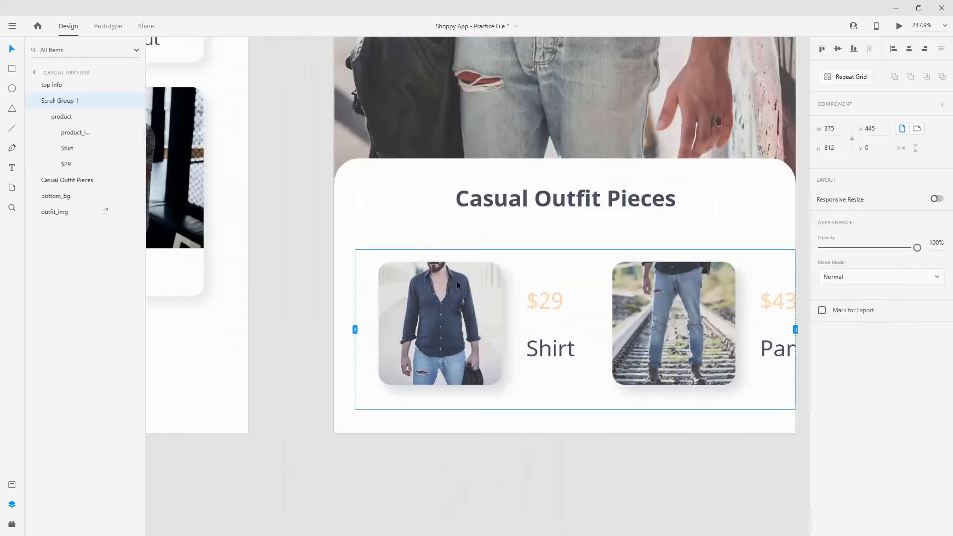
pyautogui.moveTo(356, 329); pyautogui.dragTo(378, 329)
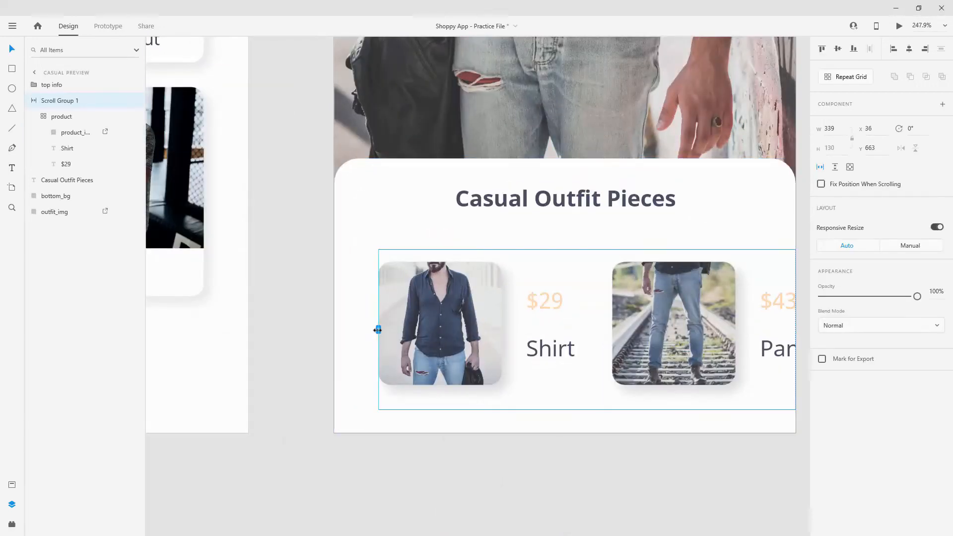
pyautogui.scroll(-4, 375, 330)
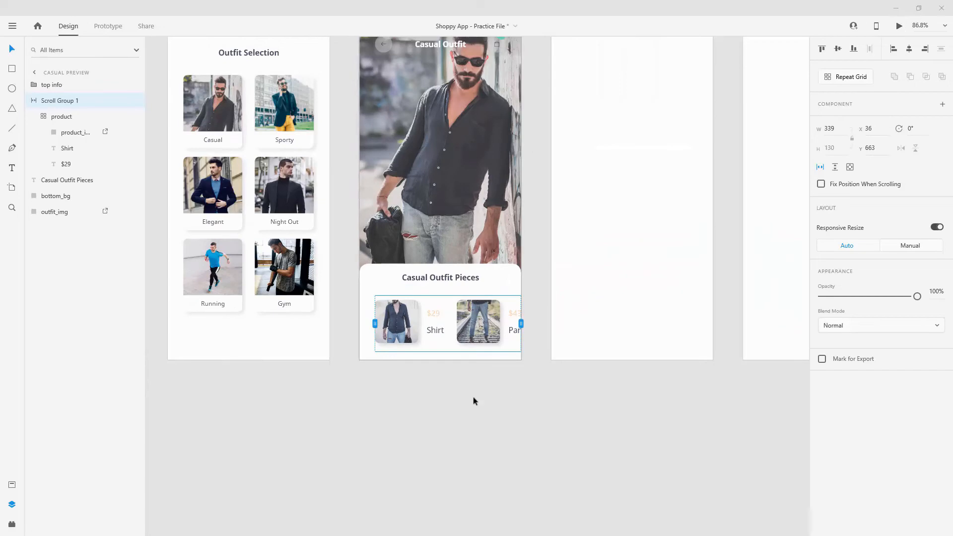
pyautogui.hotkey('ctrl', 'Return')
pyautogui.moveTo(494, 479); pyautogui.dragTo(96, 488)
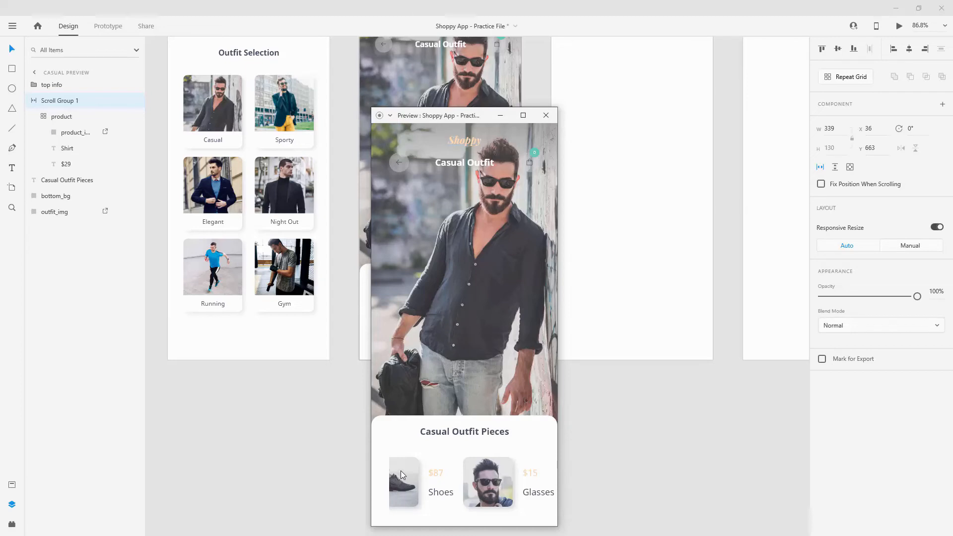
pyautogui.click(545, 115)
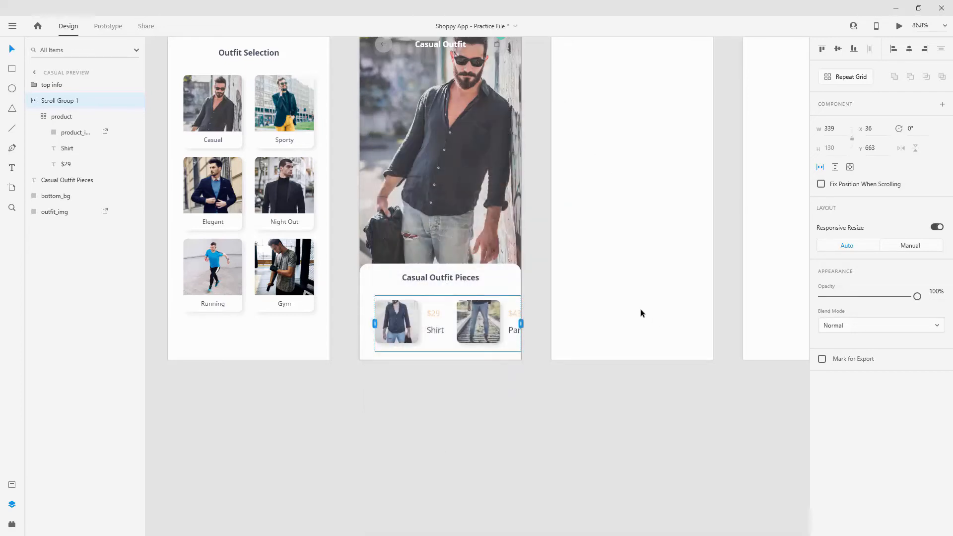
# Collapse the product grid and its scroll group in the Casual Preview layer list
pyautogui.click(45, 117)
pyautogui.click(33, 100)
pyautogui.scroll(3, 490, 162)
pyautogui.scroll(3, 424, 195)
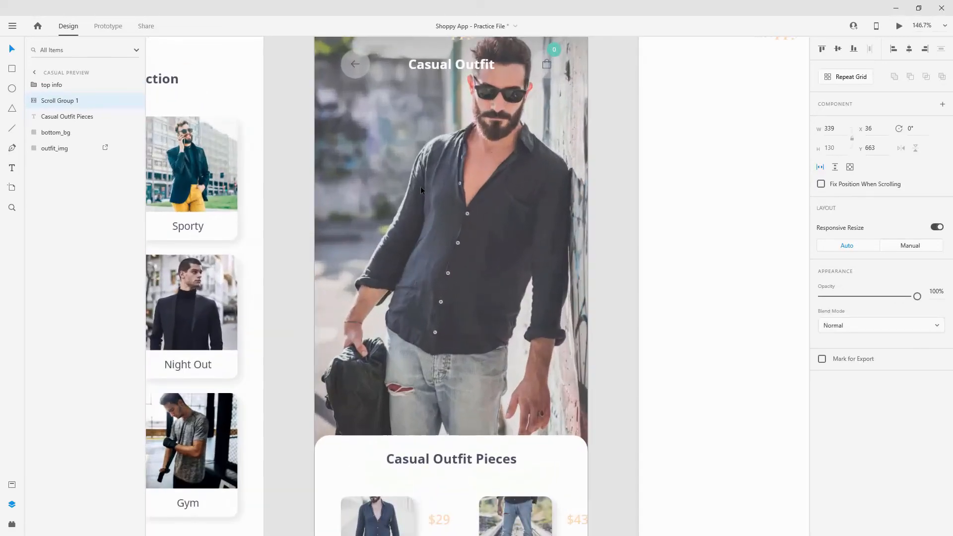
pyautogui.scroll(2, 421, 186)
# Duplicate the bag icon's icon_bg circle and move the copy out of its groups to the start of the layer list
pyautogui.click(34, 84)
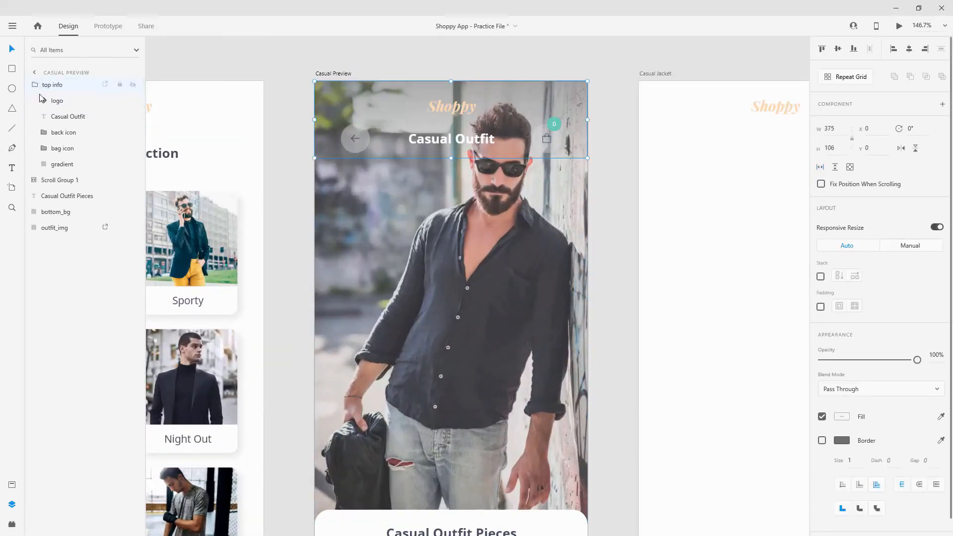
pyautogui.click(70, 148)
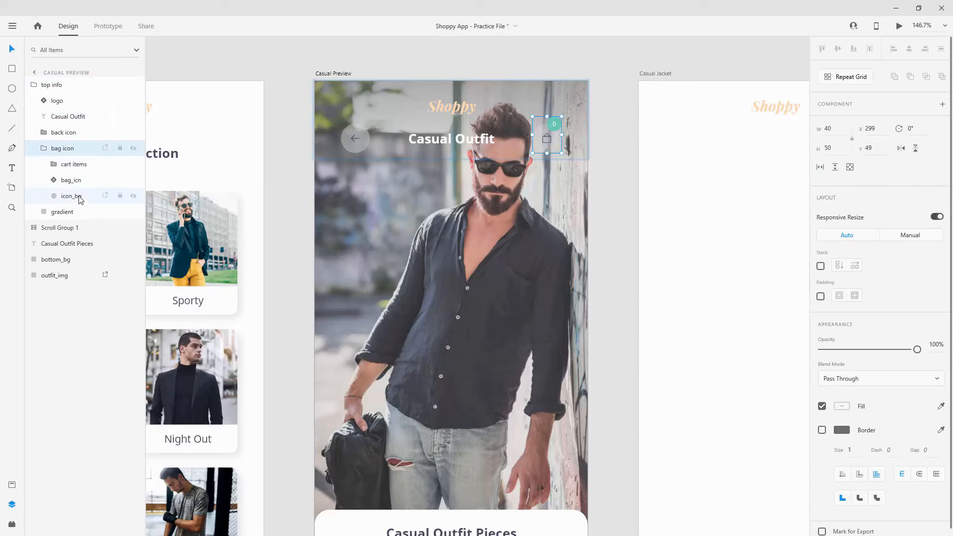
pyautogui.doubleClick(80, 195)
pyautogui.press('Return')
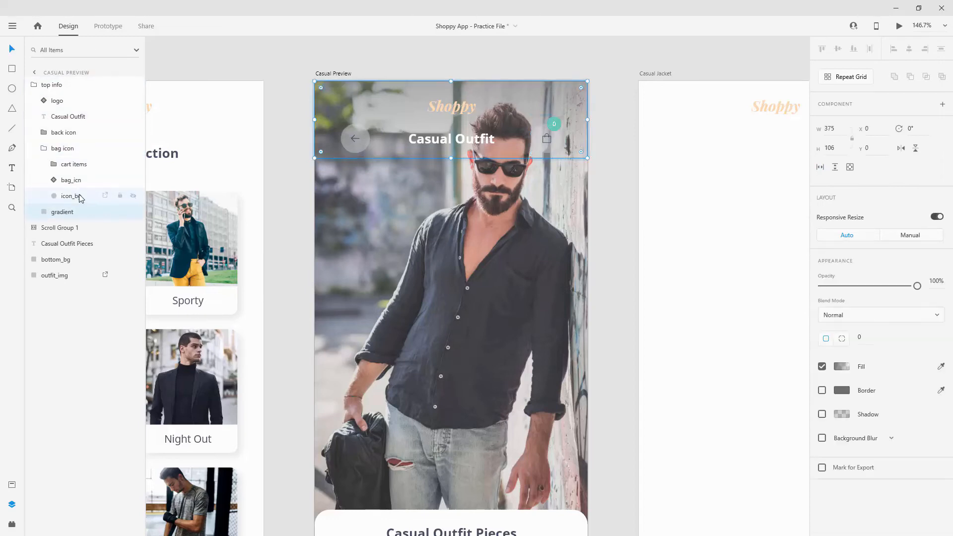
pyautogui.hotkey('ctrl', 'd')
pyautogui.moveTo(78, 195); pyautogui.dragTo(81, 77)
# Collapse the top info group and set the opacity of the ungrouped icon_bg circle to 100%
pyautogui.click(44, 164)
pyautogui.click(34, 101)
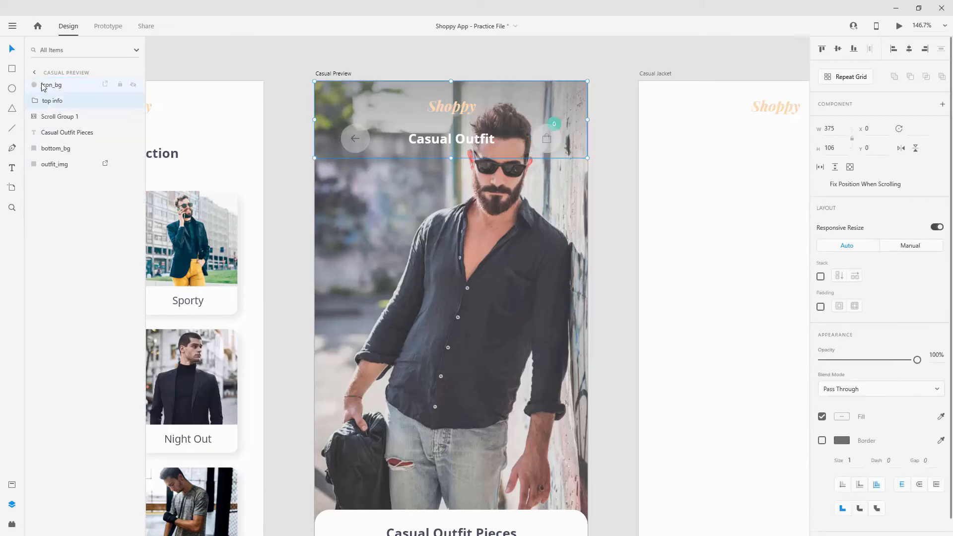
pyautogui.click(50, 85)
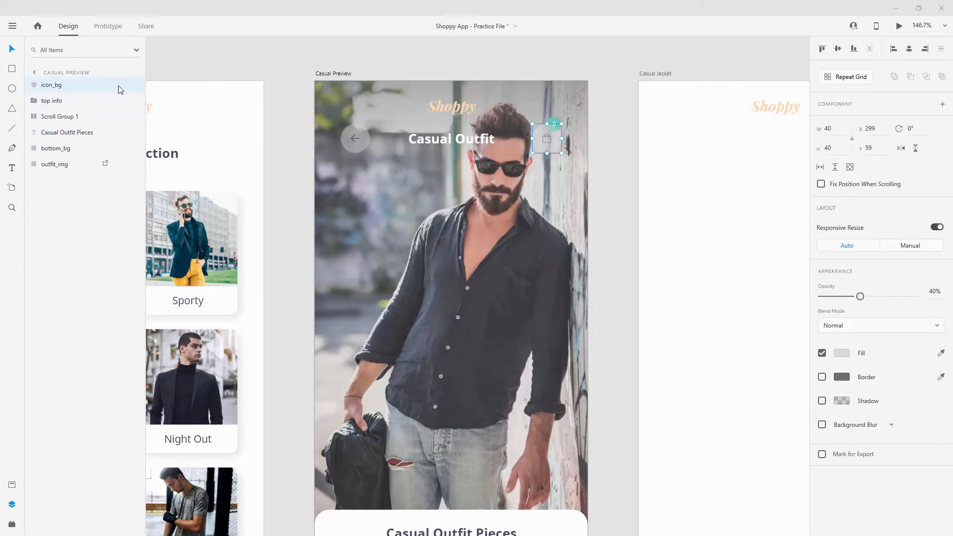
pyautogui.press('0')
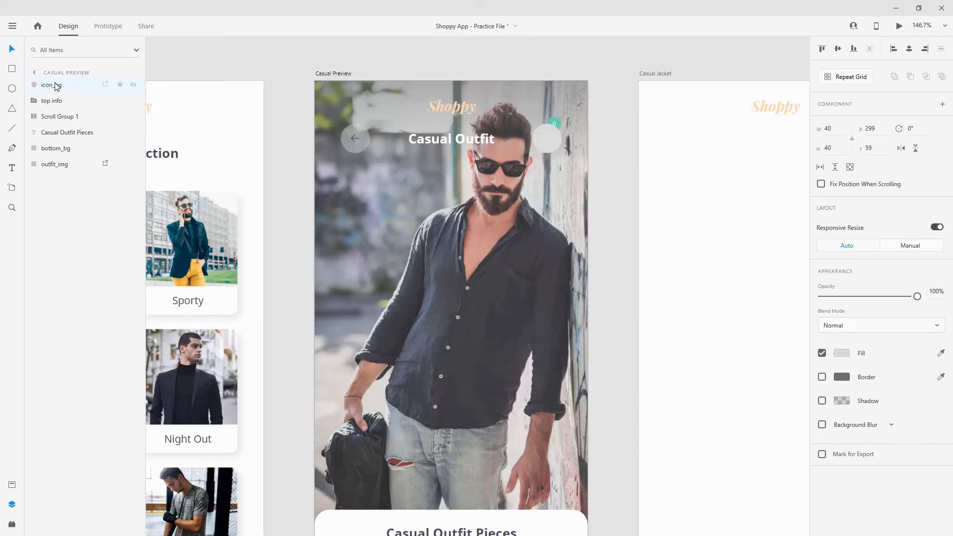
# Apply the teal document color to the icon_bg circle's fill and border, and move the circle to about X 273, Y 144
pyautogui.click(12, 484)
pyautogui.click(44, 181)
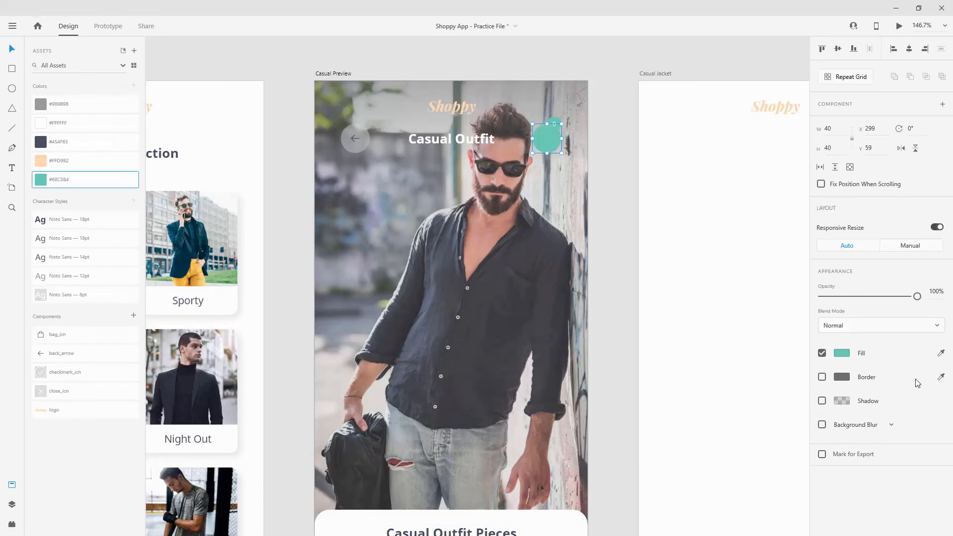
pyautogui.click(941, 377)
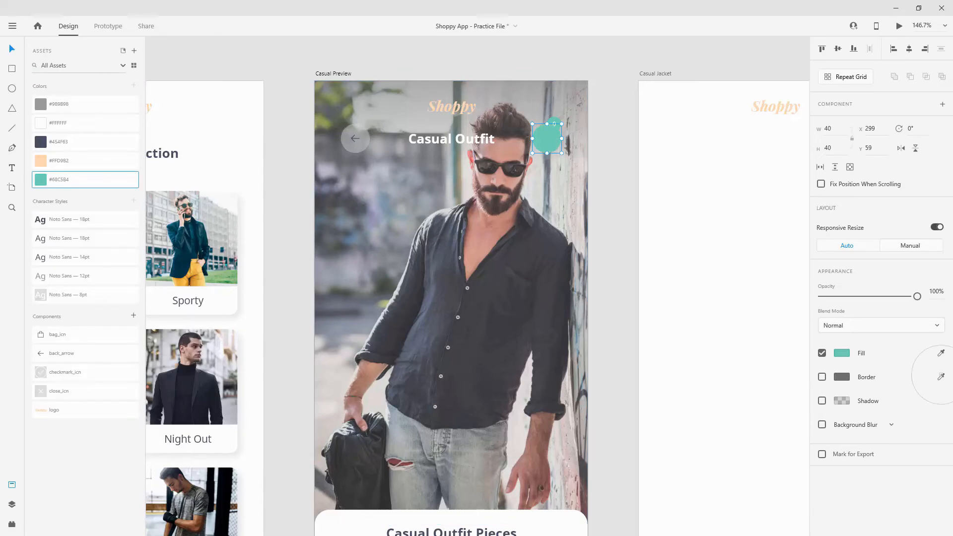
pyautogui.click(41, 180)
pyautogui.moveTo(548, 147); pyautogui.dragTo(530, 205)
pyautogui.scroll(3, 466, 167)
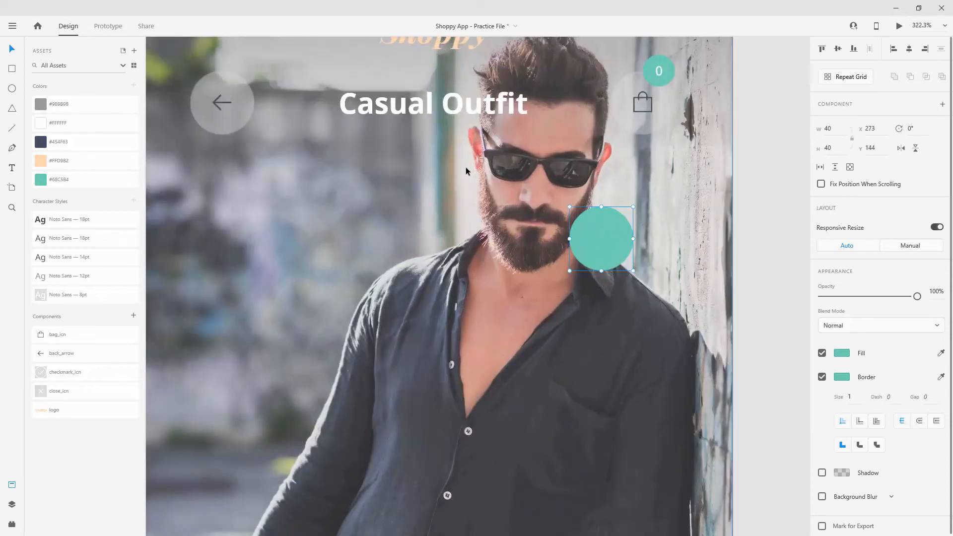
# Rename the teal icon_bg circle layer as outter_circle
pyautogui.click(11, 504)
pyautogui.doubleClick(60, 85)
pyautogui.write('outter circle')
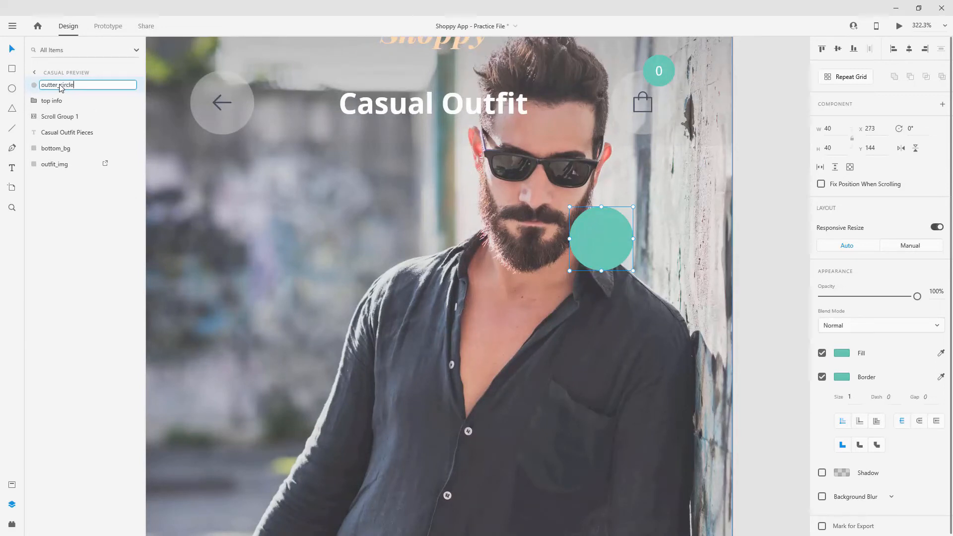
pyautogui.press('Return')
# Duplicate outter_circle and rename the copy inner_circle
pyautogui.hotkey('ctrl', 'd')
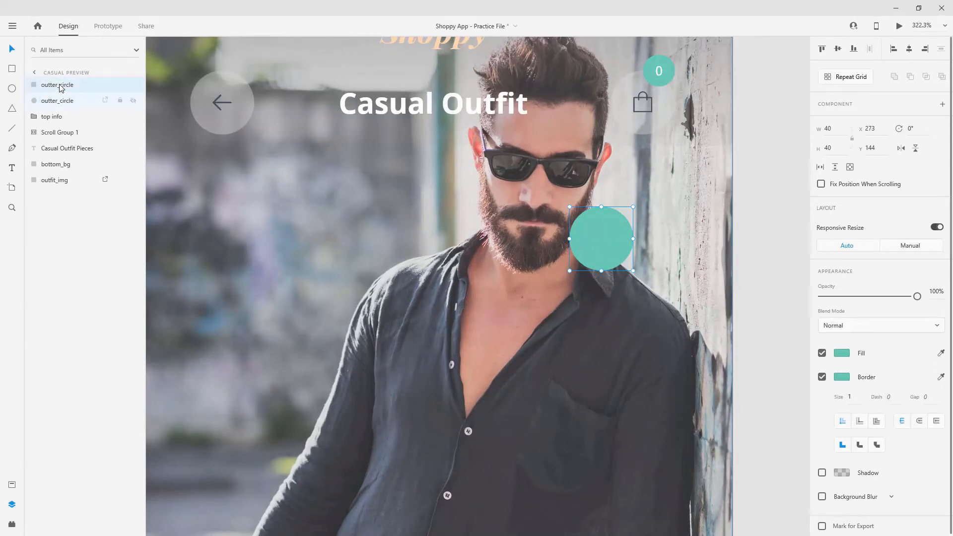
pyautogui.doubleClick(60, 86)
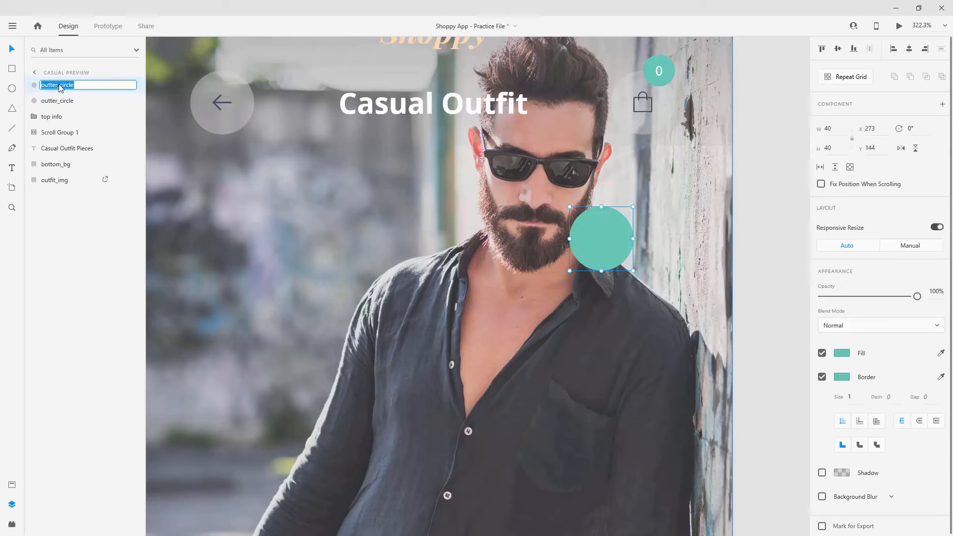
pyautogui.write('inner_circle')
pyautogui.press('Return')
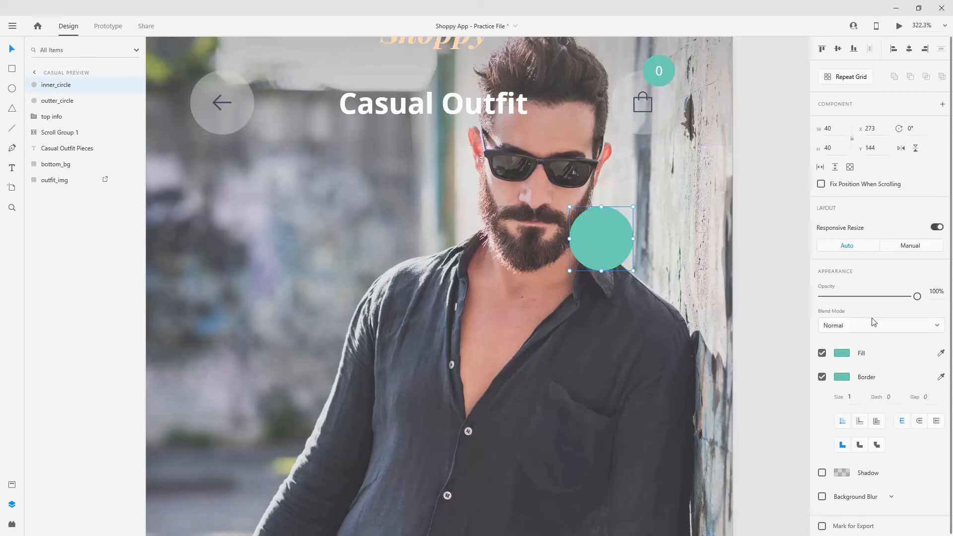
pyautogui.click(822, 353)
pyautogui.click(854, 395)
pyautogui.click(821, 352)
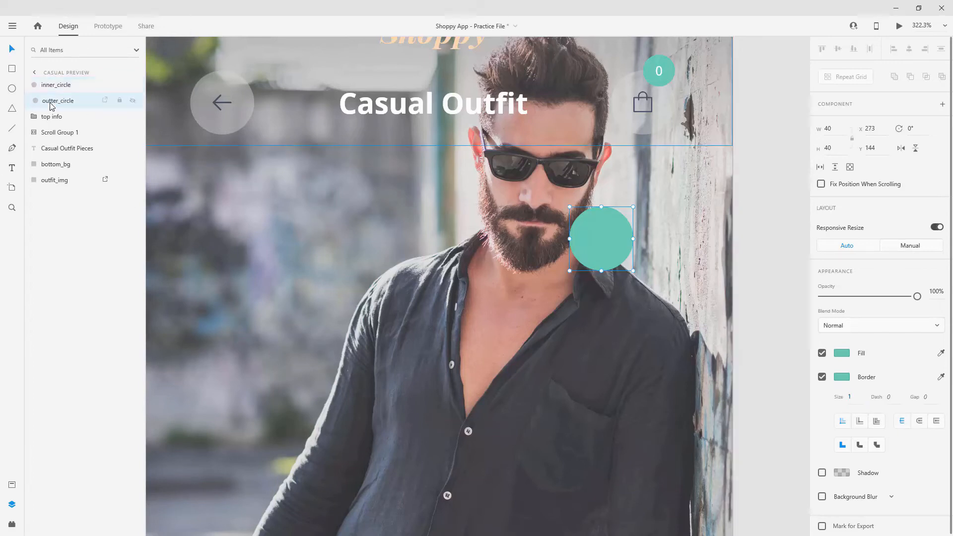
# Remove the fill from outter_circle and set its border size to 2
pyautogui.click(821, 352)
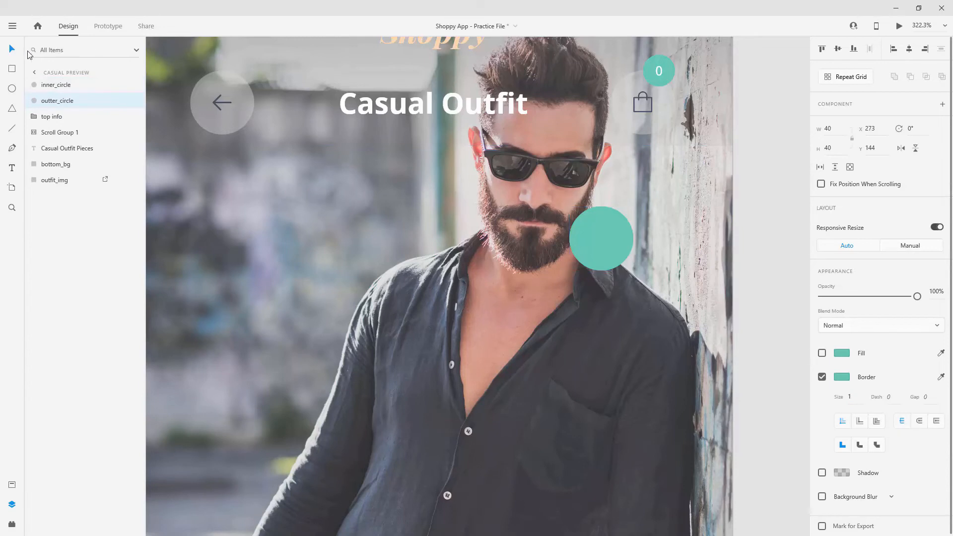
pyautogui.click(858, 395)
pyautogui.press('Return')
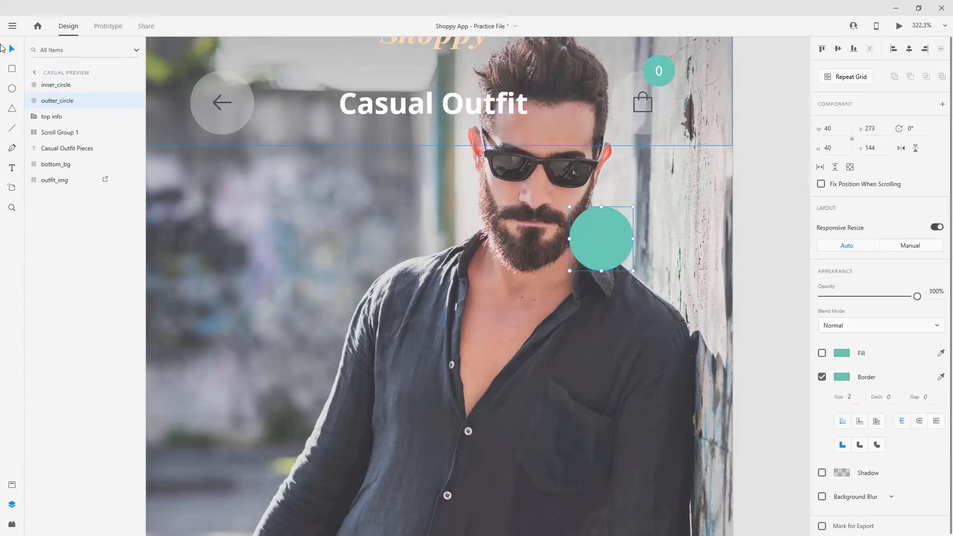
# Resize inner_circle to 30 by 30
pyautogui.click(54, 87)
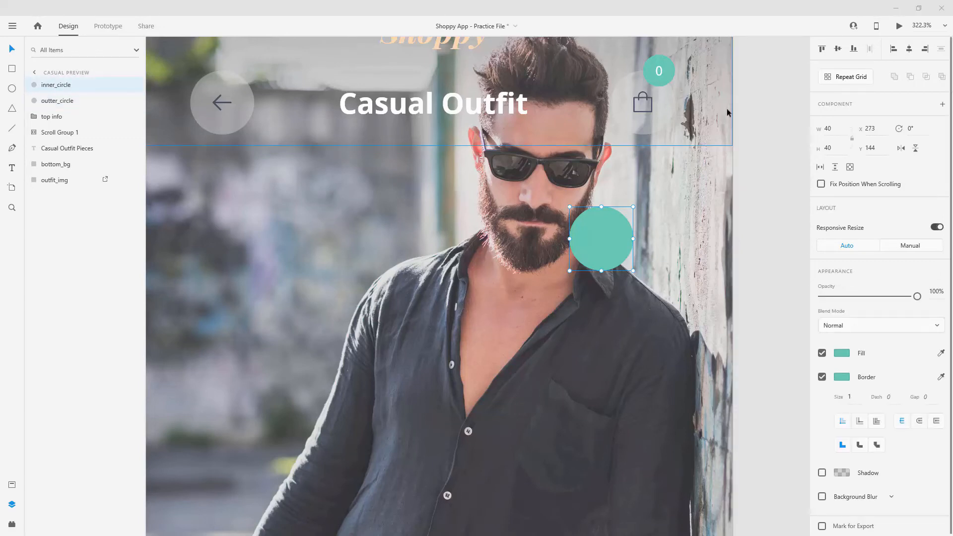
pyautogui.click(838, 128)
pyautogui.write('30')
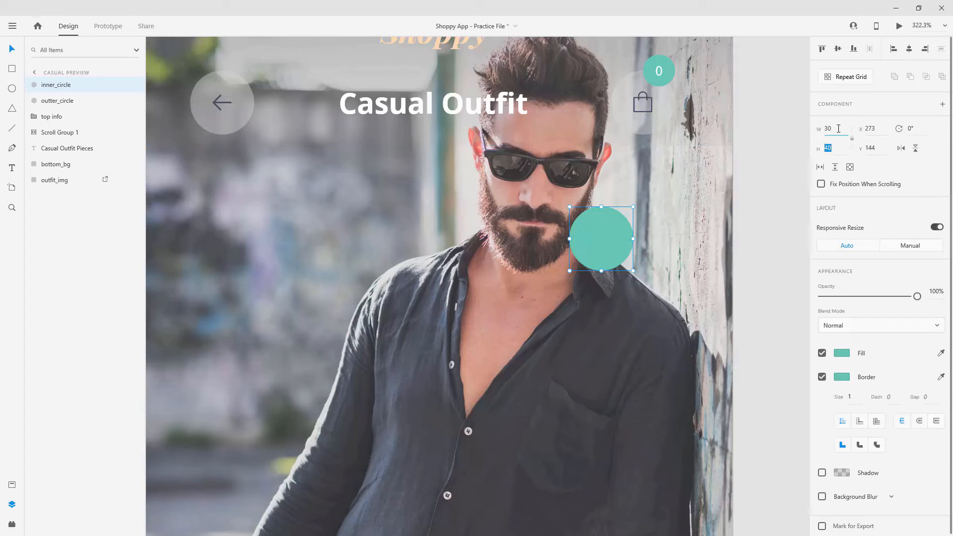
pyautogui.press('Return')
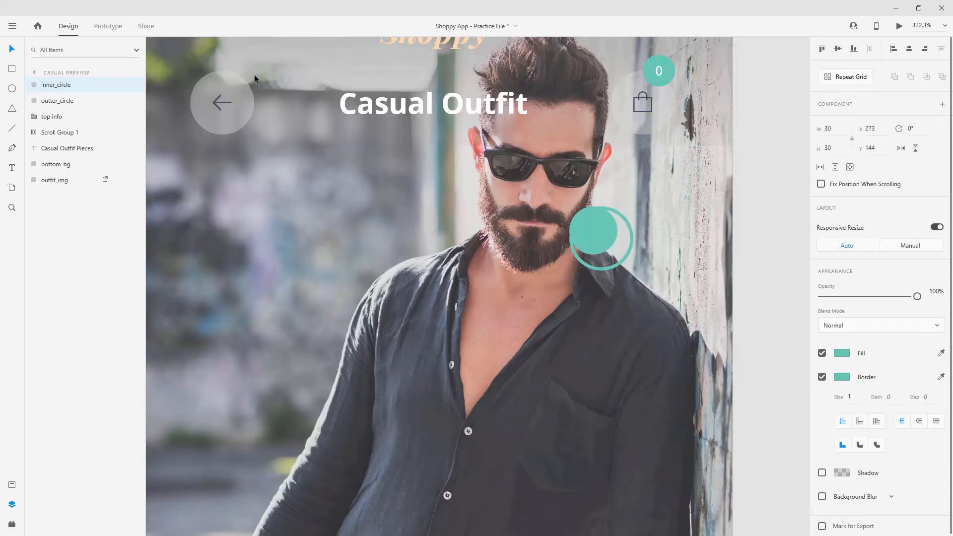
pyautogui.click(911, 51)
pyautogui.click(838, 49)
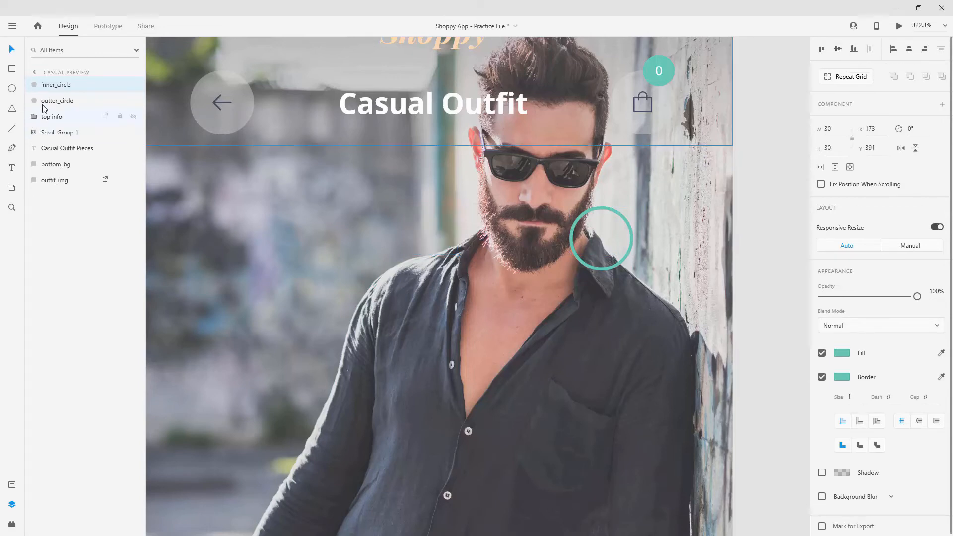
pyautogui.keyDown('shift'); pyautogui.click(44, 103); pyautogui.keyUp('shift')
pyautogui.scroll(-5, 509, 210)
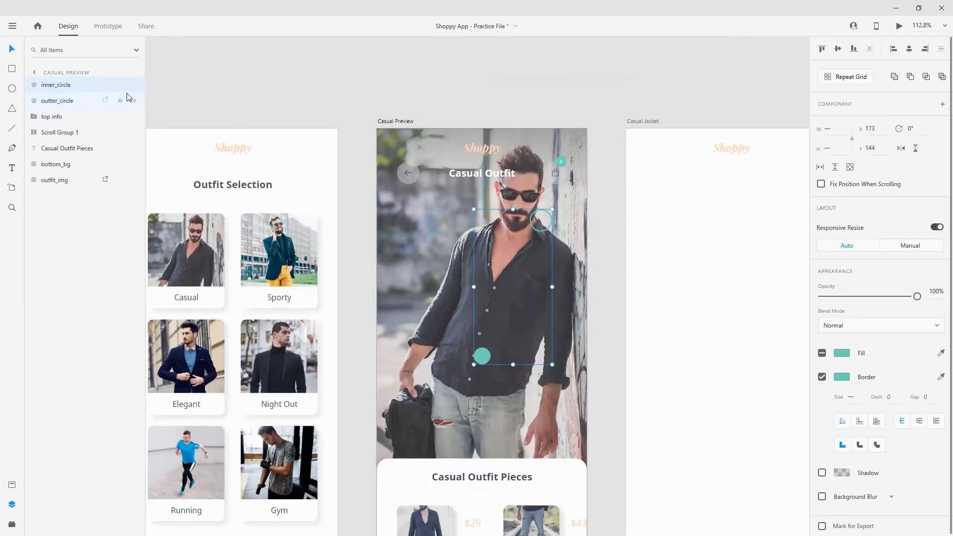
pyautogui.keyDown('shift'); pyautogui.click(128, 98); pyautogui.keyUp('shift')
# Move inner_circle onto the outter_circle ring and center the two circles on each other
pyautogui.moveTo(483, 356); pyautogui.dragTo(543, 221)
pyautogui.keyDown('shift'); pyautogui.click(107, 101); pyautogui.keyUp('shift')
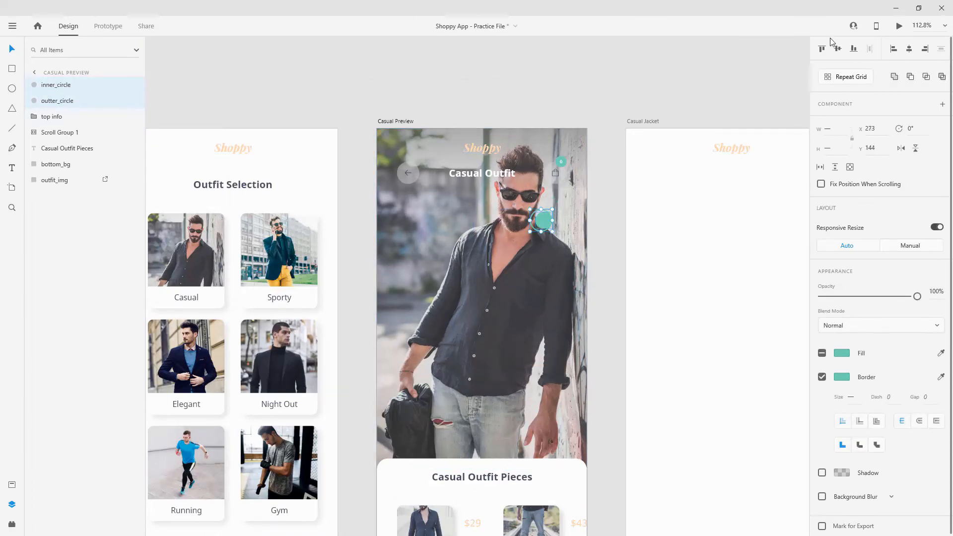
pyautogui.scroll(2, 510, 188)
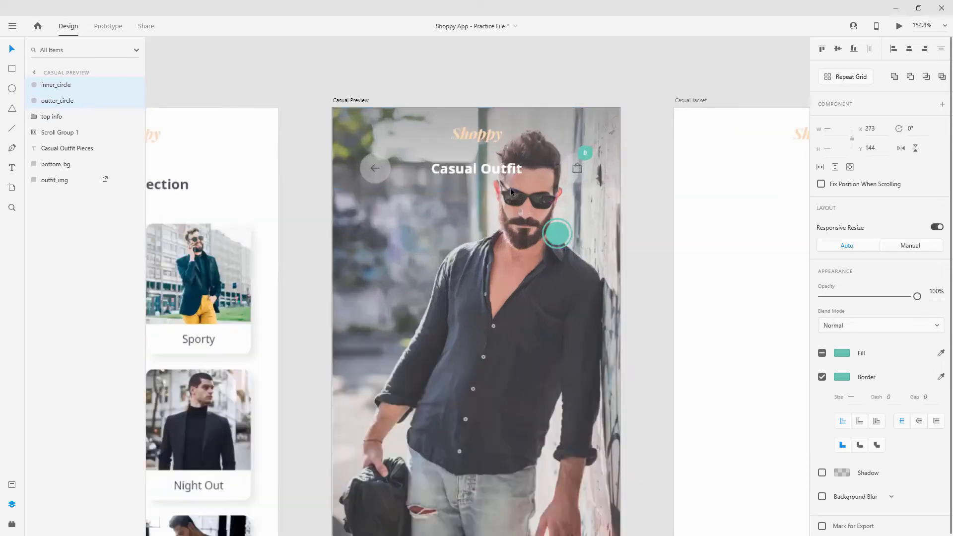
pyautogui.scroll(8, 673, 309)
pyautogui.scroll(2, 655, 307)
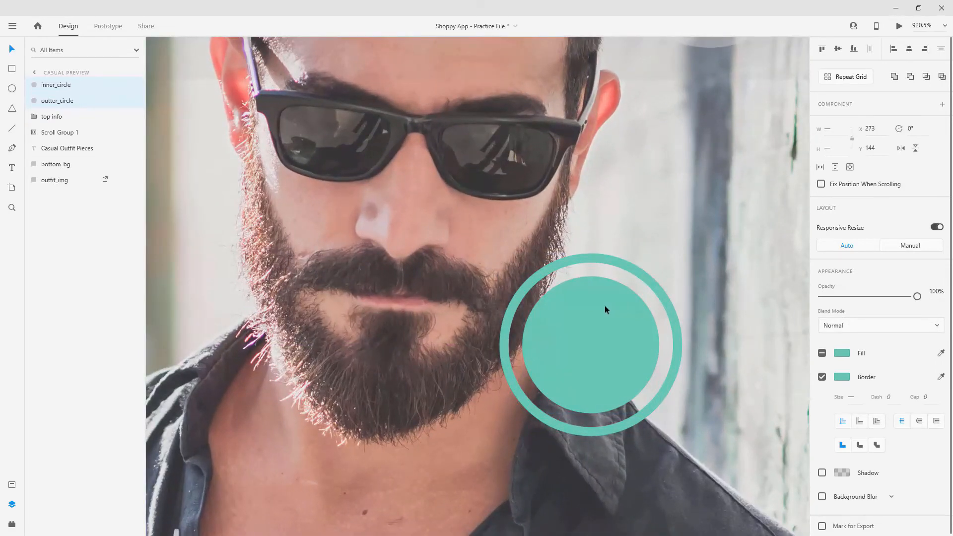
# Place an instance of the close_icn component at the center of inner_circle
pyautogui.click(12, 484)
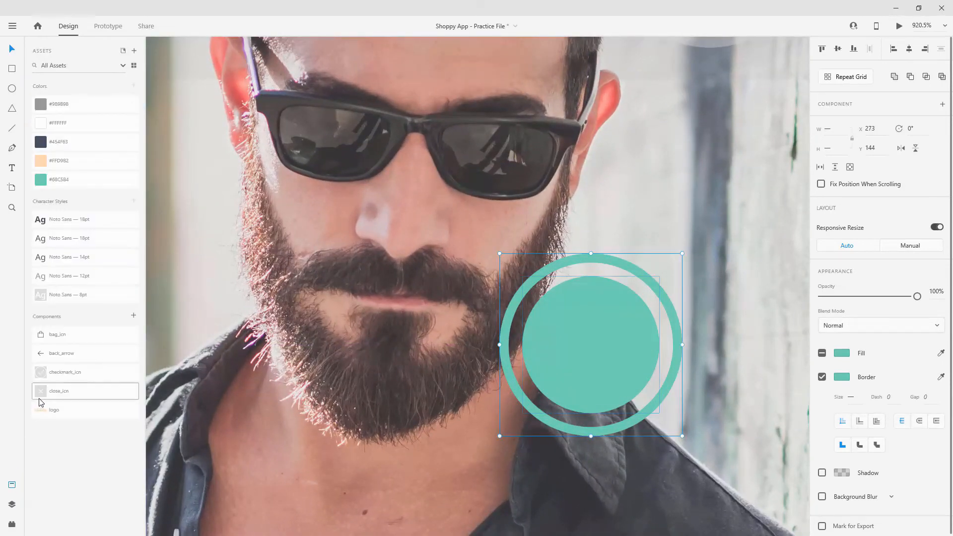
pyautogui.moveTo(55, 392); pyautogui.dragTo(555, 337)
pyautogui.scroll(3, 644, 353)
pyautogui.scroll(-3, 546, 332)
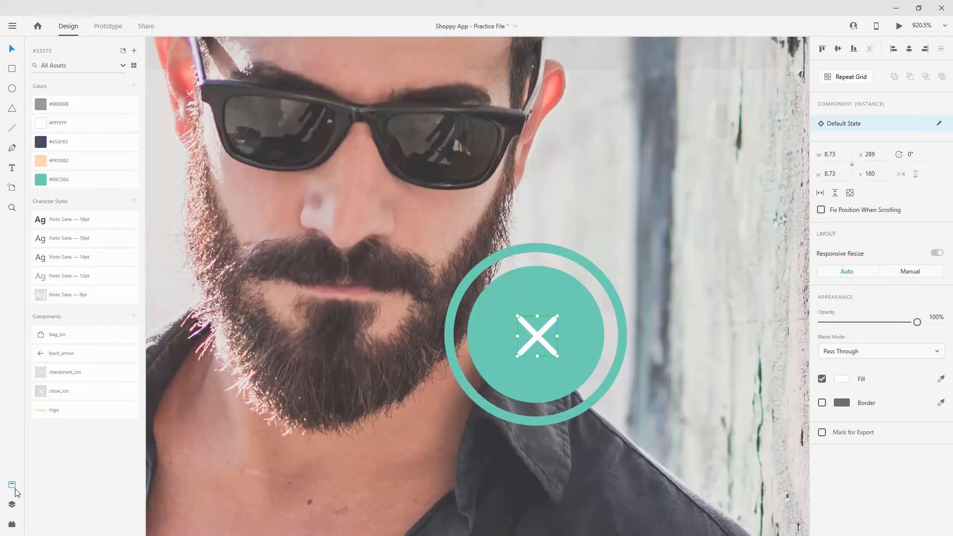
# Group close_icn, inner_circle and outter_circle into one marker
pyautogui.click(12, 504)
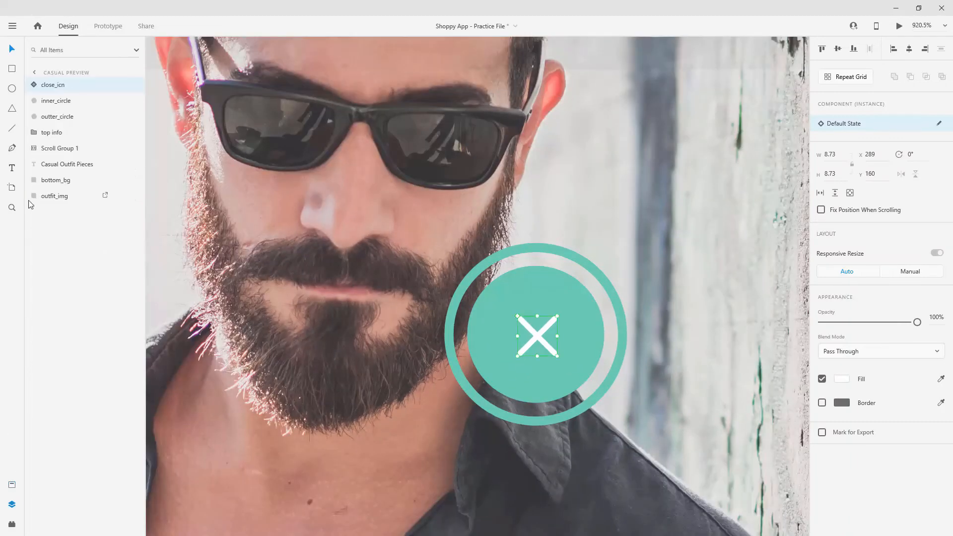
pyautogui.click(59, 117)
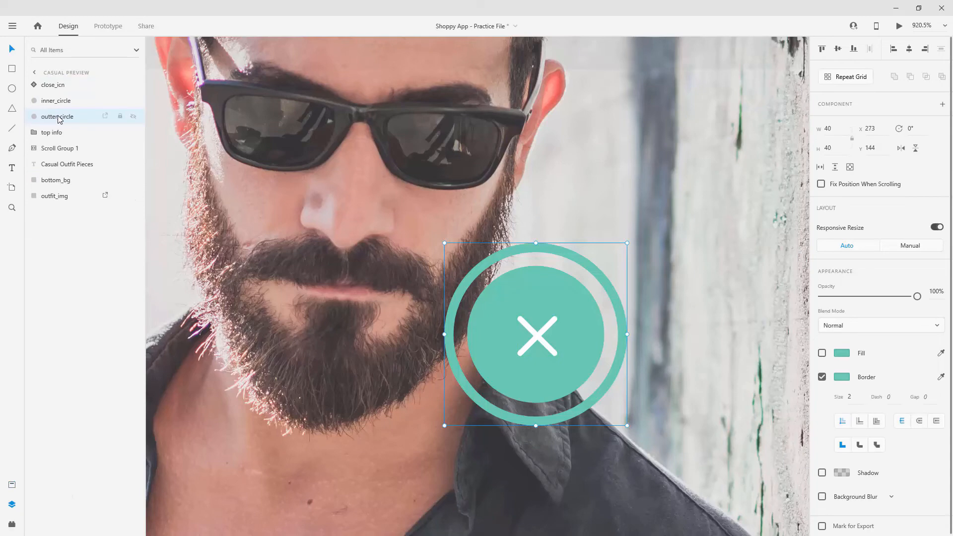
pyautogui.keyDown('shift'); pyautogui.click(59, 86); pyautogui.keyUp('shift')
pyautogui.scroll(-10, 592, 183)
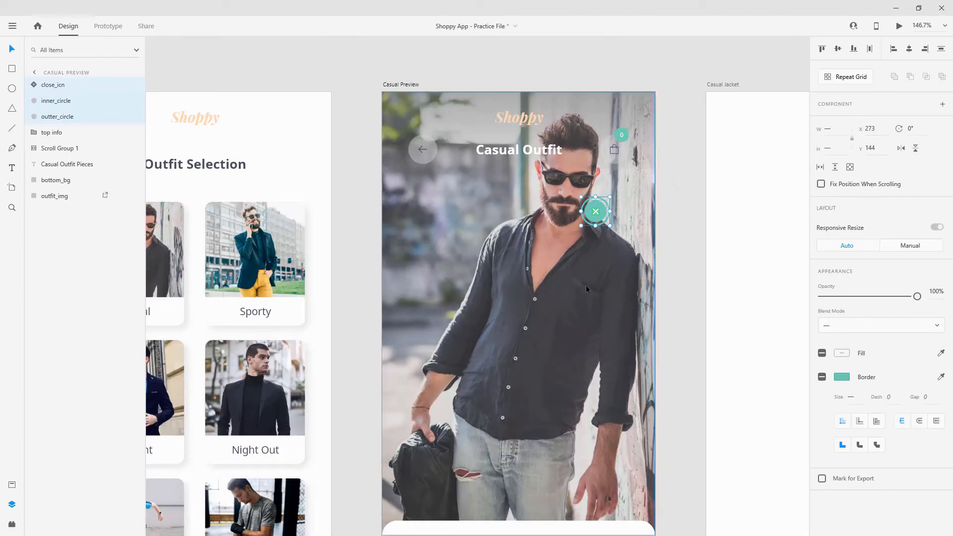
pyautogui.hotkey('ctrl', 'g')
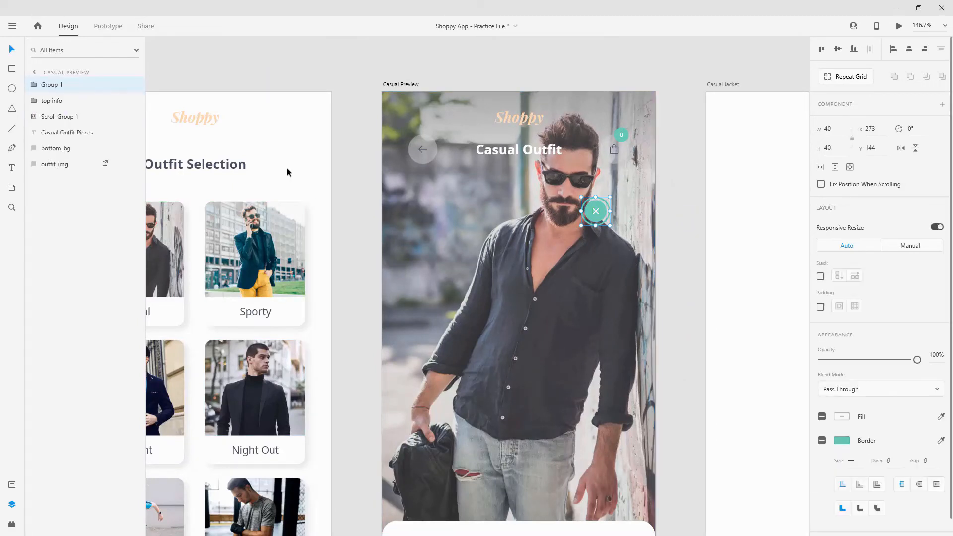
# Duplicate the marker group twice, placing one copy on the shirt sleeve at about X 109, Y 220 and one on the jeans at about X 243, Y 472
pyautogui.hotkey('ctrl', 'd')
pyautogui.moveTo(589, 224); pyautogui.dragTo(574, 450)
pyautogui.hotkey('ctrl', 'd')
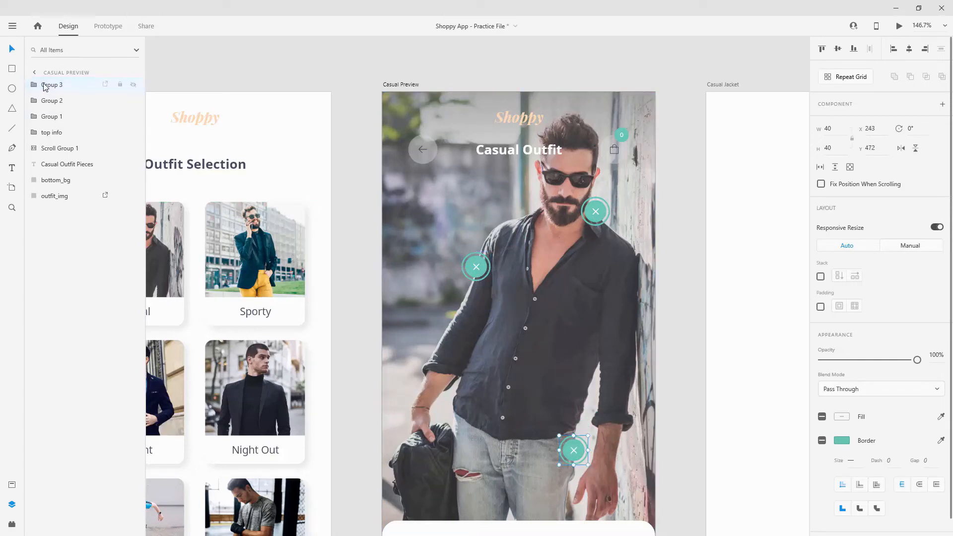
# Rename the marker group near the man's face as glasses and move it to the start of the layer list
pyautogui.doubleClick(49, 117)
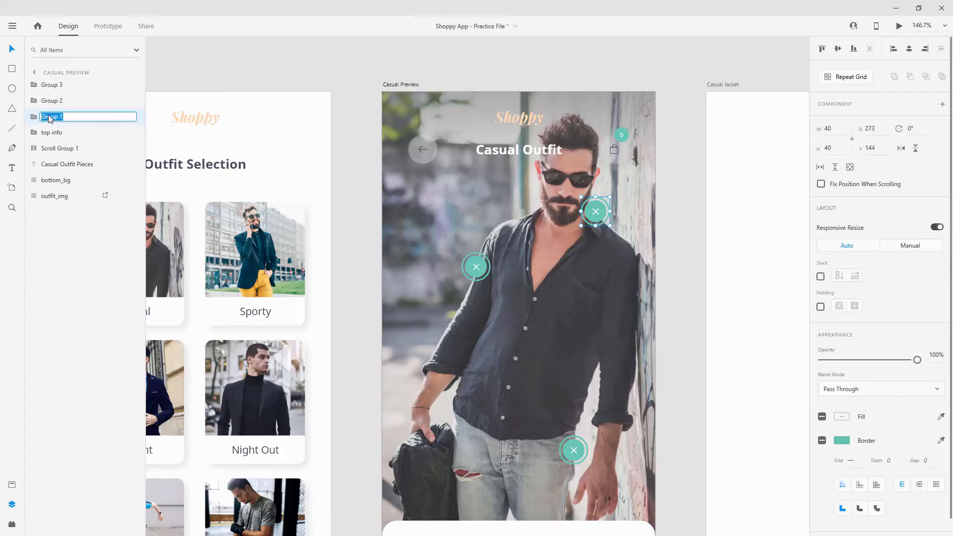
pyautogui.write('glasses')
pyautogui.press('Return')
pyautogui.moveTo(51, 118); pyautogui.dragTo(57, 82)
# Move the sleeve marker group directly below glasses in the layer order and rename it shirt
pyautogui.click(55, 119)
pyautogui.moveTo(56, 119); pyautogui.dragTo(52, 99)
pyautogui.doubleClick(51, 101)
pyautogui.write('shir')
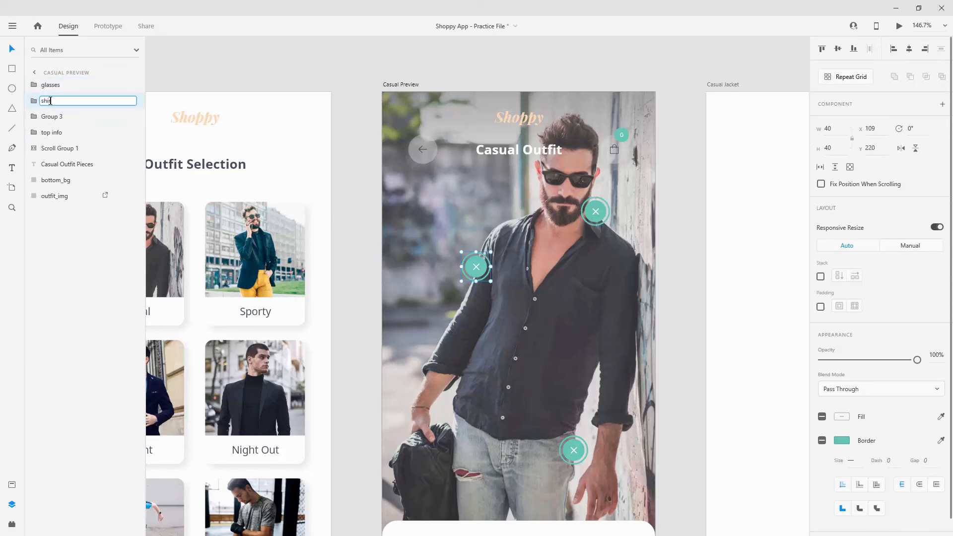
pyautogui.press('Escape')
# Rename the marker group on the jeans as pants
pyautogui.doubleClick(44, 117)
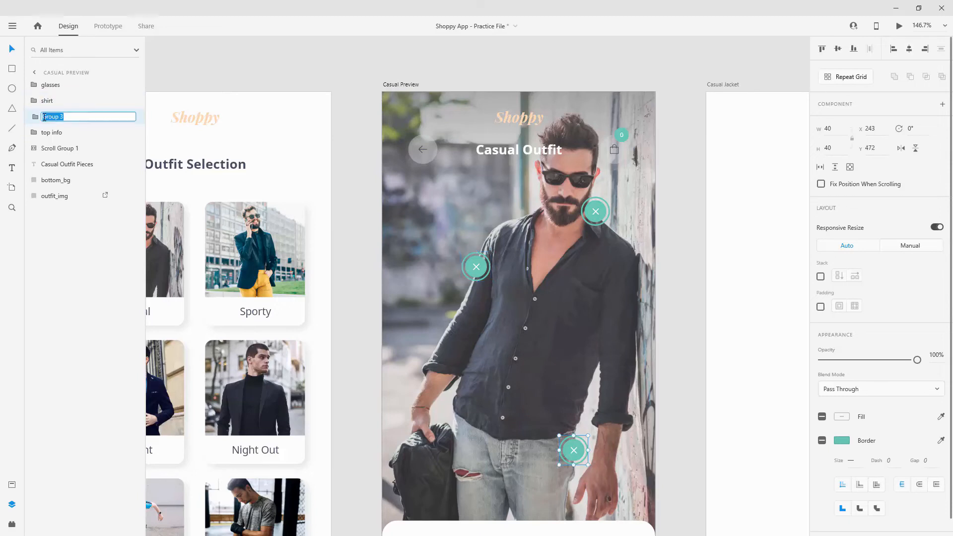
pyautogui.write('pants')
pyautogui.press('Return')
# Move the glasses, shirt and pants groups between bottom_bg and outfit_img in the layer order
pyautogui.keyDown('shift'); pyautogui.click(48, 84); pyautogui.keyUp('shift')
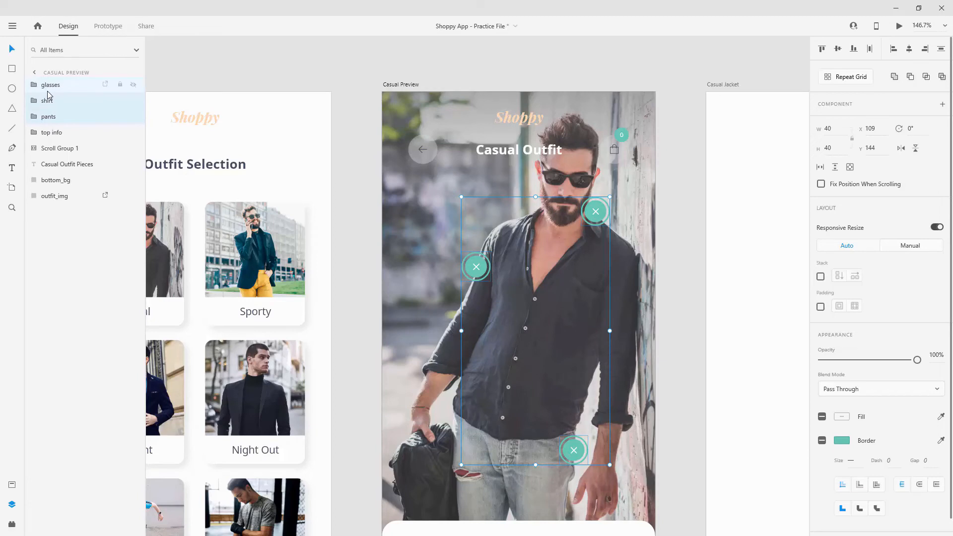
pyautogui.click(53, 85)
pyautogui.moveTo(54, 88); pyautogui.dragTo(59, 189)
pyautogui.scroll(-3, 590, 287)
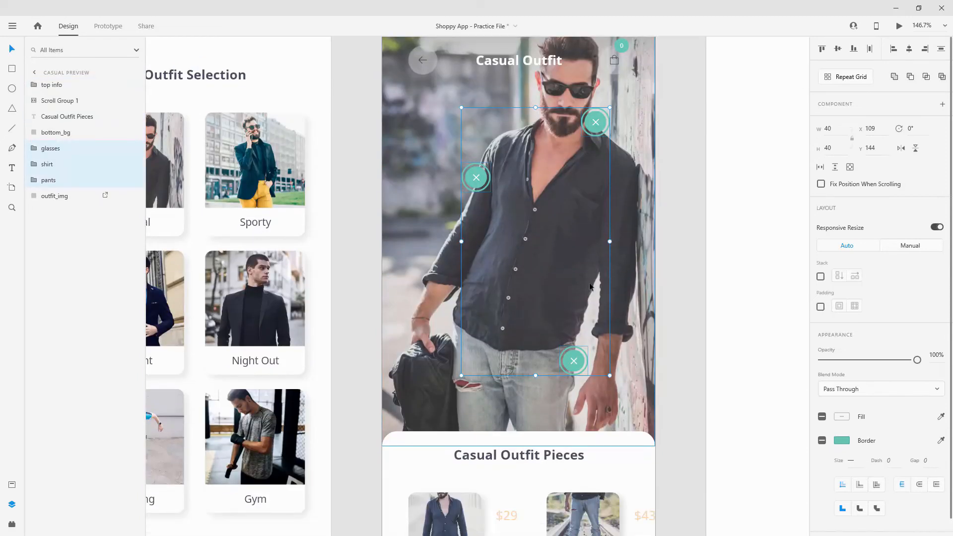
pyautogui.scroll(3, 589, 287)
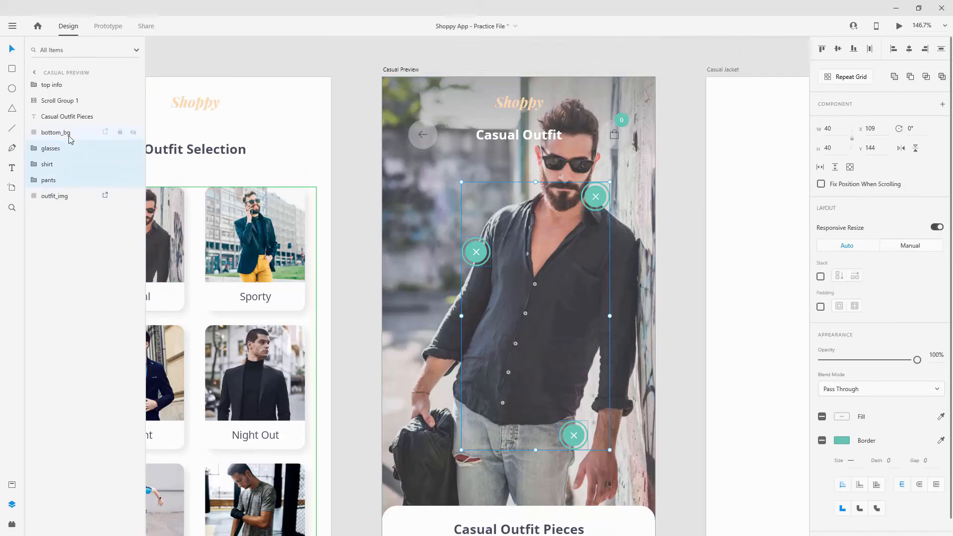
# Move Scroll Group 1, the Casual Outfit Pieces text and bottom_bg between pants and outfit_img in the layer order
pyautogui.click(69, 133)
pyautogui.scroll(-5, 675, 327)
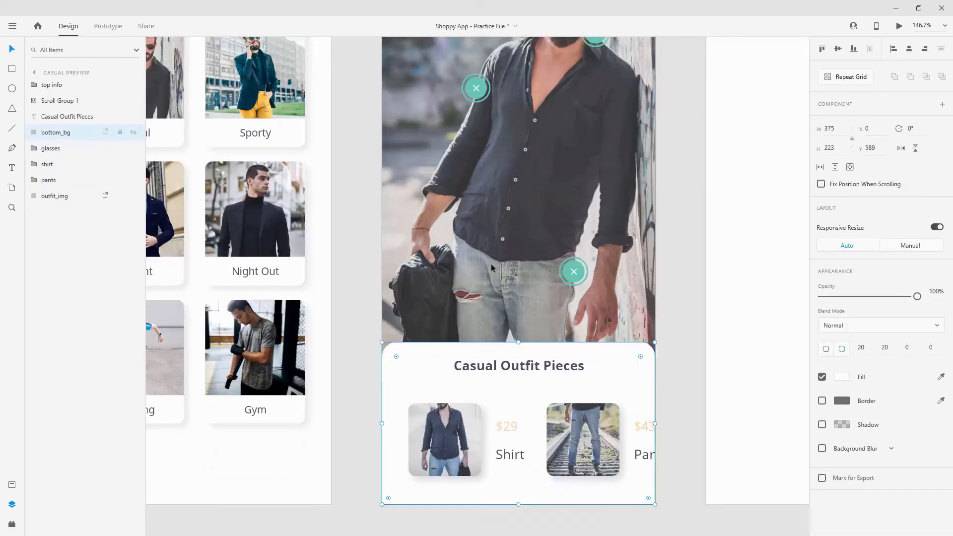
pyautogui.keyDown('shift'); pyautogui.click(64, 117); pyautogui.keyUp('shift')
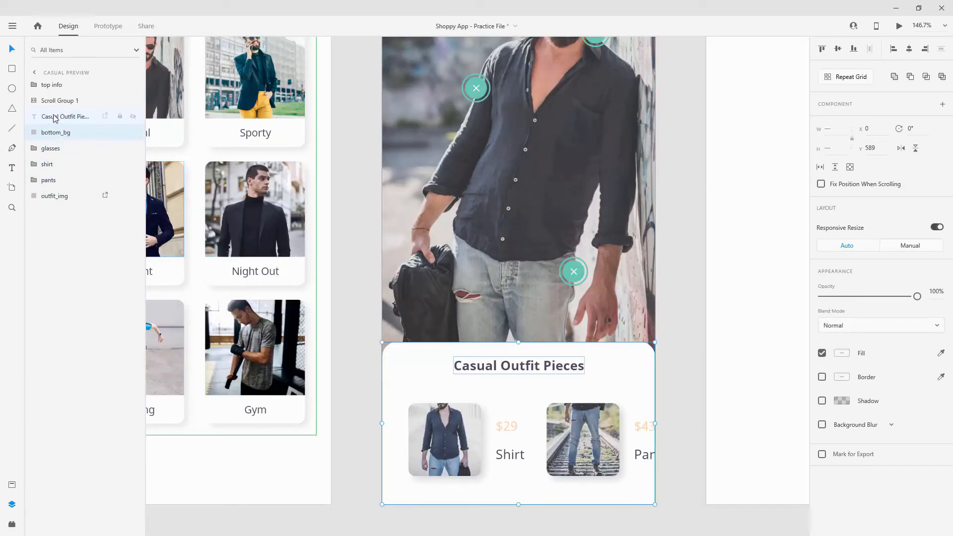
pyautogui.keyDown('shift'); pyautogui.click(55, 100); pyautogui.keyUp('shift')
pyautogui.moveTo(56, 102); pyautogui.dragTo(45, 199)
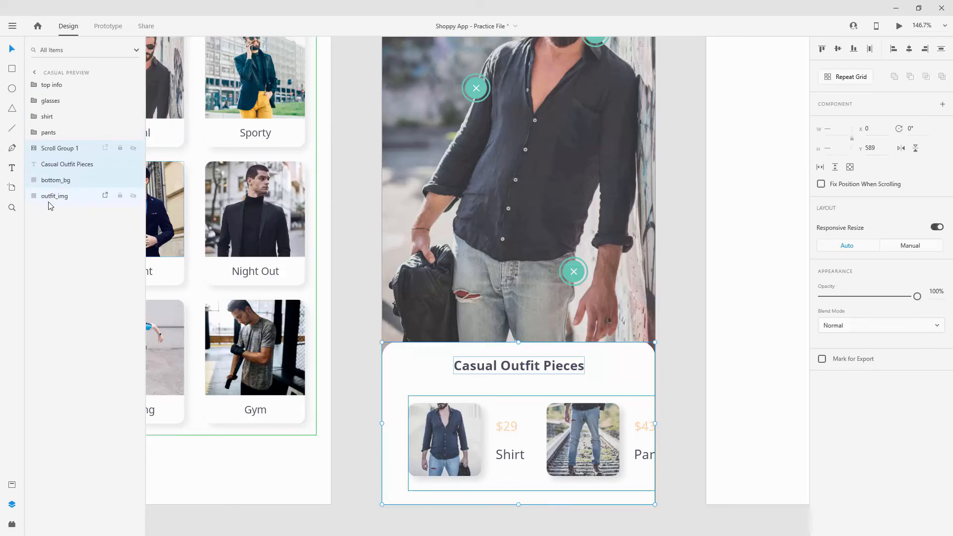
# Group Scroll Group 1, the Casual Outfit Pieces text and bottom_bg, naming the group bottom_info
pyautogui.hotkey('ctrl', 'g')
pyautogui.doubleClick(58, 147)
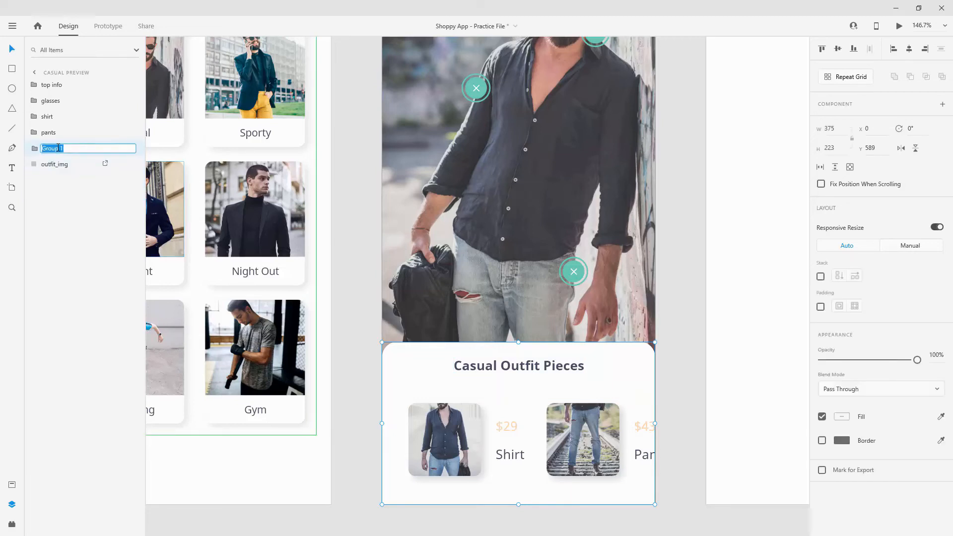
pyautogui.write('bottom_info')
pyautogui.press('Return')
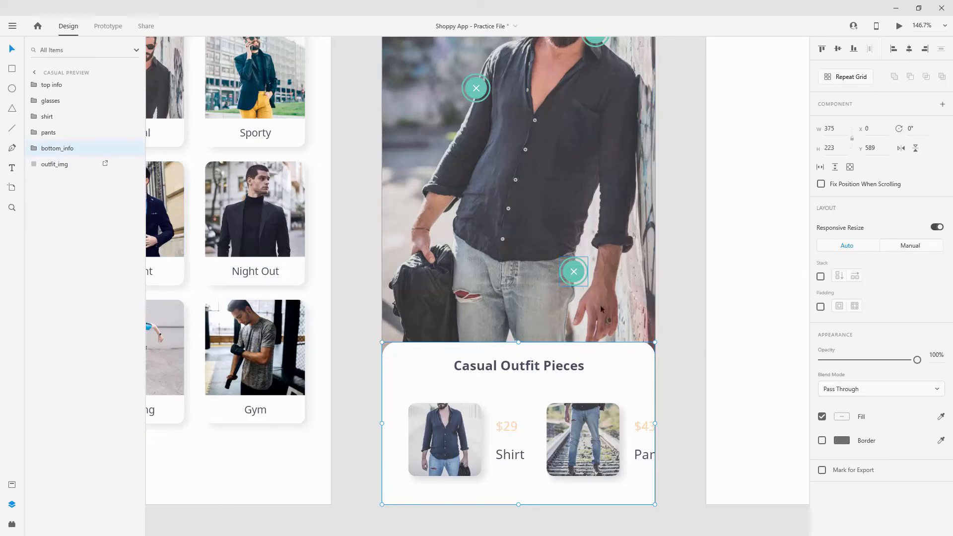
pyautogui.scroll(-3, 533, 263)
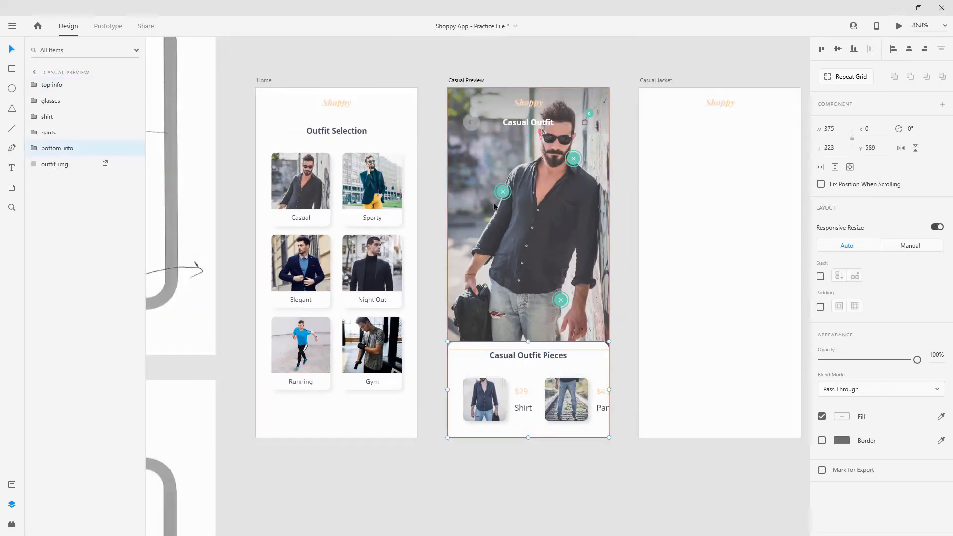
pyautogui.click(69, 165)
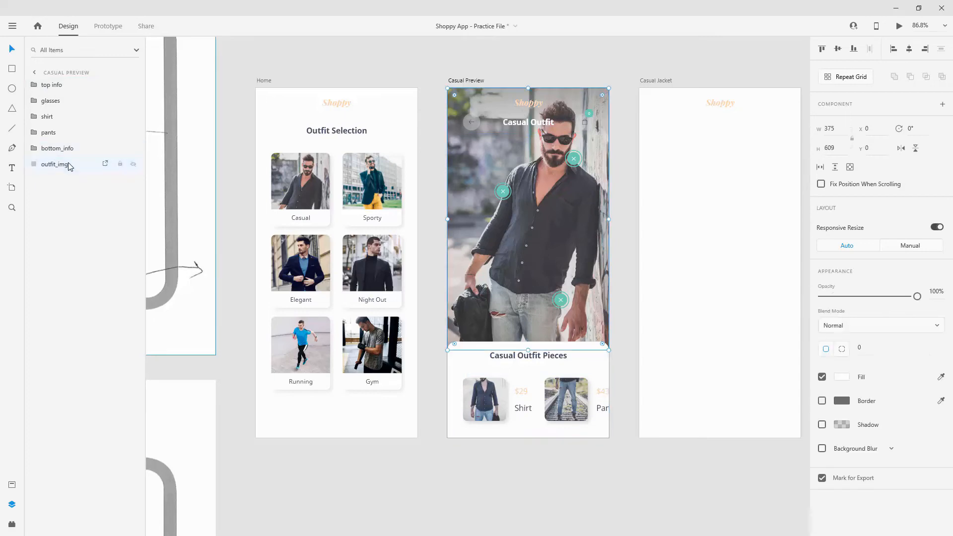
pyautogui.click(66, 132)
pyautogui.click(68, 102)
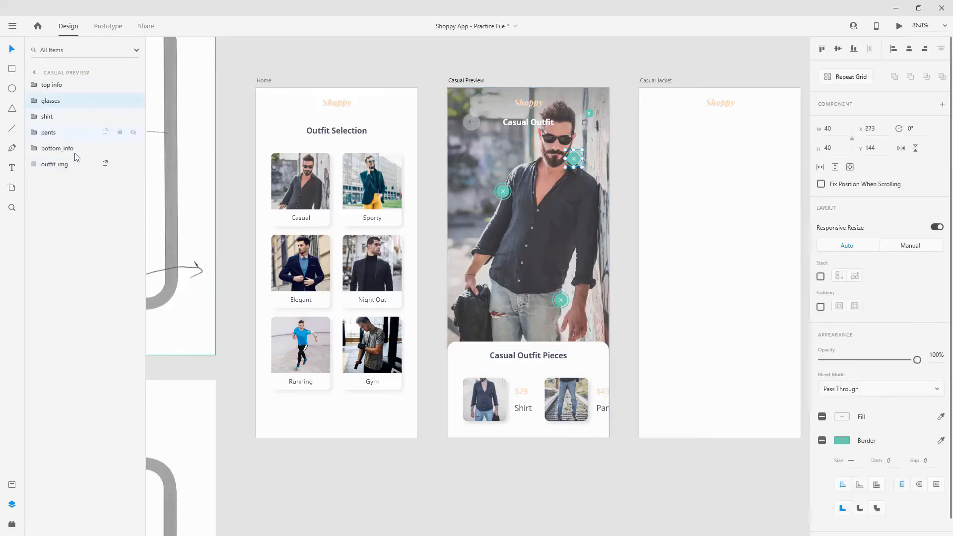
pyautogui.scroll(5, 579, 143)
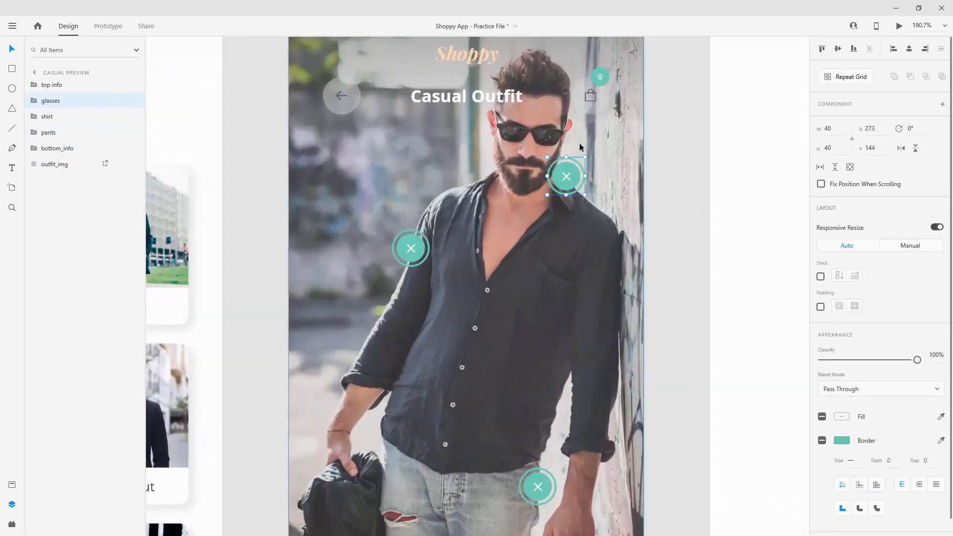
pyautogui.scroll(-2, 597, 170)
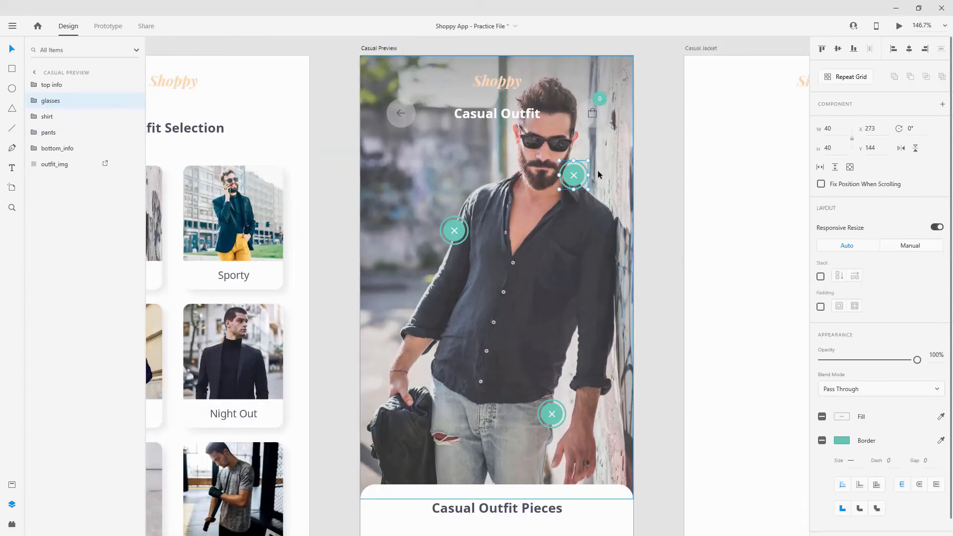
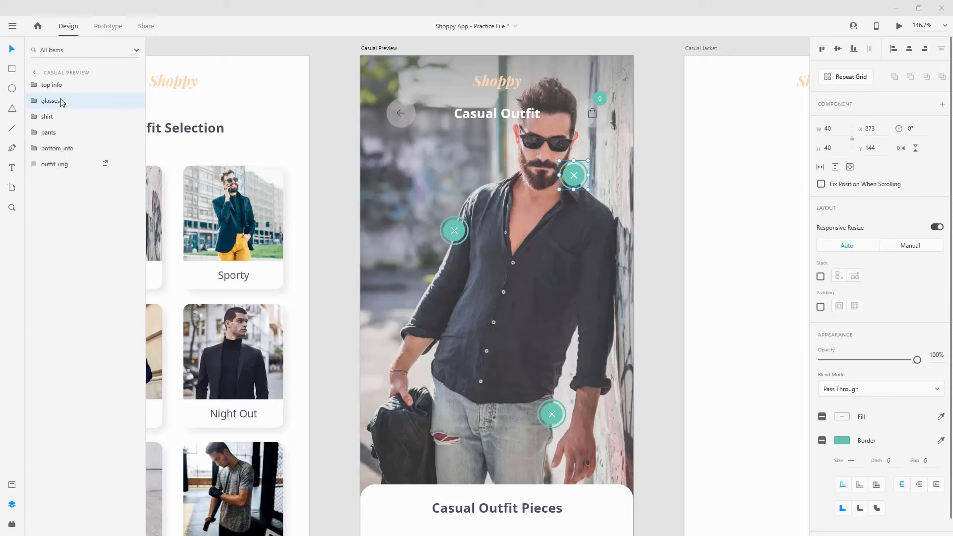
# Draw a rectangle about 153 by 92 inside the glasses group, below its marker, and rename it popup_window
pyautogui.press('r')
pyautogui.scroll(3, 559, 189)
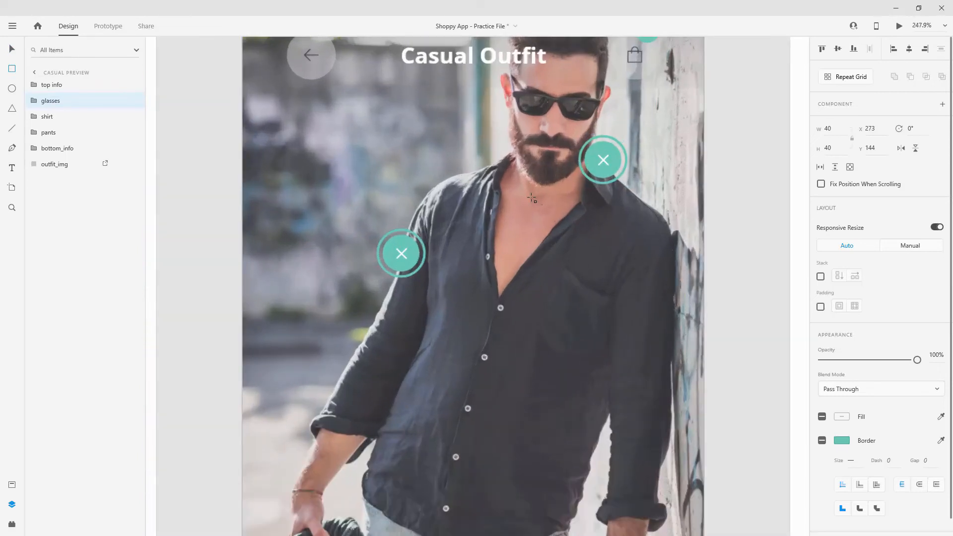
pyautogui.click(34, 100)
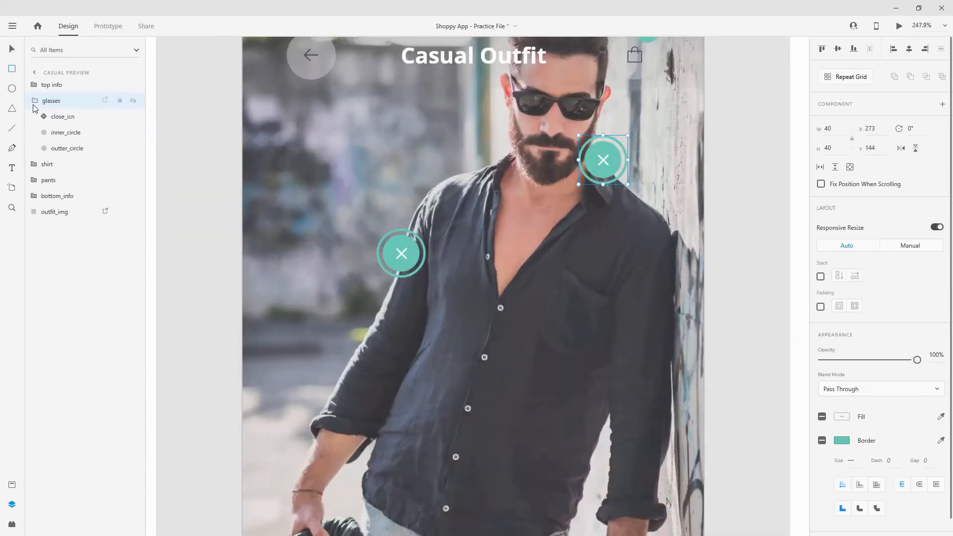
pyautogui.click(59, 152)
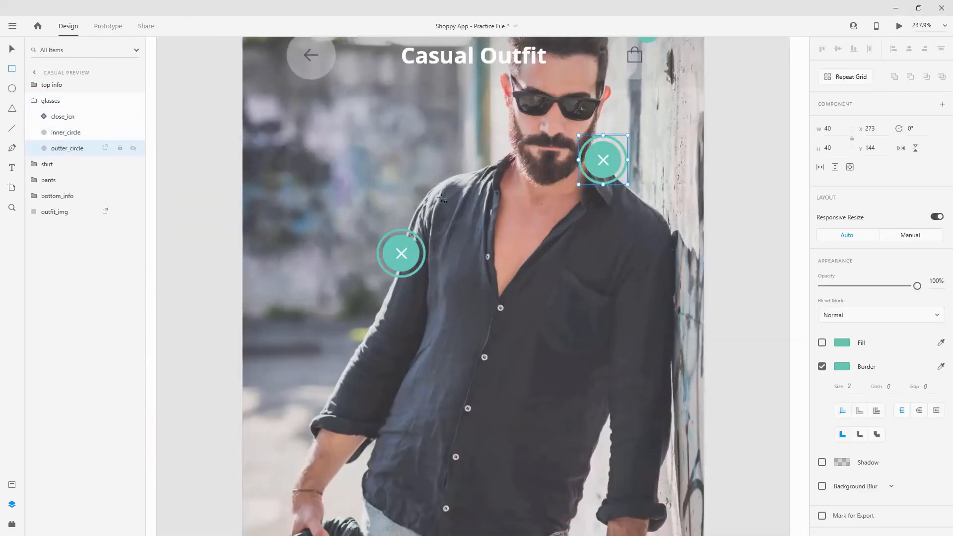
pyautogui.moveTo(441, 199); pyautogui.dragTo(629, 313)
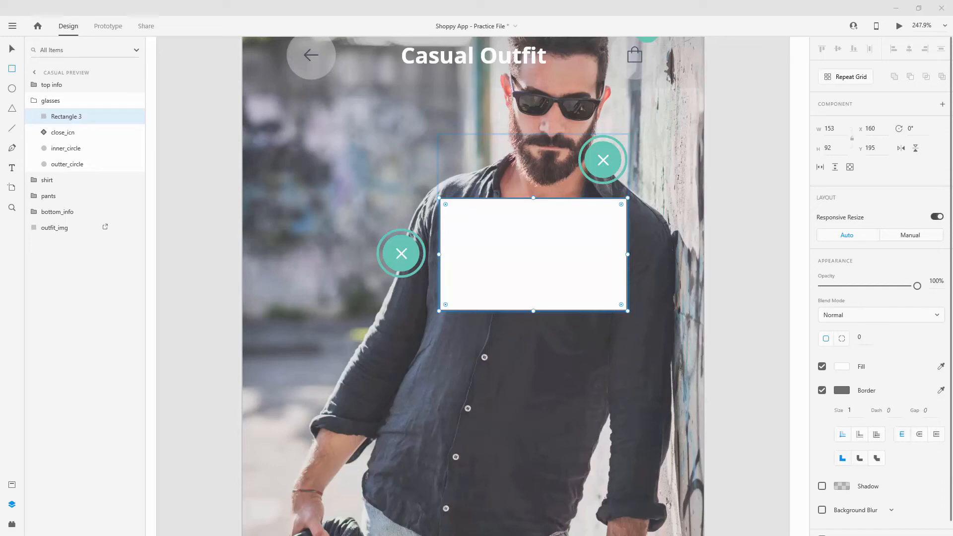
pyautogui.doubleClick(61, 117)
pyautogui.write('popup_win')
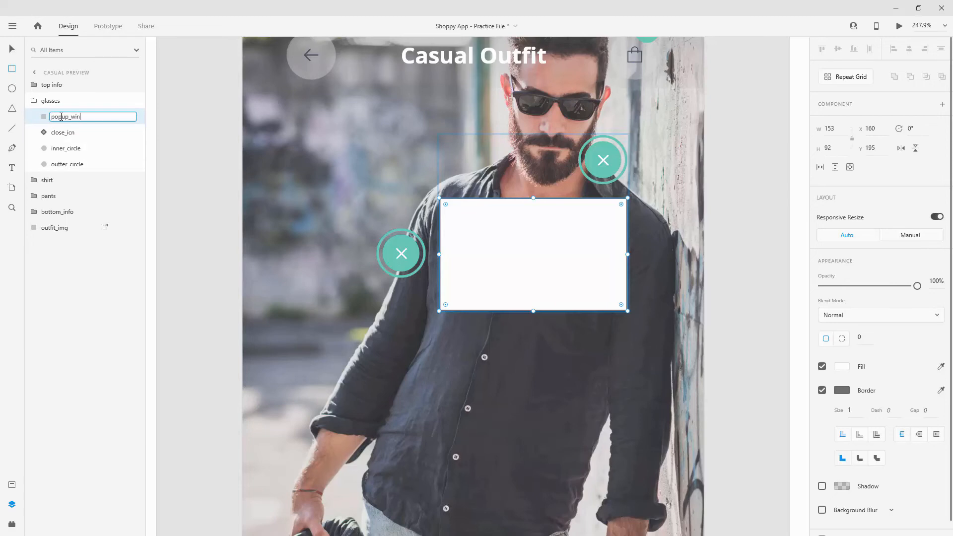
pyautogui.write('dow')
pyautogui.press('Return')
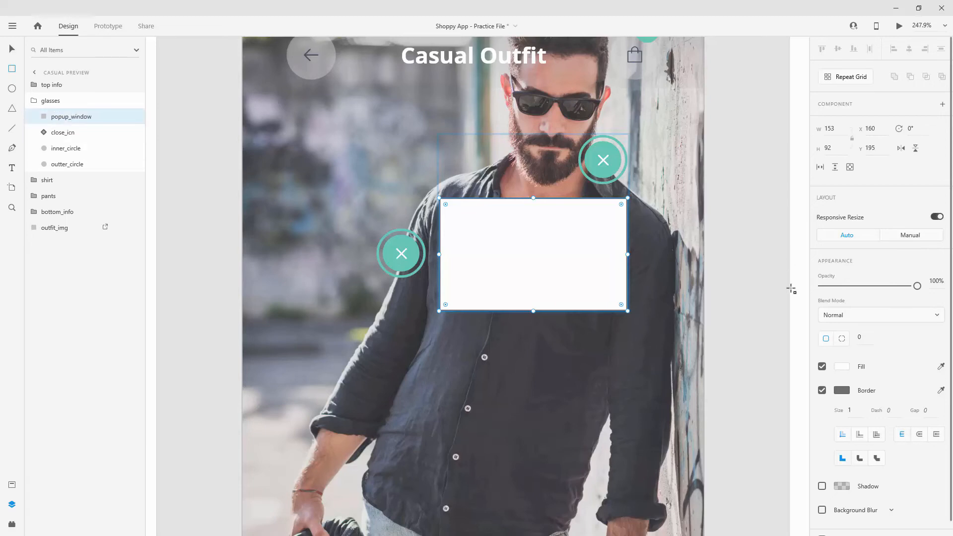
# Resize popup_window to 270 by 177 and place it 10 px below the glasses marker at X 56, Y 194
pyautogui.click(846, 129)
pyautogui.write('270')
pyautogui.press('Tab')
pyautogui.write('1')
pyautogui.press('Return')
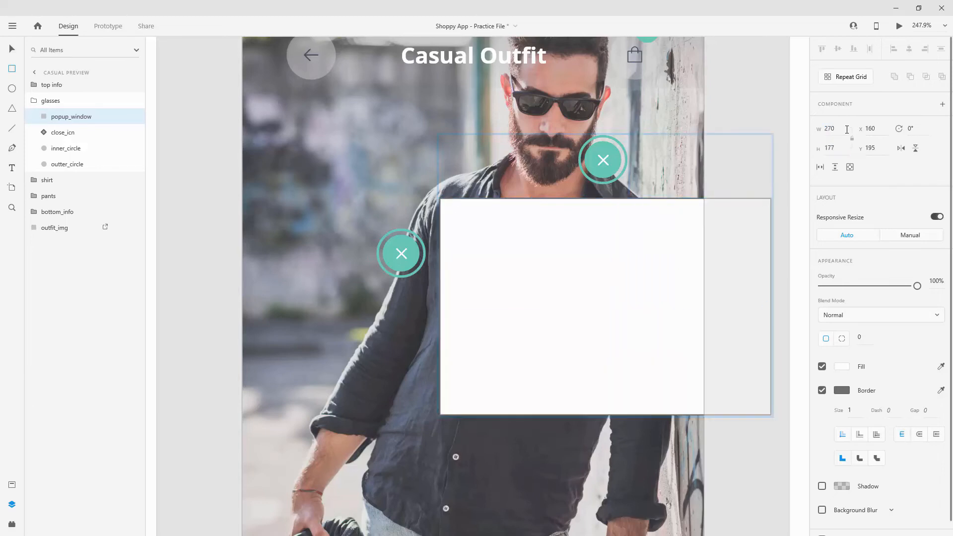
pyautogui.moveTo(615, 305); pyautogui.dragTo(517, 304)
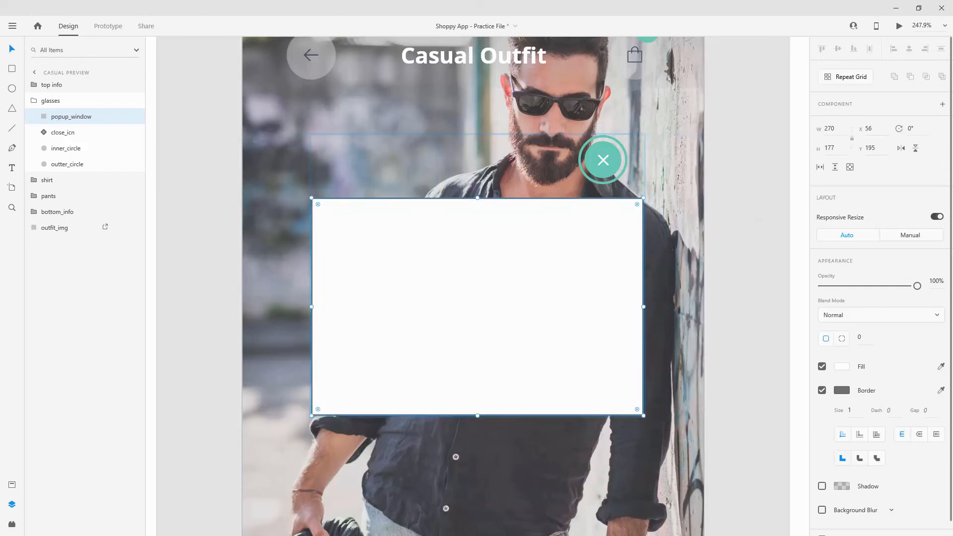
pyautogui.moveTo(580, 204); pyautogui.dragTo(581, 192)
pyautogui.hotkey('shift', 'Down')
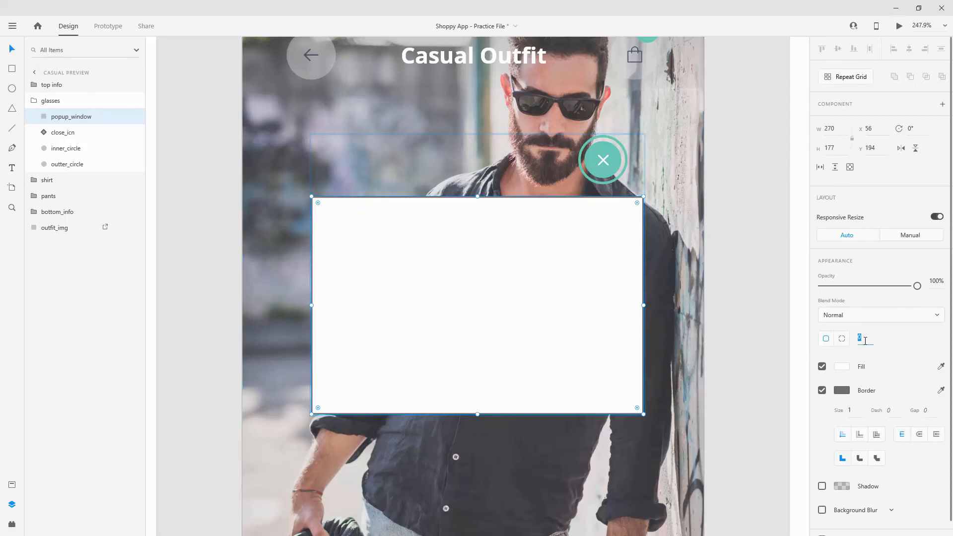
# Give popup_window a corner radius of 10 and remove its border
pyautogui.press('Return')
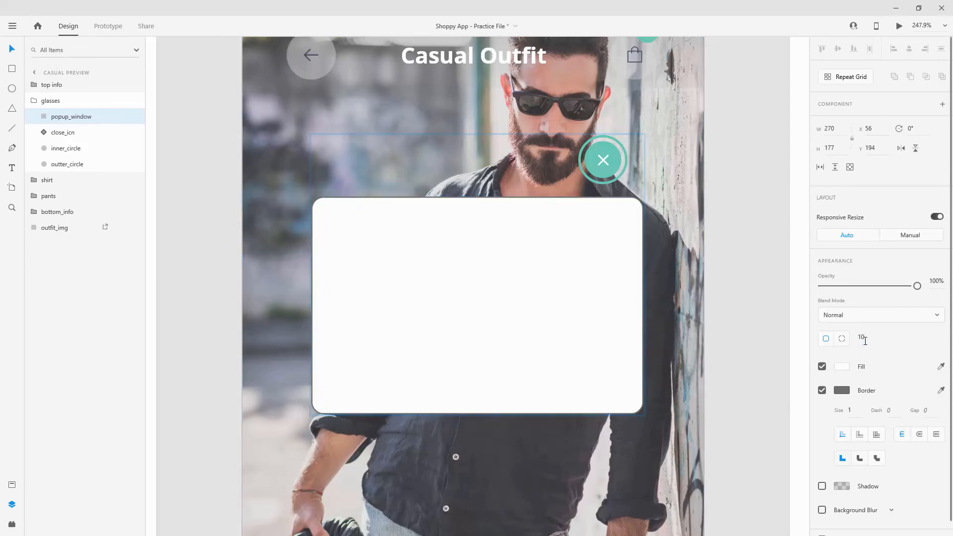
pyautogui.click(822, 390)
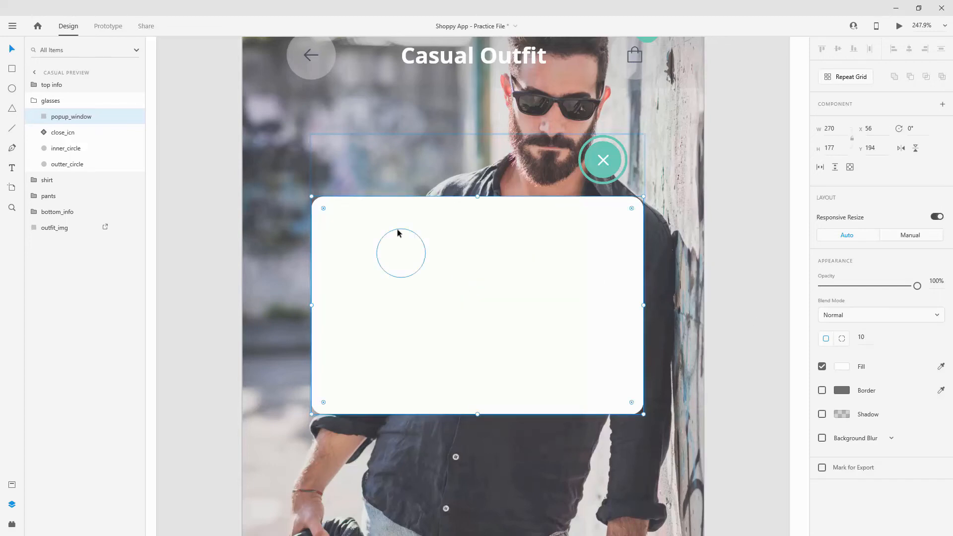
# Duplicate popup_window within the glasses group and rename the copy image
pyautogui.hotkey('ctrl', 'd')
pyautogui.doubleClick(77, 118)
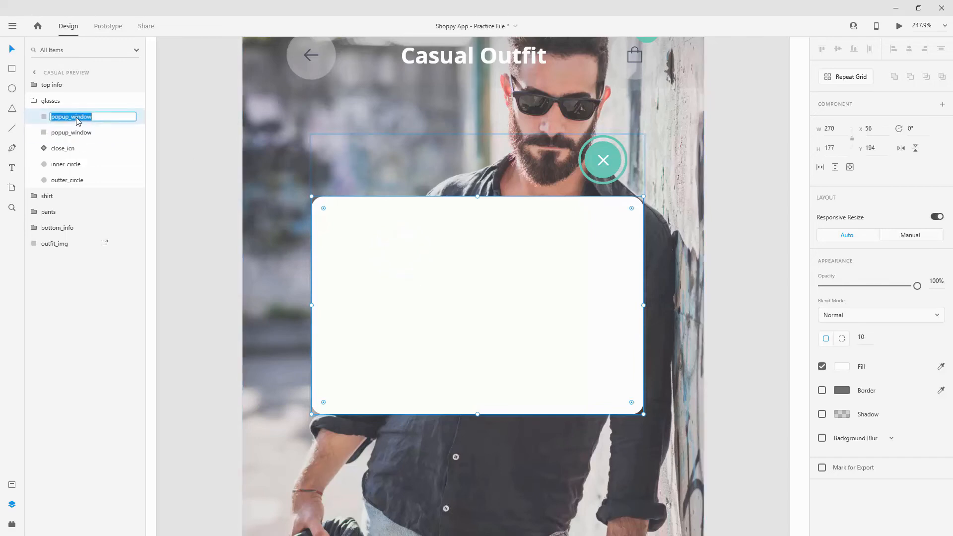
pyautogui.write('image')
pyautogui.press('Return')
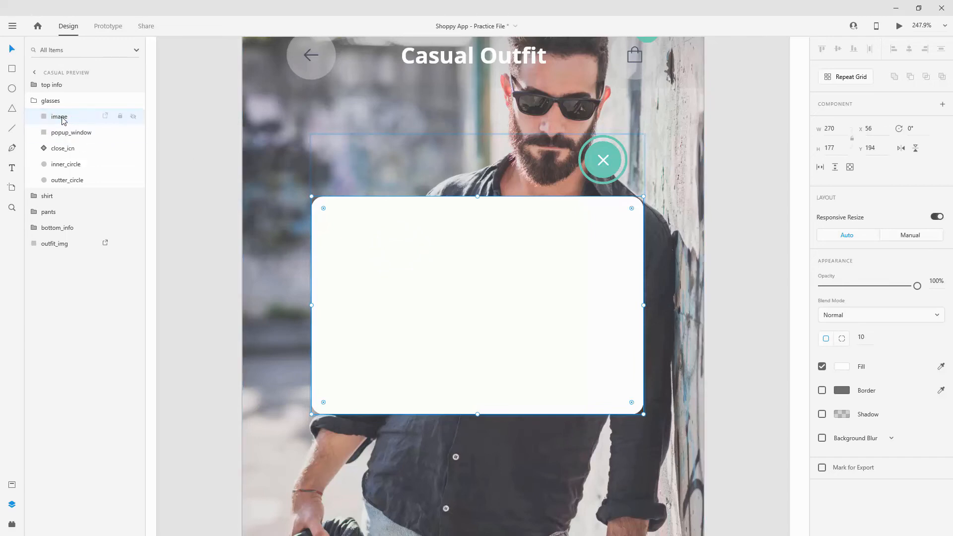
# Set the image rectangle's size to 120 wide by 157 high
pyautogui.click(832, 130)
pyautogui.write('120')
pyautogui.press('Tab')
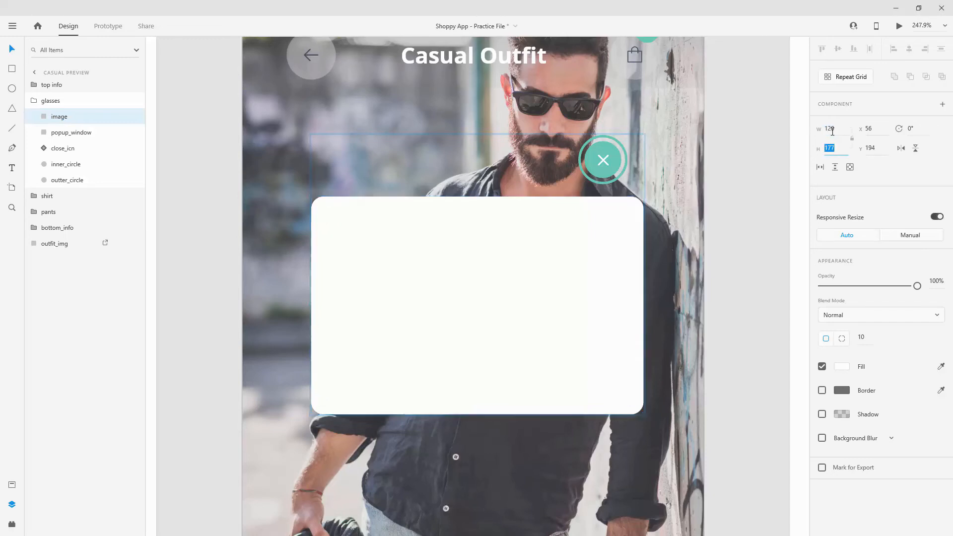
pyautogui.write('157')
pyautogui.press('Return')
# Fill the image rectangle with light grey, hex dd, and inset it in popup_window at X 66, Y 204
pyautogui.click(841, 367)
pyautogui.write('dd')
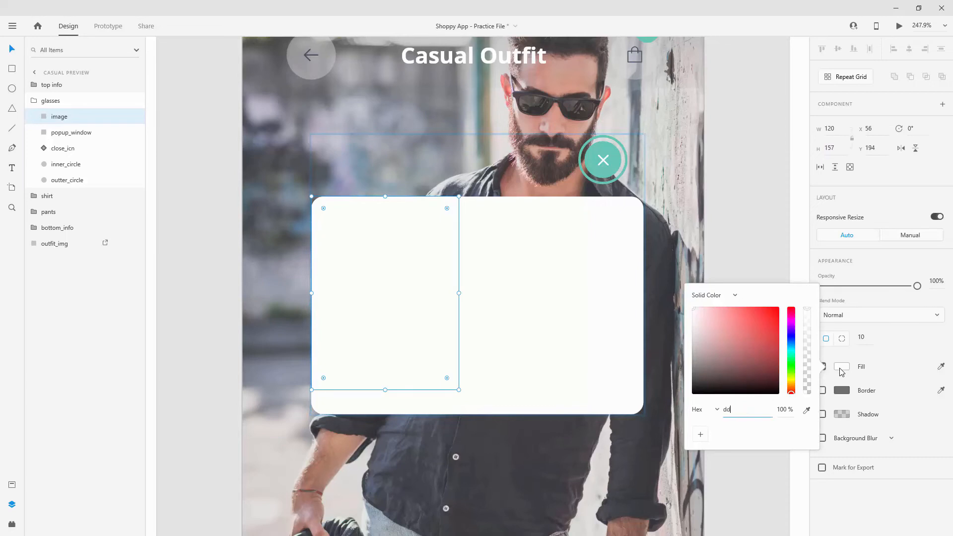
pyautogui.press('Return')
pyautogui.click(15, 46)
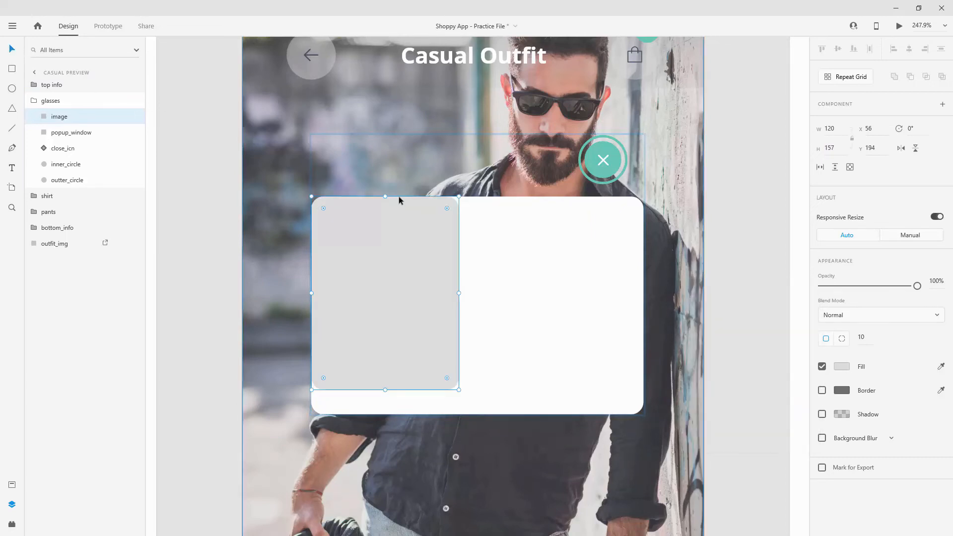
pyautogui.moveTo(403, 218); pyautogui.dragTo(381, 227)
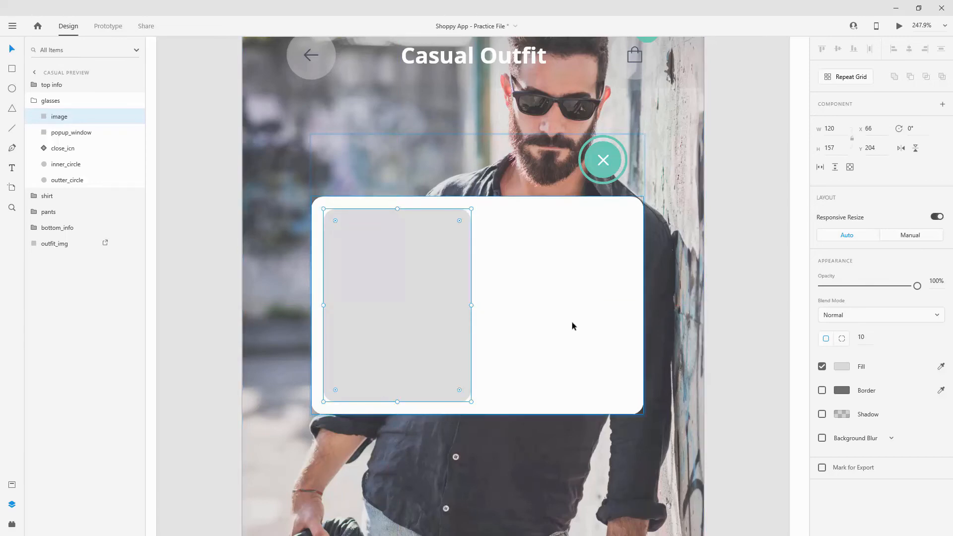
# Copy the $29 price and Shirt name texts from the first product card under Casual Outfit Pieces
pyautogui.scroll(-8, 586, 311)
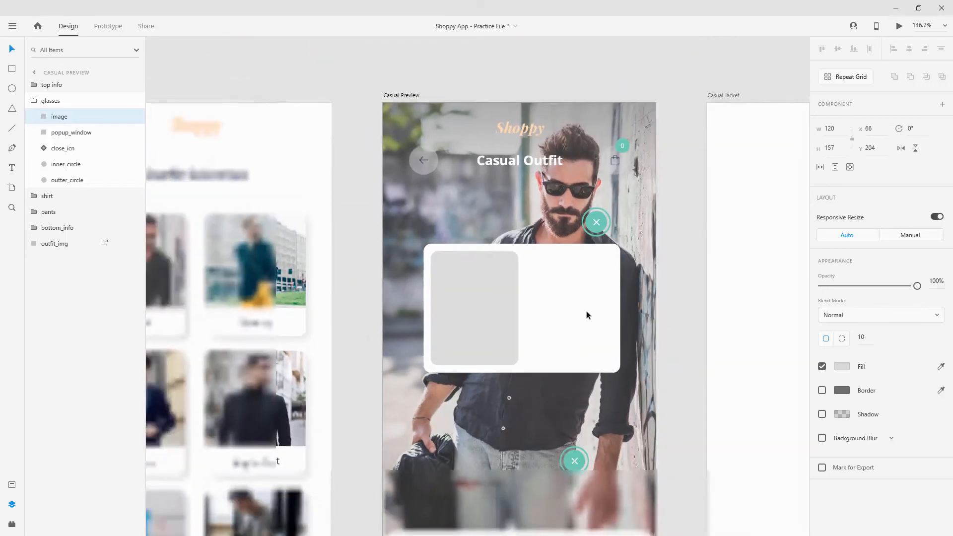
pyautogui.scroll(8, 570, 388)
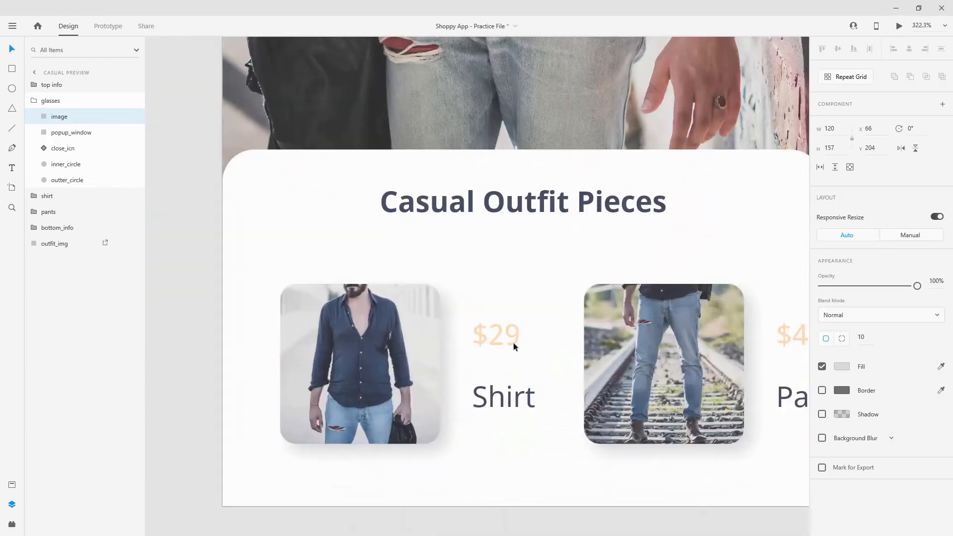
pyautogui.click(513, 340)
pyautogui.doubleClick(510, 334)
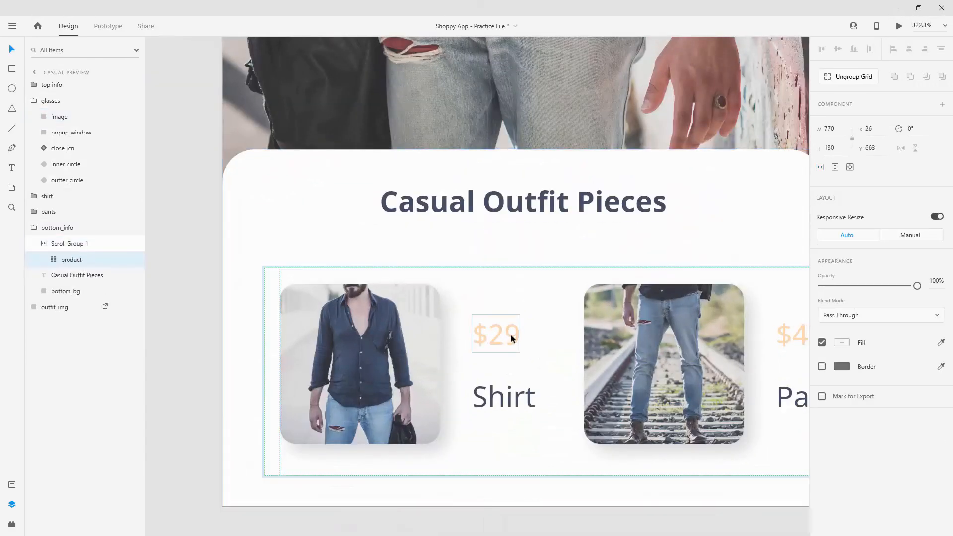
pyautogui.doubleClick(510, 335)
pyautogui.keyDown('shift'); pyautogui.click(76, 293); pyautogui.keyUp('shift')
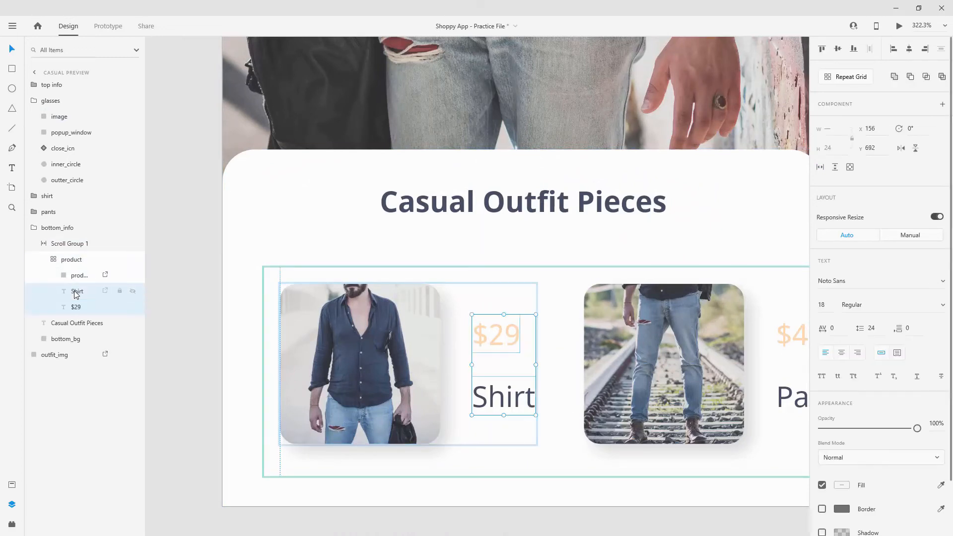
# Collapse the bottom_info group and paste the copied price and name texts above image in the glasses group
pyautogui.click(53, 259)
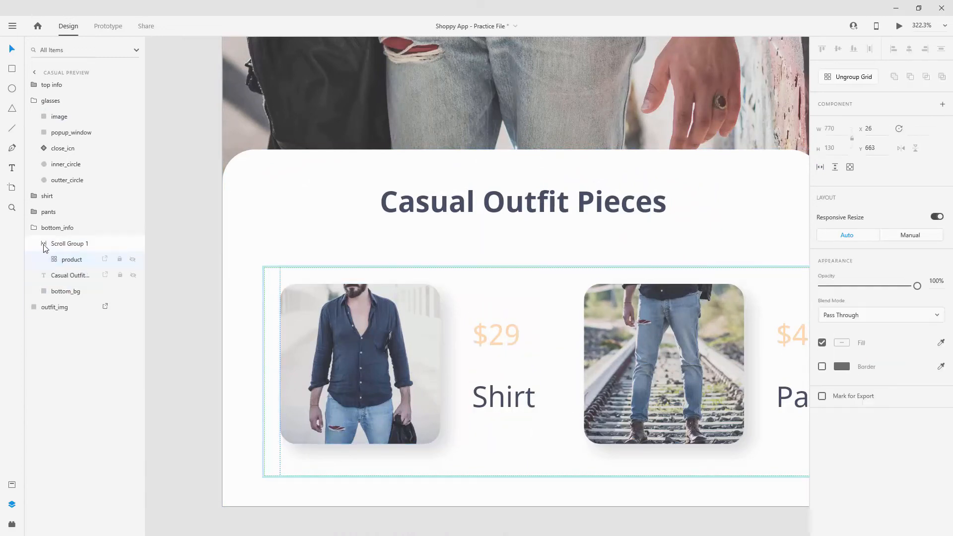
pyautogui.click(44, 243)
pyautogui.click(37, 229)
pyautogui.click(85, 116)
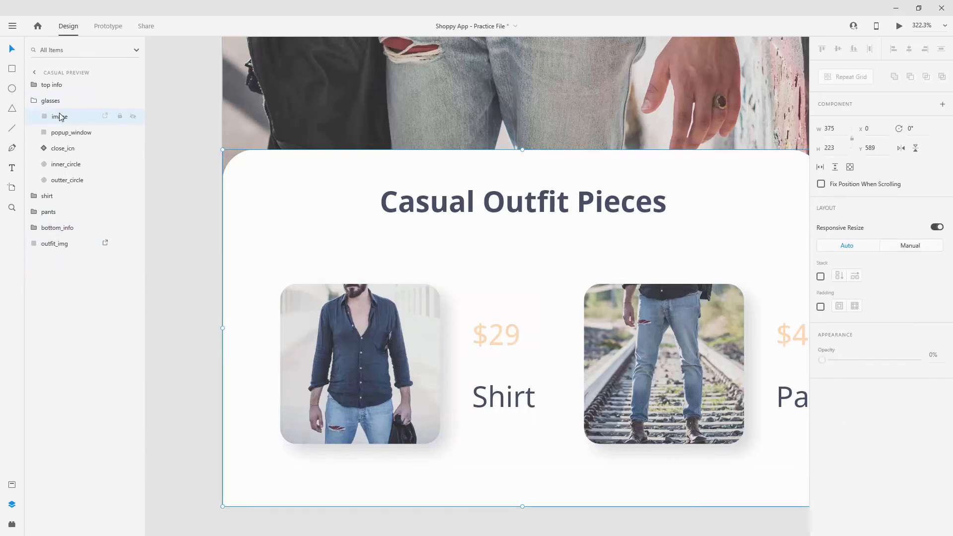
pyautogui.scroll(2, 597, 192)
pyautogui.scroll(-6, 596, 198)
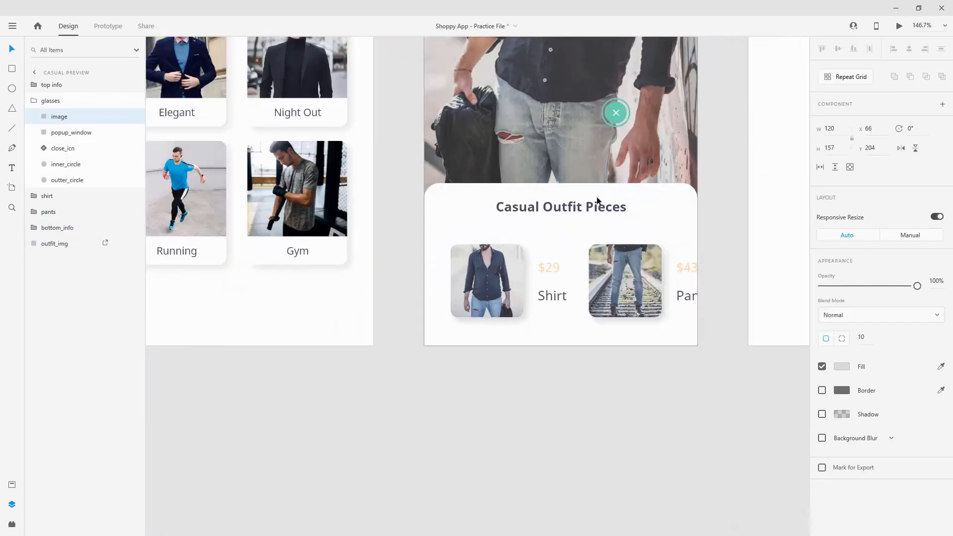
pyautogui.hotkey('ctrl', 'v')
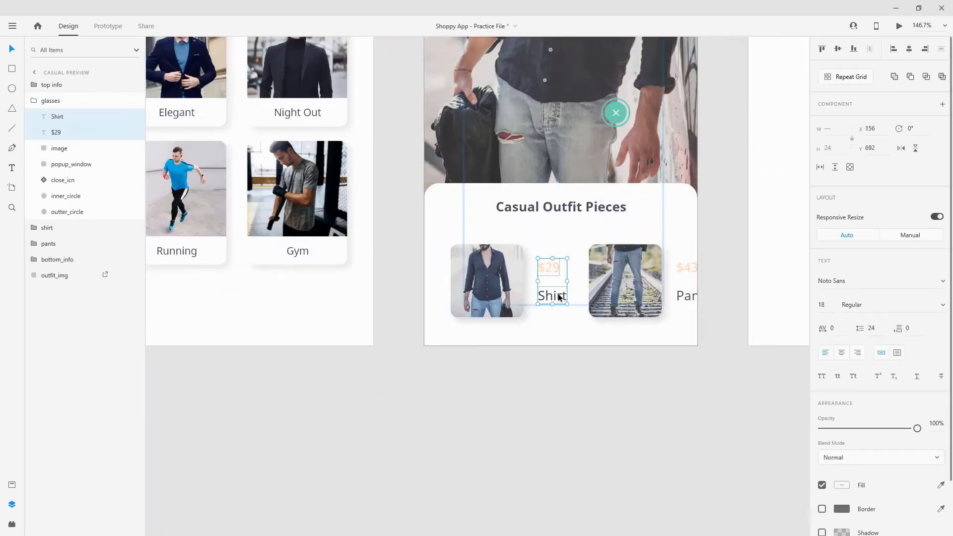
# Move the pasted $29 and Shirt texts into the popup window beside the grey image placeholder, at X 196, Y 241
pyautogui.moveTo(558, 296); pyautogui.dragTo(571, 149)
pyautogui.press('alt')
pyautogui.hotkey('shift', 'Right')
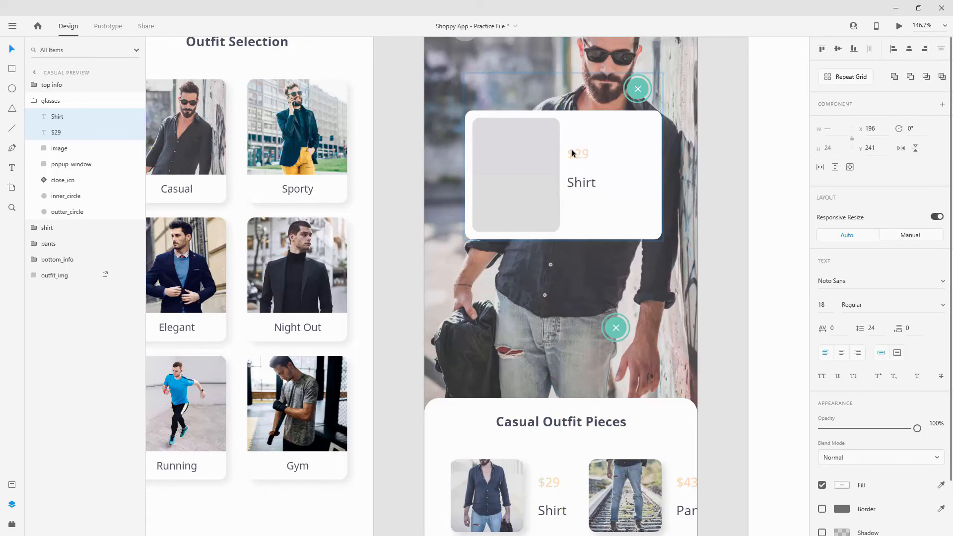
pyautogui.scroll(3, 590, 151)
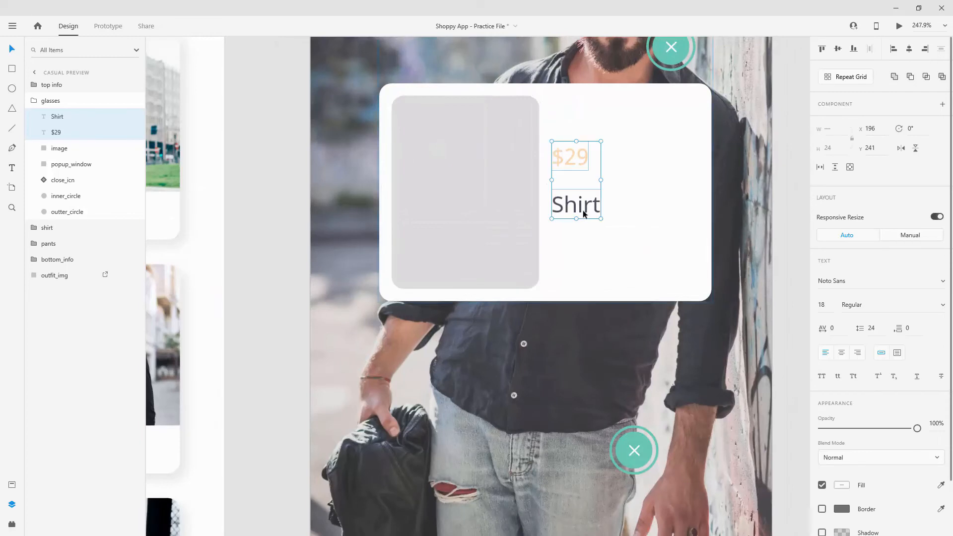
# Change the popup's name text to Glasses and its price text to $15
pyautogui.doubleClick(582, 210)
pyautogui.write('Glasses')
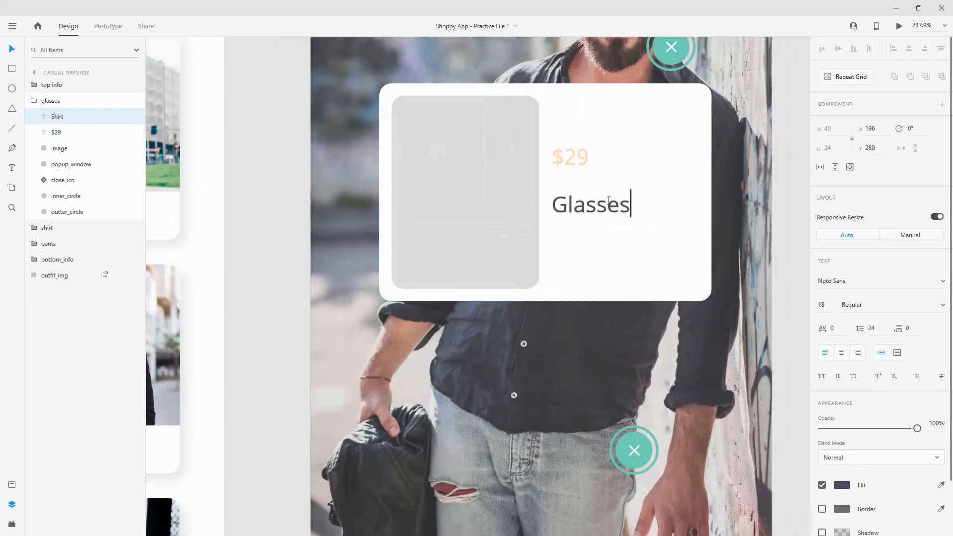
pyautogui.press('Escape')
pyautogui.click(585, 155)
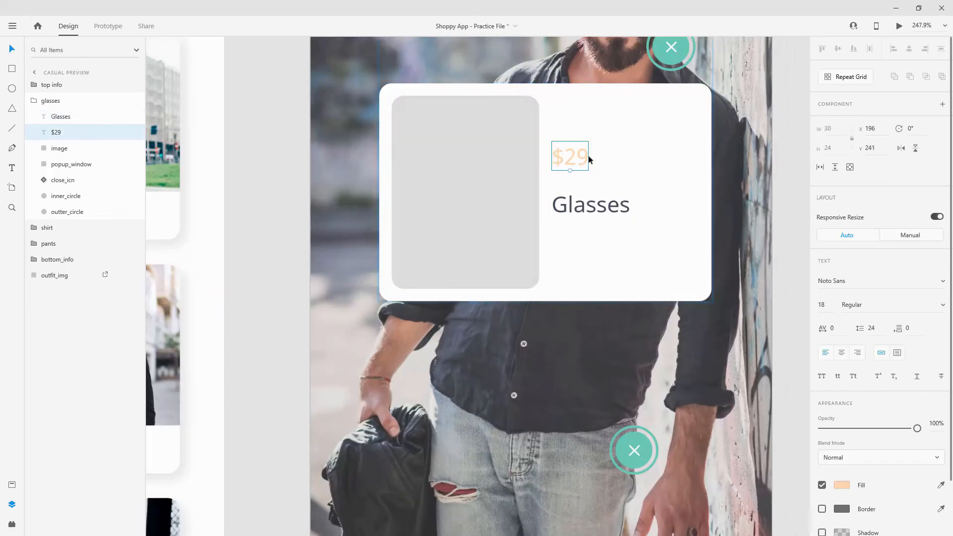
pyautogui.click(569, 155)
pyautogui.moveTo(571, 158); pyautogui.dragTo(591, 156)
pyautogui.write('15')
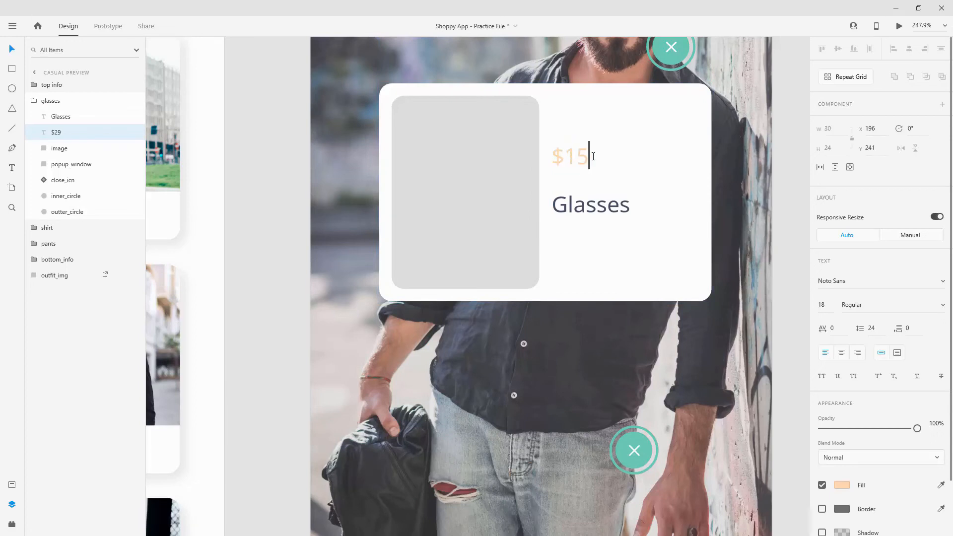
pyautogui.press('Escape')
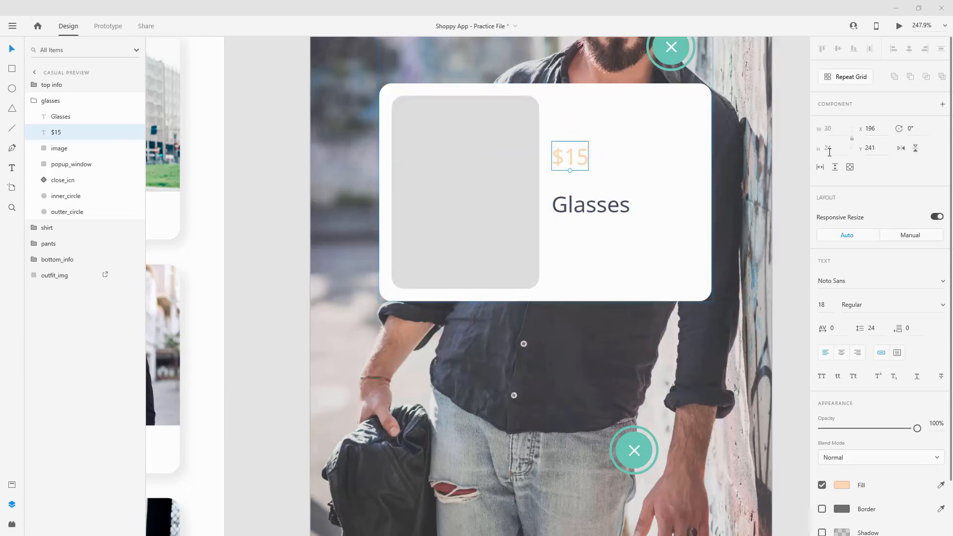
# Move Glasses to 10 px below the $15 price and shift both texts up to Y 212 in the popup window
pyautogui.moveTo(591, 205); pyautogui.dragTo(593, 198)
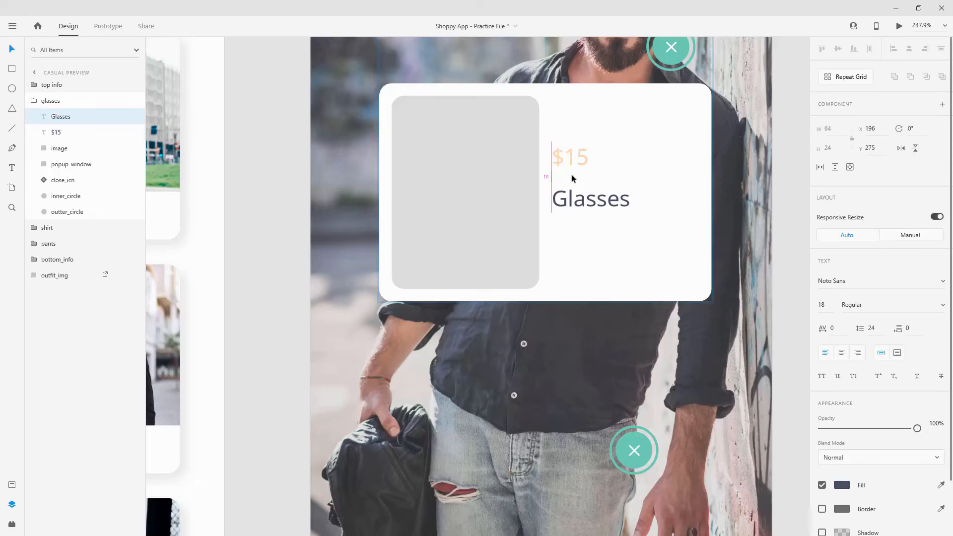
pyautogui.keyDown('shift'); pyautogui.click(578, 160); pyautogui.keyUp('shift')
pyautogui.moveTo(578, 159); pyautogui.dragTo(581, 123)
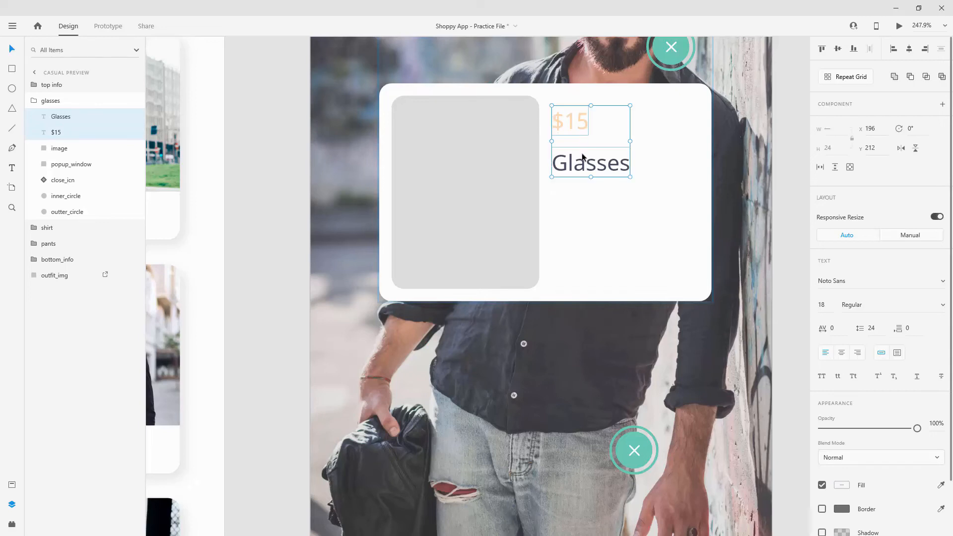
pyautogui.click(672, 183)
# Duplicate the Glasses text, apply the Noto Sans 12pt character style to the copy and place it beneath the original at Y 280
pyautogui.click(608, 166)
pyautogui.hotkey('ctrl', 'd')
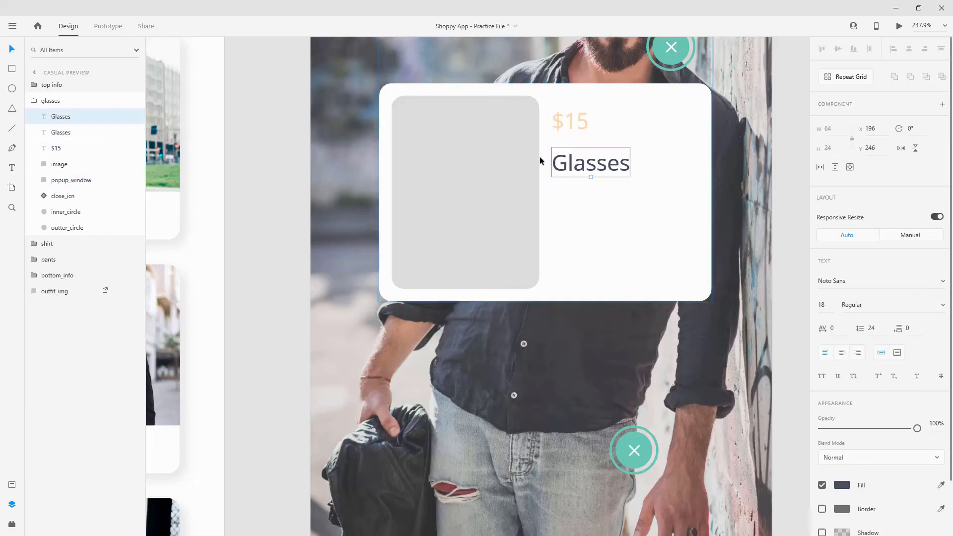
pyautogui.moveTo(605, 174); pyautogui.dragTo(607, 210)
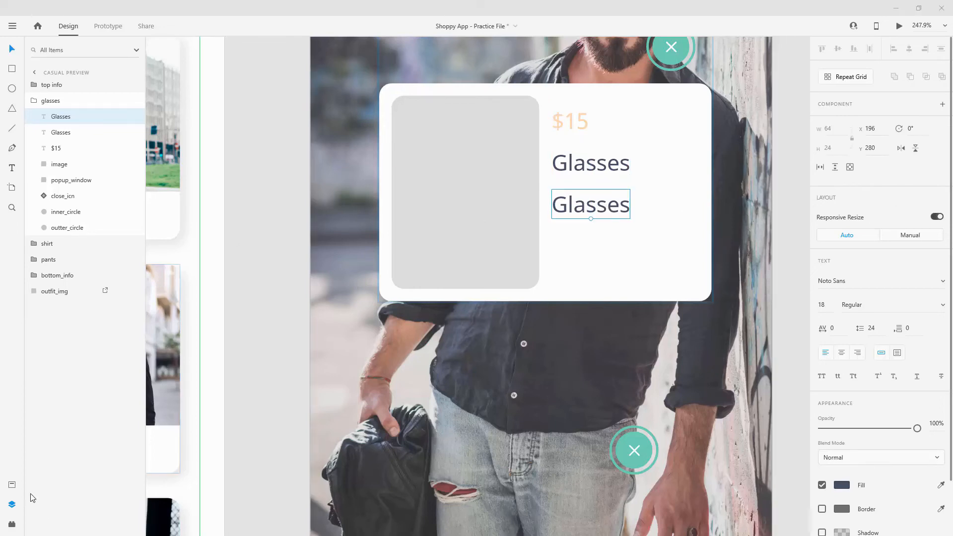
pyautogui.click(12, 484)
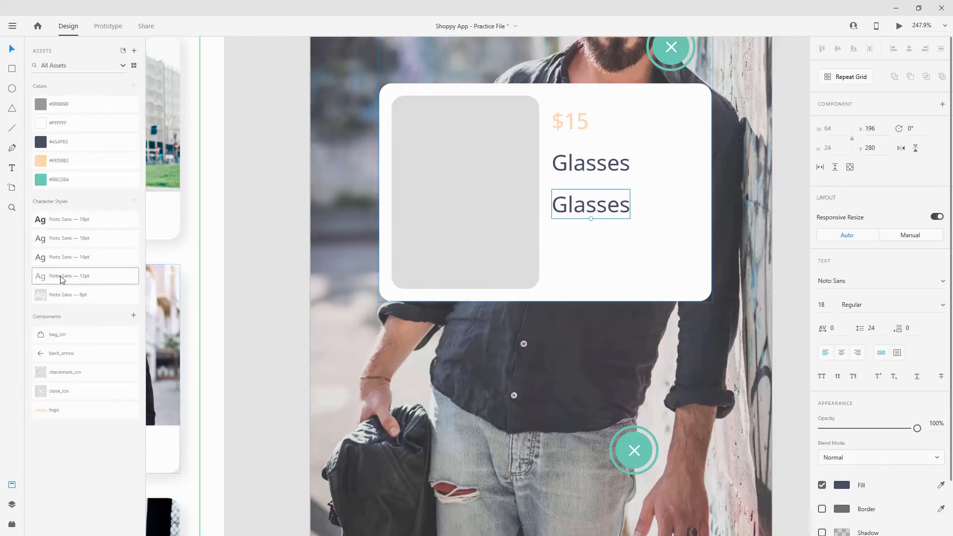
pyautogui.click(62, 279)
pyautogui.click(593, 176)
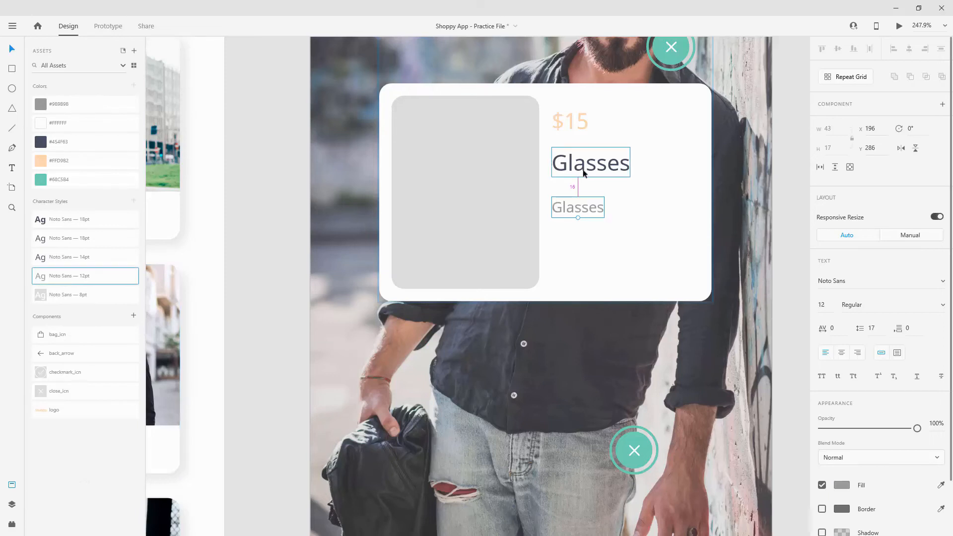
pyautogui.click(587, 207)
pyautogui.moveTo(585, 209); pyautogui.dragTo(585, 204)
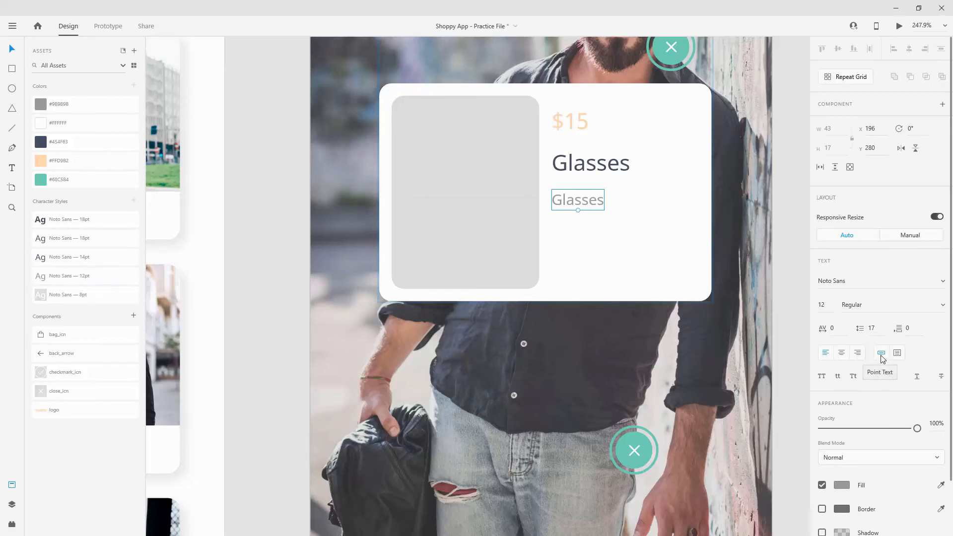
# Convert the small grey Glasses text to area text and size its box to 120 by 81 at X 196
pyautogui.click(896, 353)
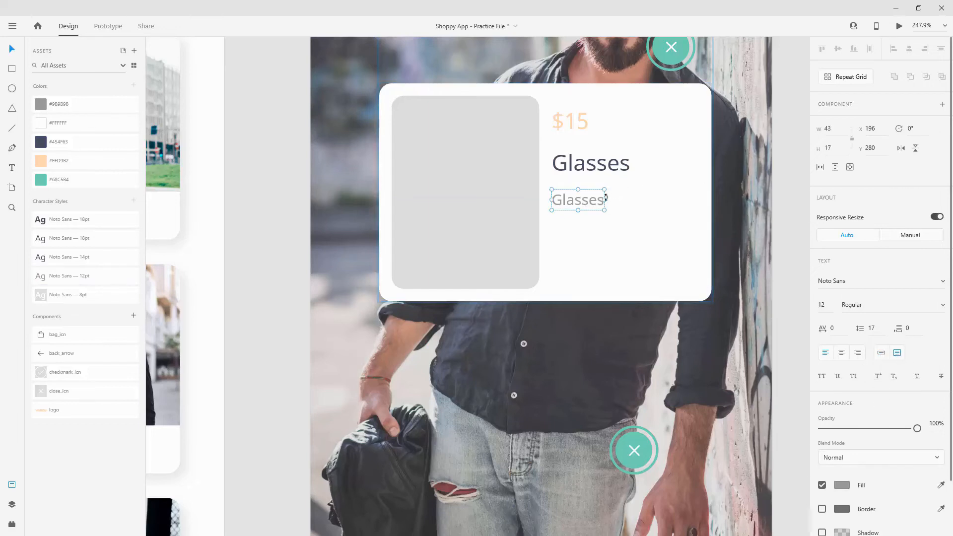
pyautogui.moveTo(590, 201); pyautogui.dragTo(692, 198)
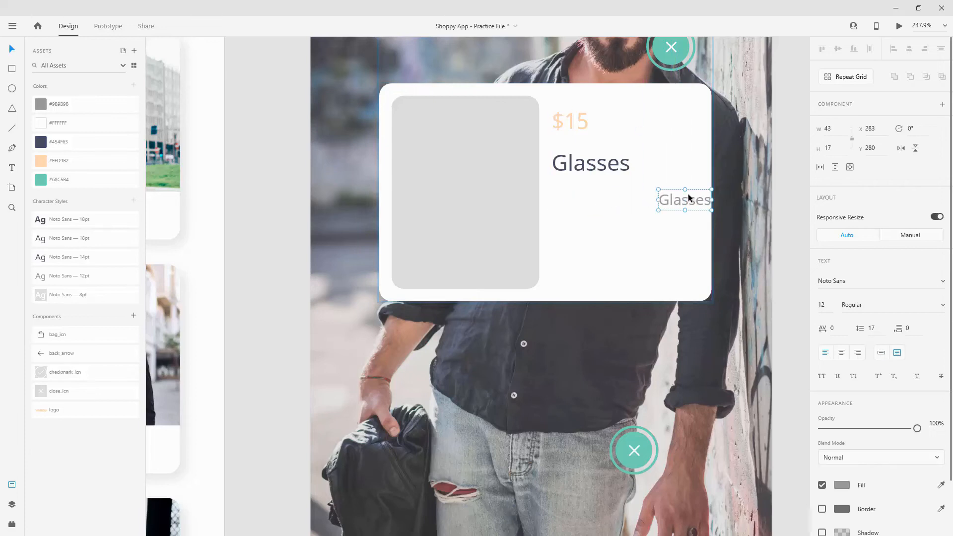
pyautogui.moveTo(688, 193); pyautogui.dragTo(552, 194)
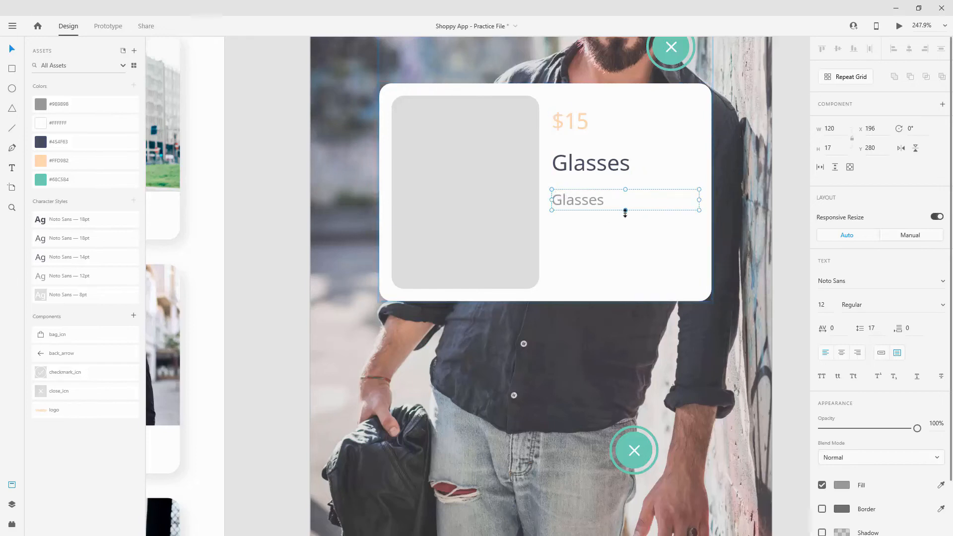
pyautogui.moveTo(625, 212); pyautogui.dragTo(625, 288)
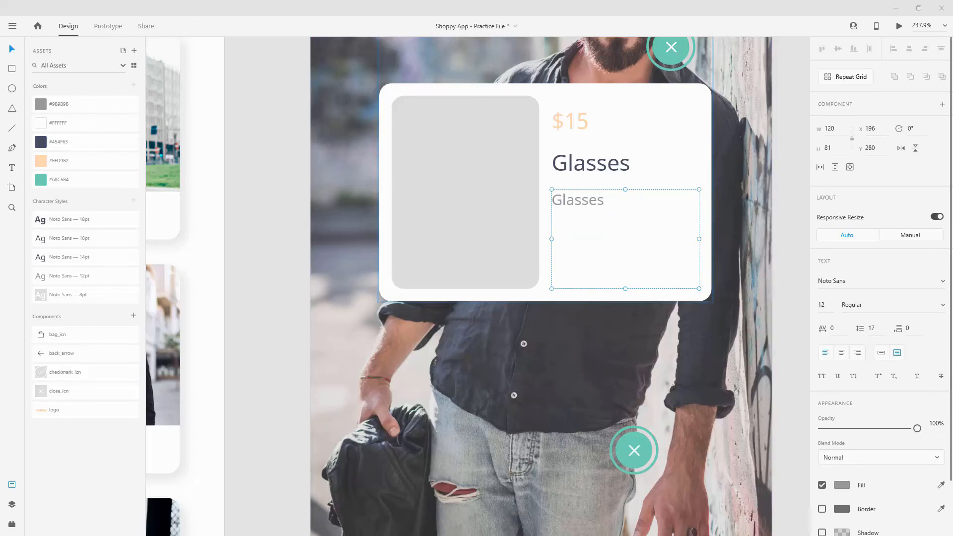
# Replace the area text with "Classic shape every day sunglasses for a man who wants to show off his style." and shorten its box to 68
pyautogui.doubleClick(589, 199)
pyautogui.doubleClick(588, 198)
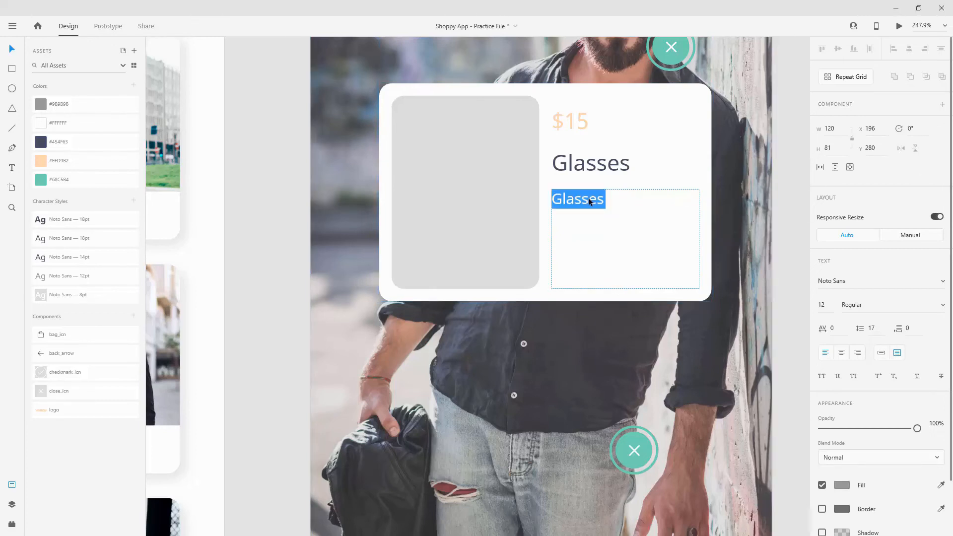
pyautogui.write('Classic shape every day sunglasses for a man who wants to show off his style.')
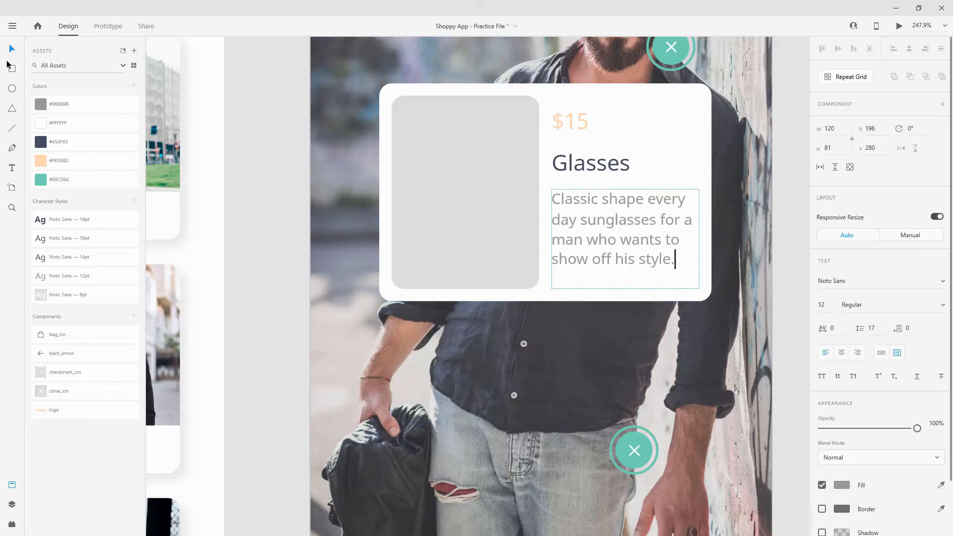
pyautogui.press('Escape')
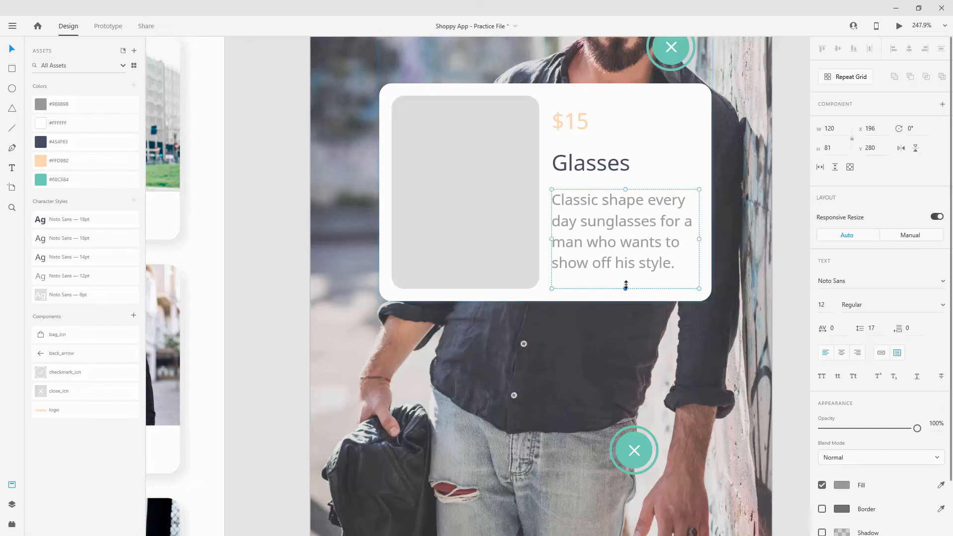
pyautogui.moveTo(625, 285); pyautogui.dragTo(630, 272)
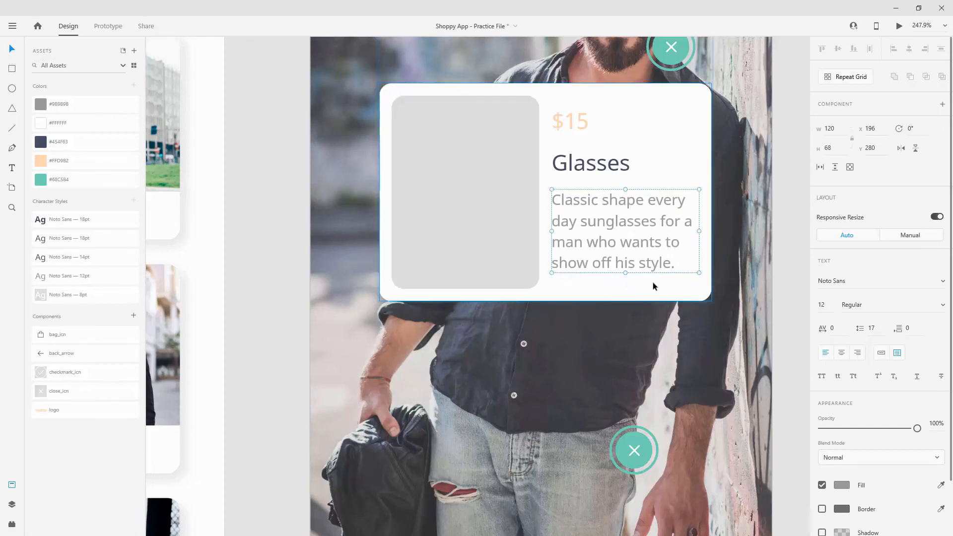
# Fill the grey image placeholder in the popup with the photo of the man wearing sunglasses
pyautogui.click(665, 290)
pyautogui.scroll(-5, 668, 290)
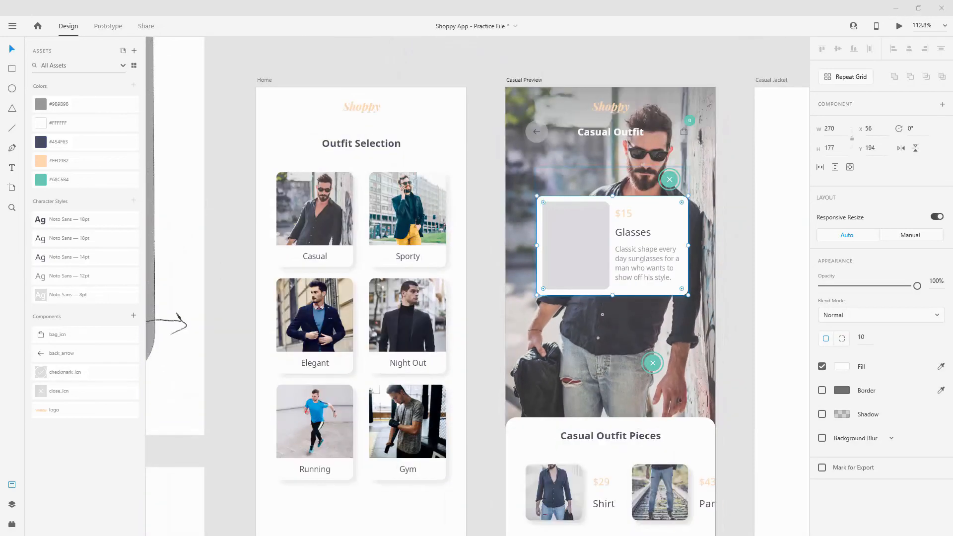
pyautogui.moveTo(945, 165); pyautogui.dragTo(565, 219)
# Enlarge and reposition the photo inside the image mask so the man's face and sunglasses fill the frame
pyautogui.scroll(2, 582, 228)
pyautogui.scroll(2, 582, 228)
pyautogui.click(571, 234)
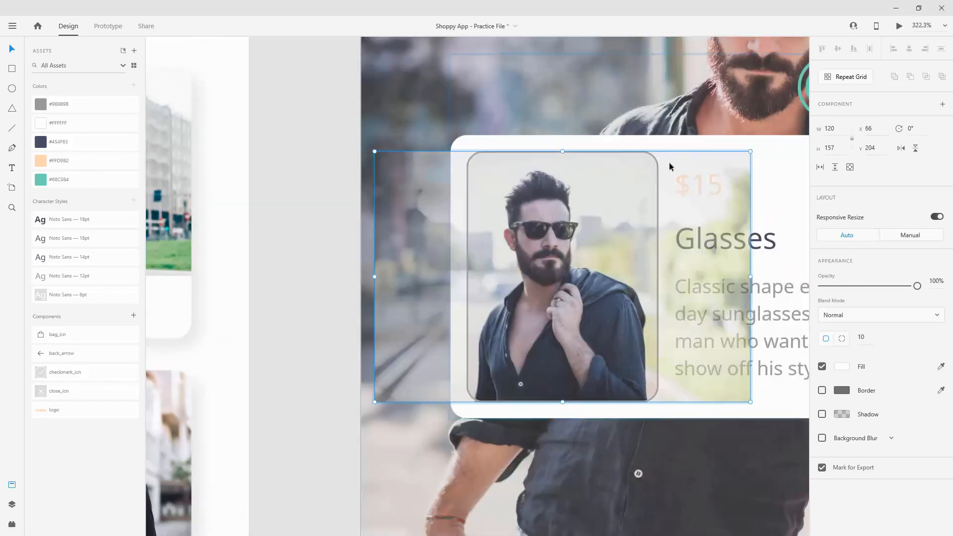
pyautogui.scroll(-5, 571, 183)
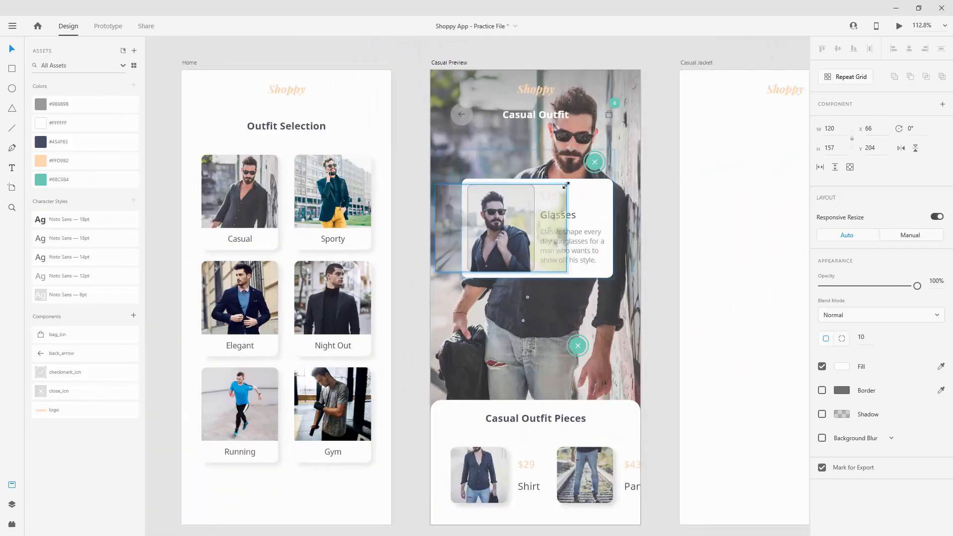
pyautogui.moveTo(566, 185); pyautogui.dragTo(627, 142)
pyautogui.moveTo(507, 207); pyautogui.dragTo(520, 234)
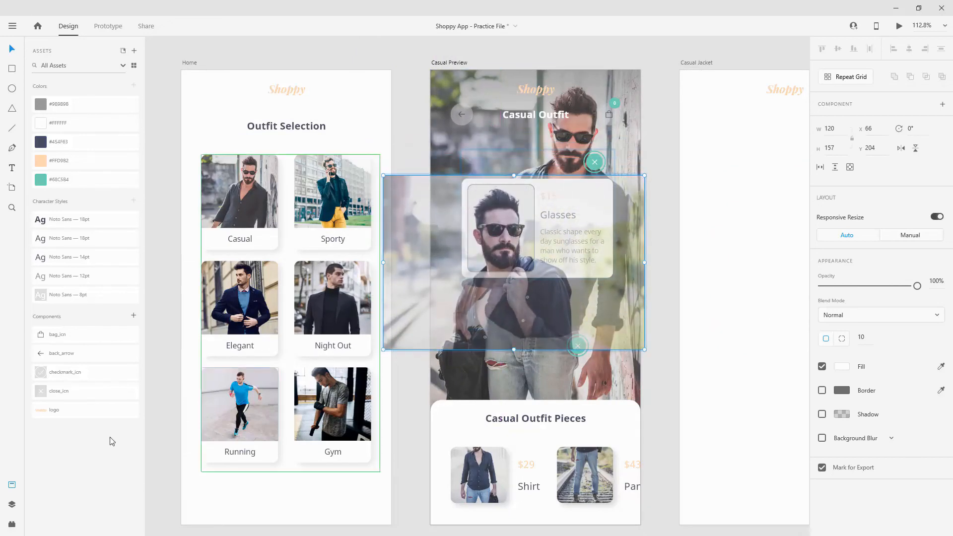
# Group the description, Glasses, $15, image and popup_window layers and name the group popup_info
pyautogui.click(10, 505)
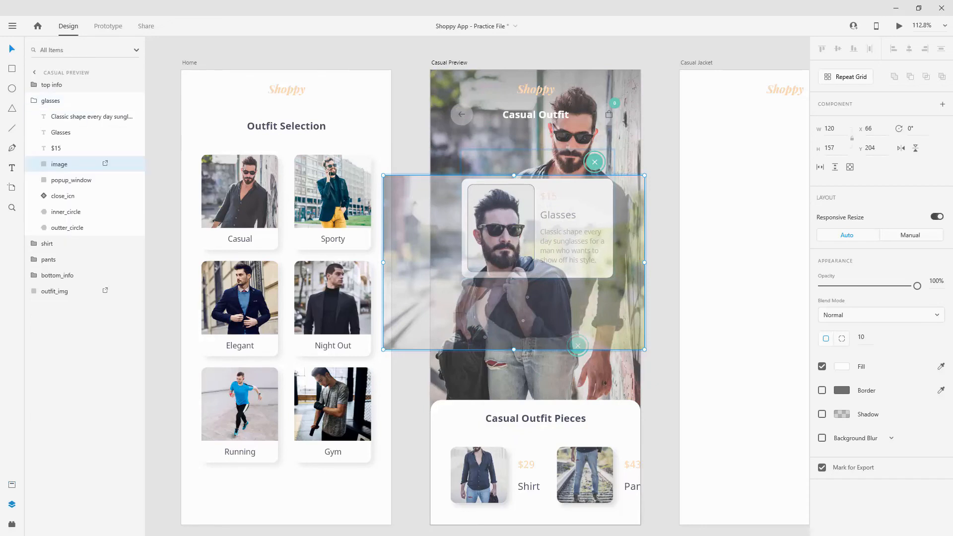
pyautogui.click(85, 117)
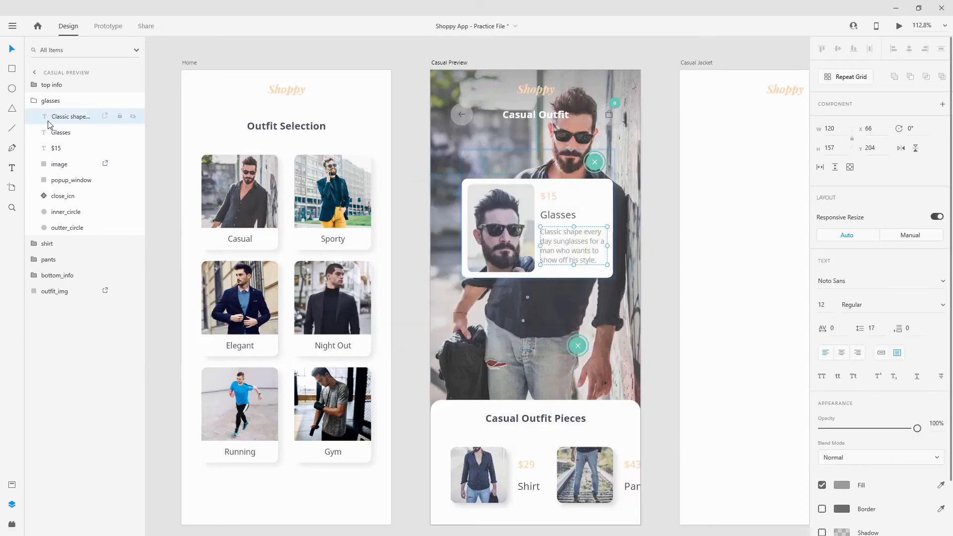
pyautogui.keyDown('ctrl'); pyautogui.scroll(5, 555, 188); pyautogui.keyUp('ctrl')
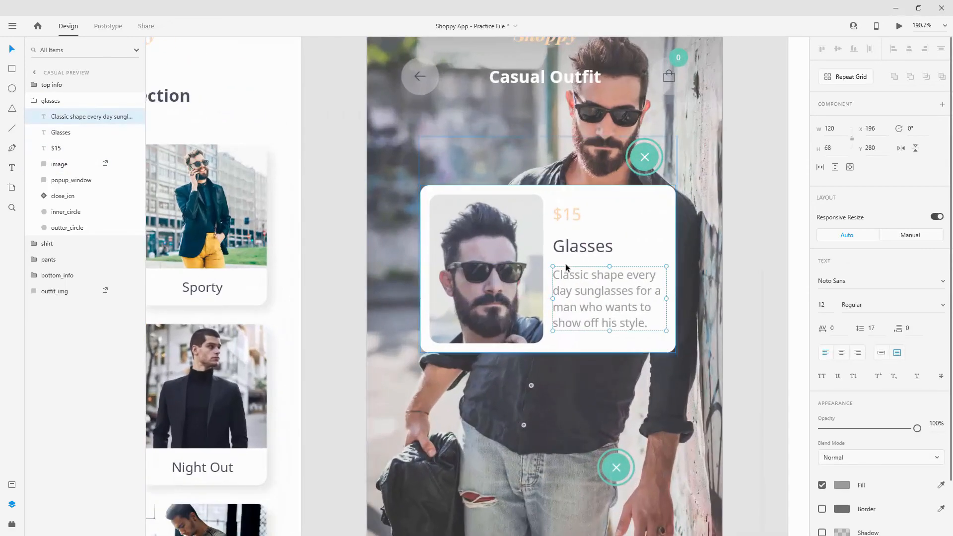
pyautogui.keyDown('shift'); pyautogui.click(72, 181); pyautogui.keyUp('shift')
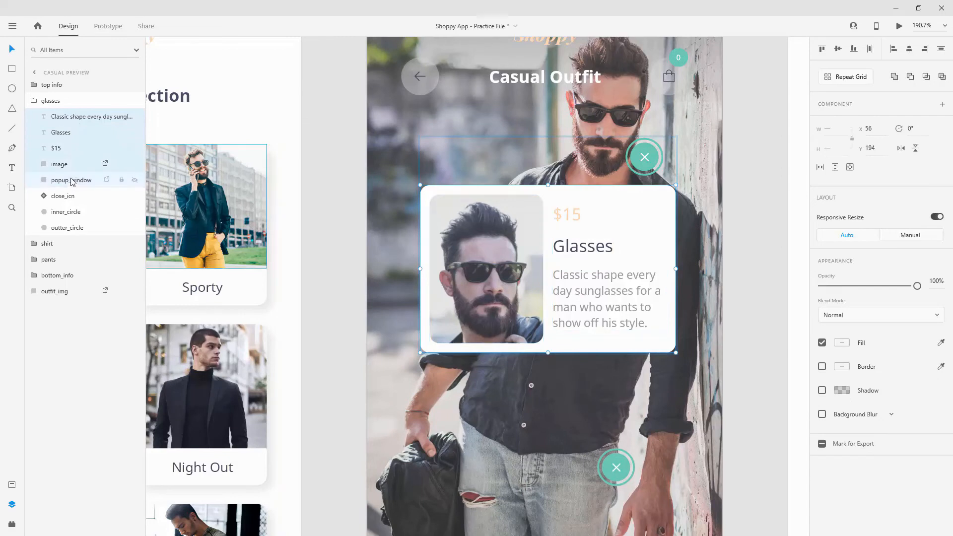
pyautogui.hotkey('ctrl', 'g')
pyautogui.doubleClick(61, 117)
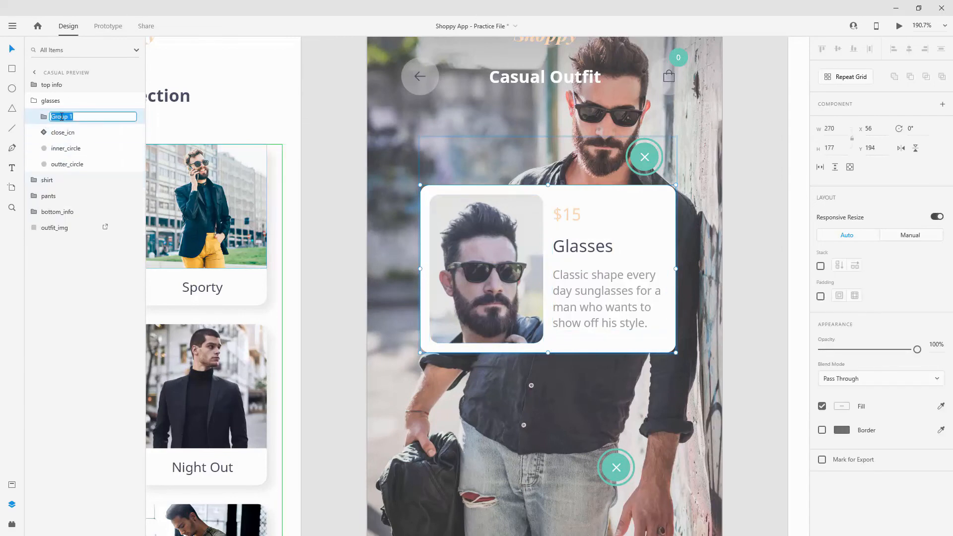
pyautogui.write('popup_info')
pyautogui.press('Return')
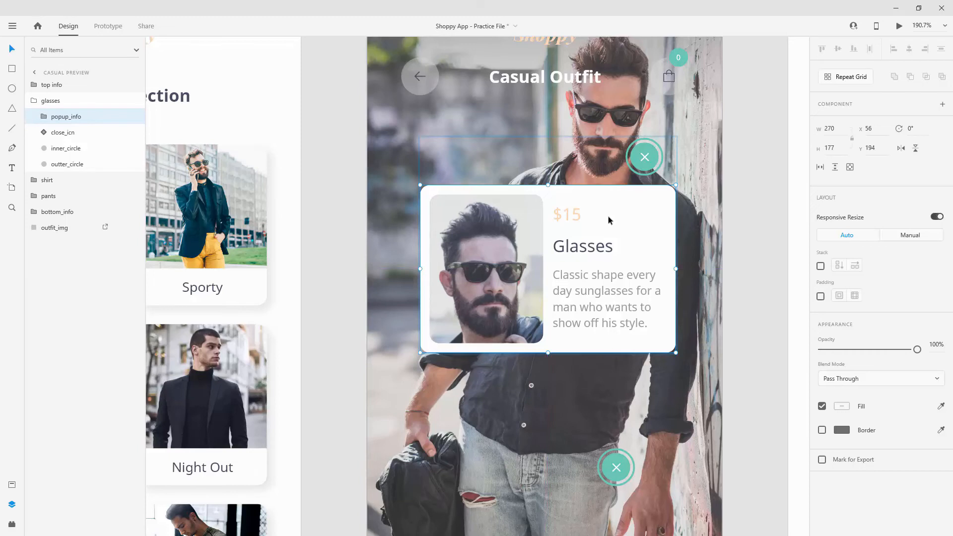
# Duplicate the popup_info group twice and move both copies out of the glasses group, directly above it in the layer order
pyautogui.hotkey('ctrl', 'd')
pyautogui.hotkey('ctrl', 'd')
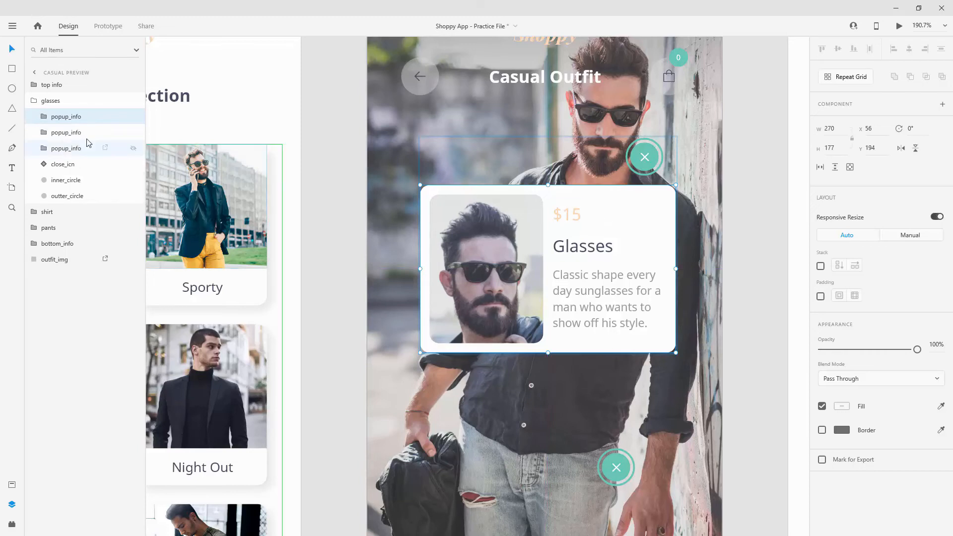
pyautogui.moveTo(63, 120); pyautogui.dragTo(64, 94)
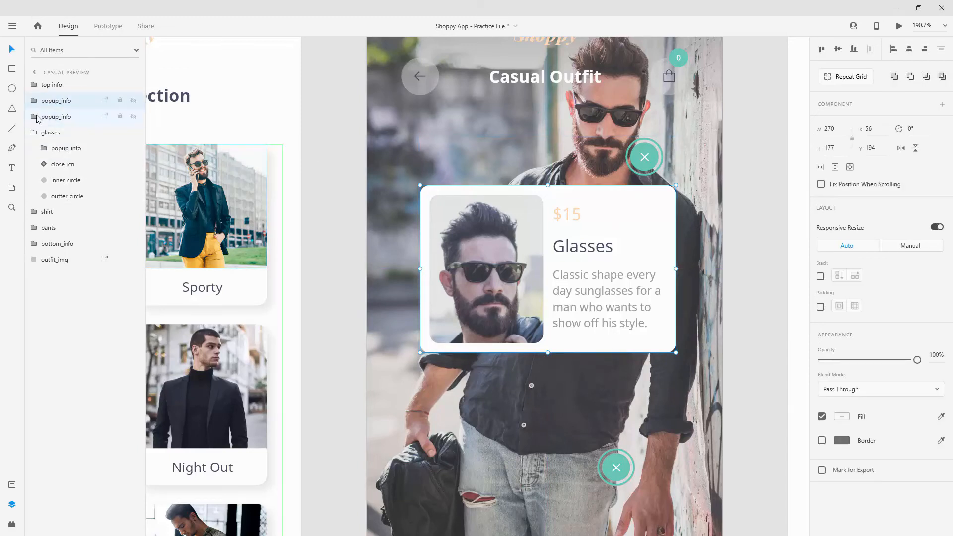
# Collapse and hide the glasses group, and move one popup_info copy into the shirt group above close_icn
pyautogui.click(43, 133)
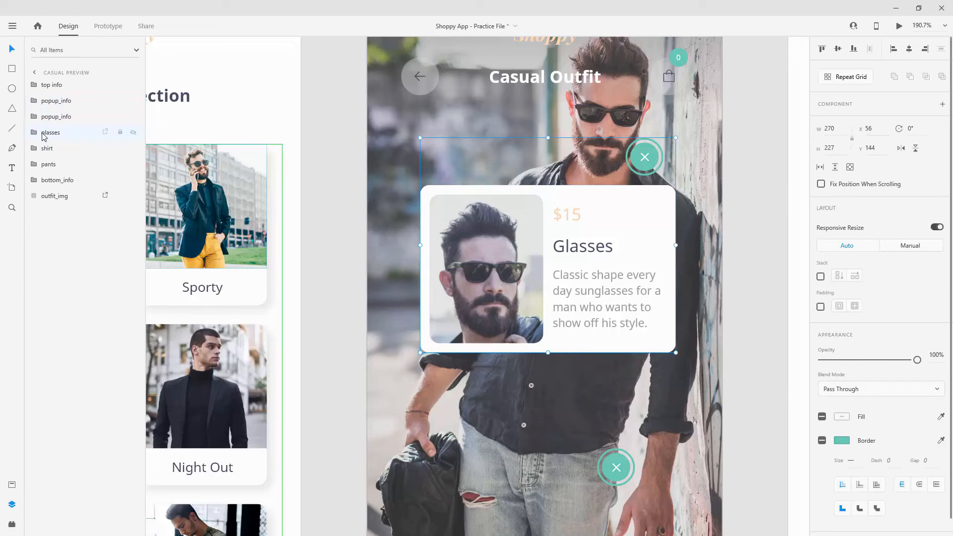
pyautogui.click(132, 132)
pyautogui.click(34, 149)
pyautogui.click(56, 117)
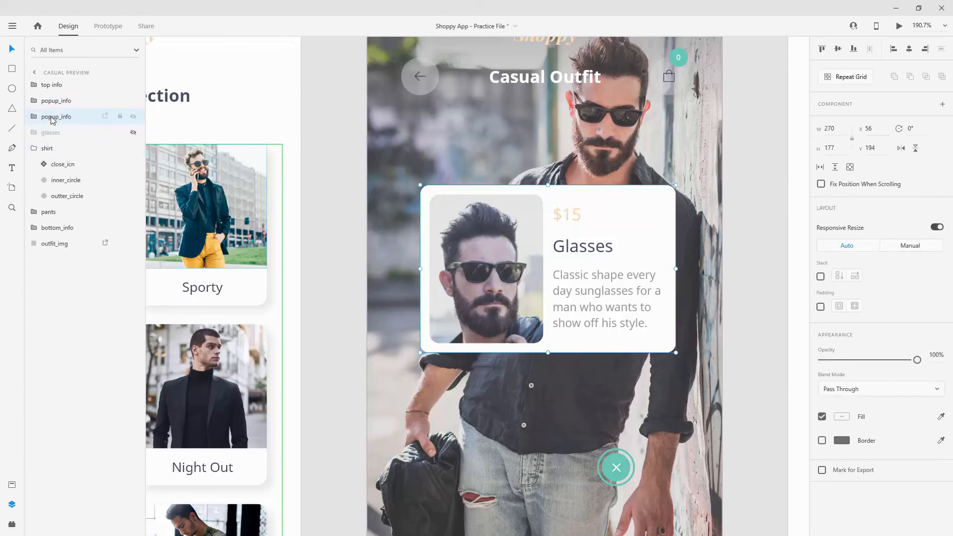
pyautogui.moveTo(61, 132); pyautogui.dragTo(52, 148)
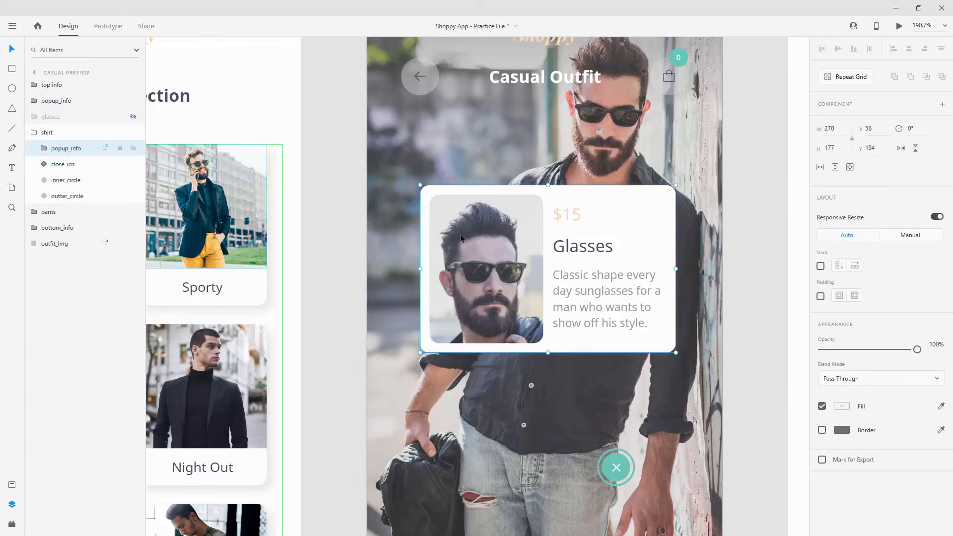
# Move the ungrouped popup_info copy down and hide it, and place the shirt group's popup below the shirt marker at X 57, Y 270
pyautogui.moveTo(612, 219); pyautogui.dragTo(605, 394)
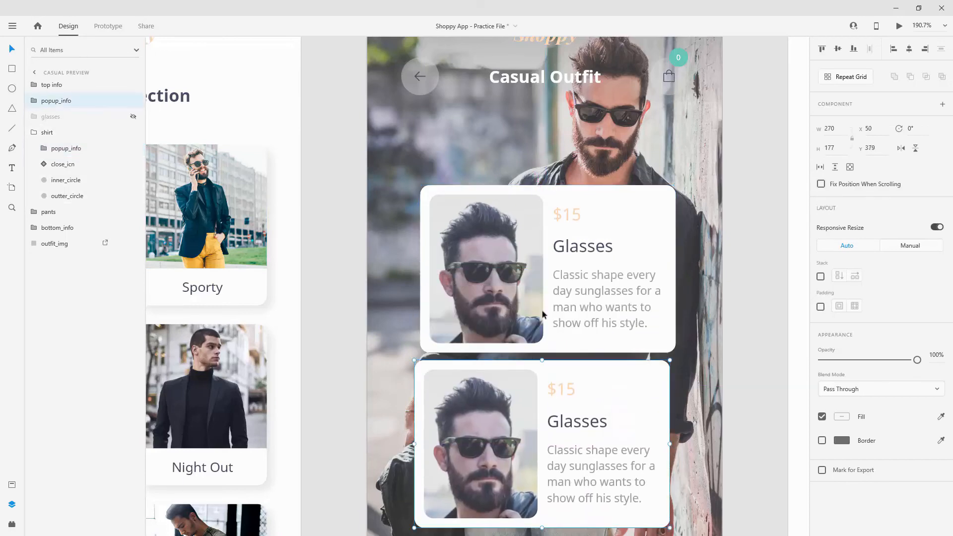
pyautogui.click(135, 101)
pyautogui.click(621, 219)
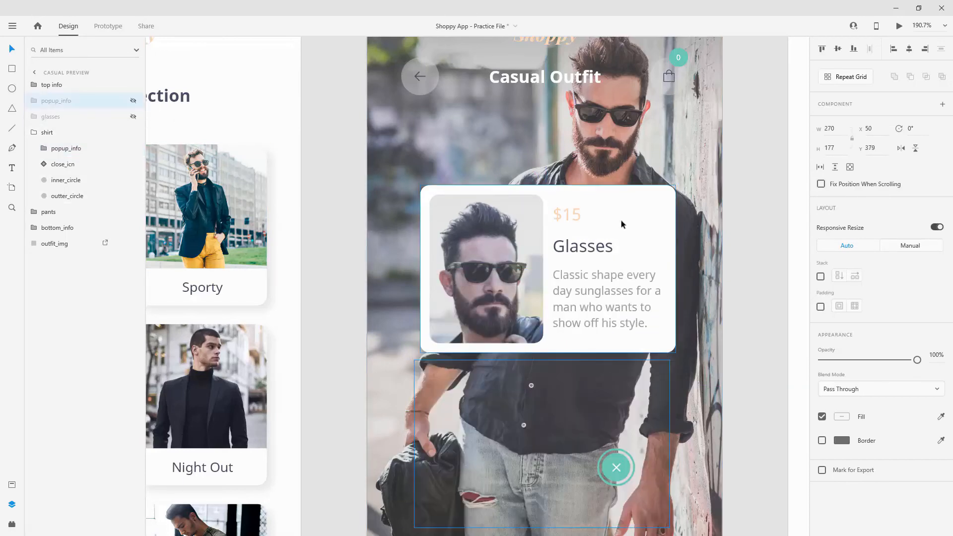
pyautogui.doubleClick(606, 238)
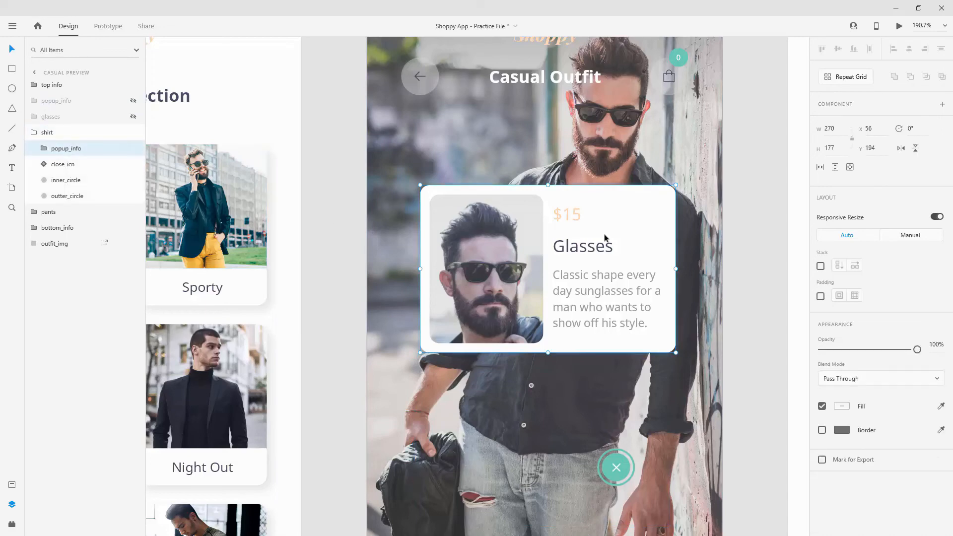
pyautogui.moveTo(610, 215); pyautogui.dragTo(632, 271)
pyautogui.hotkey('shift', 'Down')
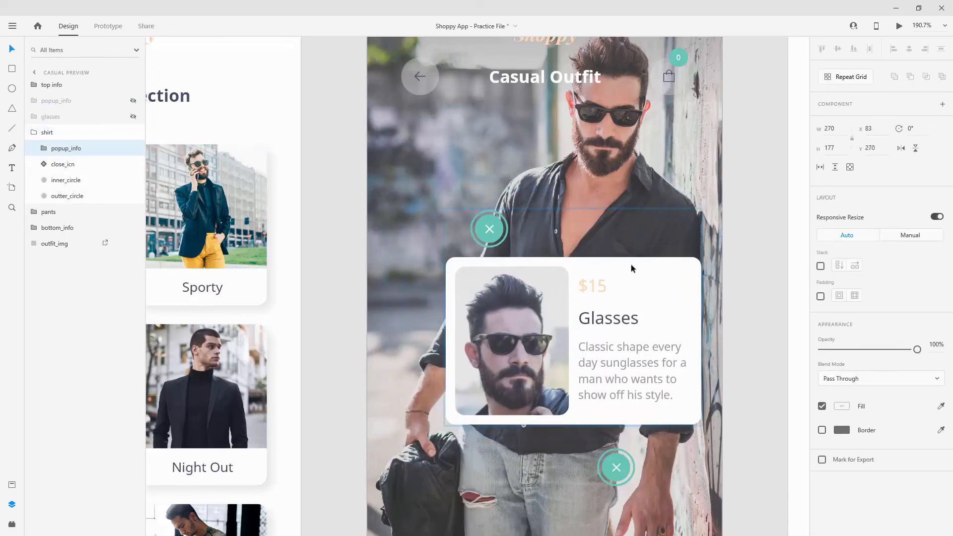
pyautogui.moveTo(659, 284); pyautogui.dragTo(635, 281)
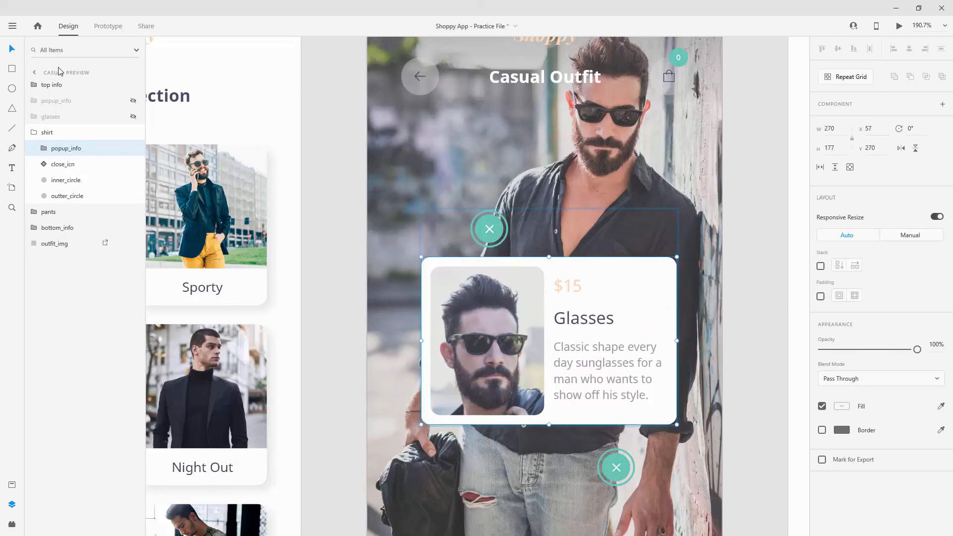
# Collapse and hide the shirt group, and move the remaining popup_info copy, made visible again, into the pants group above close_icn
pyautogui.click(34, 132)
pyautogui.click(133, 132)
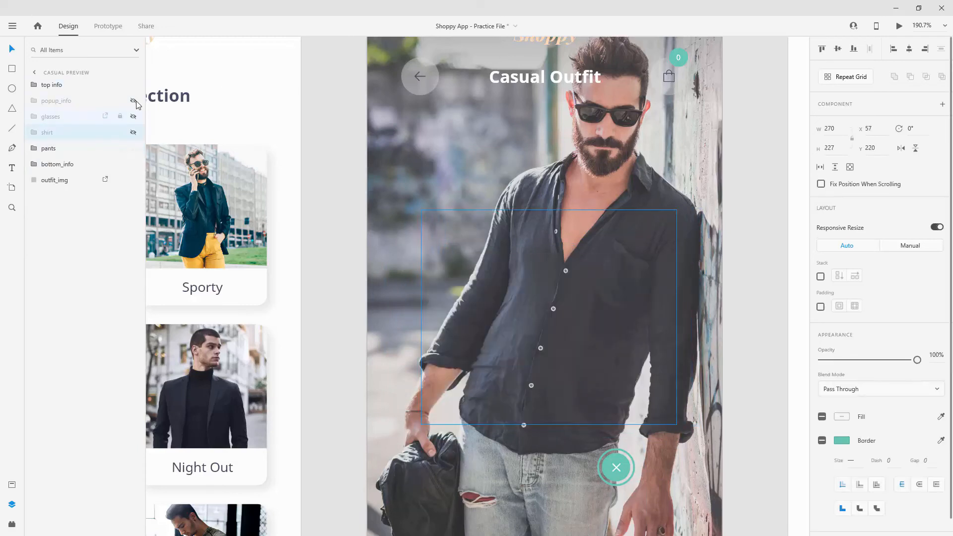
pyautogui.click(133, 100)
pyautogui.click(34, 148)
pyautogui.moveTo(70, 100); pyautogui.dragTo(72, 154)
# Reposition the pants group's popup just above the pants marker, at X 68, Y 285
pyautogui.scroll(-4, 537, 208)
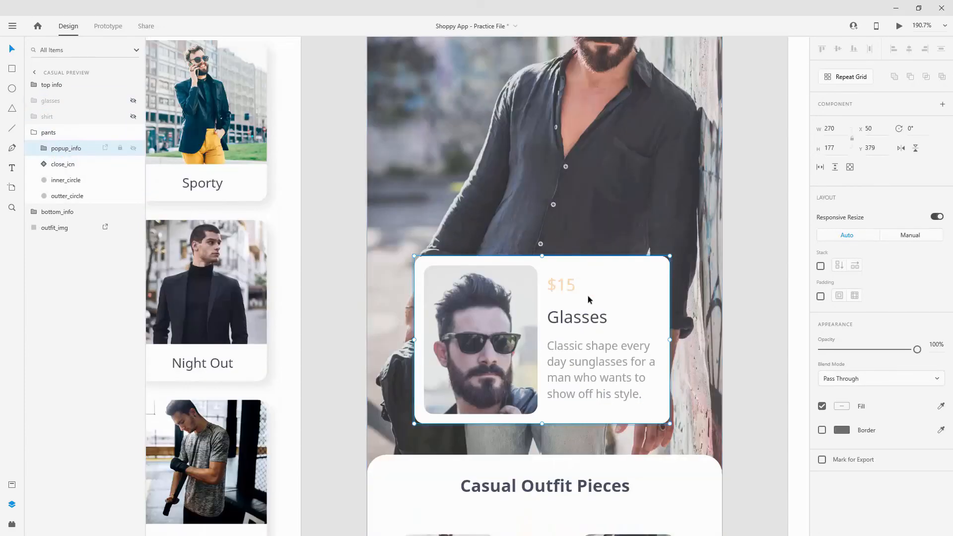
pyautogui.moveTo(587, 294); pyautogui.dragTo(610, 210)
pyautogui.hotkey('shift', 'Up')
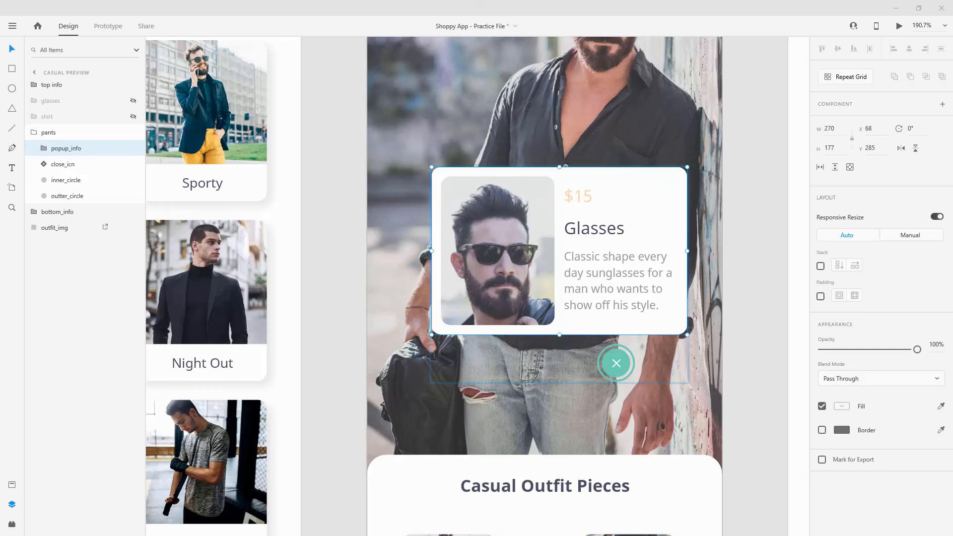
# Change the product name in the pants group's popup to Pants
pyautogui.doubleClick(600, 226)
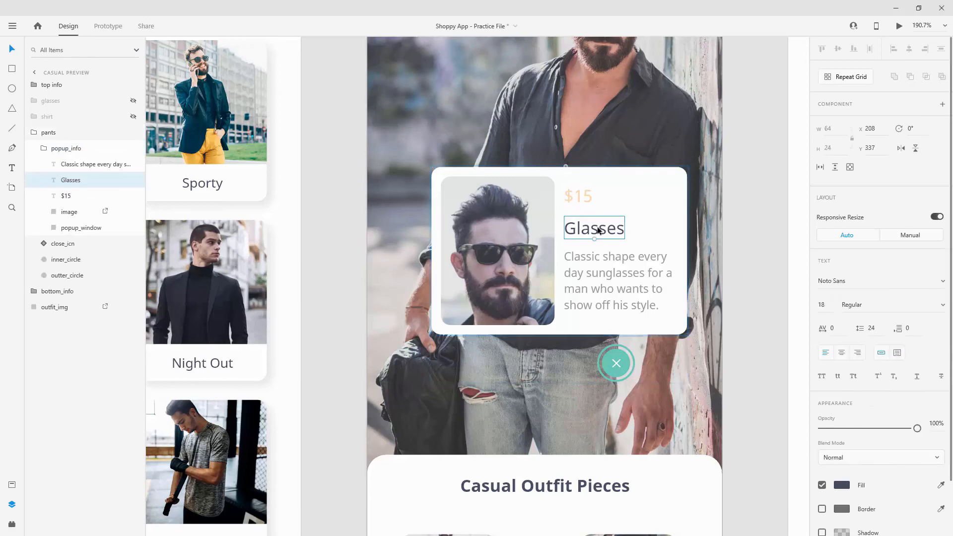
pyautogui.doubleClick(598, 228)
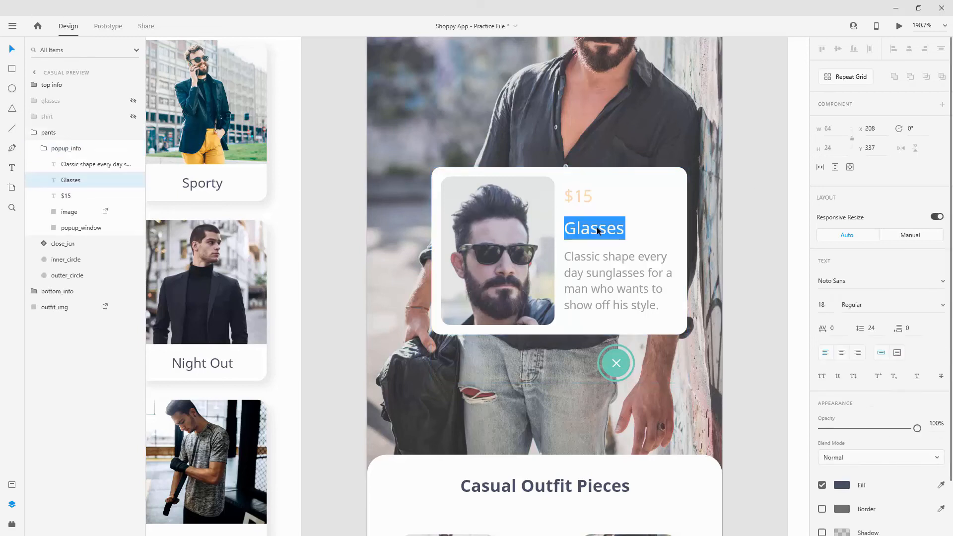
pyautogui.write('Pants')
# Set the pants price to $43 and the description to "Classic jeans pants which are perfect for every day wear and tear use."
pyautogui.click(584, 199)
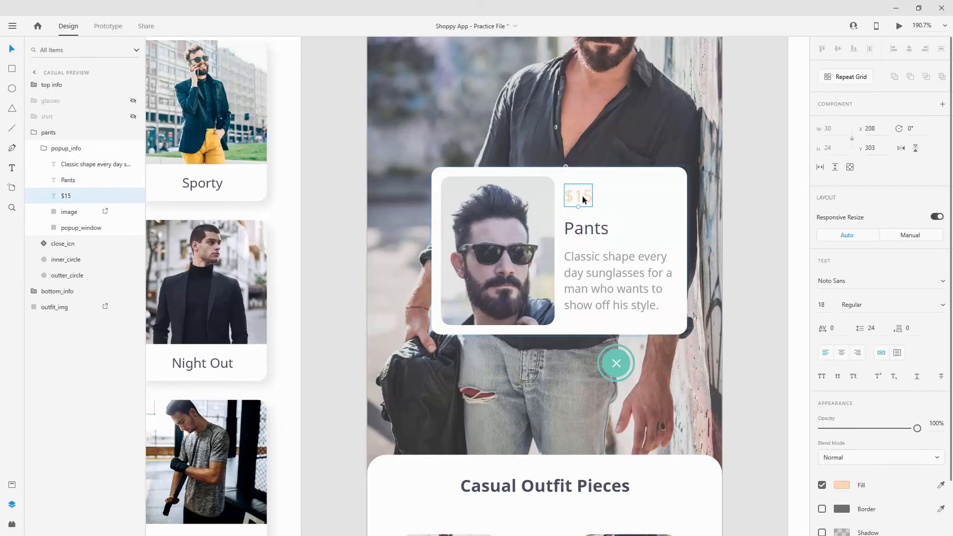
pyautogui.doubleClick(579, 198)
pyautogui.moveTo(572, 198); pyautogui.dragTo(610, 195)
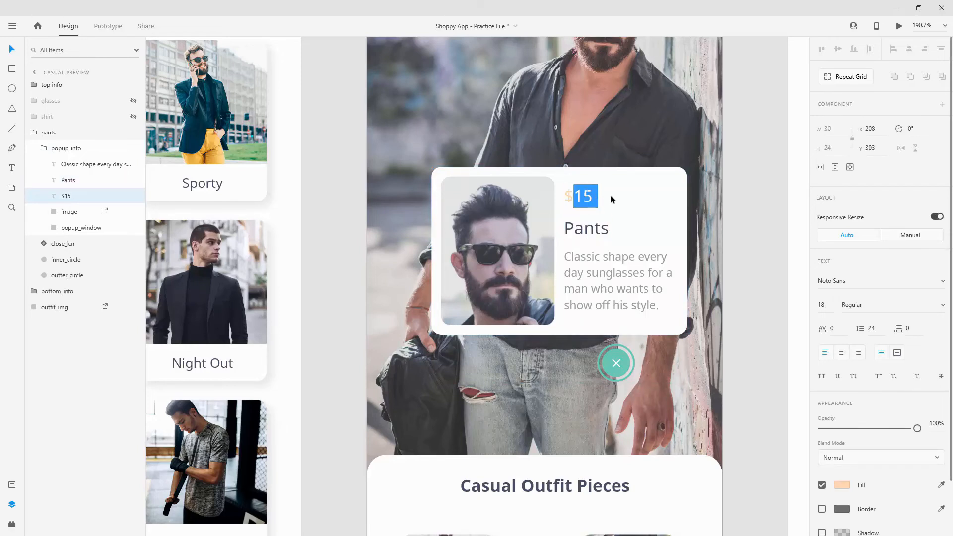
pyautogui.write('43')
pyautogui.press('Escape')
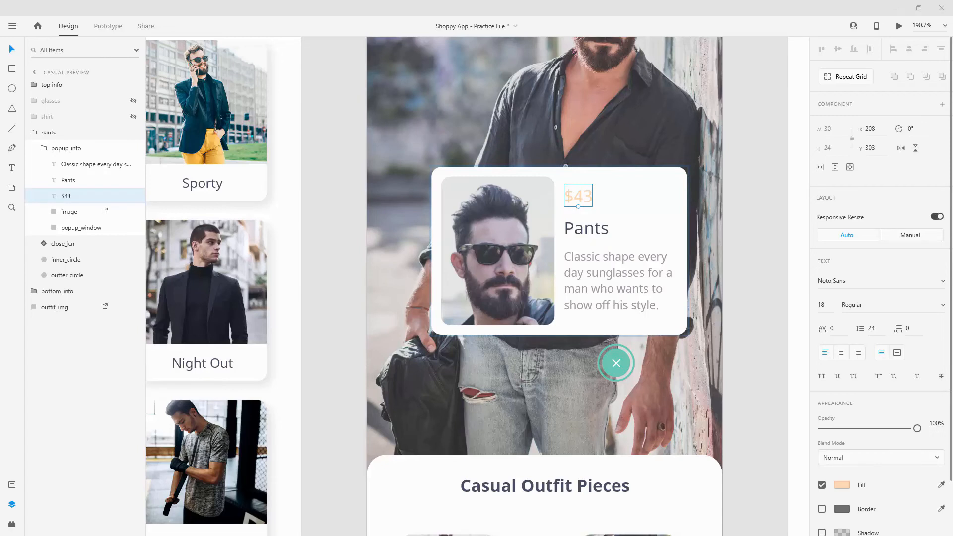
pyautogui.doubleClick(650, 256)
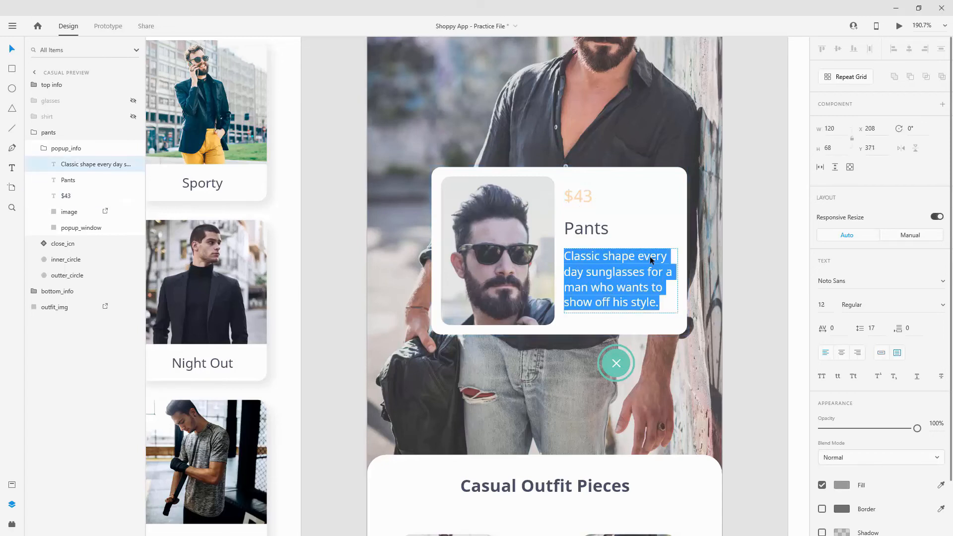
pyautogui.write('Classic jeans pants which are perfect for every day wear and tear use.')
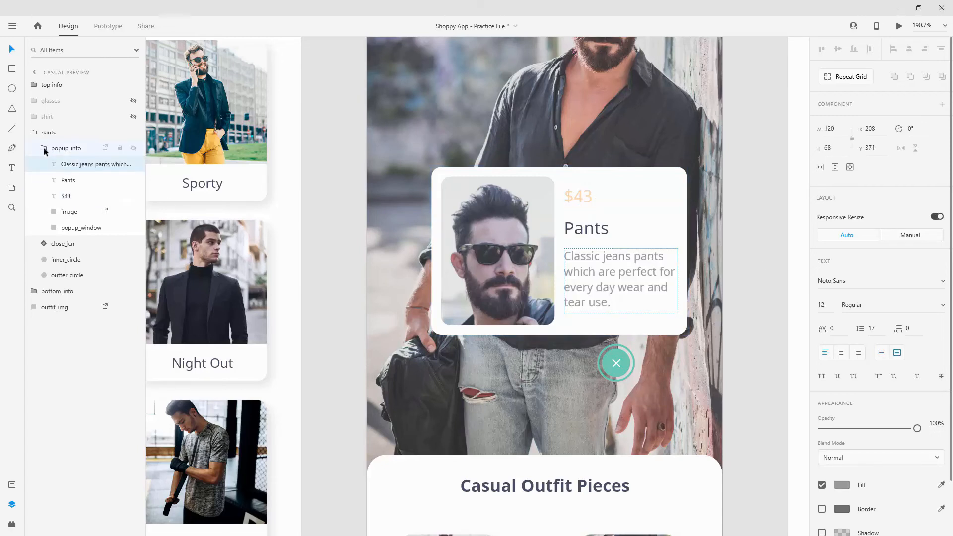
# Collapse and hide the pants group, and show and expand the shirt group
pyautogui.click(35, 135)
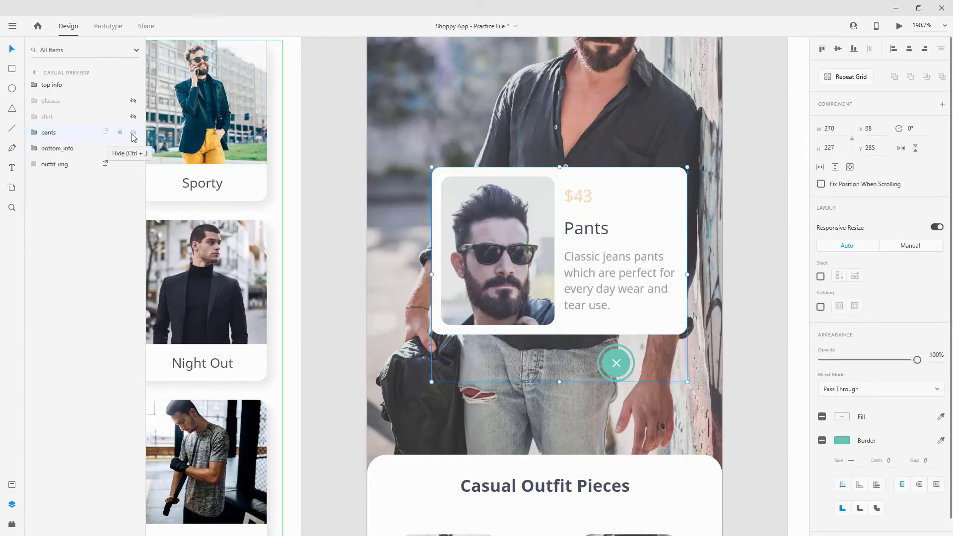
pyautogui.click(133, 132)
pyautogui.click(133, 116)
pyautogui.click(34, 116)
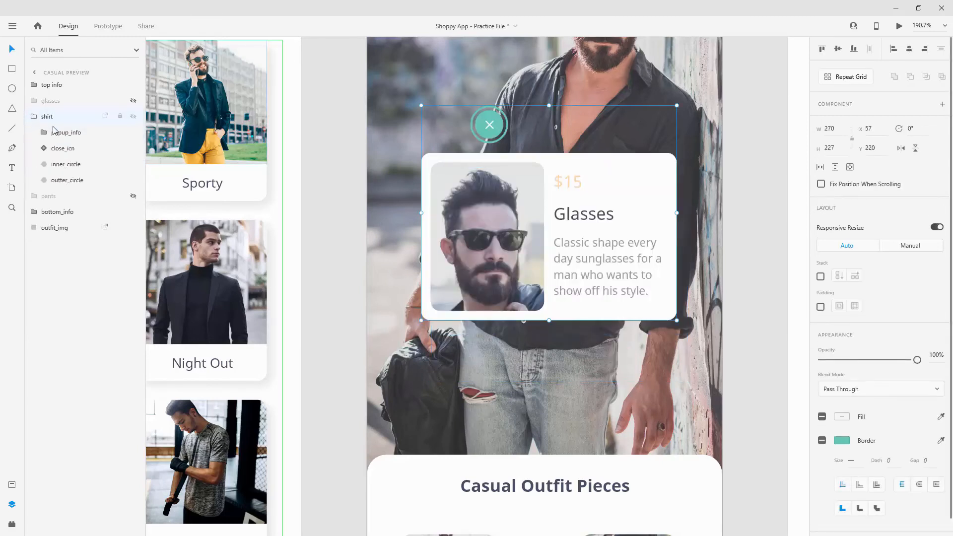
# Replace the description in the shirt group's popup with "Elegant shirt for every day use. Perfect for special occasions as well."
pyautogui.click(48, 133)
pyautogui.click(47, 133)
pyautogui.click(69, 148)
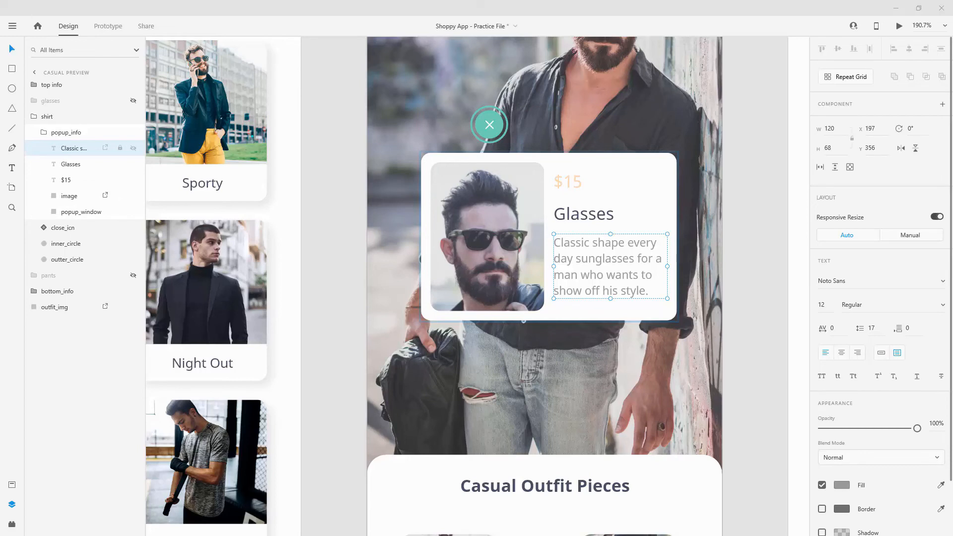
pyautogui.doubleClick(599, 241)
pyautogui.hotkey('ctrl', 'a')
pyautogui.write('Elegant shirt for every day use. Perfect for special occasions as well.')
# Change the product name in the shirt group's popup to Shirt
pyautogui.doubleClick(578, 220)
pyautogui.click(578, 219)
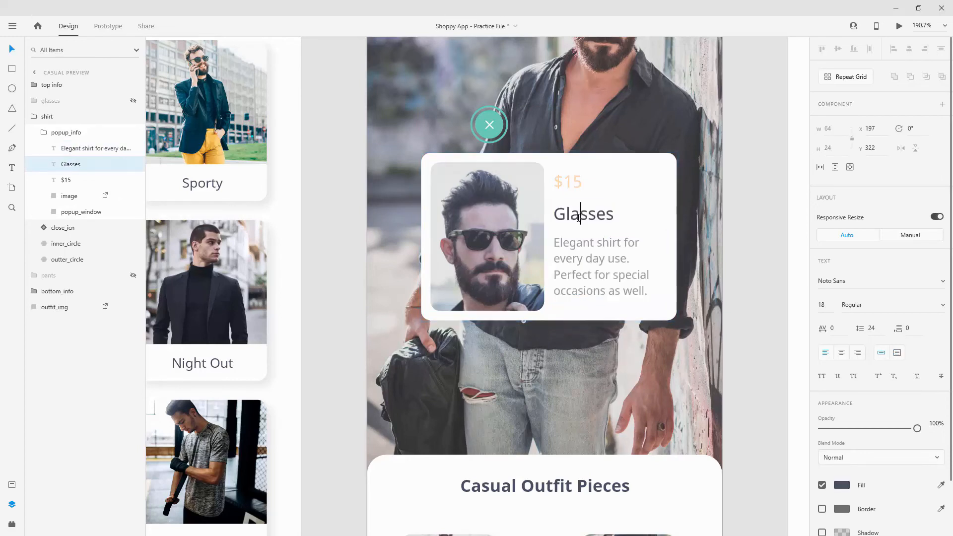
pyautogui.doubleClick(578, 220)
pyautogui.write('Shirt')
pyautogui.press('Escape')
# Set the price in the shirt popup to $29
pyautogui.click(570, 182)
pyautogui.doubleClick(565, 182)
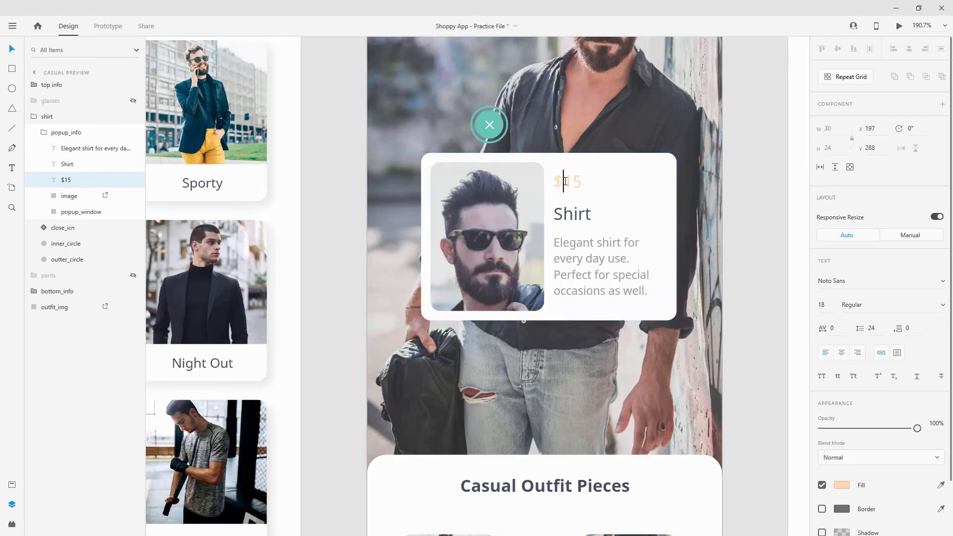
pyautogui.moveTo(564, 181); pyautogui.dragTo(589, 182)
pyautogui.write('29')
pyautogui.press('Escape')
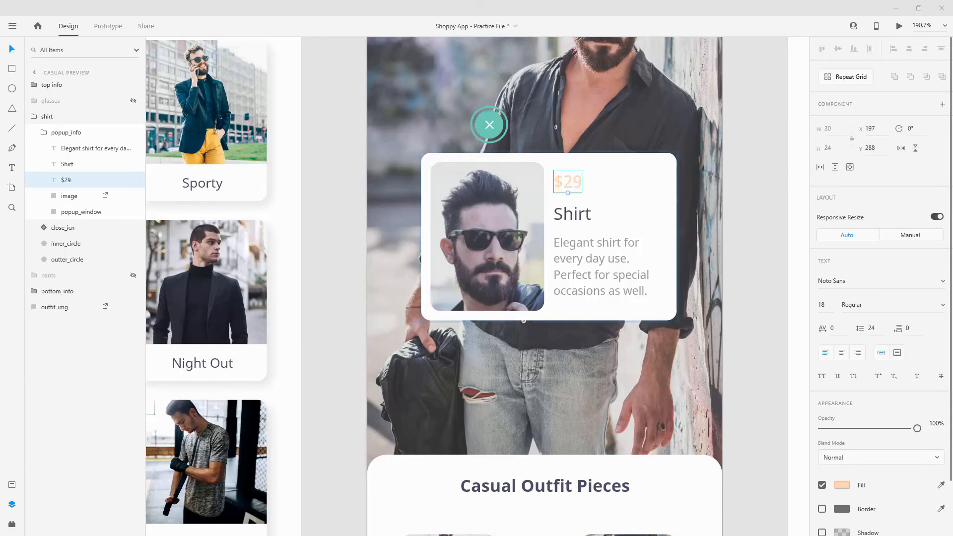
# Replace the shirt popup's image with the photo of the man in a dark blue shirt, enlarged and repositioned so the shirt fills the mask
pyautogui.moveTo(499, 229); pyautogui.dragTo(511, 215)
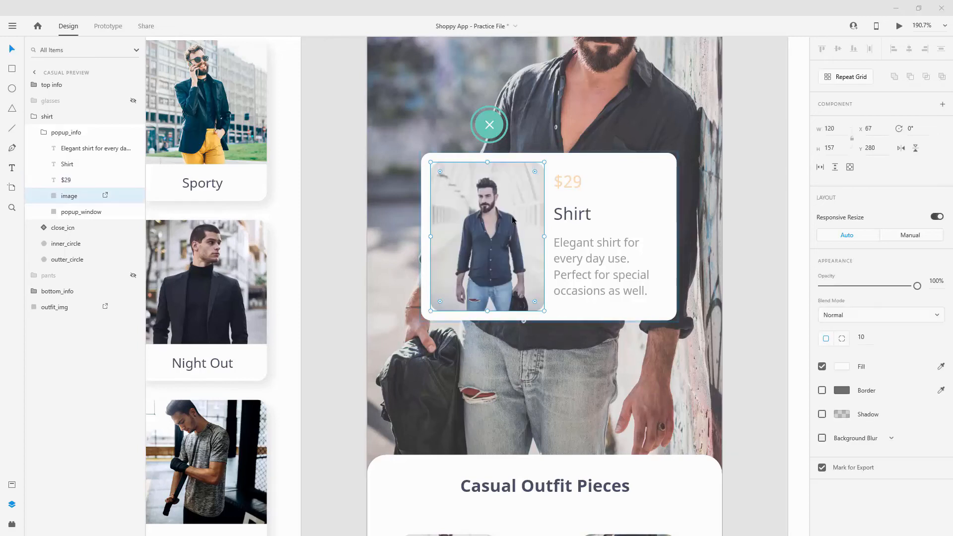
pyautogui.doubleClick(511, 213)
pyautogui.moveTo(599, 162); pyautogui.dragTo(656, 123)
pyautogui.moveTo(488, 206); pyautogui.dragTo(487, 195)
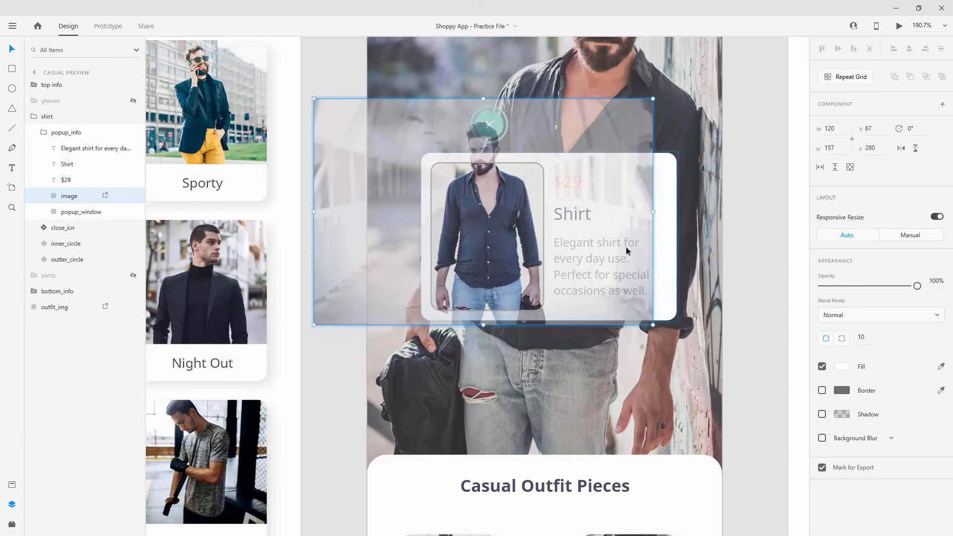
pyautogui.click(776, 265)
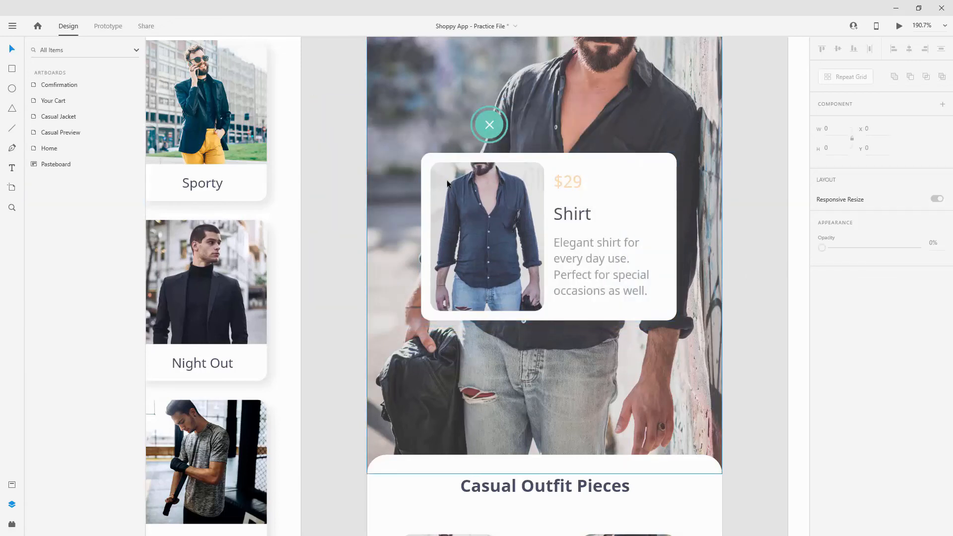
# Collapse and hide the shirt group, and show and expand the pants group
pyautogui.doubleClick(538, 217)
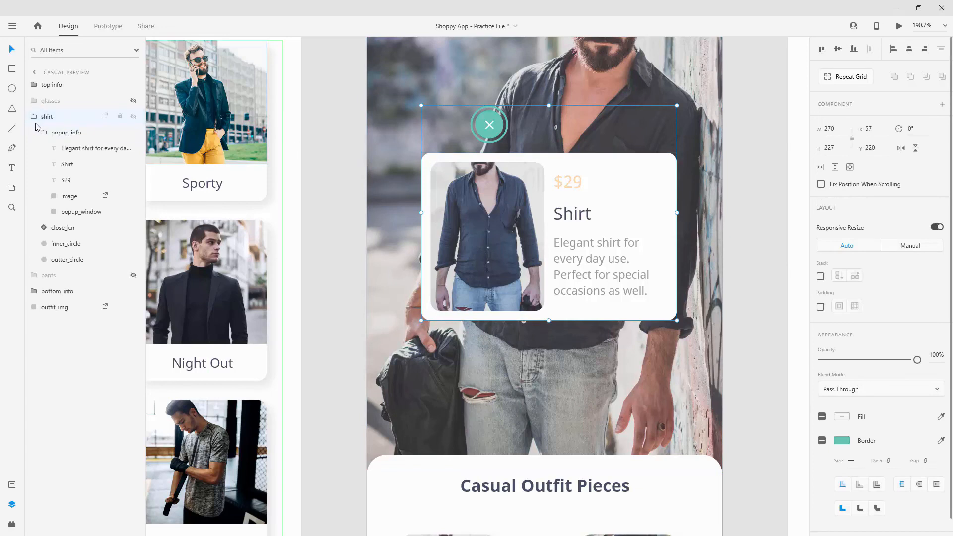
pyautogui.click(37, 120)
pyautogui.click(133, 116)
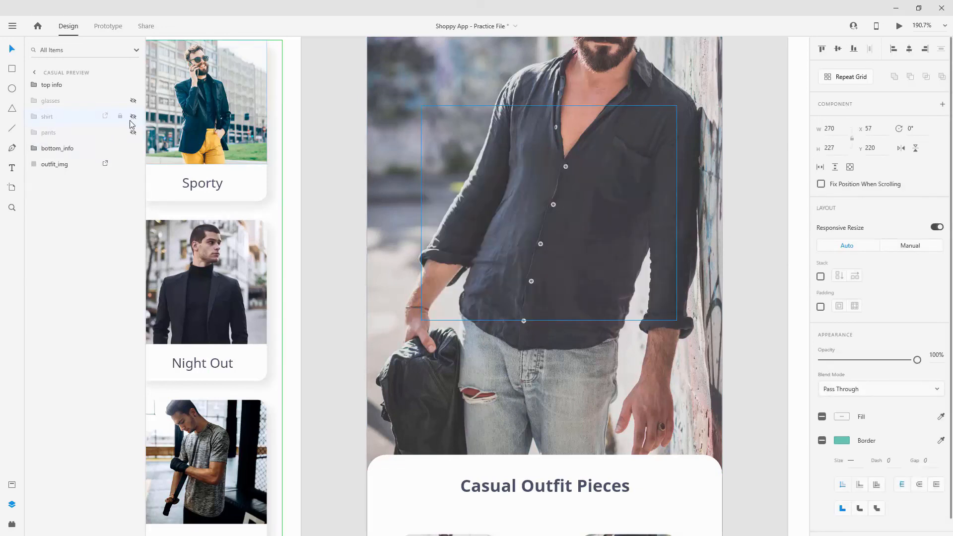
pyautogui.click(133, 132)
pyautogui.click(67, 133)
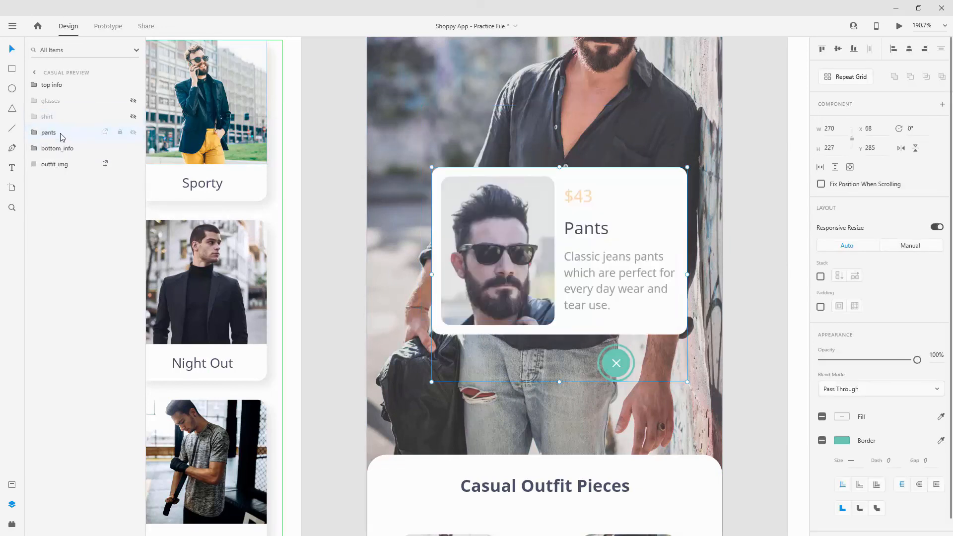
pyautogui.click(34, 133)
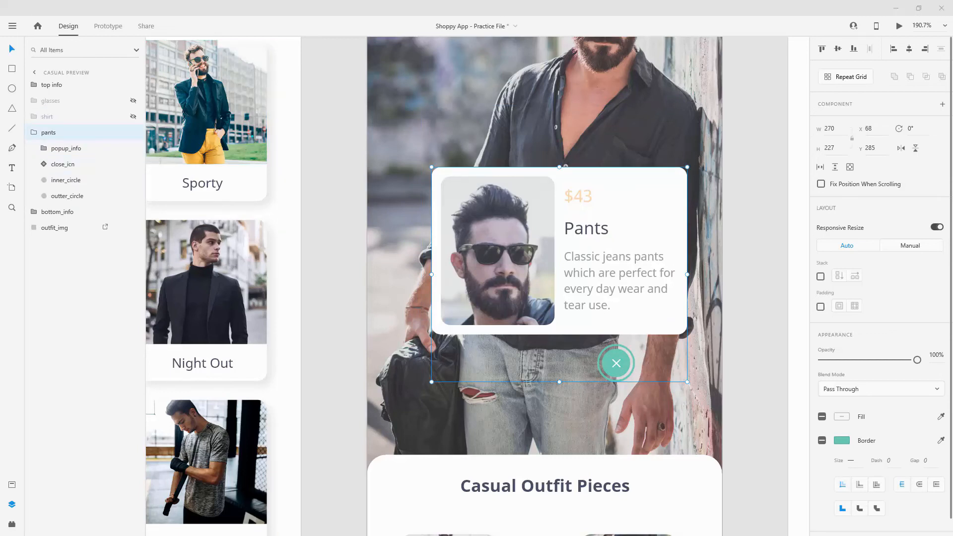
# Replace the pants popup's image with the railway track photo, enlarged and repositioned so the man's jeans fill the mask
pyautogui.moveTo(501, 225); pyautogui.dragTo(499, 224)
pyautogui.doubleClick(500, 223)
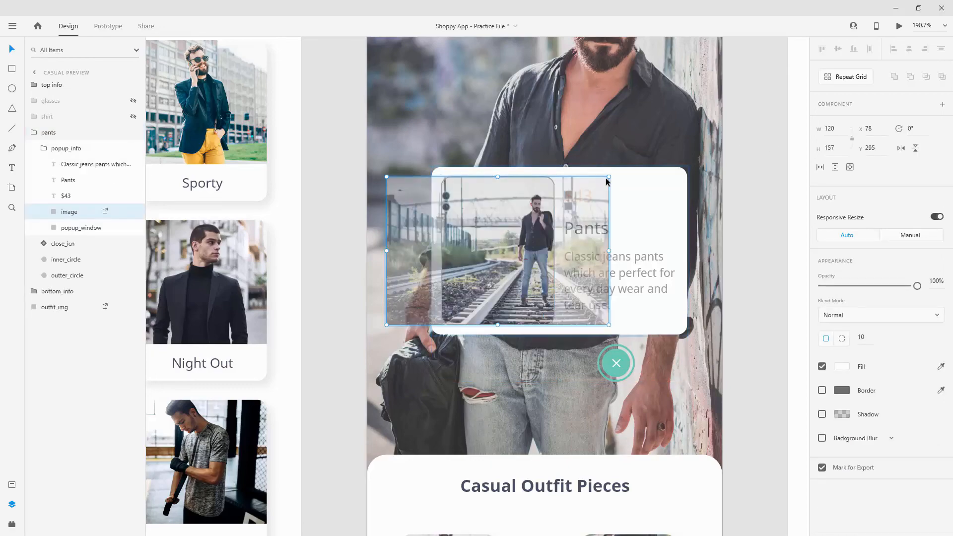
pyautogui.moveTo(609, 176); pyautogui.dragTo(686, 84)
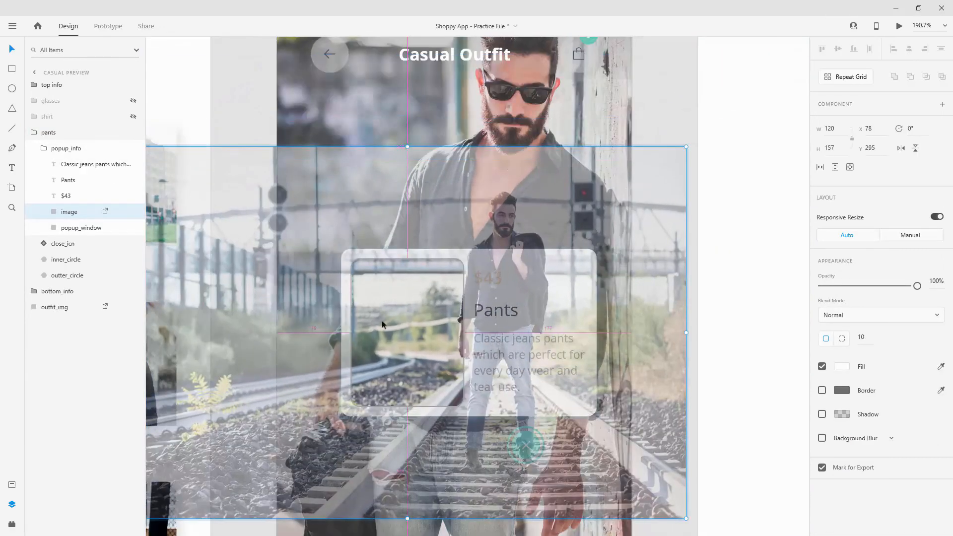
pyautogui.moveTo(394, 340); pyautogui.dragTo(303, 285)
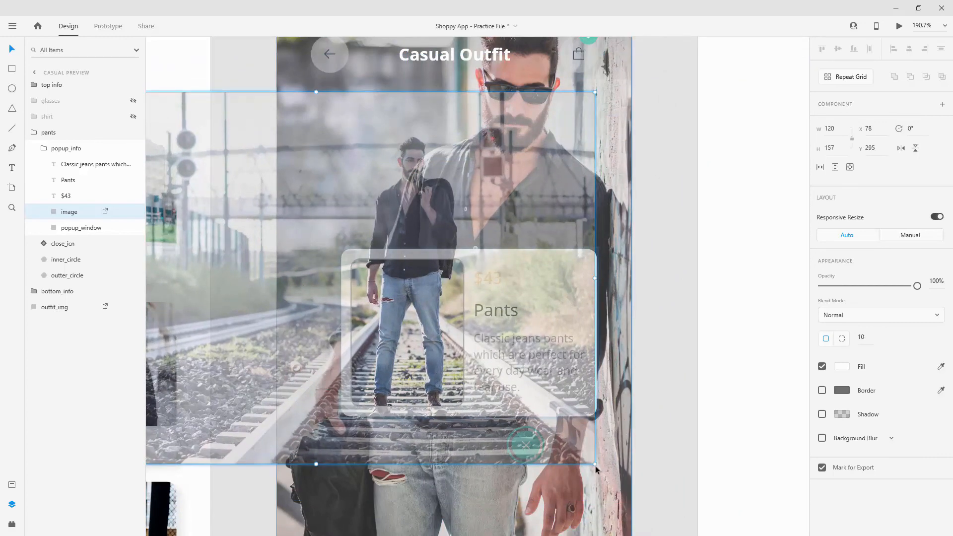
pyautogui.moveTo(595, 464); pyautogui.dragTo(612, 475)
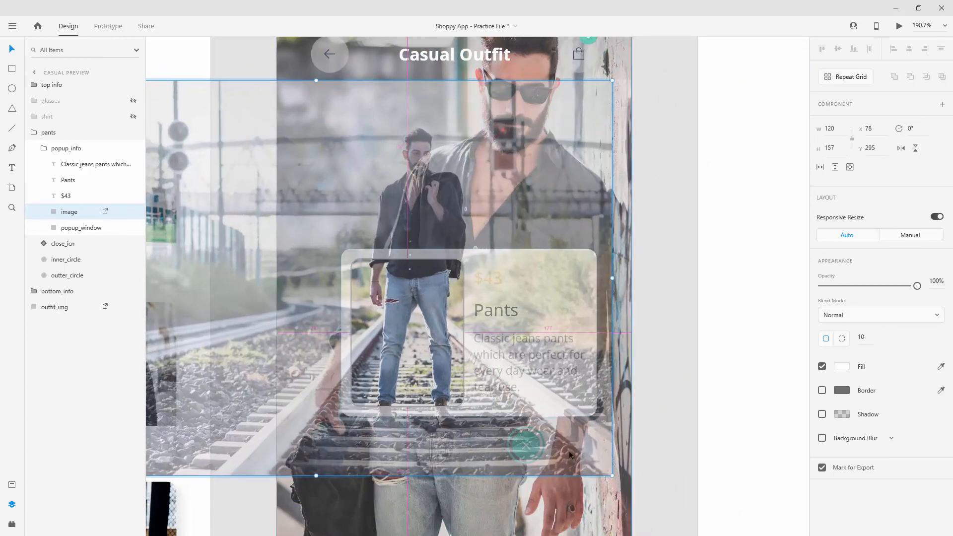
pyautogui.click(752, 291)
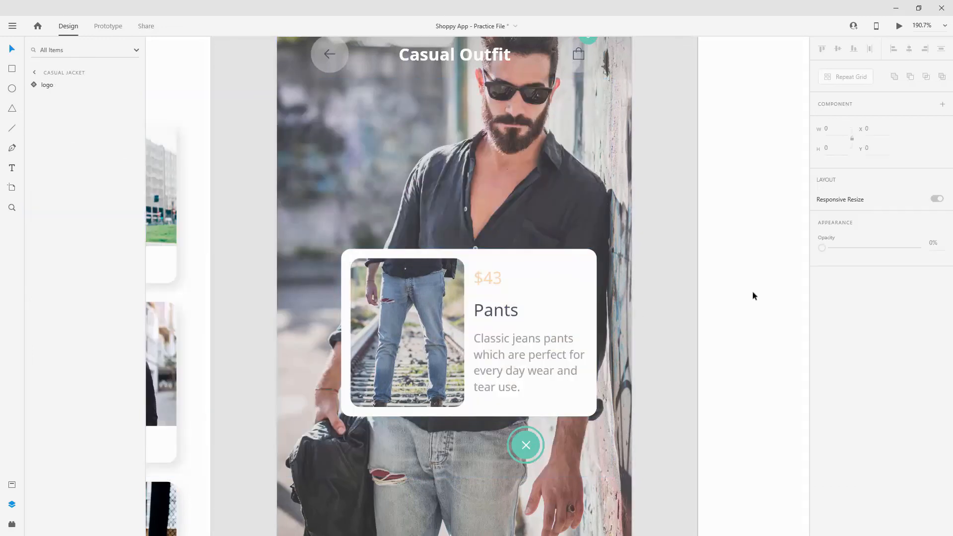
# Collapse and hide the pants group, and show and expand the glasses group
pyautogui.click(498, 265)
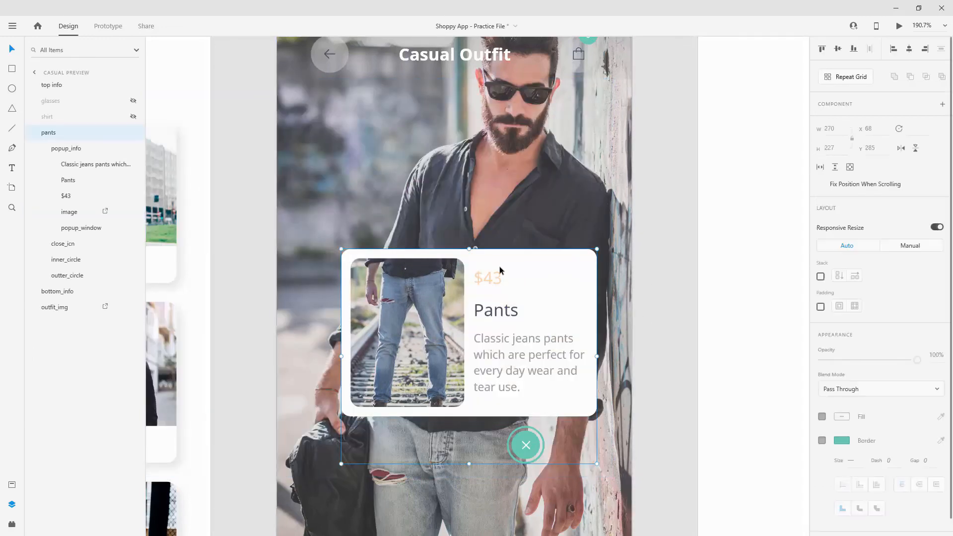
pyautogui.click(45, 149)
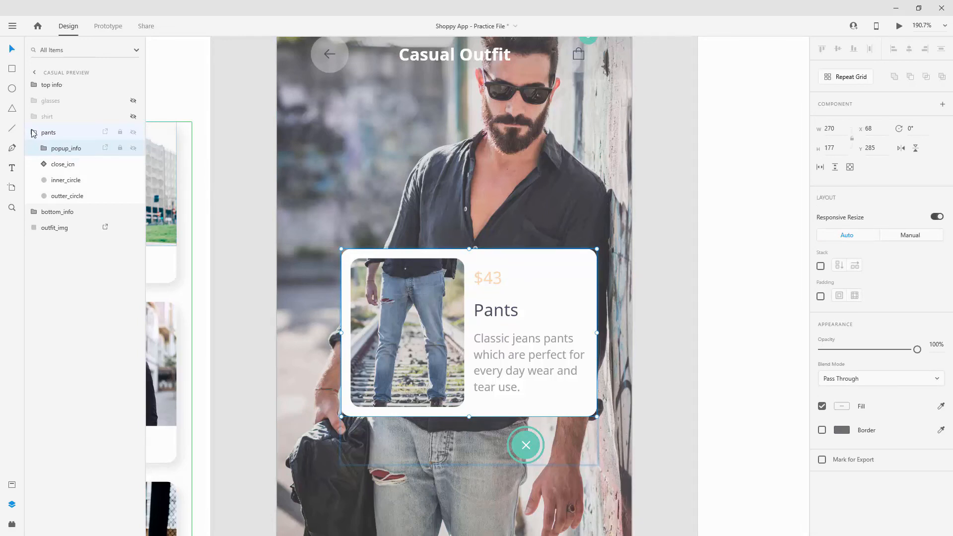
pyautogui.click(33, 133)
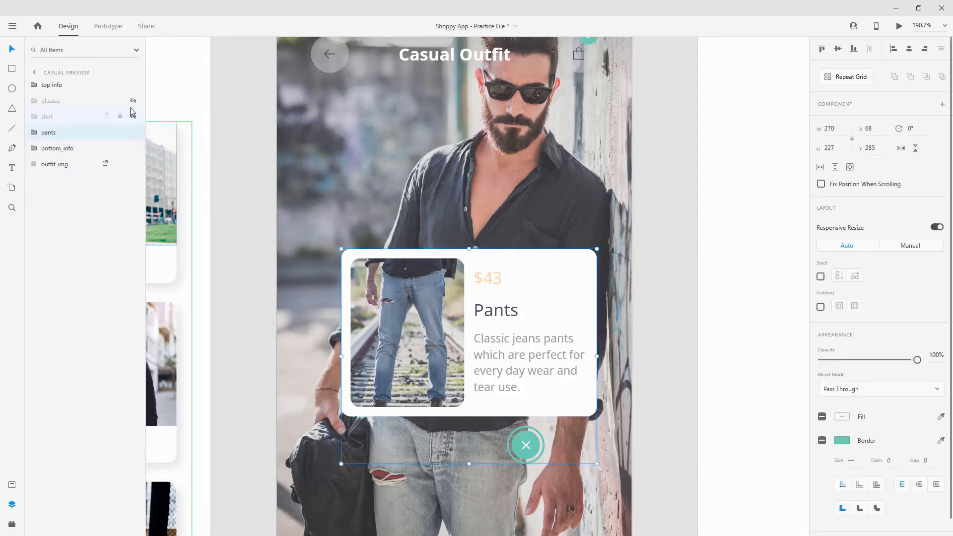
pyautogui.click(133, 132)
pyautogui.click(133, 100)
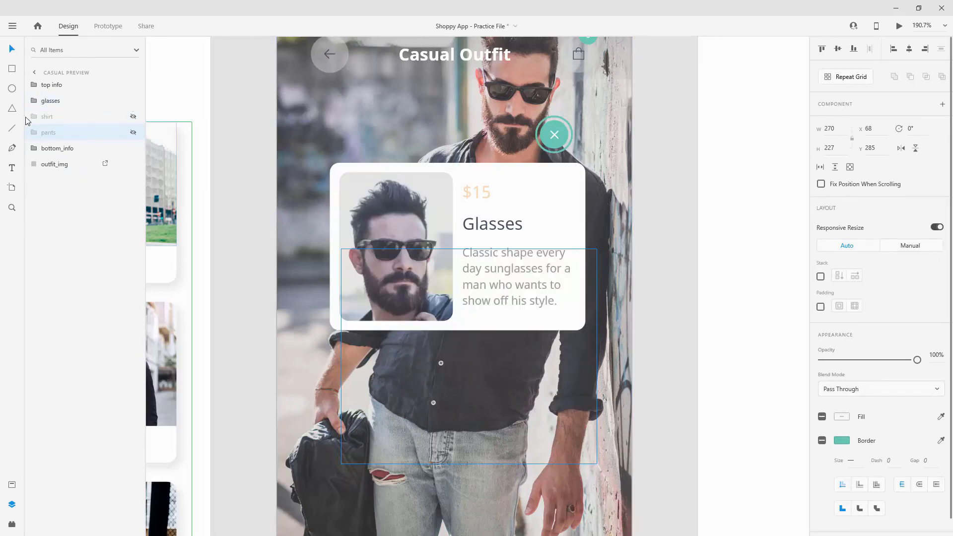
pyautogui.click(50, 104)
pyautogui.click(35, 100)
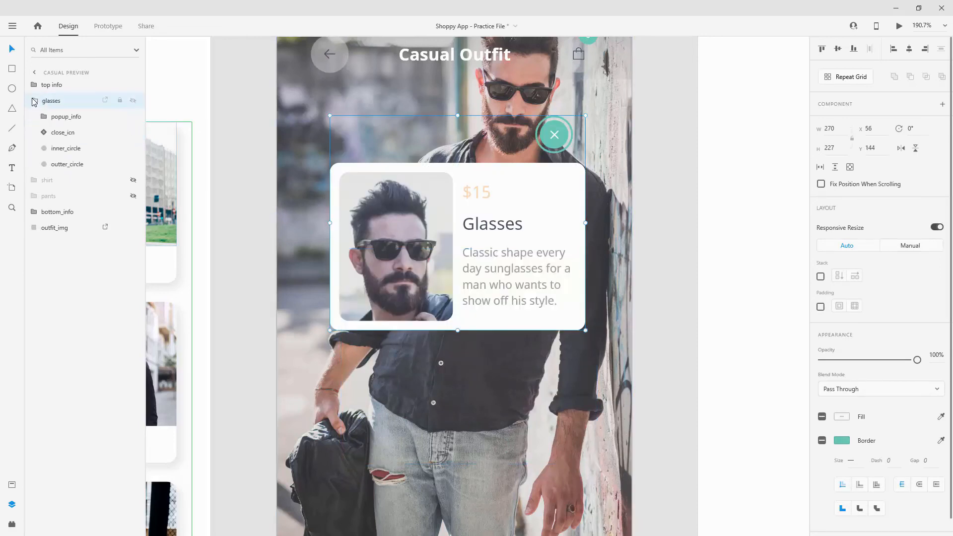
# Set the opacity of the glasses group's popup_info to 0% and collapse the group
pyautogui.click(61, 118)
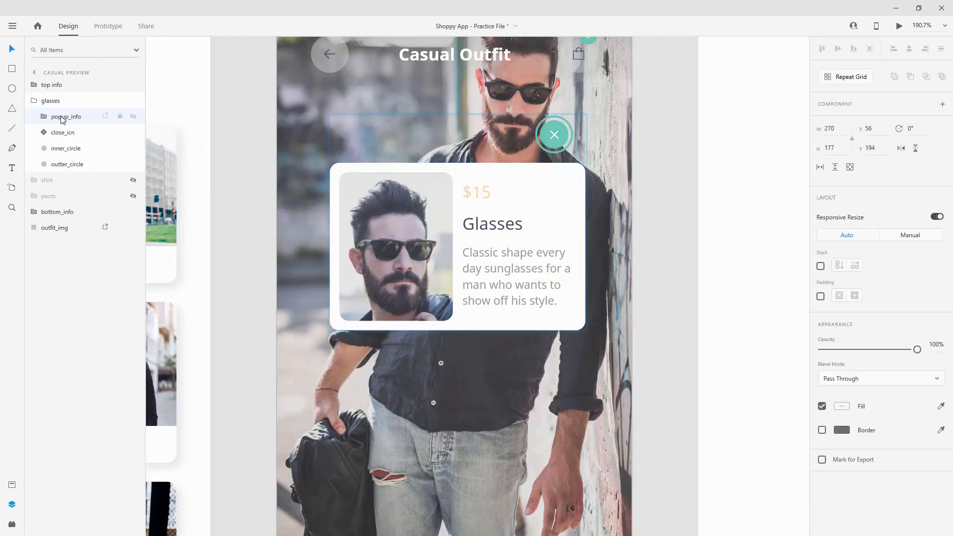
pyautogui.press('0')
pyautogui.press('0')
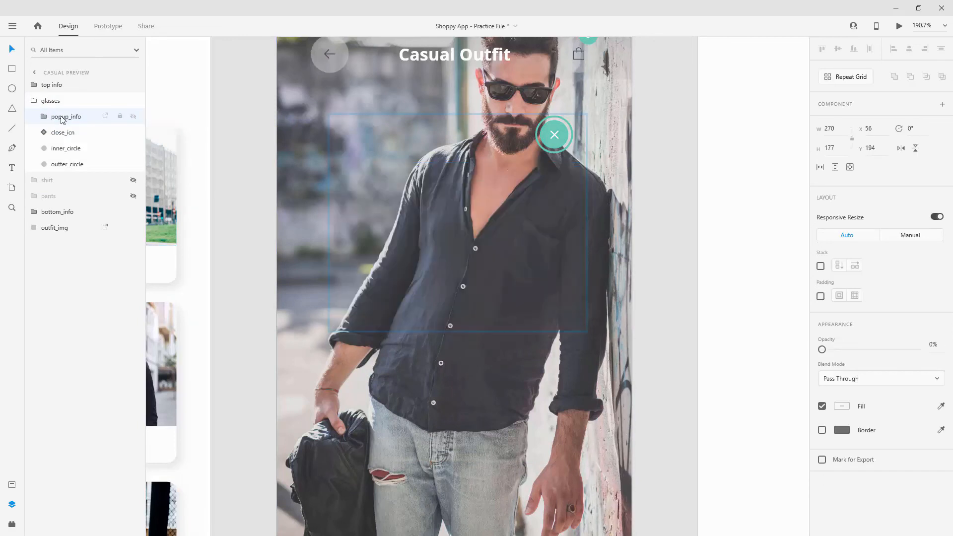
pyautogui.click(34, 101)
# Show the shirt group, set its popup_info opacity to 0%, and collapse the group
pyautogui.click(43, 117)
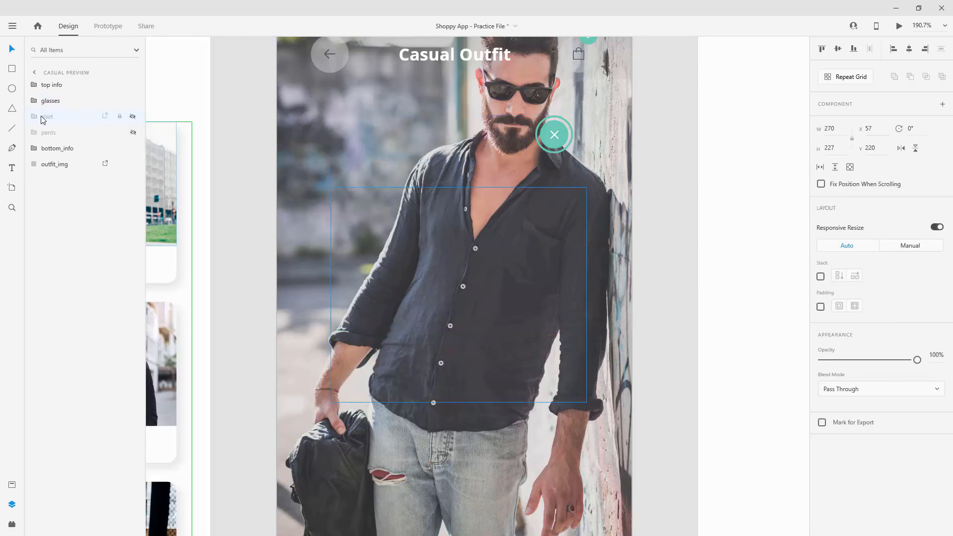
pyautogui.click(132, 117)
pyautogui.click(33, 116)
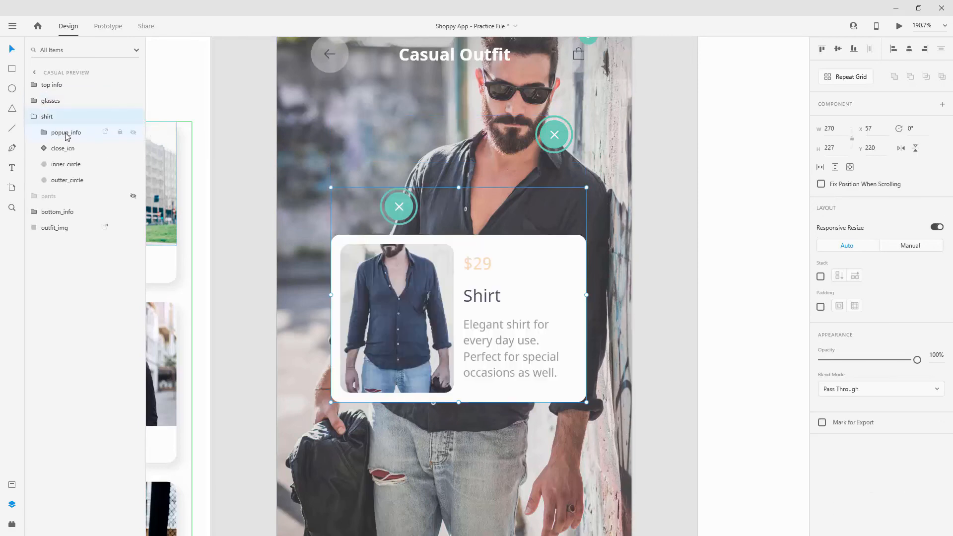
pyautogui.click(66, 133)
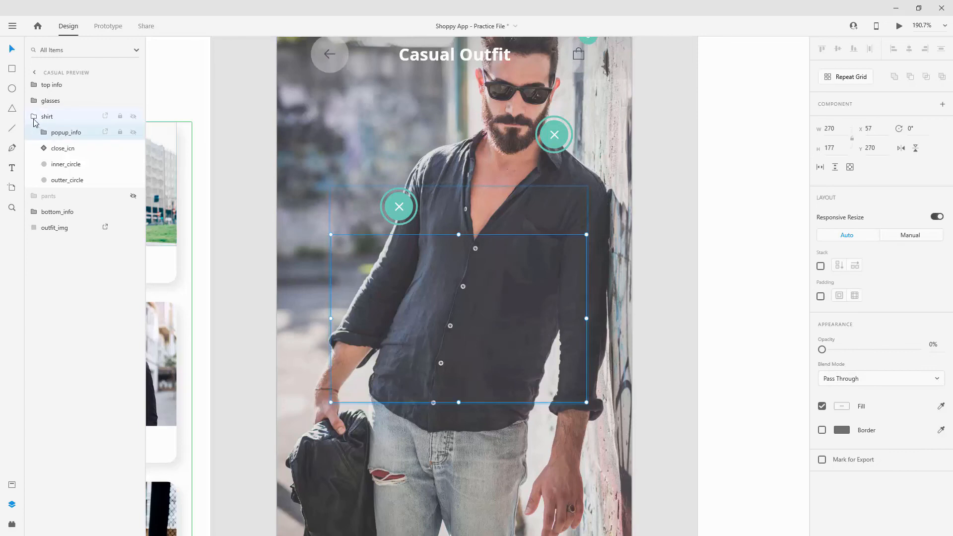
pyautogui.click(33, 119)
# Show the pants group, set its popup_info opacity to 0%, and collapse the group
pyautogui.click(47, 135)
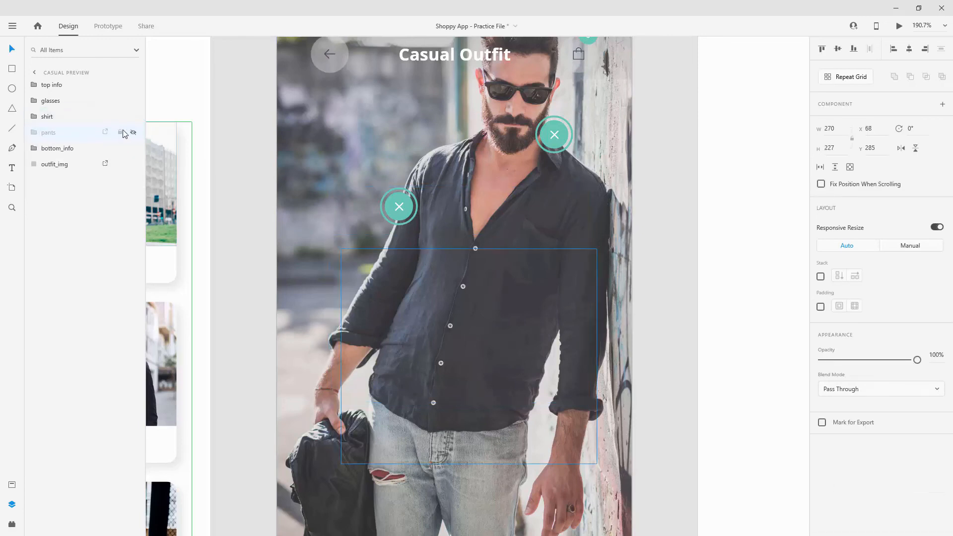
pyautogui.click(133, 132)
pyautogui.click(34, 132)
pyautogui.click(66, 148)
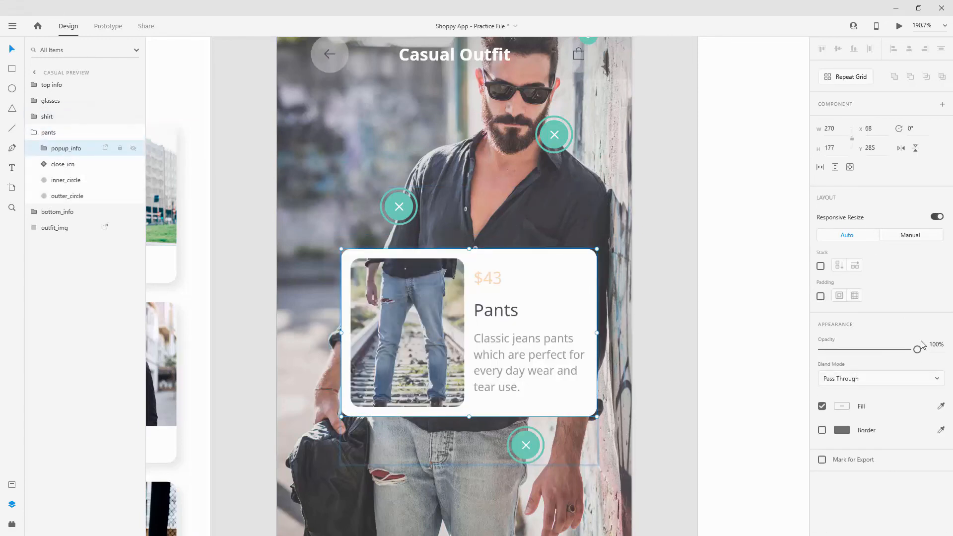
pyautogui.moveTo(916, 349); pyautogui.dragTo(807, 349)
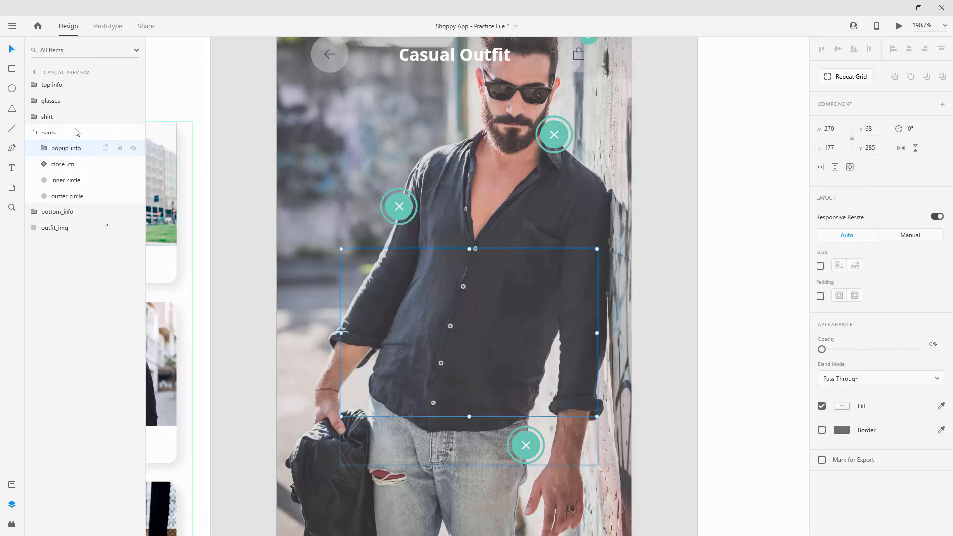
pyautogui.click(33, 132)
# Turn the glasses, shirt and pants groups into separate components
pyautogui.click(51, 103)
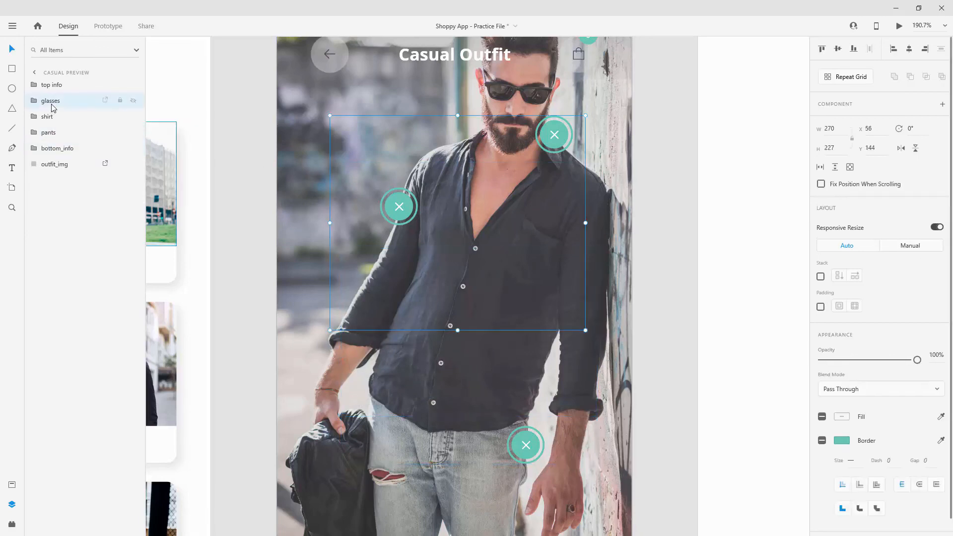
pyautogui.doubleClick(49, 116)
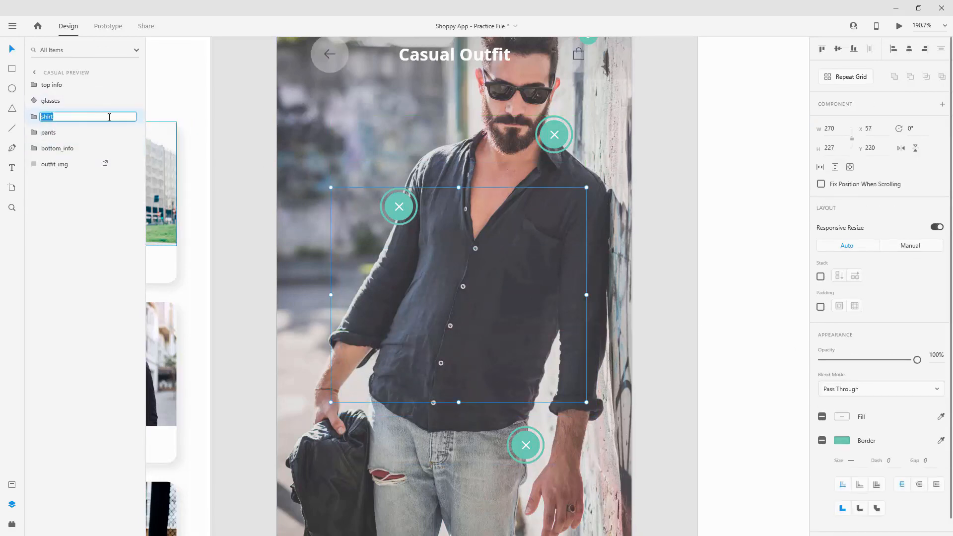
pyautogui.click(80, 135)
pyautogui.click(63, 120)
pyautogui.hotkey('ctrl', 'k')
pyautogui.click(57, 134)
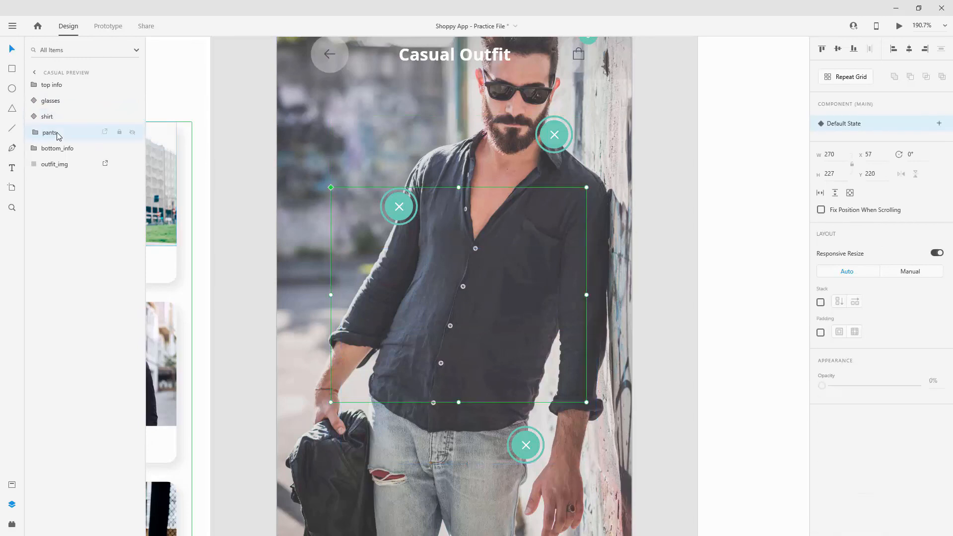
pyautogui.hotkey('ctrl', 'k')
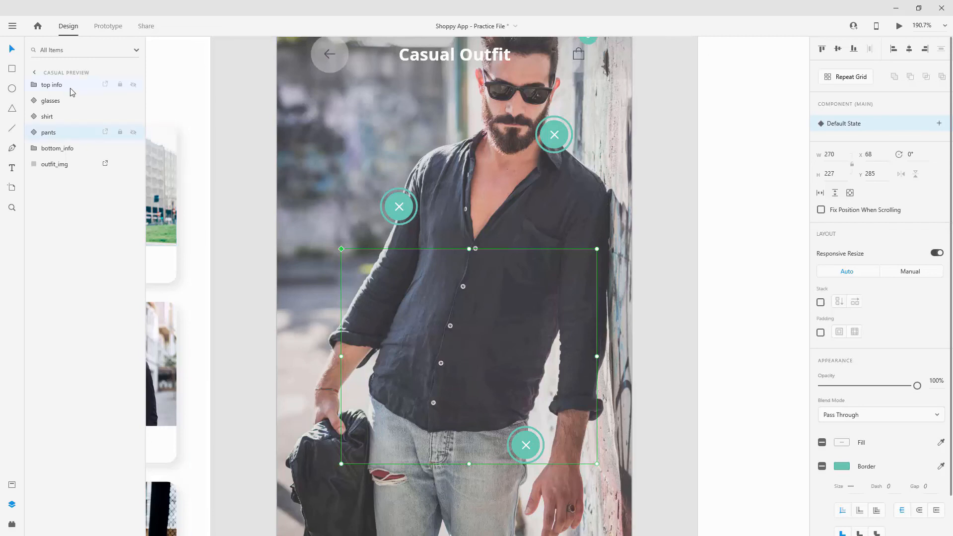
# Add a new state named "clicked" to the glasses component
pyautogui.click(70, 102)
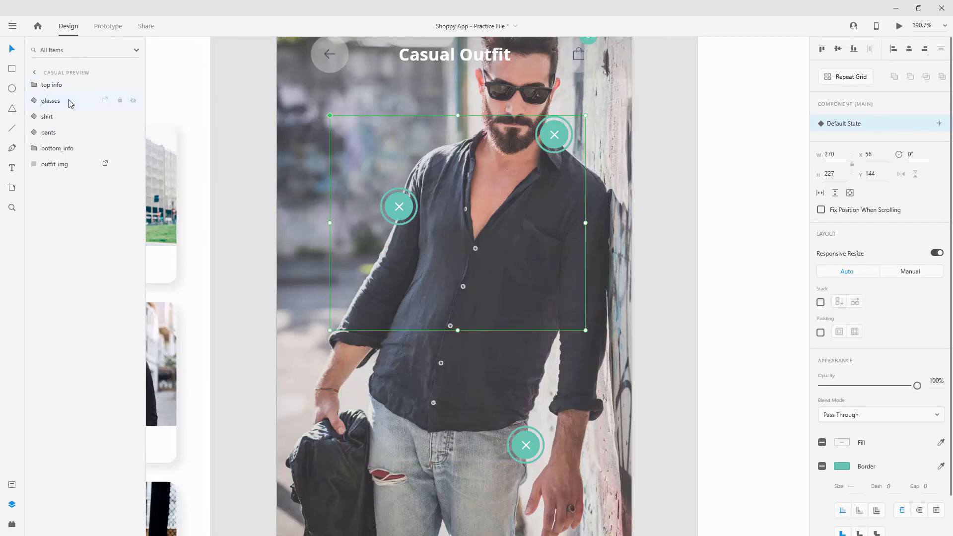
pyautogui.click(939, 127)
pyautogui.click(888, 128)
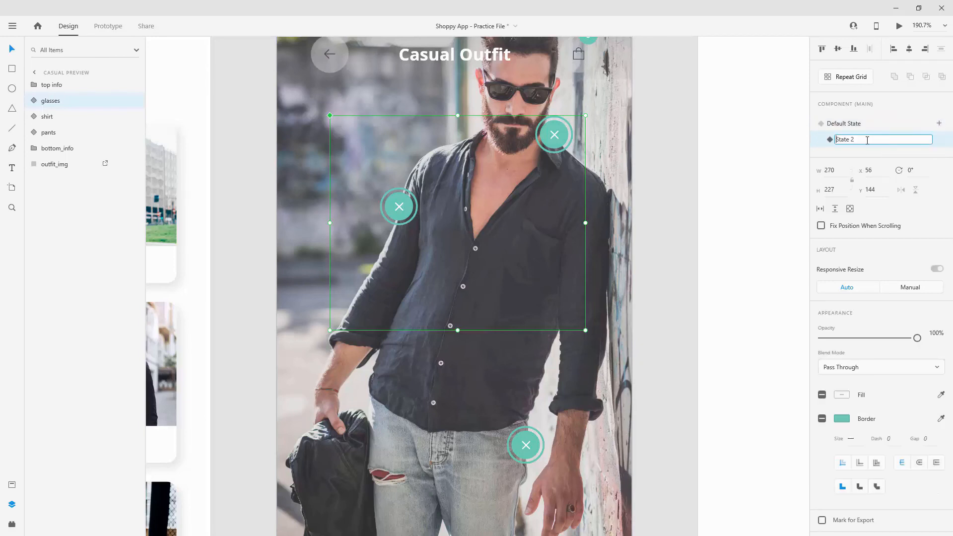
pyautogui.write('clicked')
pyautogui.press('Return')
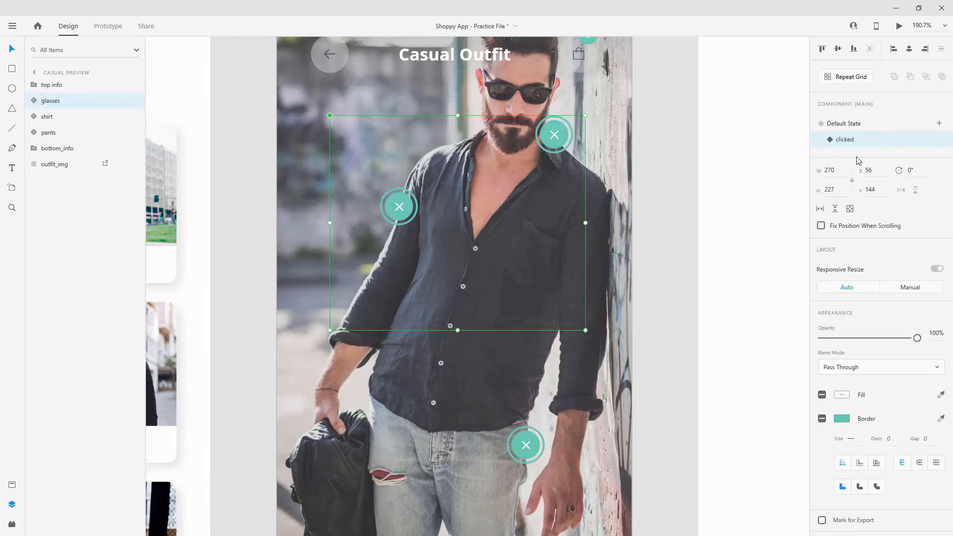
# Add a new state named "clicked" to the shirt component
pyautogui.click(58, 116)
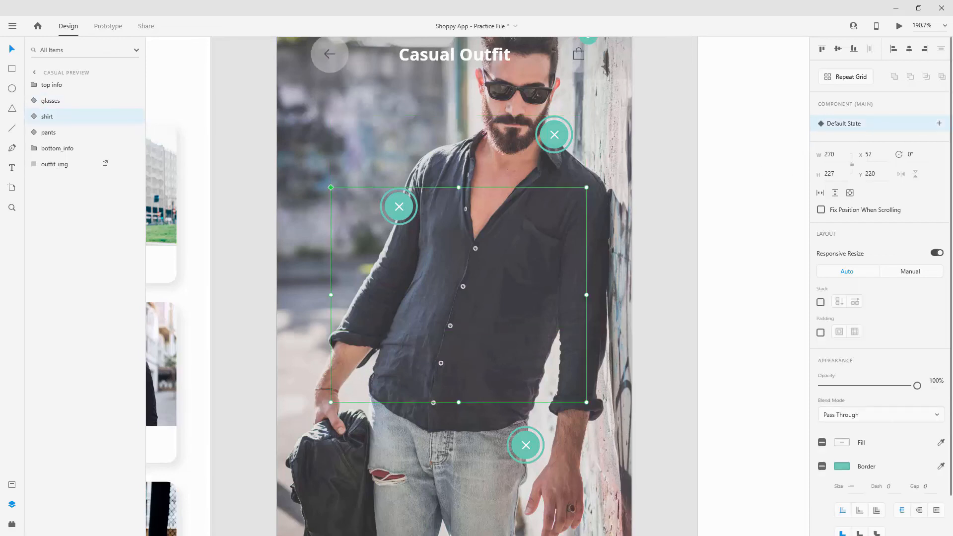
pyautogui.click(938, 123)
pyautogui.click(880, 129)
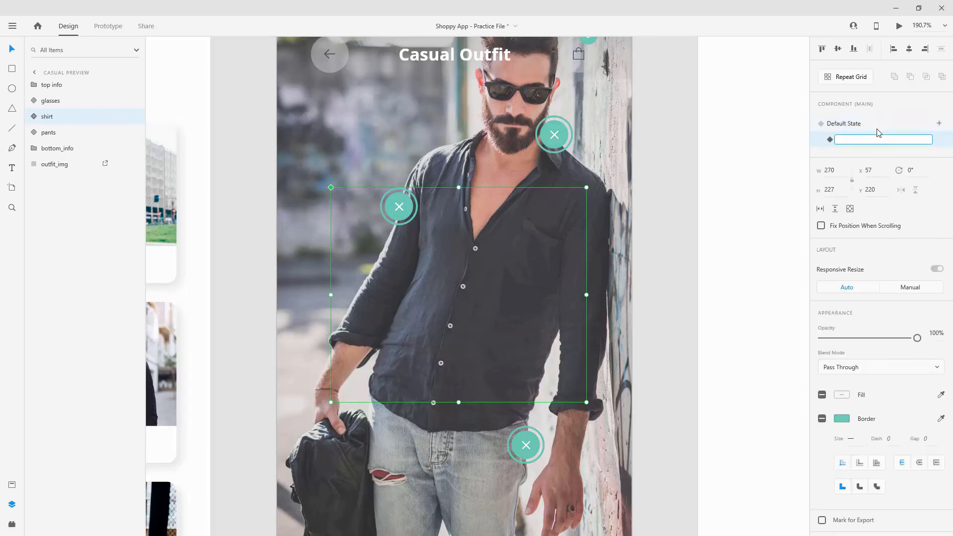
pyautogui.hotkey('ctrl', 'a')
pyautogui.write('clicked')
pyautogui.press('Return')
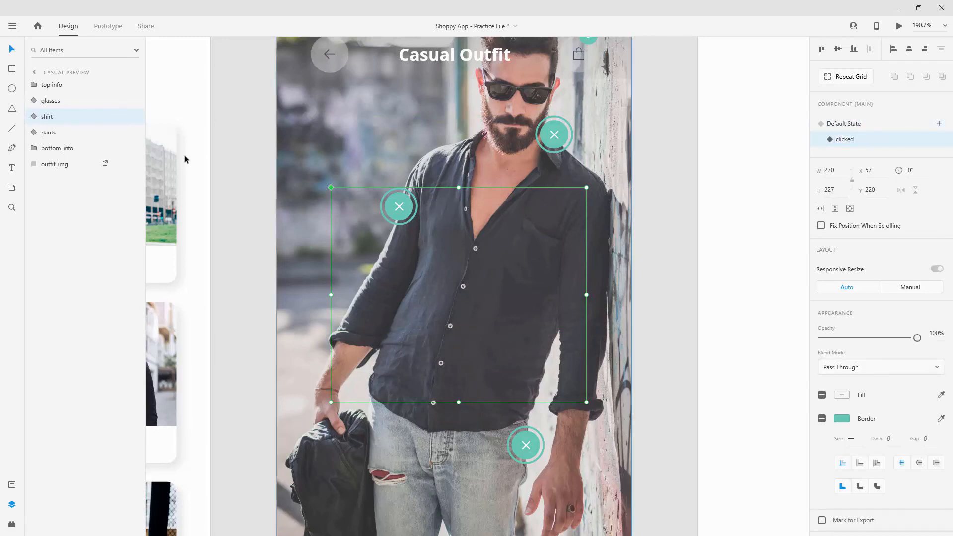
# Add a new state named "clicked" to the pants component
pyautogui.click(68, 133)
pyautogui.click(938, 124)
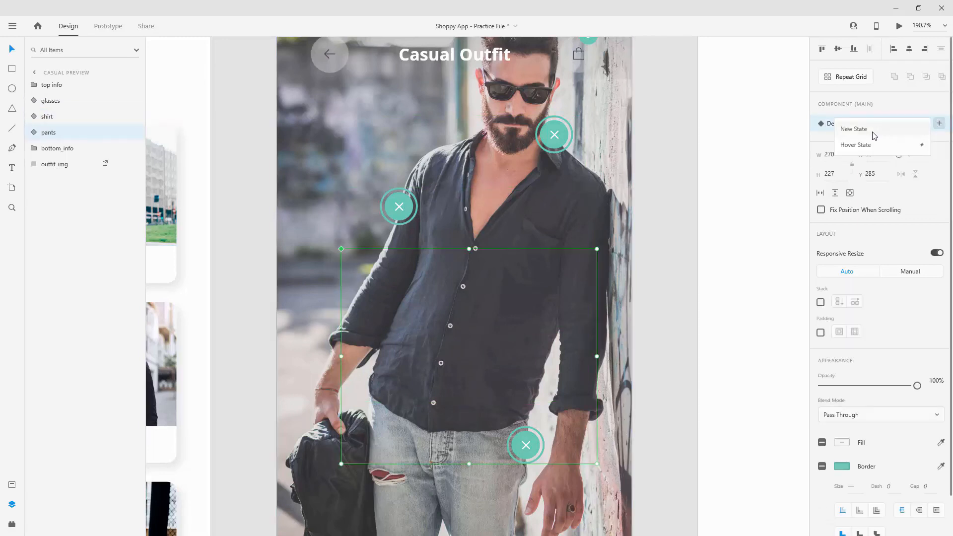
pyautogui.click(874, 130)
pyautogui.hotkey('ctrl', 'a')
pyautogui.write('clicked')
pyautogui.press('Return')
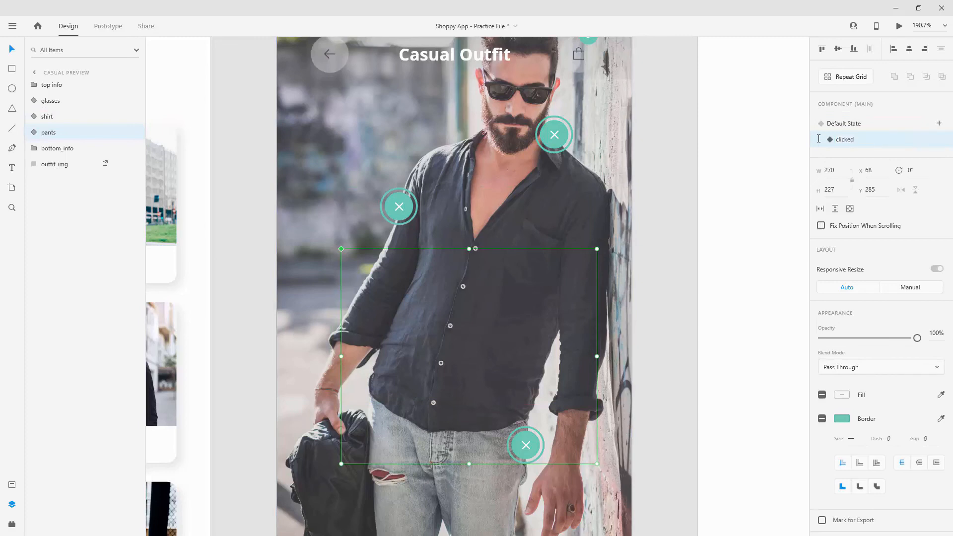
# In the glasses component's clicked state, set the popup_info opacity to 100%
pyautogui.click(48, 102)
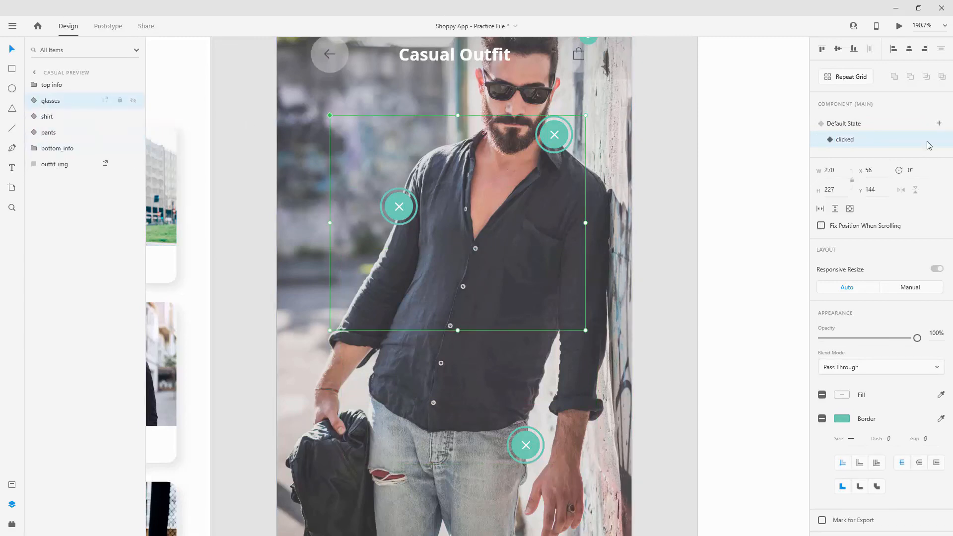
pyautogui.click(29, 100)
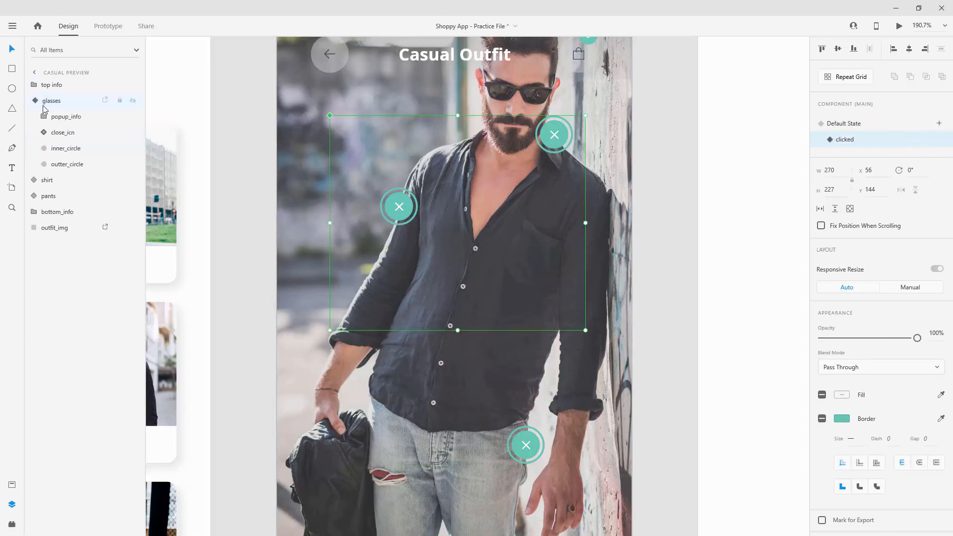
pyautogui.click(58, 118)
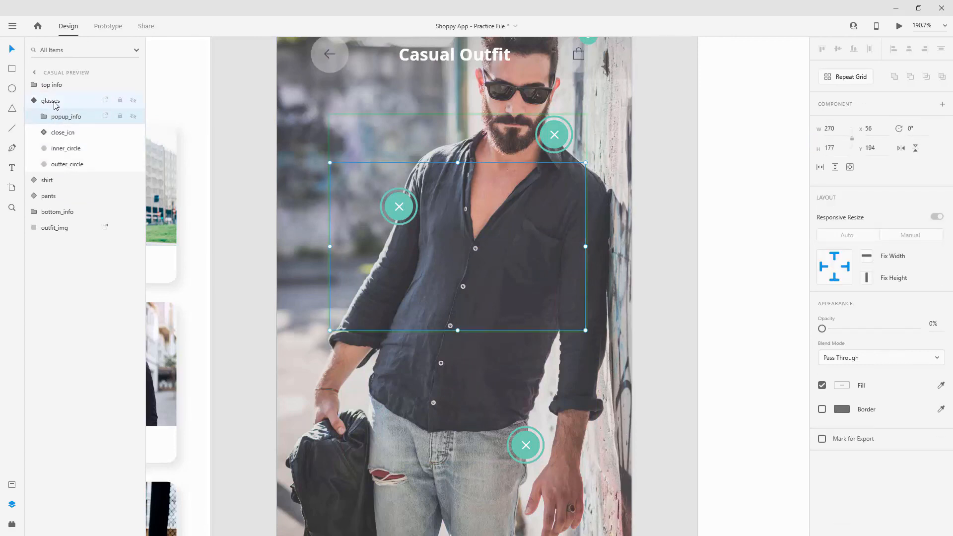
pyautogui.moveTo(821, 328); pyautogui.dragTo(930, 328)
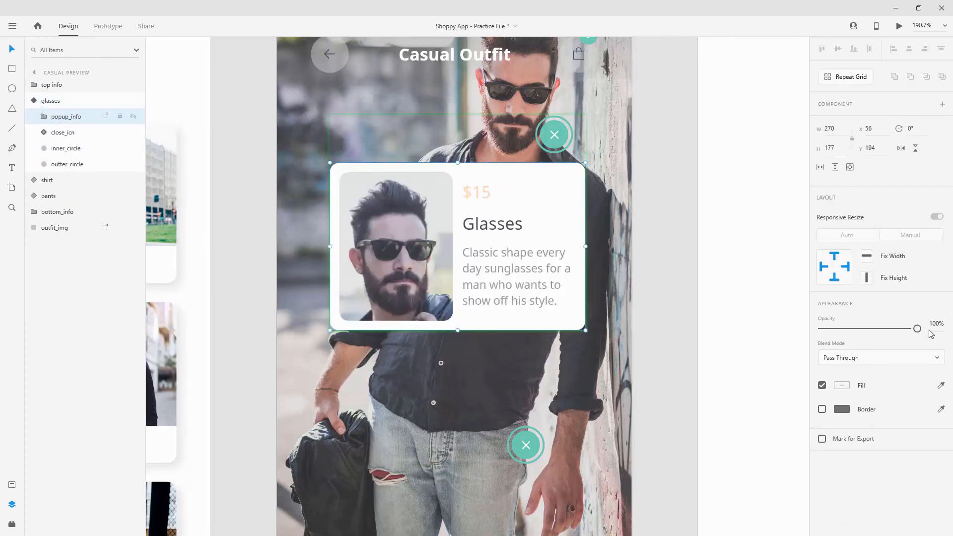
# Rotate the close_icn in the glasses component's clicked state by 45° and collapse the component
pyautogui.click(64, 133)
pyautogui.scroll(5, 565, 123)
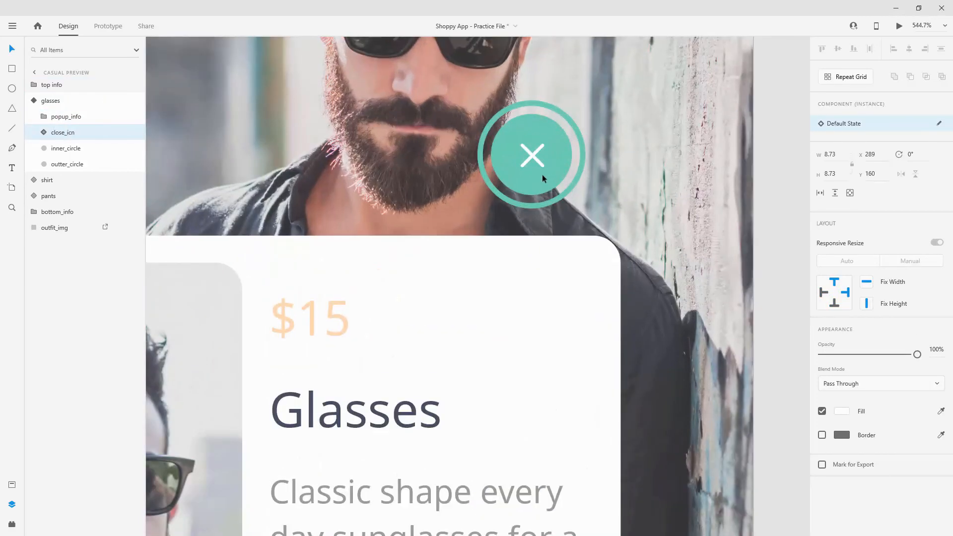
pyautogui.moveTo(545, 171); pyautogui.dragTo(530, 175)
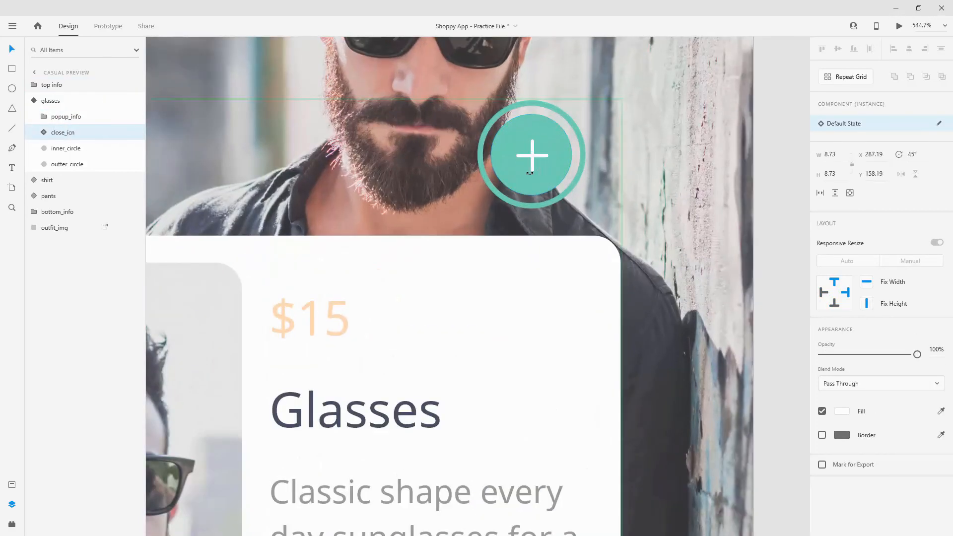
pyautogui.scroll(-4, 335, 155)
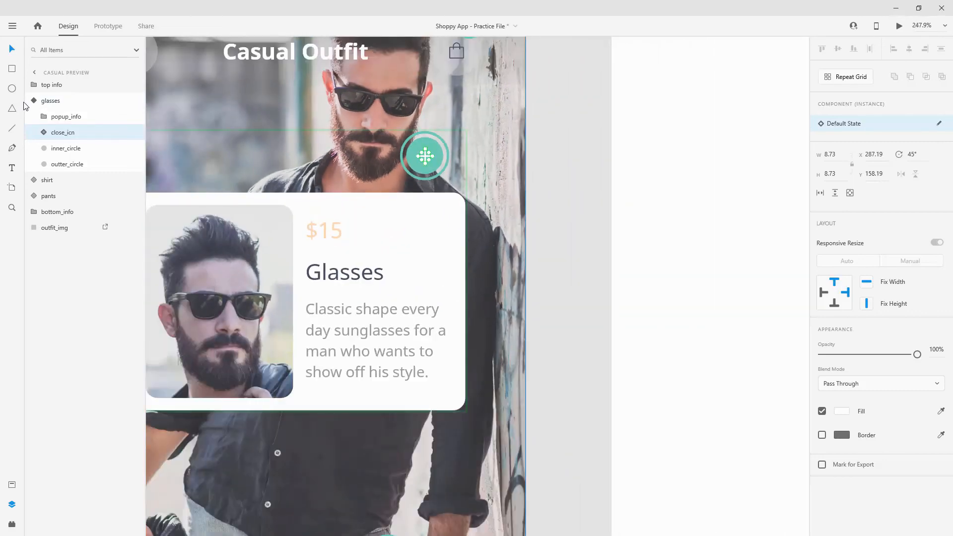
pyautogui.click(34, 101)
# Switch the glasses component between Default State and clicked to compare both, ending on Default State
pyautogui.click(860, 125)
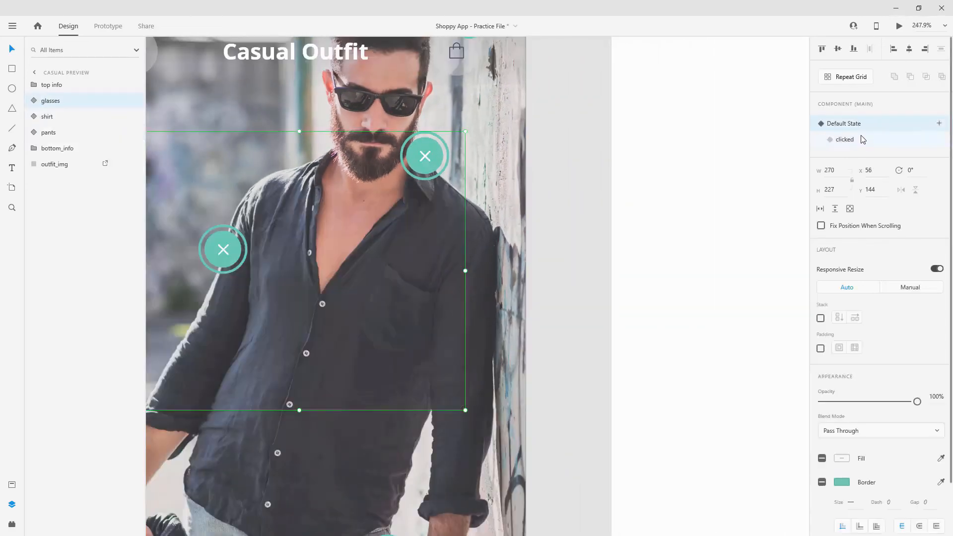
pyautogui.click(867, 140)
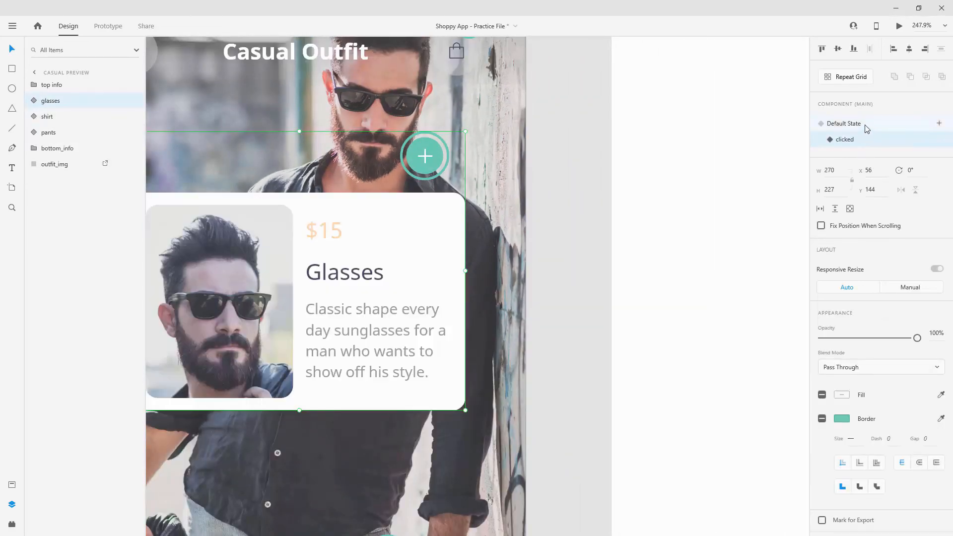
pyautogui.click(867, 129)
pyautogui.click(867, 143)
pyautogui.click(866, 124)
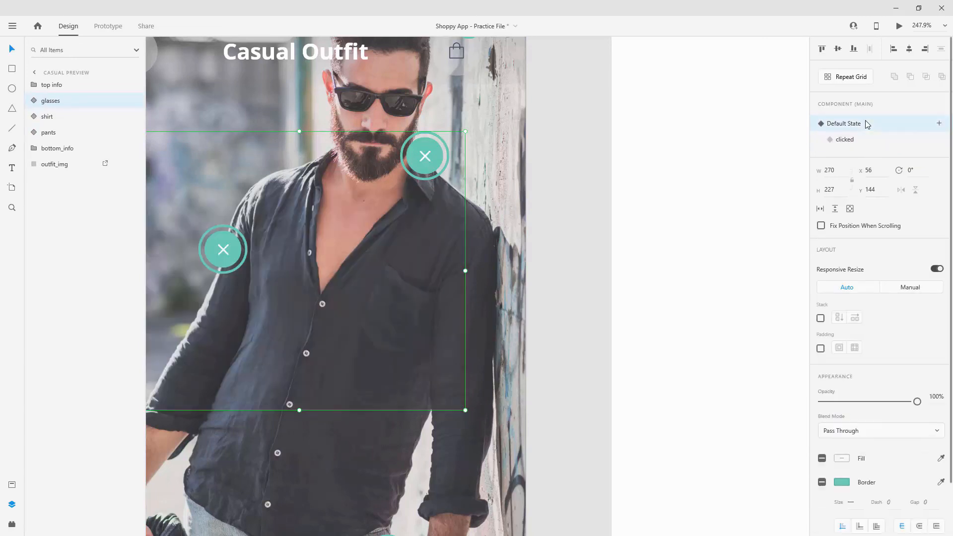
# In the shirt component's clicked state, set the popup_info opacity to 100%
pyautogui.click(63, 116)
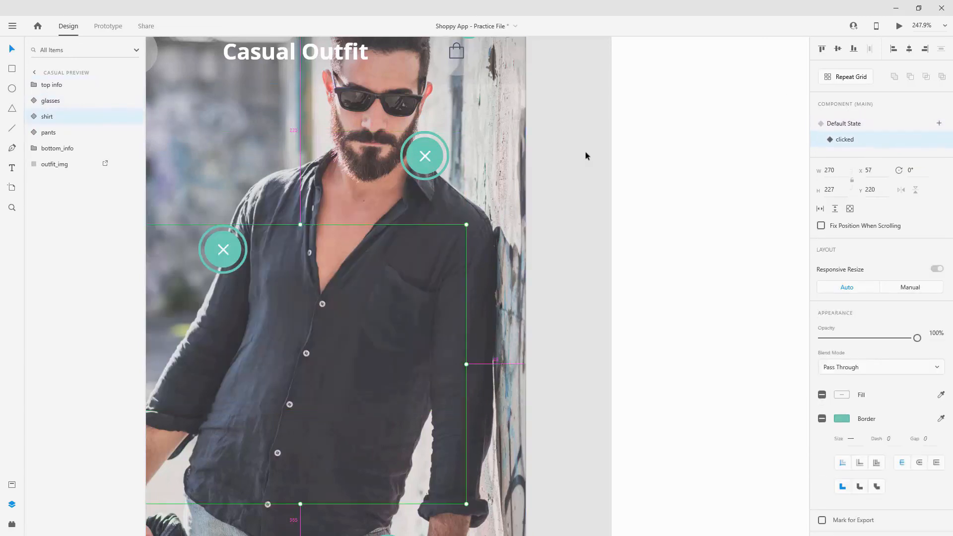
pyautogui.scroll(-3, 612, 158)
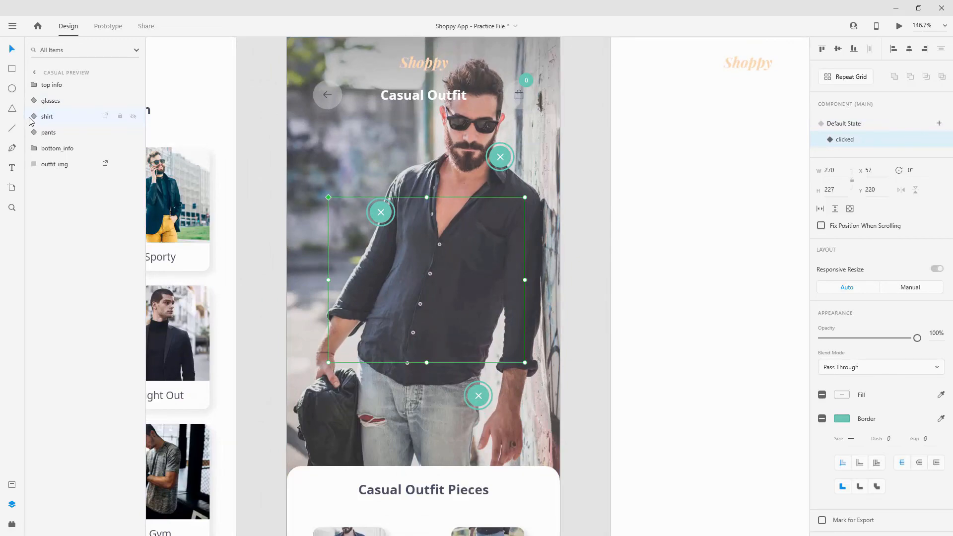
pyautogui.click(33, 116)
pyautogui.click(64, 133)
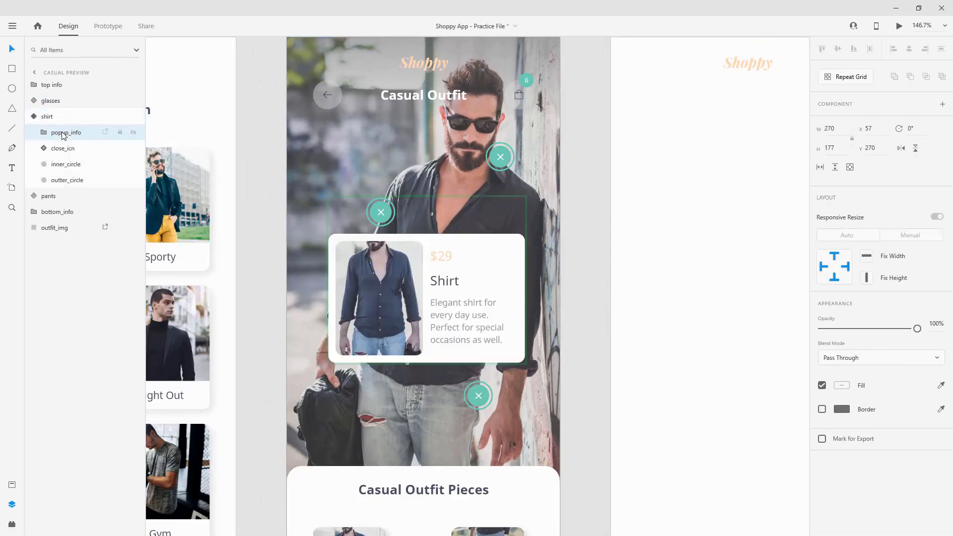
# Rotate the close_icn in the shirt component's clicked state by 45°
pyautogui.scroll(3, 347, 198)
pyautogui.click(67, 148)
pyautogui.scroll(5, 379, 238)
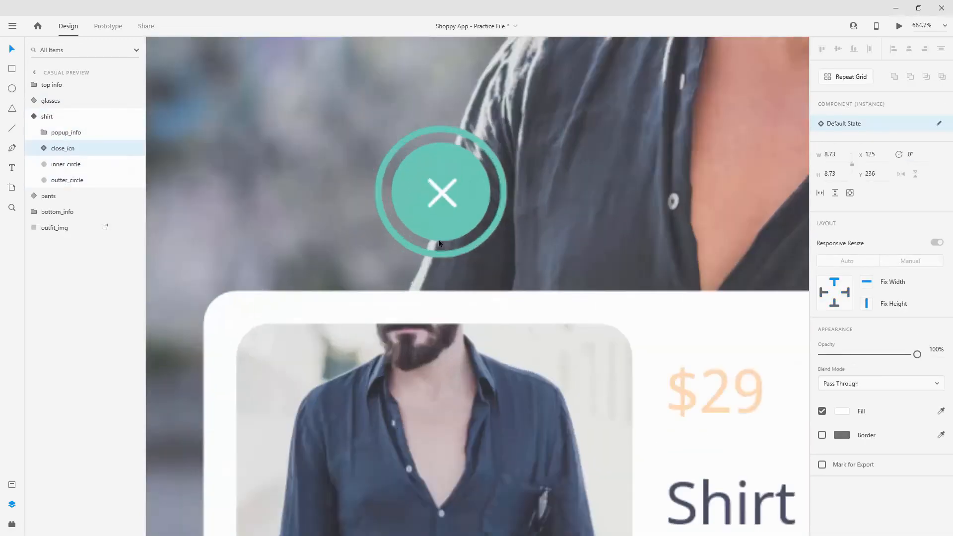
pyautogui.scroll(2, 438, 239)
pyautogui.moveTo(487, 201); pyautogui.dragTo(464, 205)
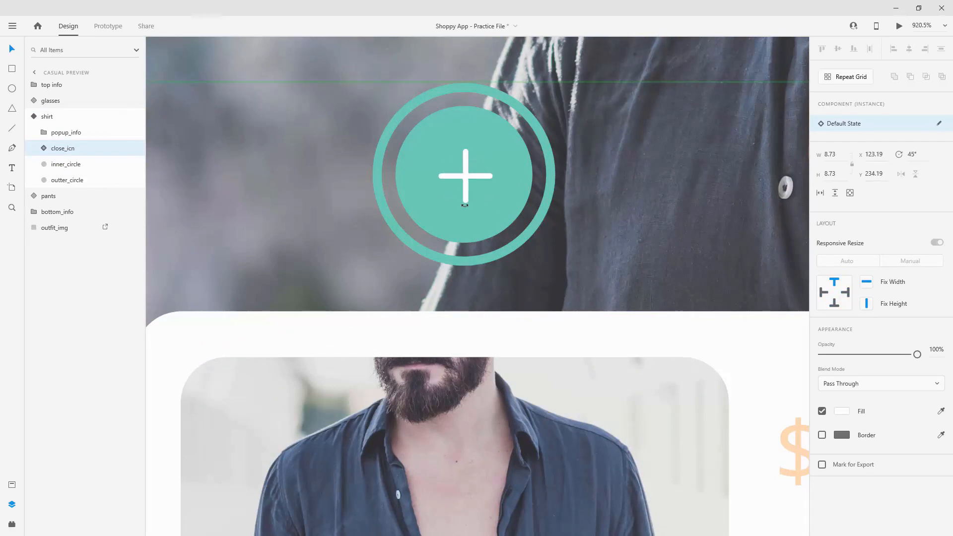
pyautogui.scroll(-7, 325, 207)
# Collapse the shirt component and switch it between Default State and clicked, ending on Default State
pyautogui.click(32, 116)
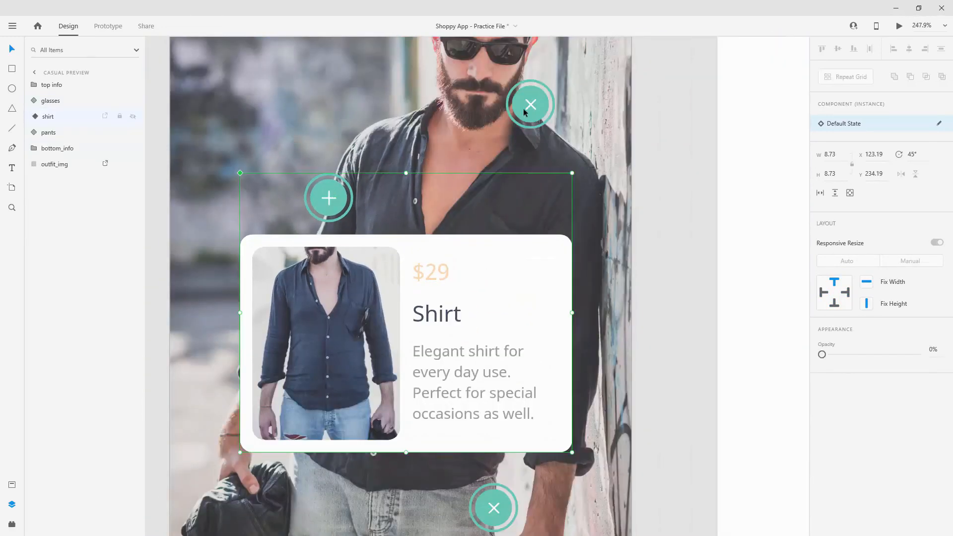
pyautogui.click(869, 127)
pyautogui.click(868, 138)
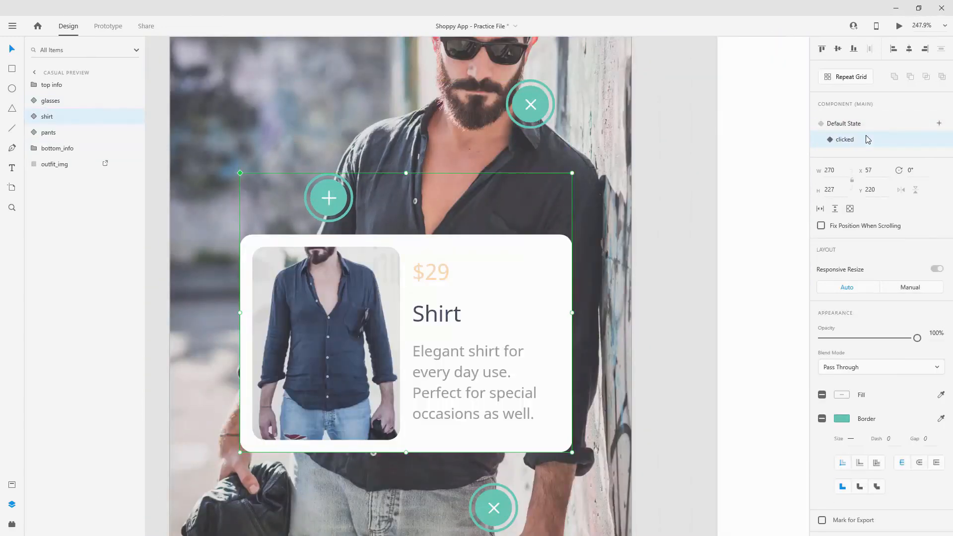
pyautogui.click(868, 130)
# In the pants component's clicked state, set the popup_info opacity to 100%
pyautogui.click(107, 132)
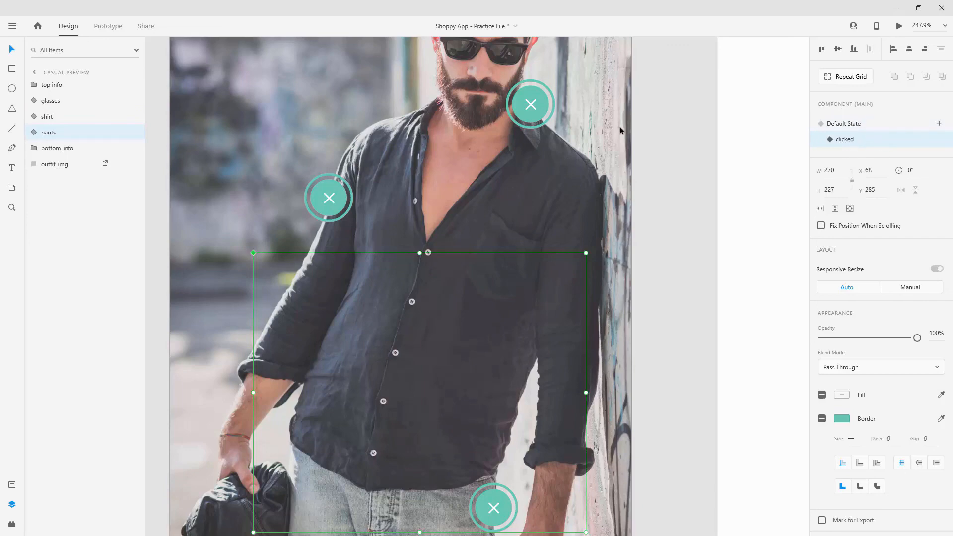
pyautogui.click(30, 132)
pyautogui.click(64, 150)
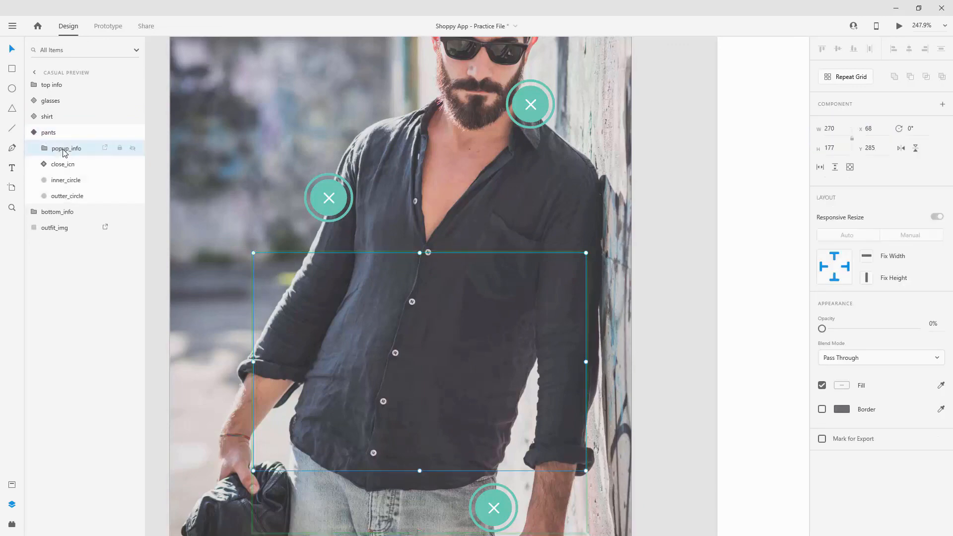
pyautogui.press('0')
# Rotate the close_icn in the pants component's clicked state by 45° and return the component to Default State
pyautogui.click(63, 163)
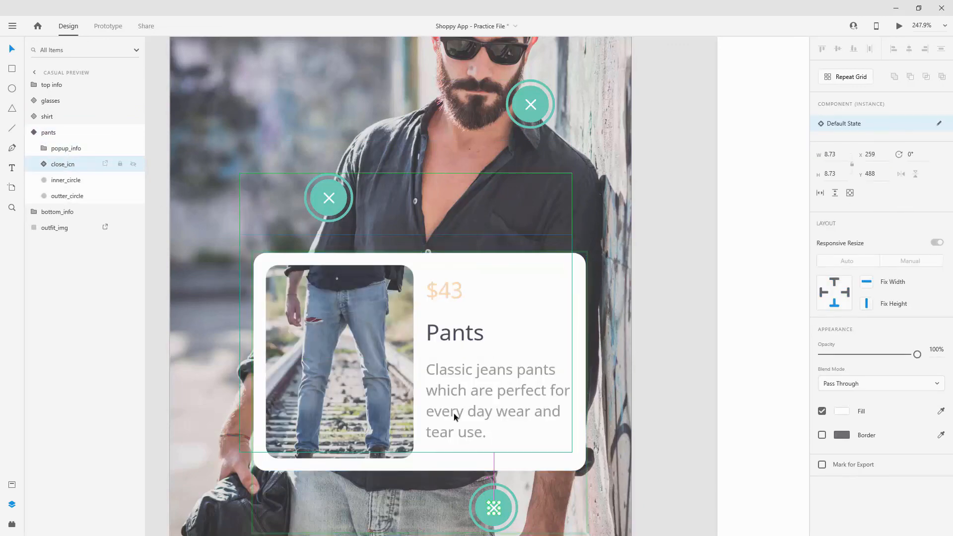
pyautogui.hotkey('ctrl', '3')
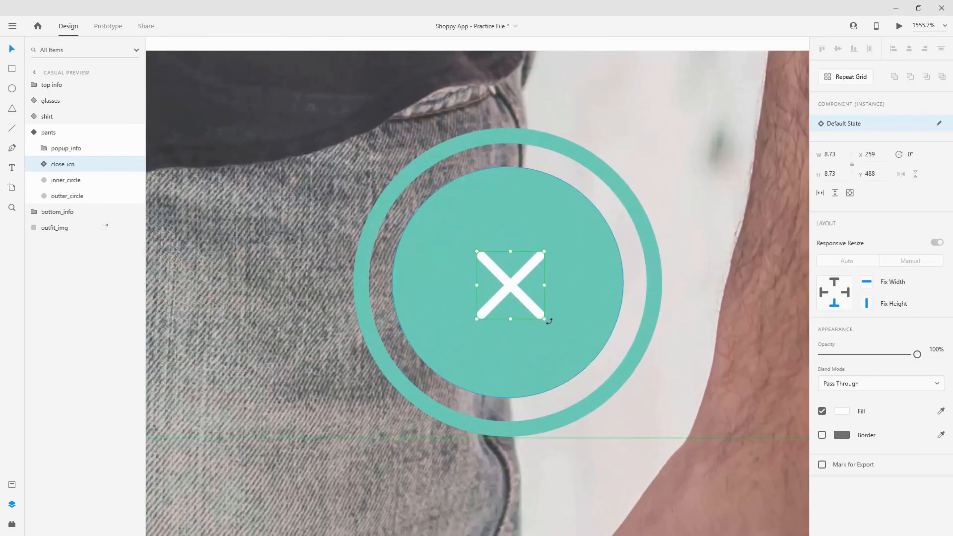
pyautogui.moveTo(549, 320); pyautogui.dragTo(513, 328)
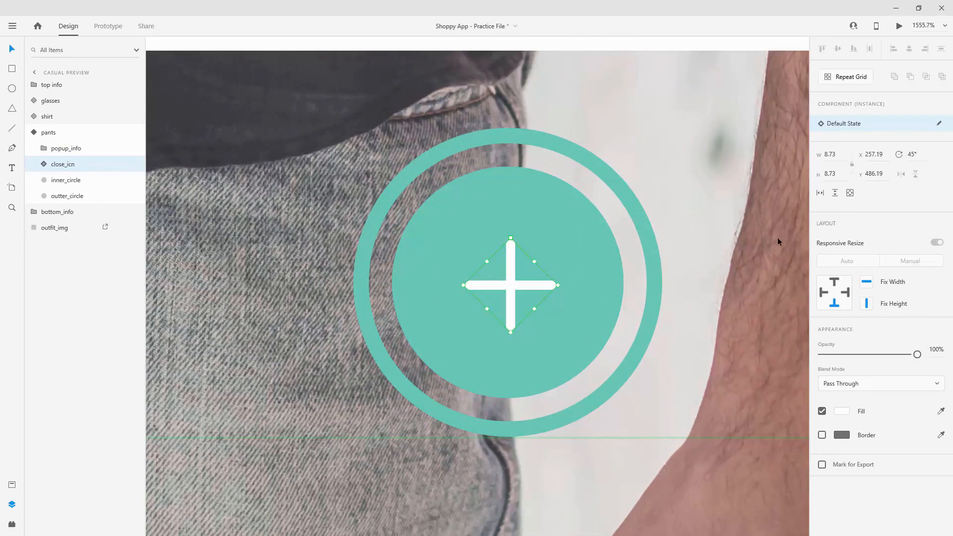
pyautogui.scroll(-5, 625, 252)
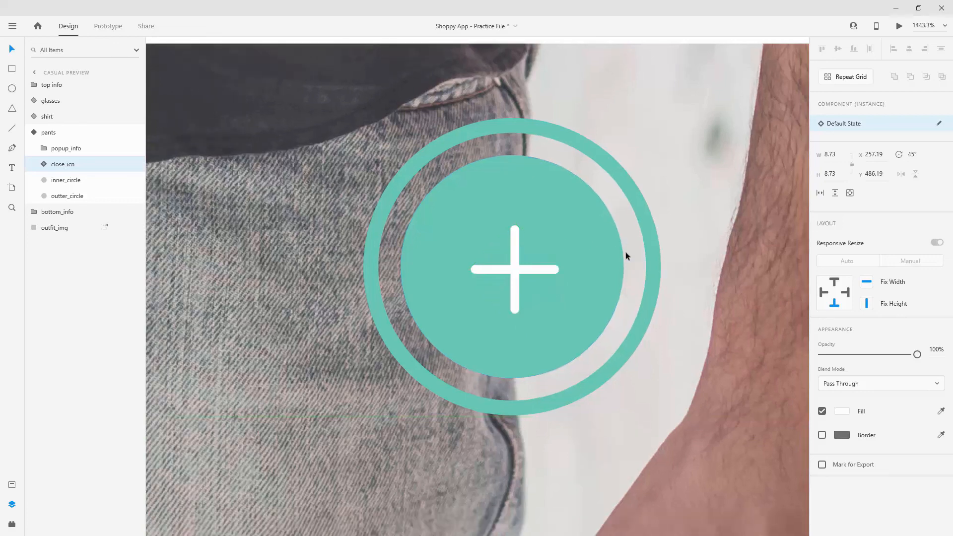
pyautogui.scroll(-3, 625, 251)
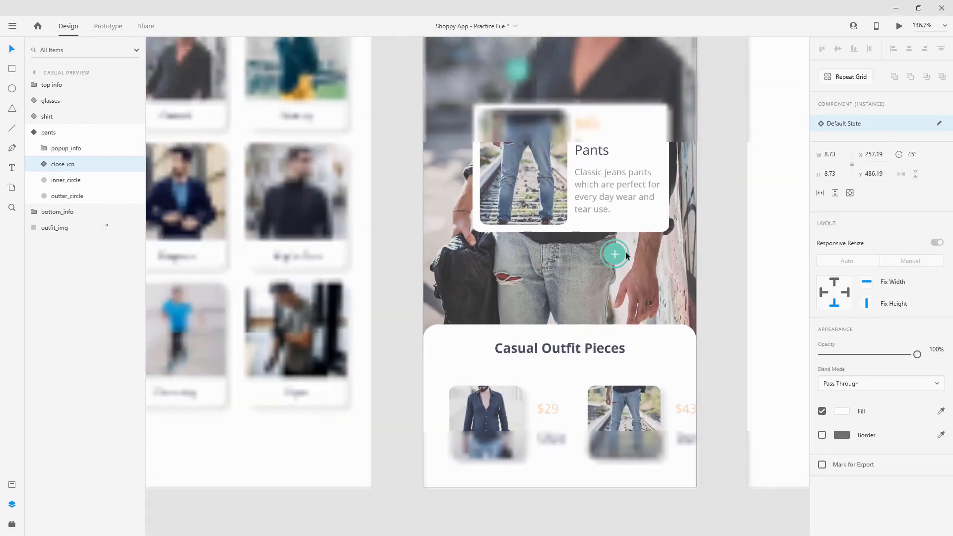
pyautogui.click(47, 133)
pyautogui.click(852, 123)
# Select the Casual Preview artboard and switch to Prototype mode
pyautogui.scroll(-1, 435, 147)
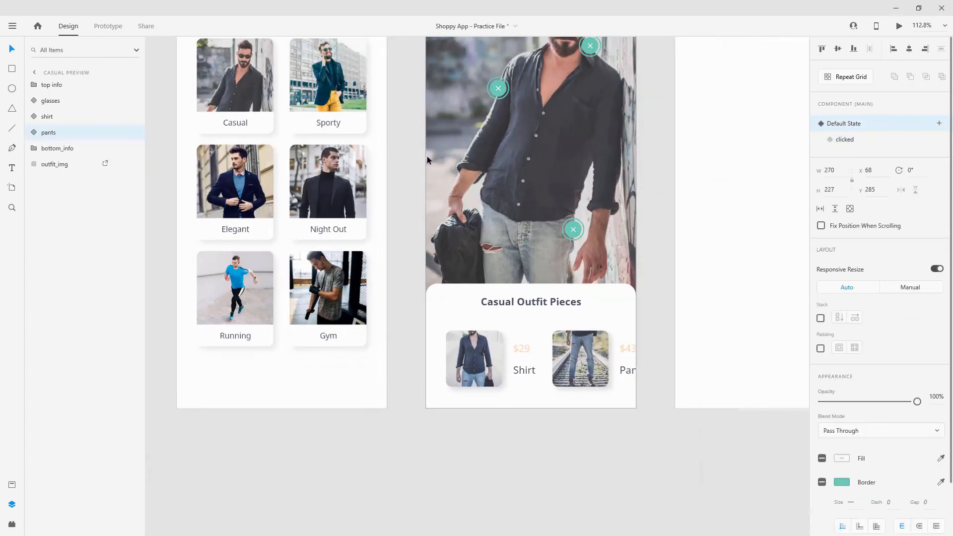
pyautogui.scroll(-1, 427, 159)
pyautogui.scroll(3, 621, 150)
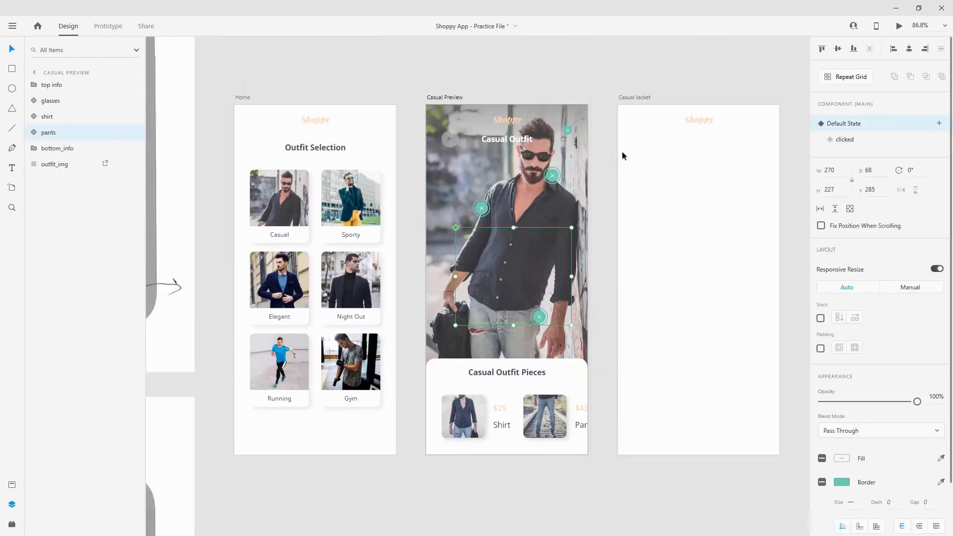
pyautogui.click(583, 76)
pyautogui.moveTo(566, 77); pyautogui.dragTo(492, 72)
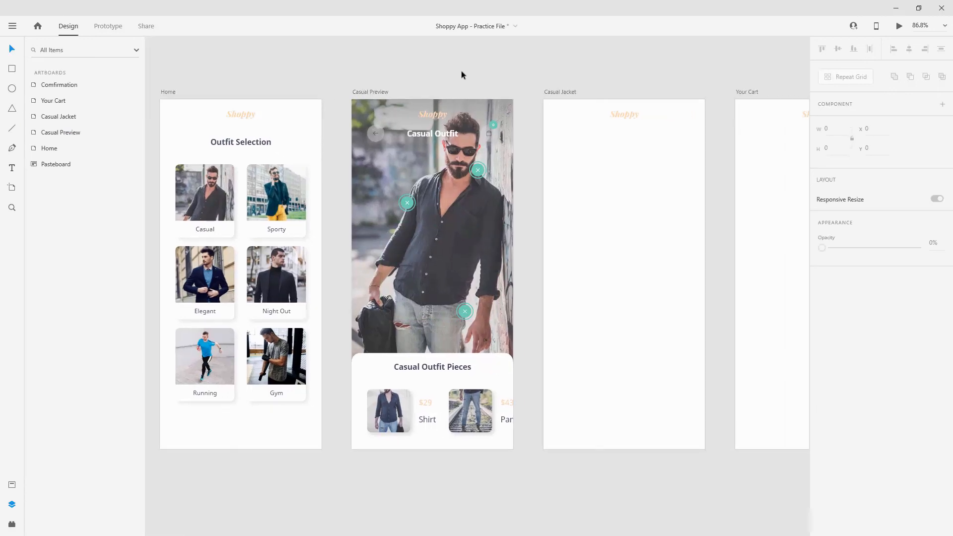
pyautogui.click(371, 93)
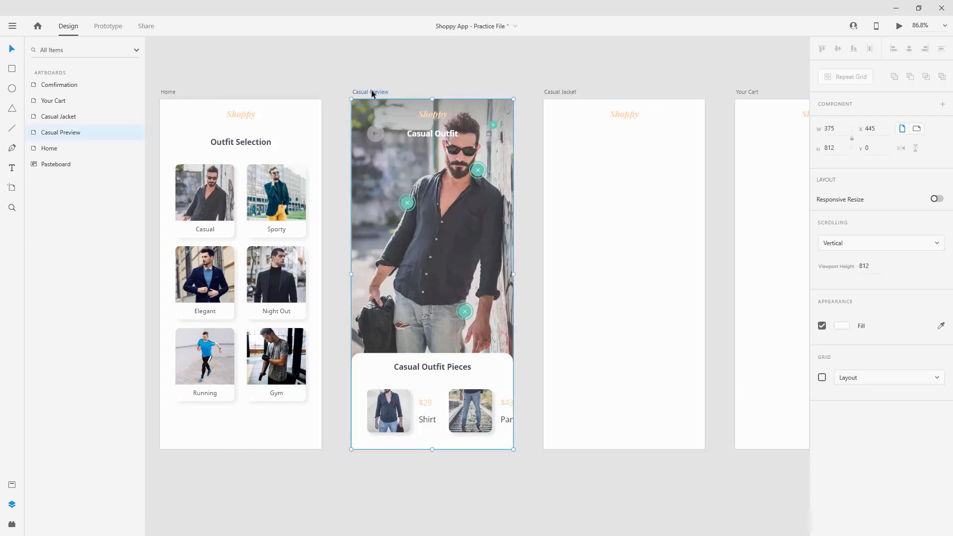
pyautogui.click(109, 31)
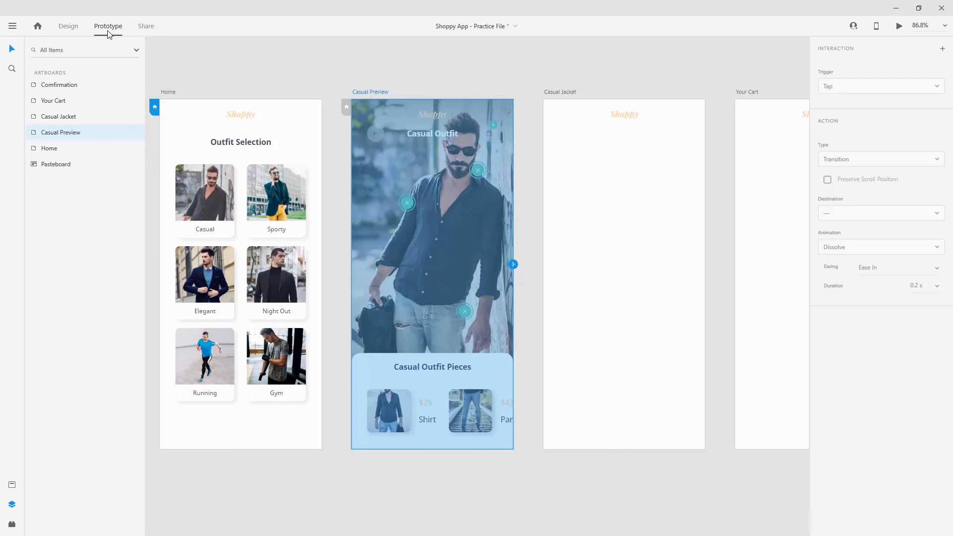
# In the glasses component's Default State, give the inner_circle a Tap interaction that auto-animates to the clicked state
pyautogui.scroll(5, 540, 174)
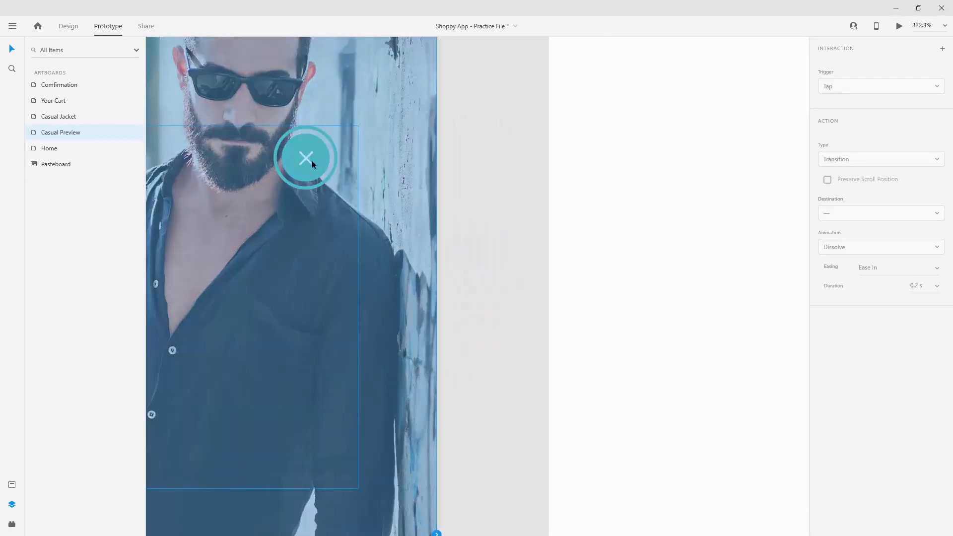
pyautogui.doubleClick(312, 159)
pyautogui.moveTo(495, 176); pyautogui.dragTo(835, 158)
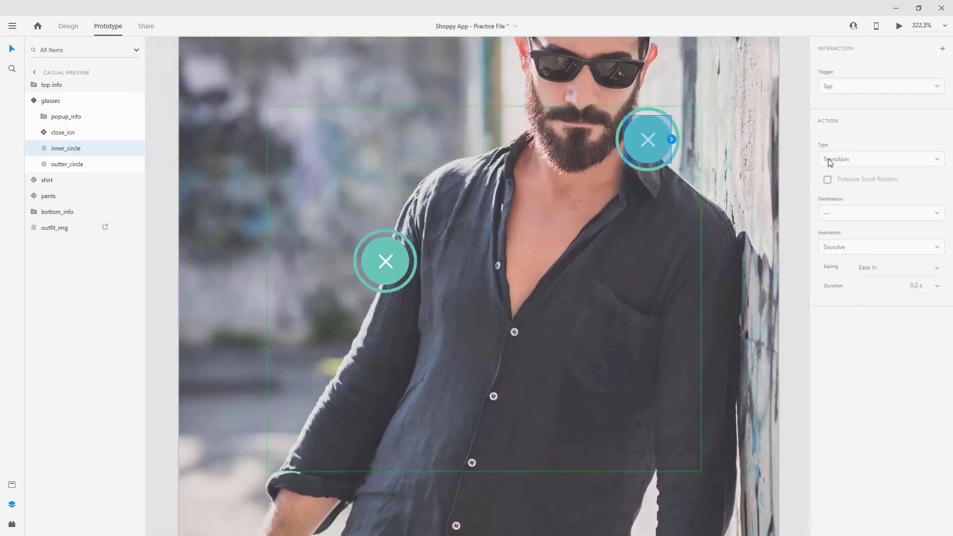
pyautogui.scroll(-1, 639, 148)
pyautogui.press('alt')
pyautogui.scroll(-1, 639, 148)
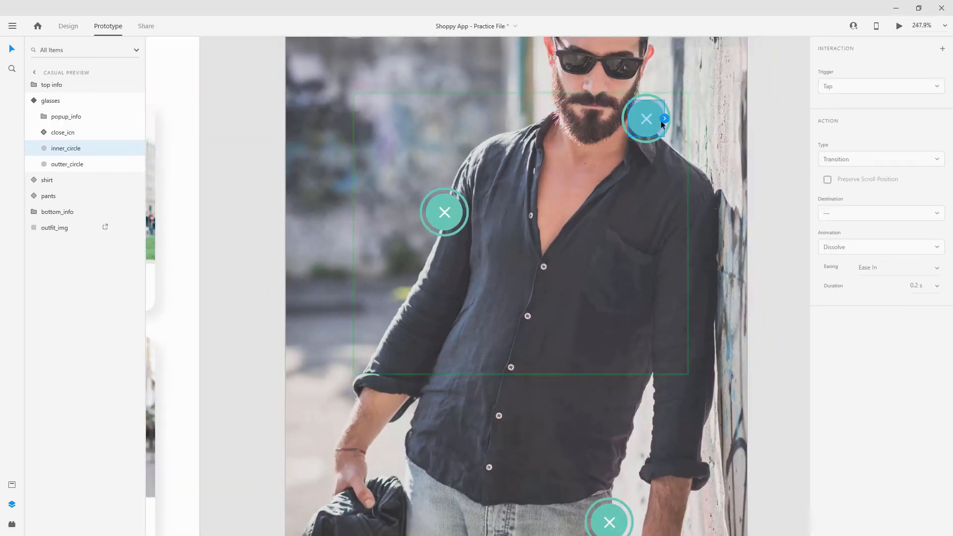
pyautogui.click(42, 103)
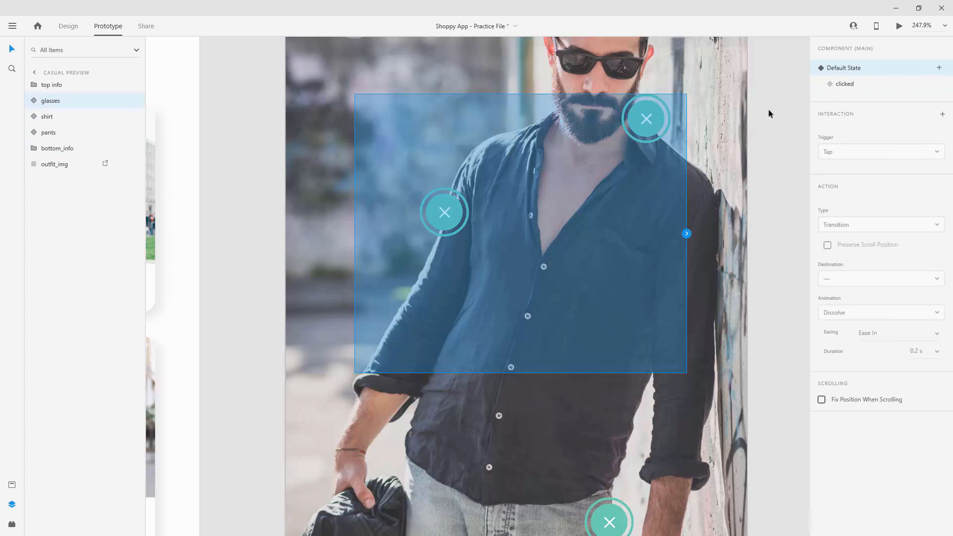
pyautogui.doubleClick(658, 119)
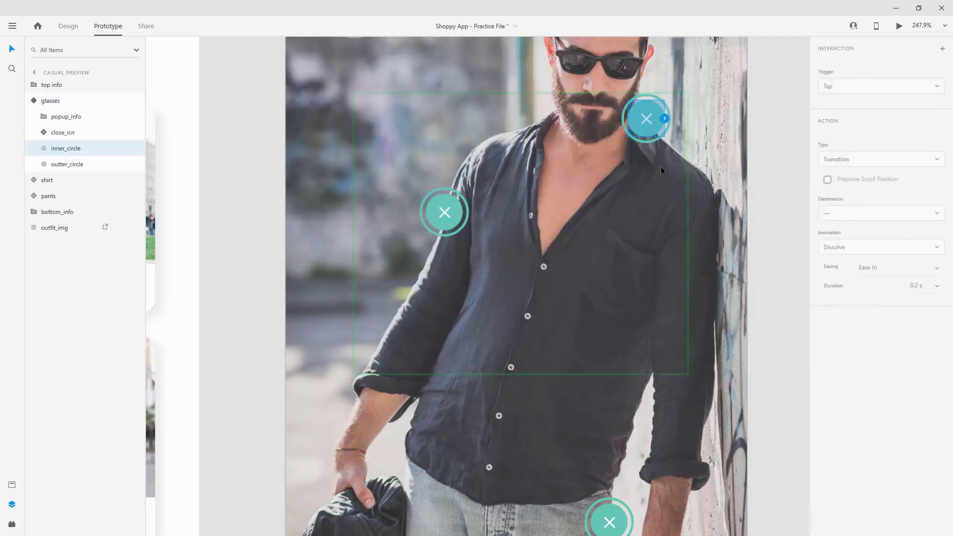
pyautogui.click(664, 118)
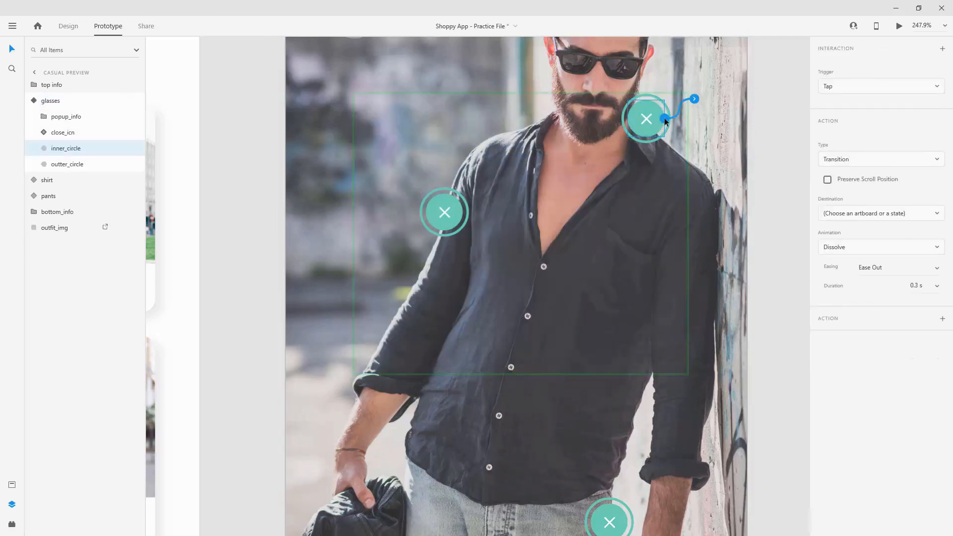
pyautogui.click(868, 160)
pyautogui.click(856, 197)
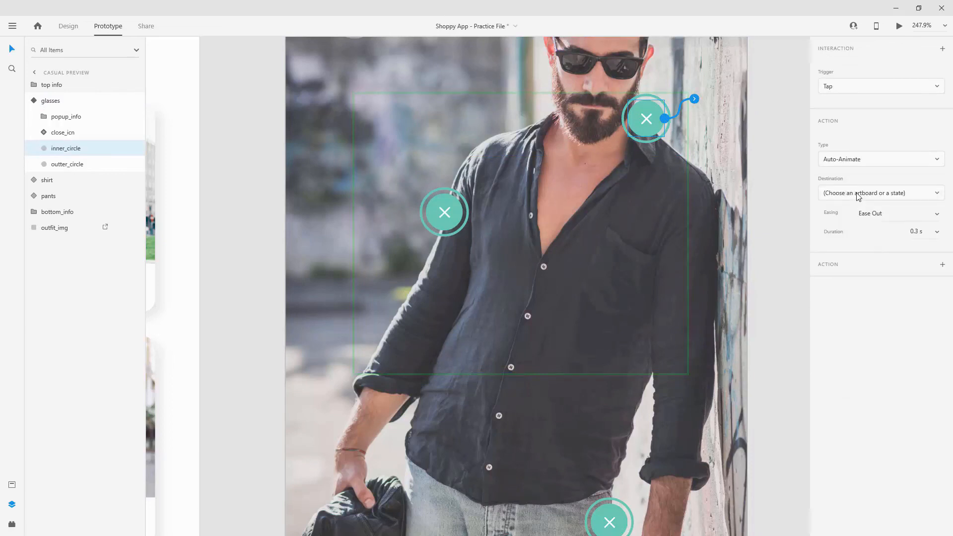
pyautogui.click(858, 196)
pyautogui.click(850, 244)
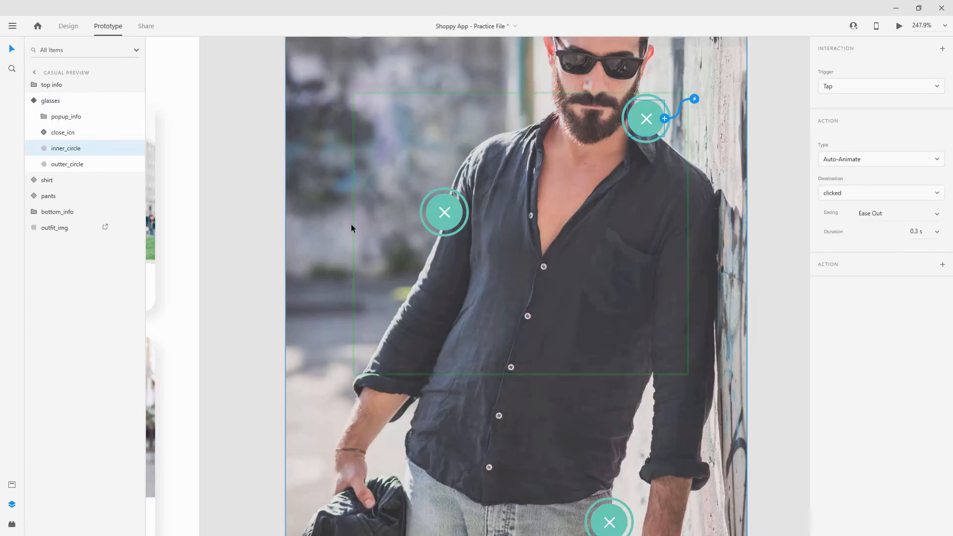
# In the glasses component's clicked state, make the inner_circle auto-animate to Default State on tap, and return the component to Default State
pyautogui.click(52, 101)
pyautogui.click(866, 85)
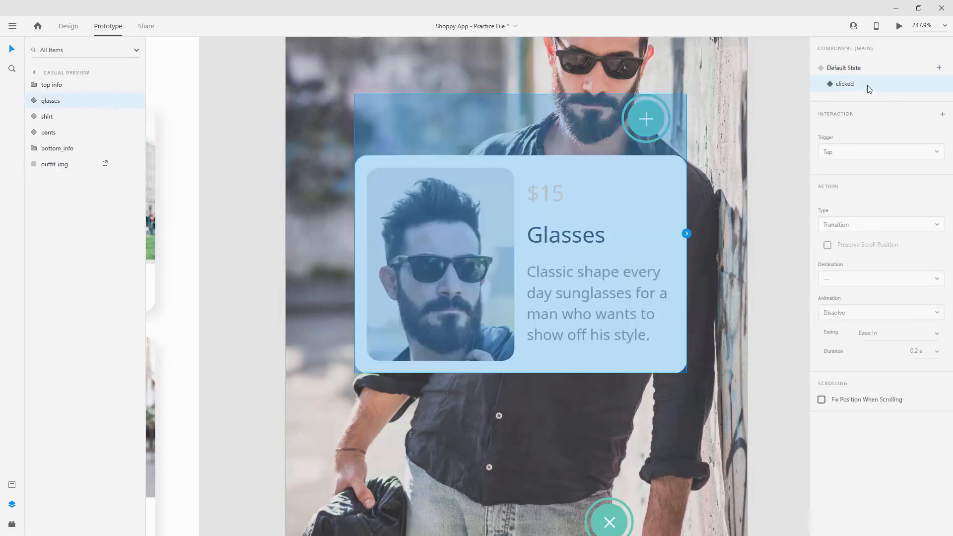
pyautogui.doubleClick(660, 112)
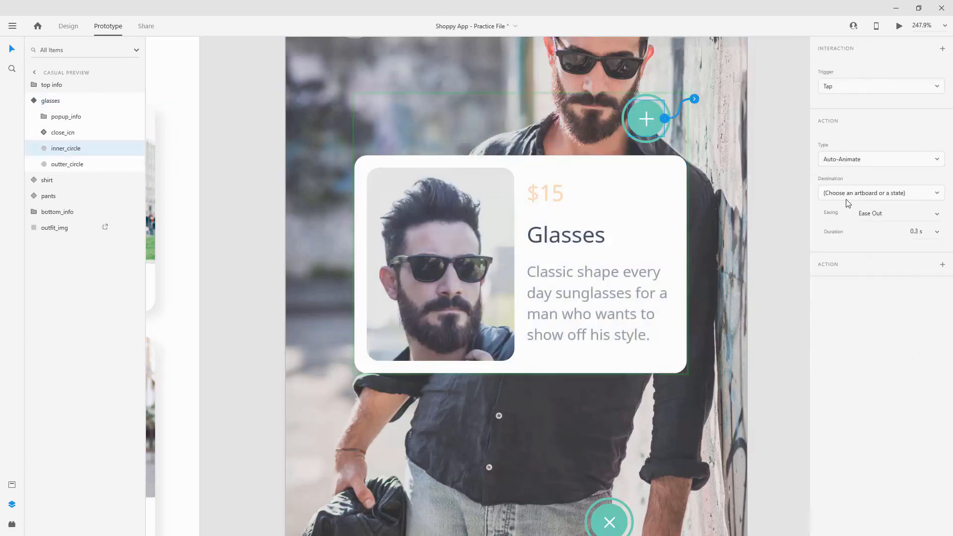
pyautogui.click(849, 197)
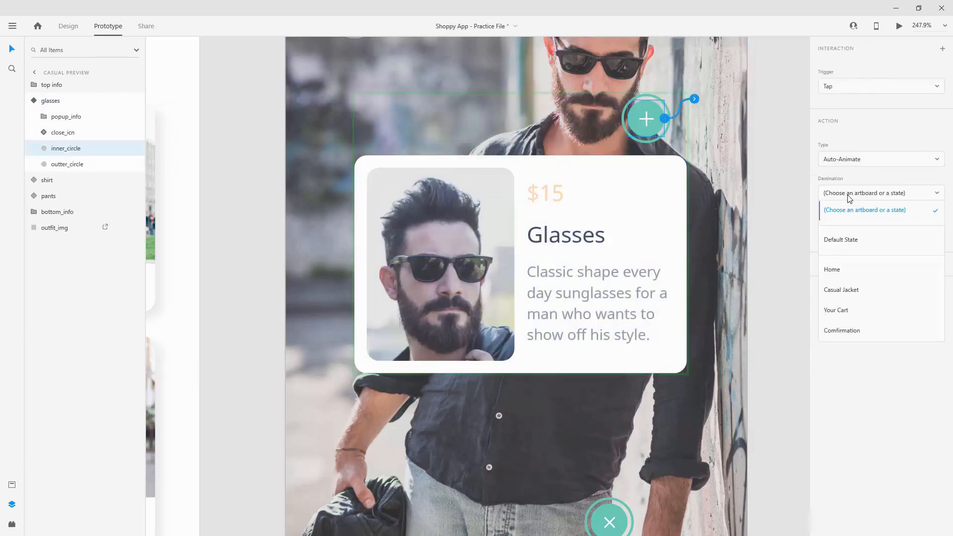
pyautogui.click(846, 241)
pyautogui.click(50, 100)
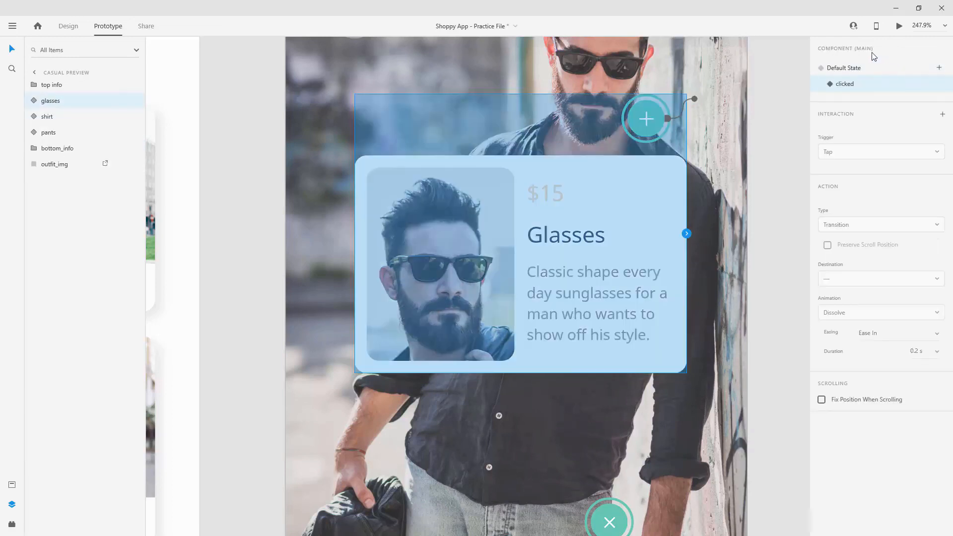
pyautogui.click(847, 69)
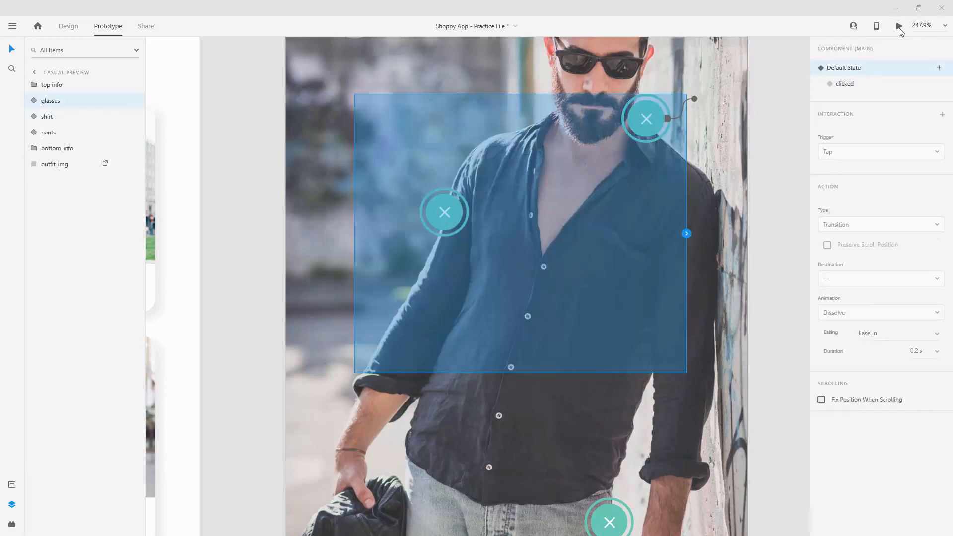
# Preview the Casual Preview artboard and test the glasses button by opening and closing its popup several times
pyautogui.click(898, 26)
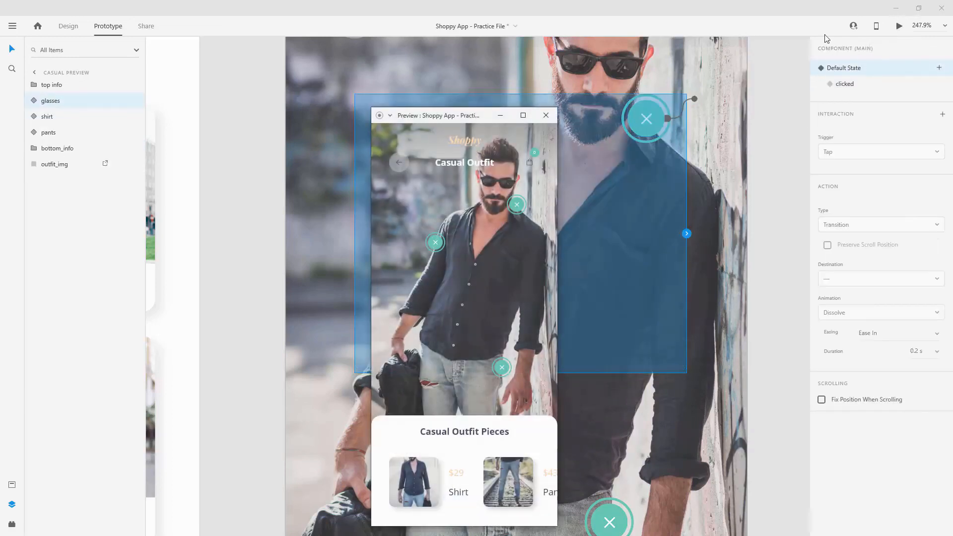
pyautogui.click(519, 206)
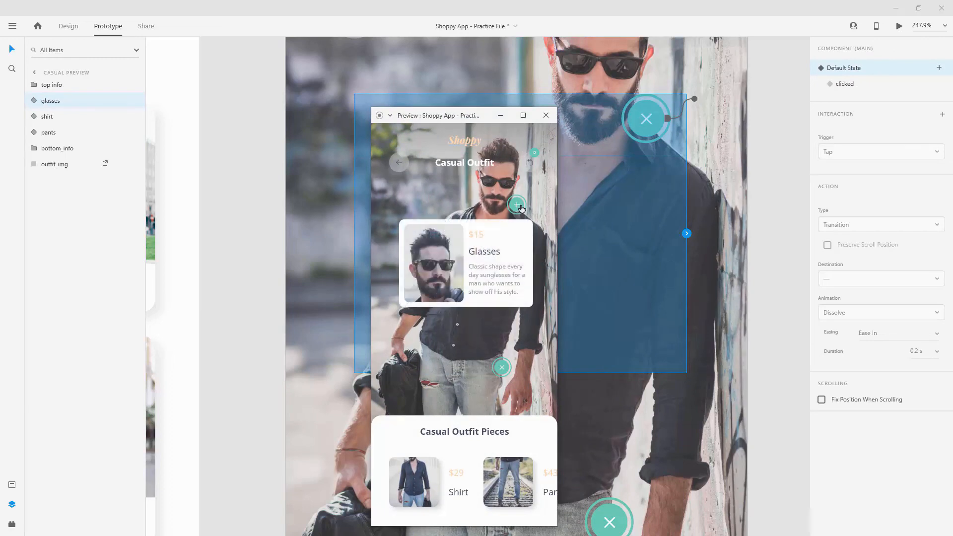
pyautogui.click(519, 206)
pyautogui.click(519, 206)
pyautogui.click(519, 206)
pyautogui.click(520, 206)
pyautogui.click(519, 206)
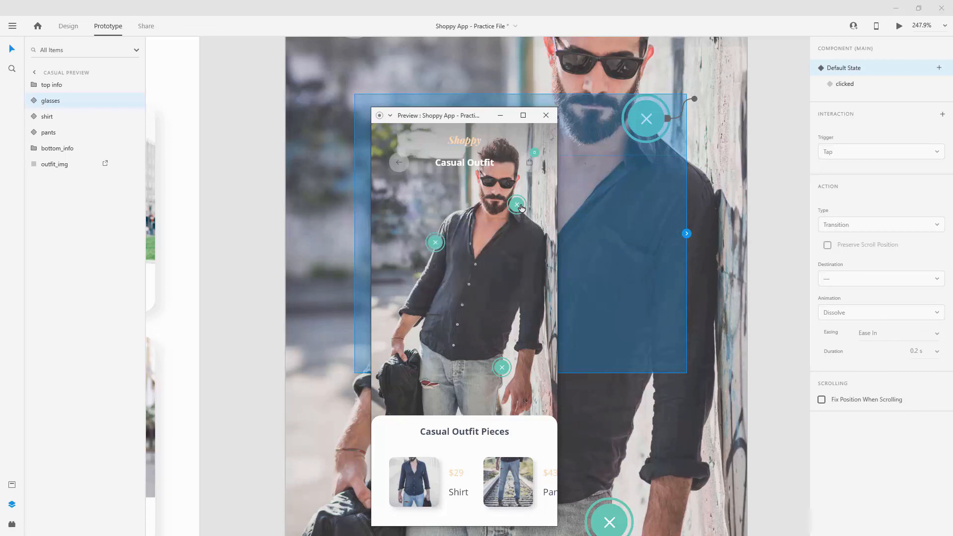
# Toggle the glasses popup once more in the preview, and close the preview window
pyautogui.click(519, 206)
pyautogui.click(519, 206)
pyautogui.click(545, 117)
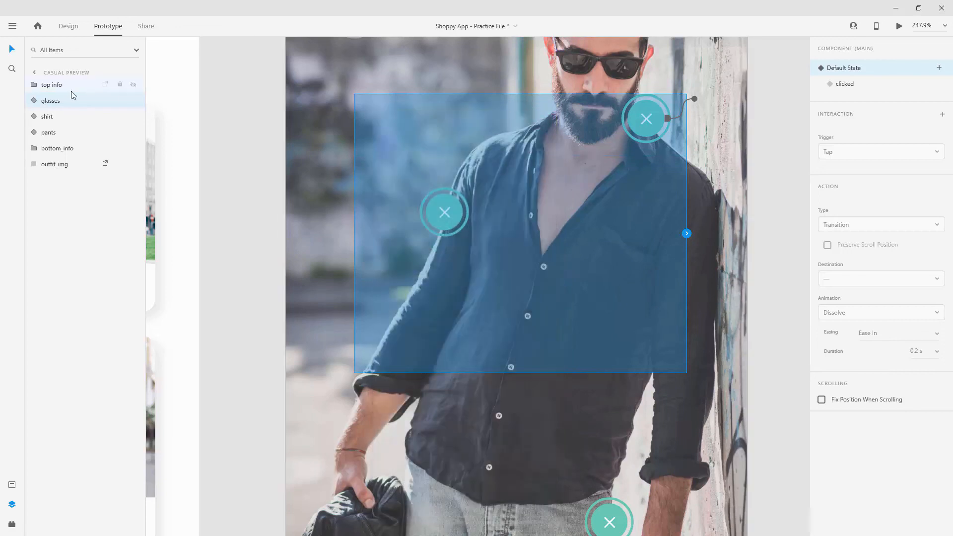
# In the shirt component's Default State, give the inner_circle a Tap interaction that auto-animates to the clicked state
pyautogui.click(56, 117)
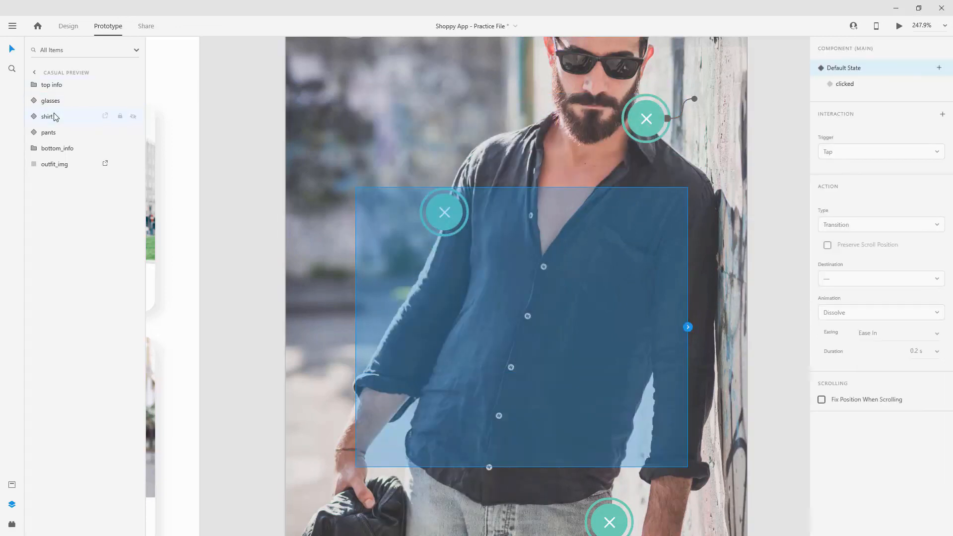
pyautogui.click(28, 116)
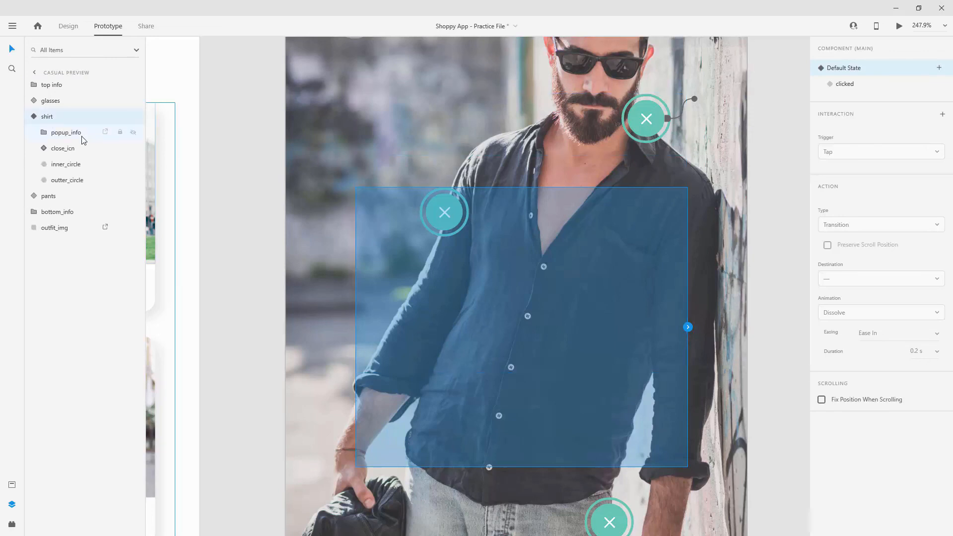
pyautogui.click(73, 164)
pyautogui.click(462, 213)
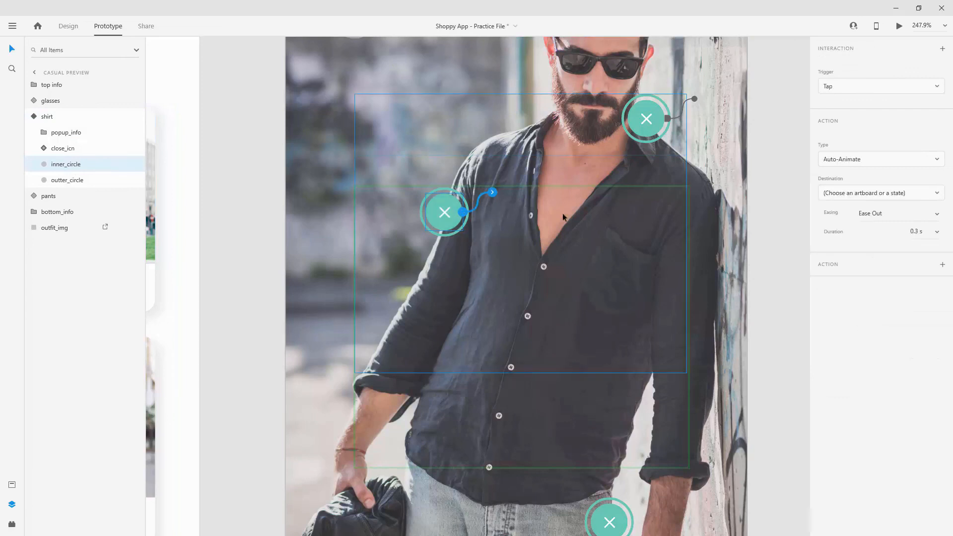
pyautogui.click(868, 196)
pyautogui.click(851, 241)
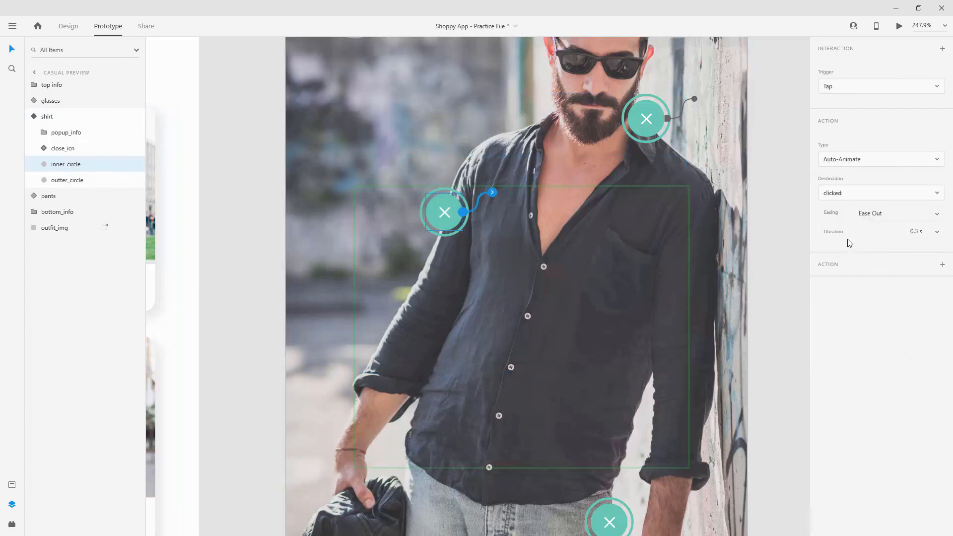
# In the shirt component's clicked state, make the inner_circle auto-animate to Default State on tap, and return the component to Default State
pyautogui.click(49, 119)
pyautogui.click(870, 84)
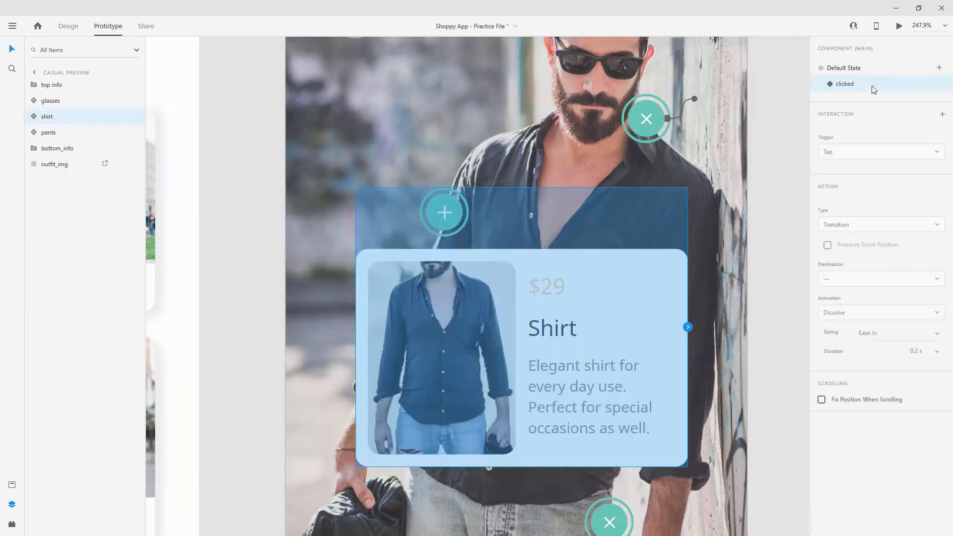
pyautogui.click(35, 118)
pyautogui.click(74, 164)
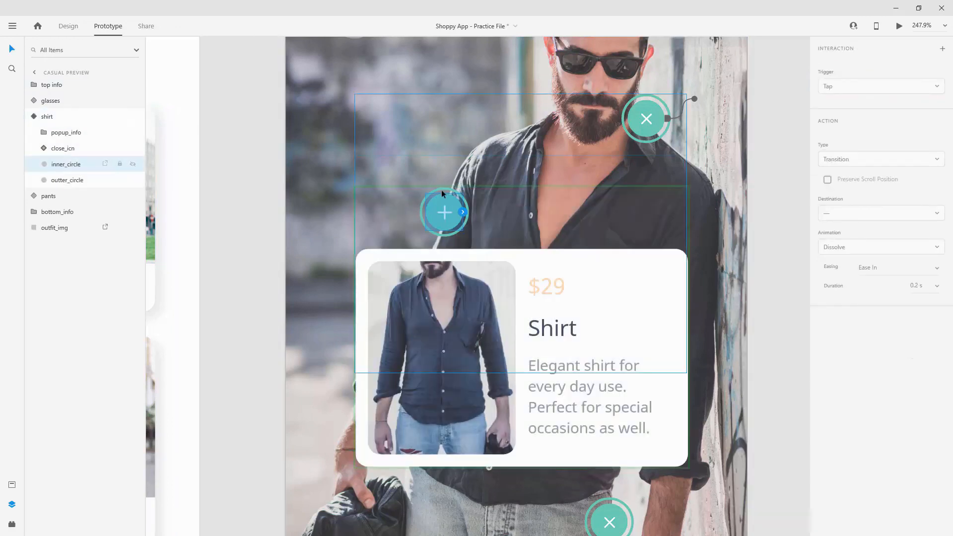
pyautogui.click(861, 192)
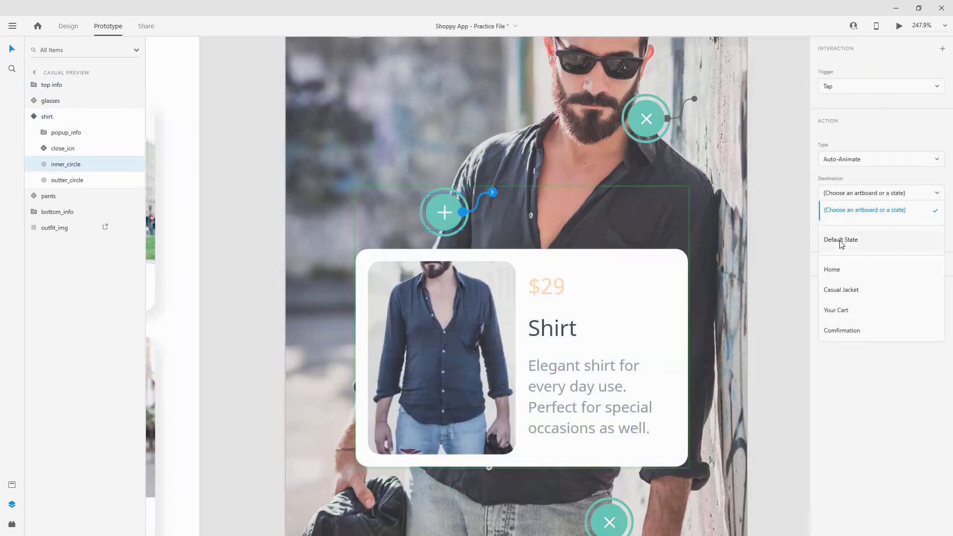
pyautogui.click(841, 239)
pyautogui.click(33, 117)
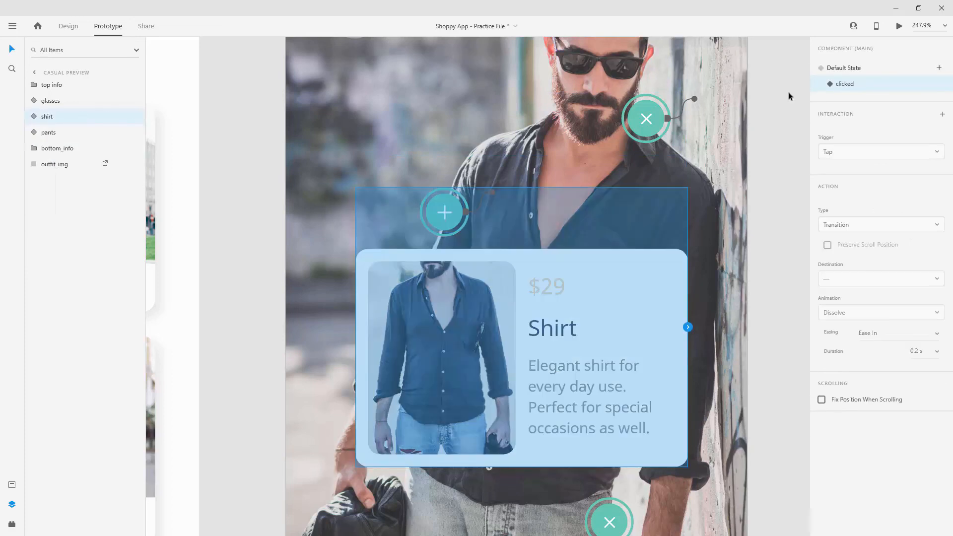
pyautogui.click(845, 68)
# In the pants component's Default State, give the inner_circle a Tap interaction that auto-animates to the clicked state
pyautogui.scroll(-2, 237, 136)
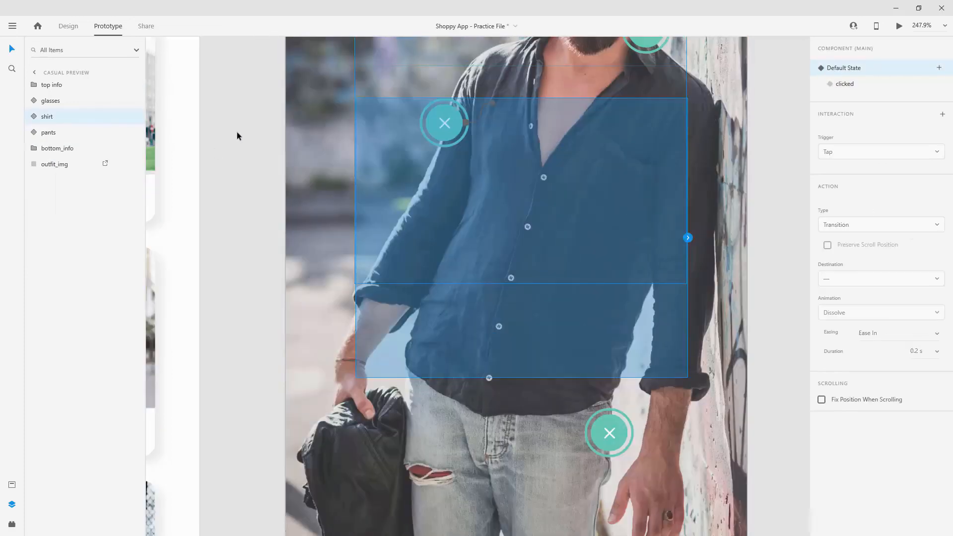
pyautogui.click(55, 133)
pyautogui.click(33, 132)
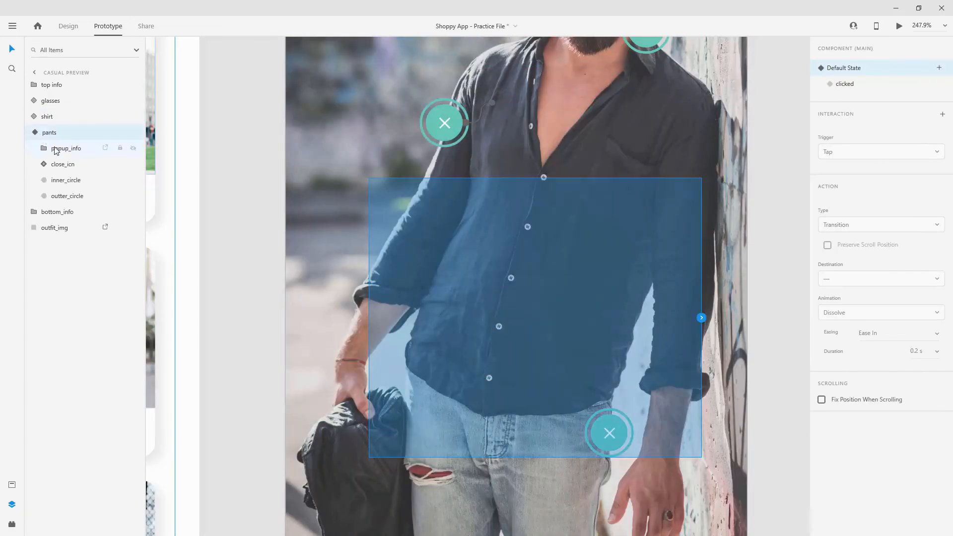
pyautogui.click(62, 180)
pyautogui.moveTo(627, 433); pyautogui.dragTo(702, 366)
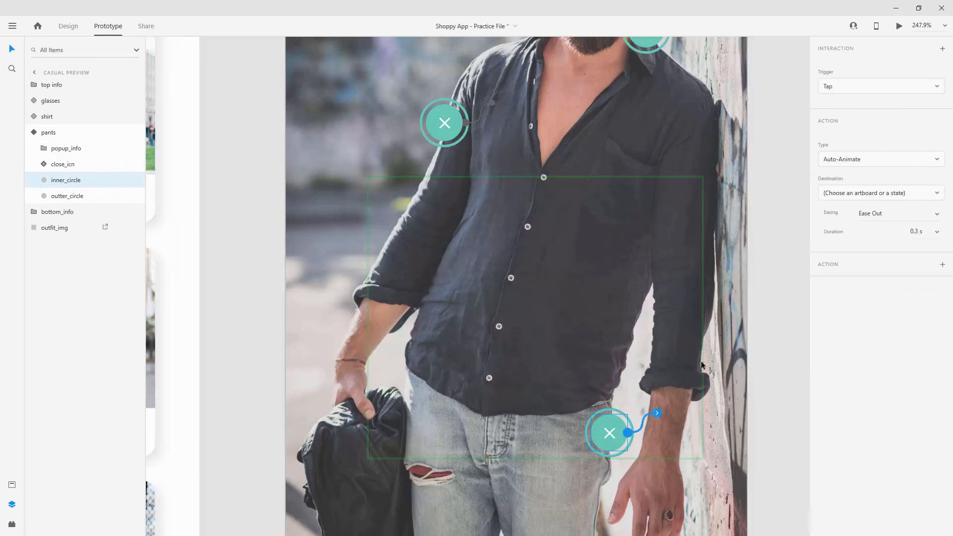
pyautogui.click(876, 193)
pyautogui.click(862, 246)
# In the pants component's clicked state, make the inner_circle auto-animate to Default State on tap, and return the component to Default State
pyautogui.click(33, 131)
pyautogui.click(846, 85)
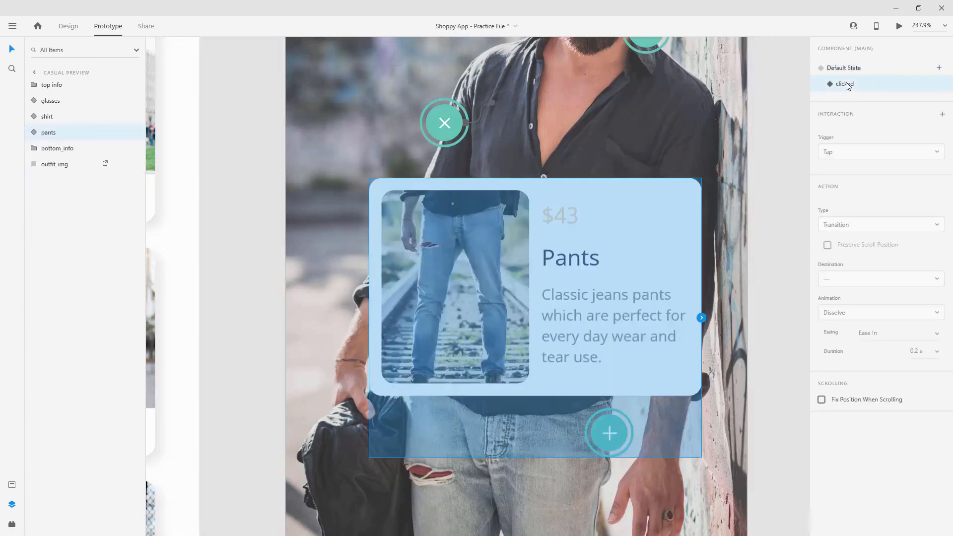
pyautogui.click(36, 132)
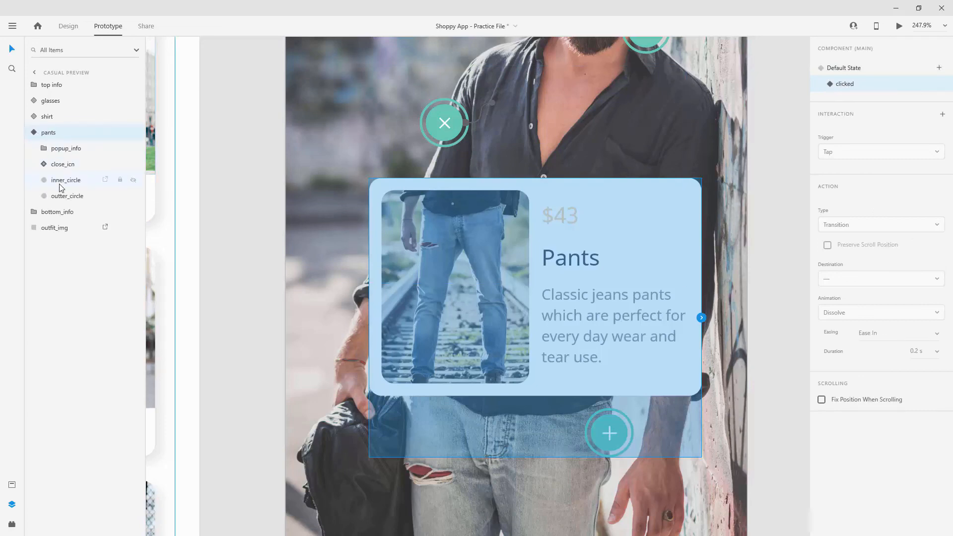
pyautogui.click(61, 184)
pyautogui.click(628, 433)
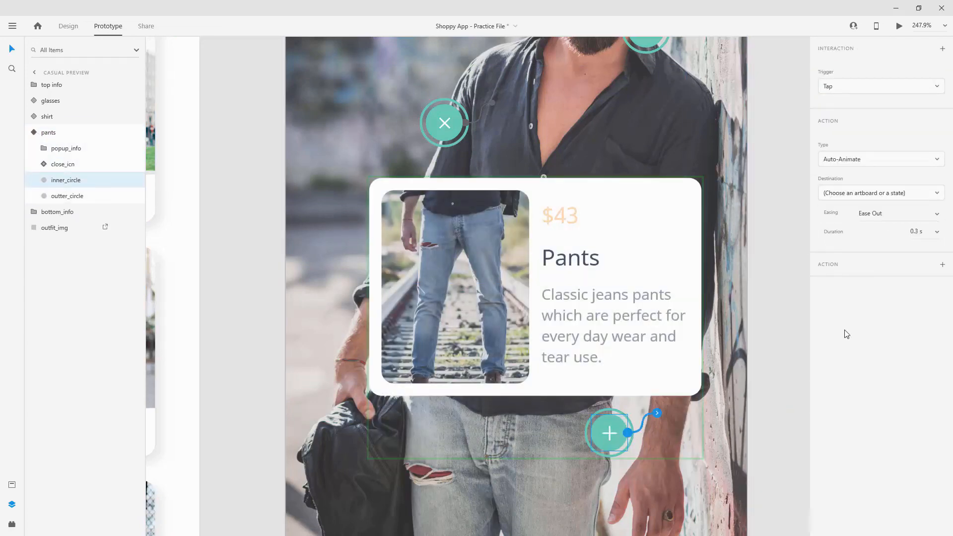
pyautogui.click(878, 194)
pyautogui.click(853, 240)
pyautogui.click(48, 132)
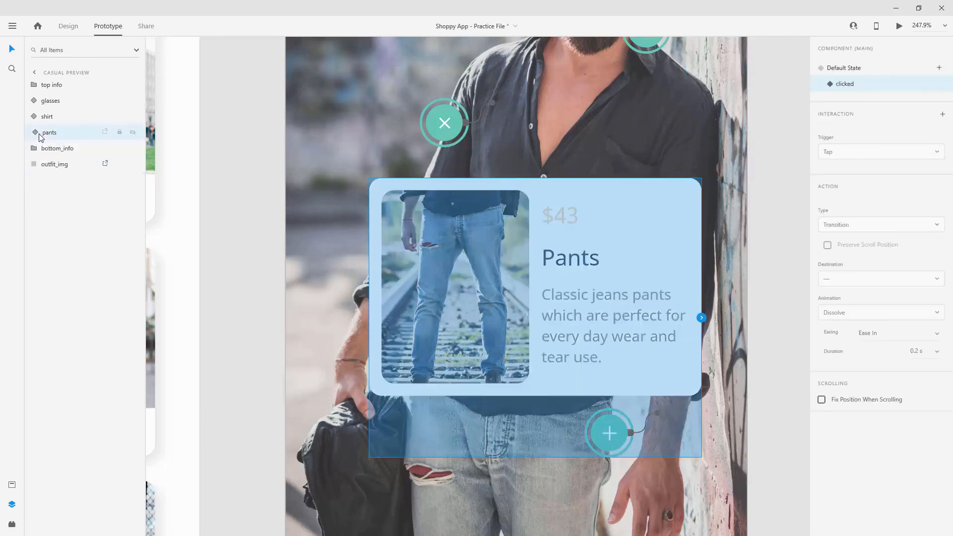
pyautogui.click(869, 68)
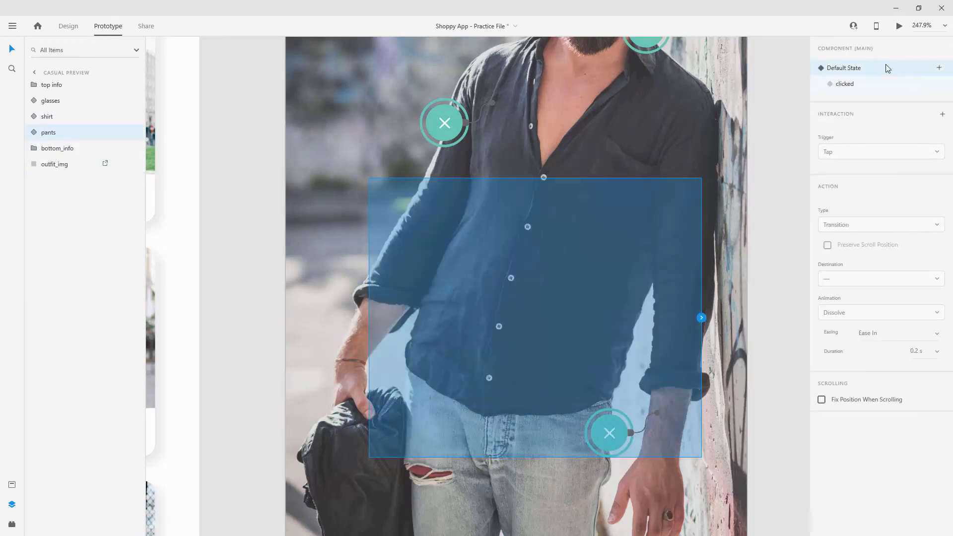
# Switch the pants component to its clicked state and preview the Casual Preview artboard, testing the glasses, shirt and pants popups
pyautogui.scroll(-5, 480, 133)
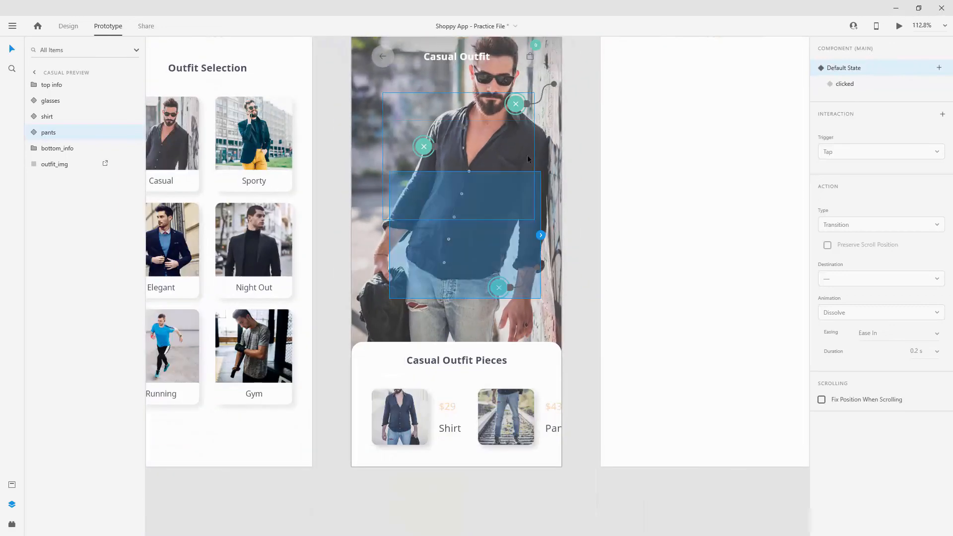
pyautogui.scroll(3, 527, 159)
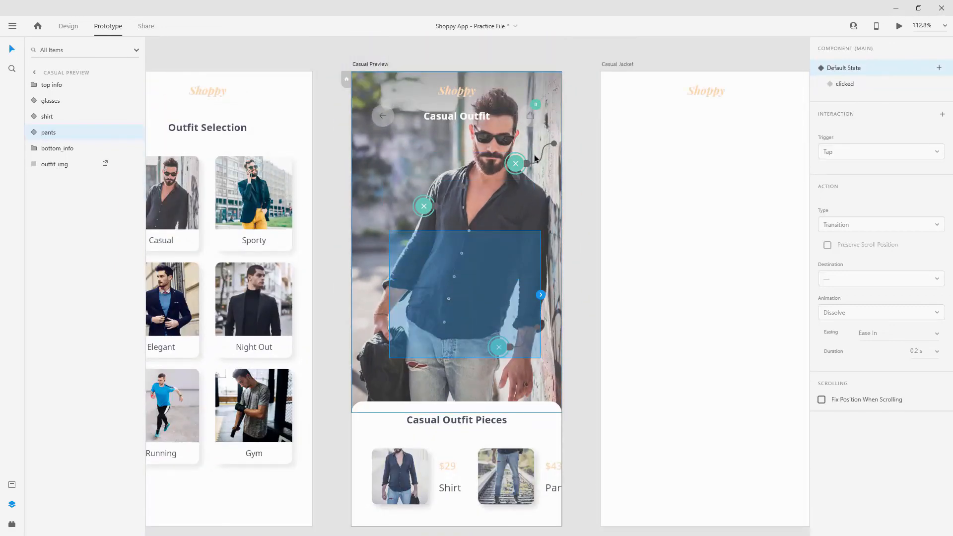
pyautogui.click(844, 85)
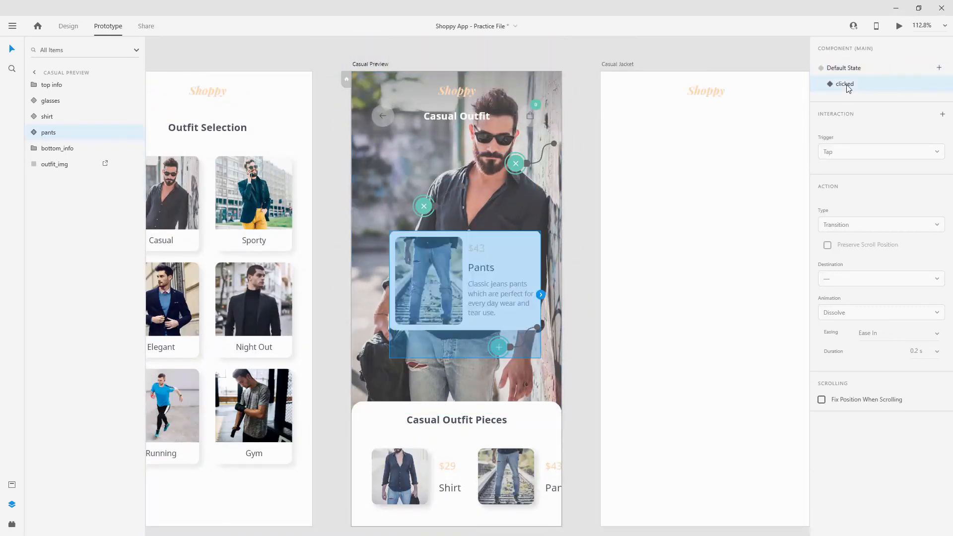
pyautogui.click(368, 64)
pyautogui.click(899, 27)
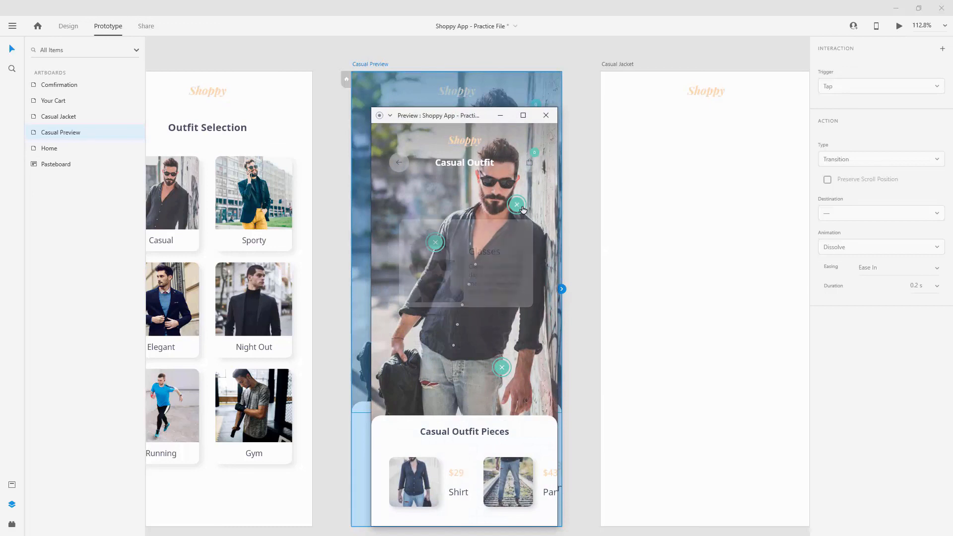
pyautogui.moveTo(439, 243)
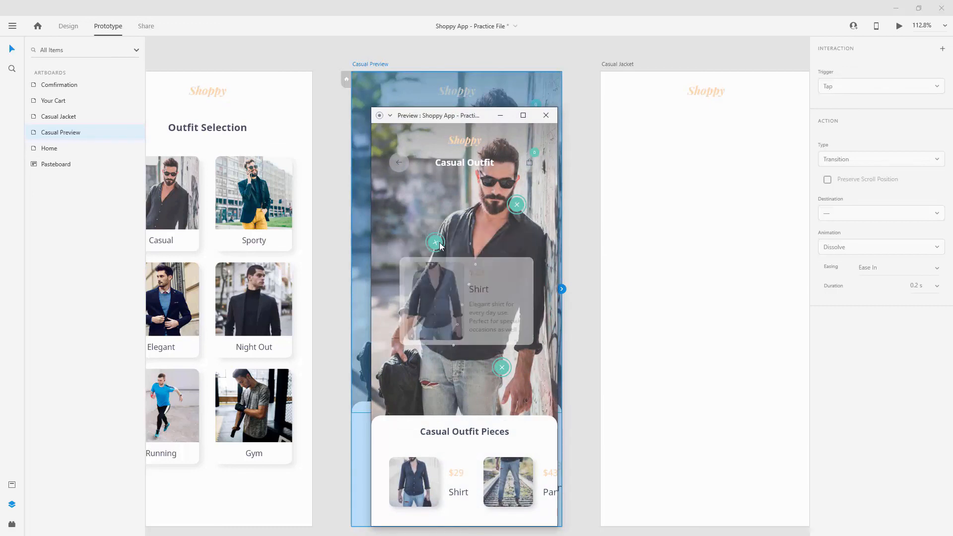
pyautogui.moveTo(506, 373)
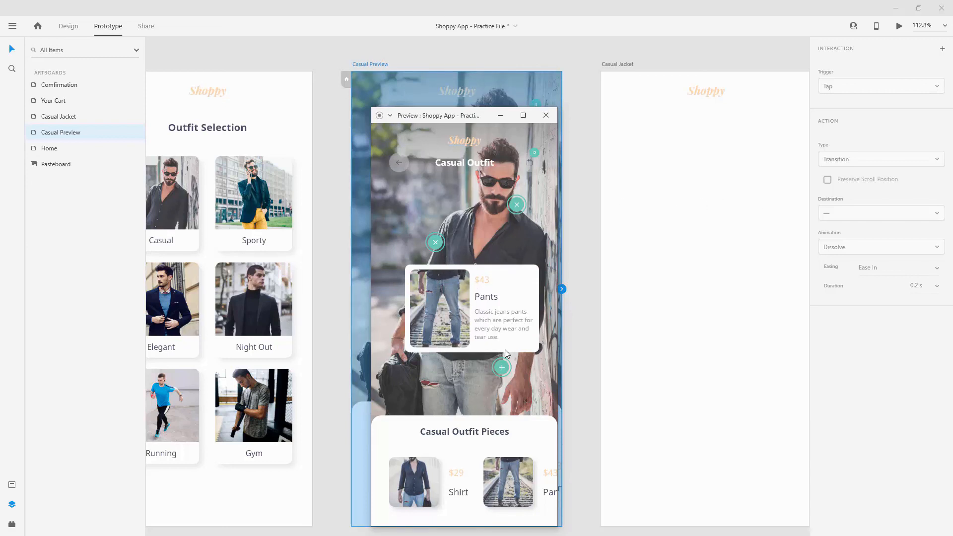
pyautogui.click(501, 367)
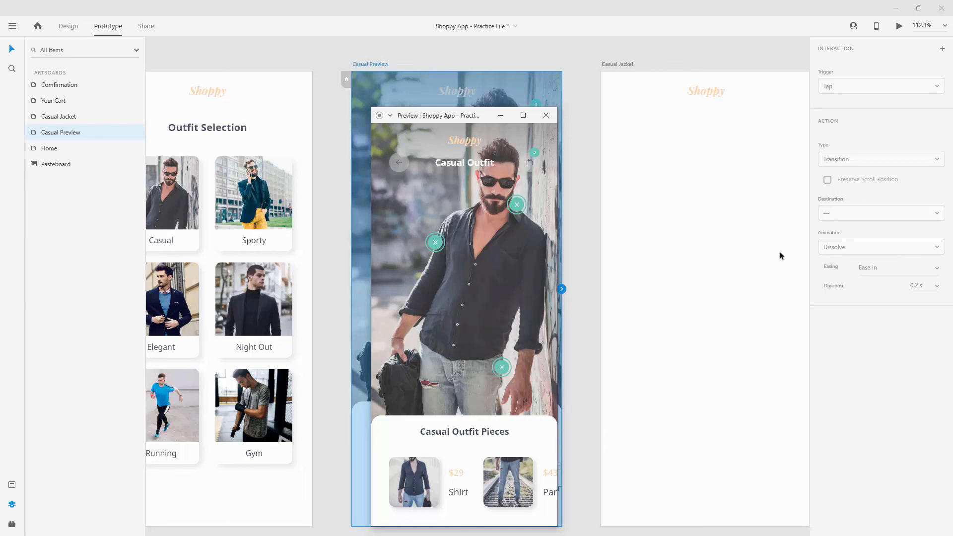
# Rename the Casual Jacket artboard as Casual Shirt
pyautogui.doubleClick(623, 62)
pyautogui.press('Right')
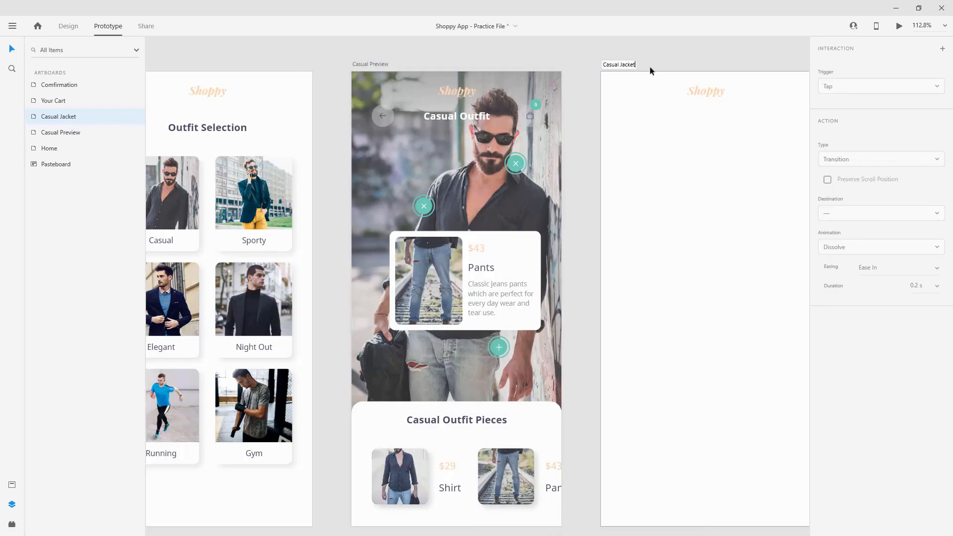
pyautogui.press('BackSpace')
pyautogui.press('BackSpace')
pyautogui.write('Shirt')
pyautogui.press('Return')
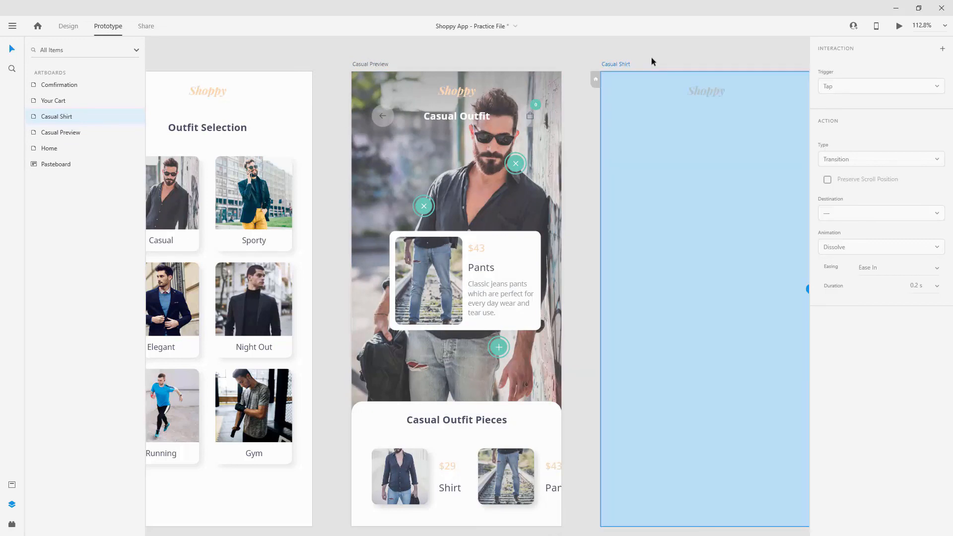
# In Design mode, set the pants component on Casual Preview back to Default State and clear the selection
pyautogui.scroll(-2, 371, 156)
pyautogui.click(61, 24)
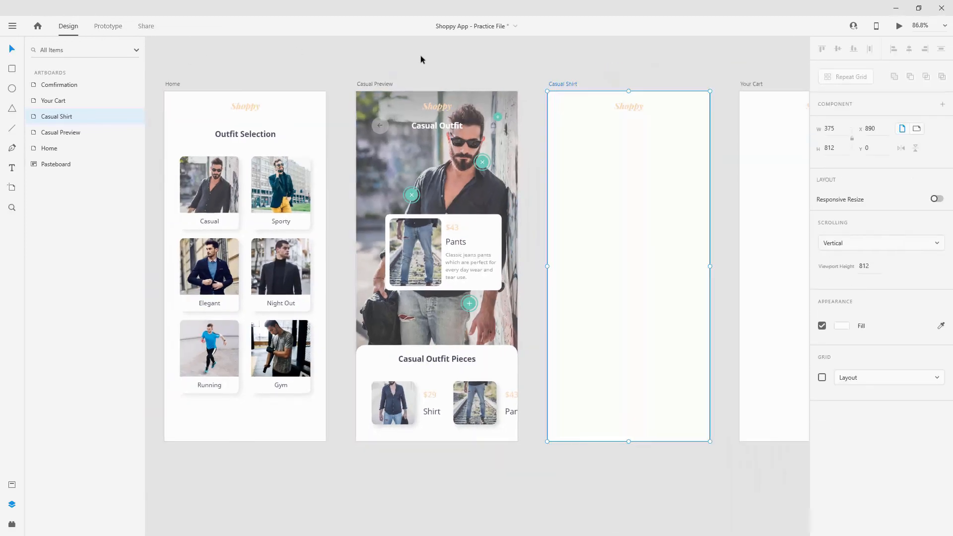
pyautogui.click(421, 60)
pyautogui.click(469, 306)
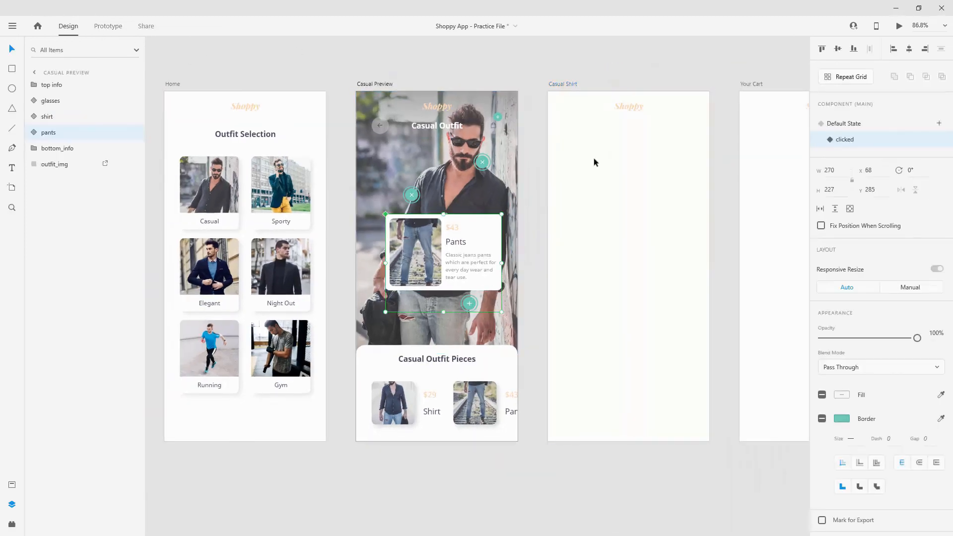
pyautogui.click(845, 124)
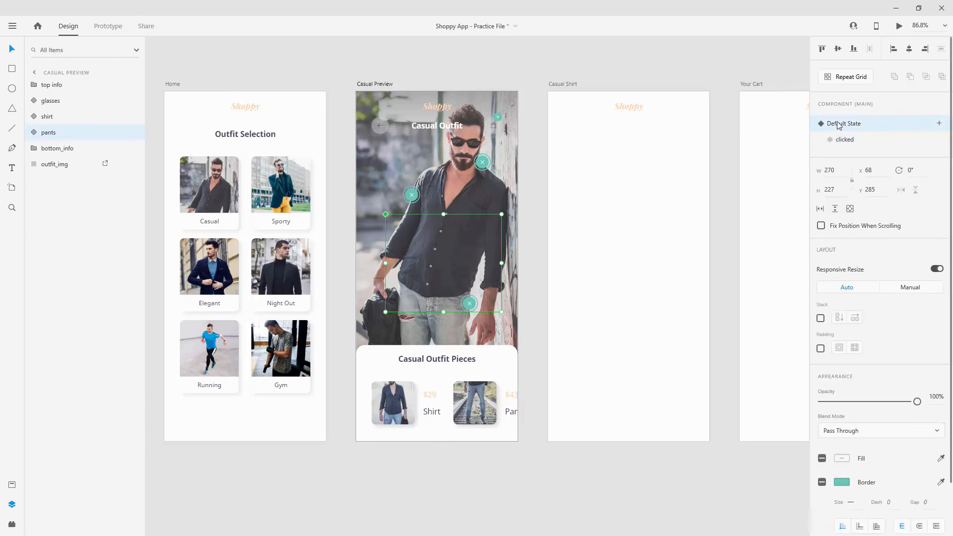
pyautogui.click(377, 57)
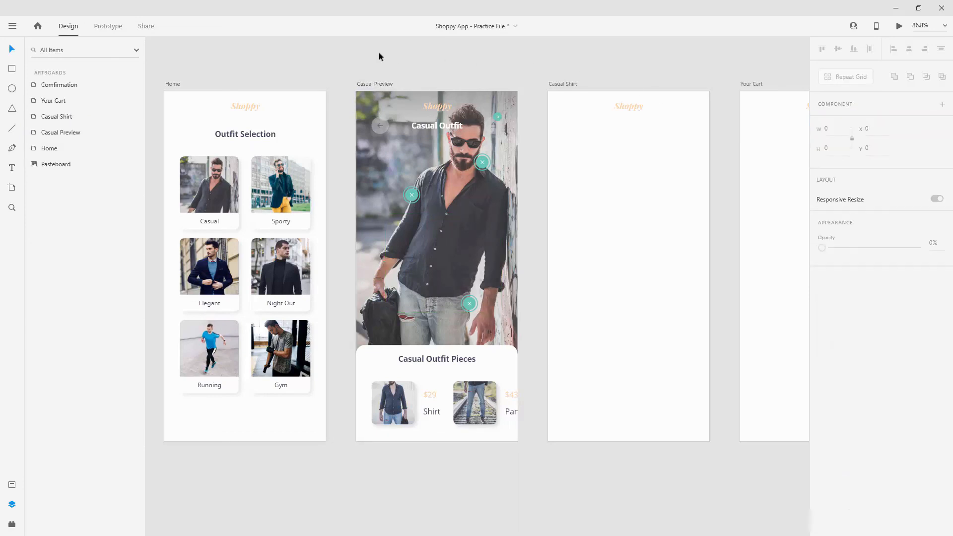
pyautogui.hotkey('ctrl', '0')
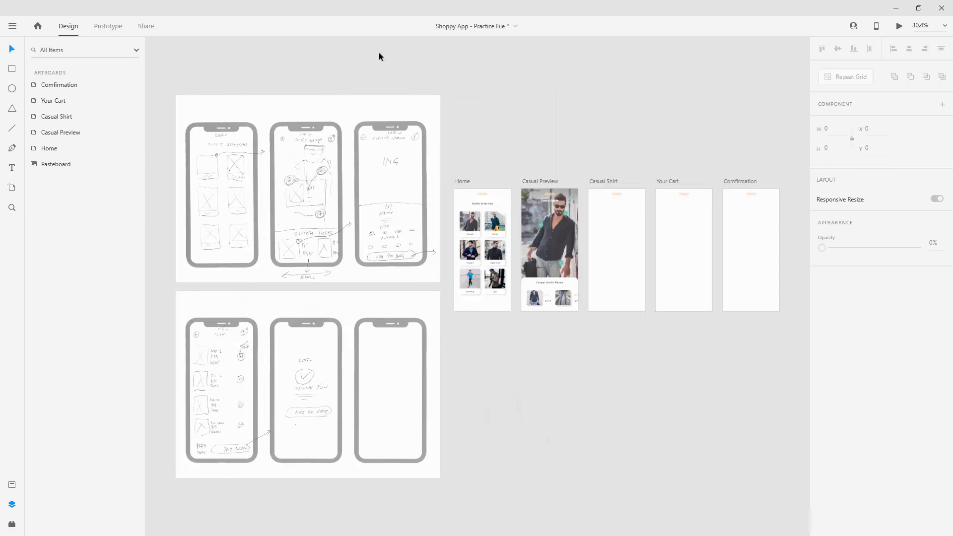